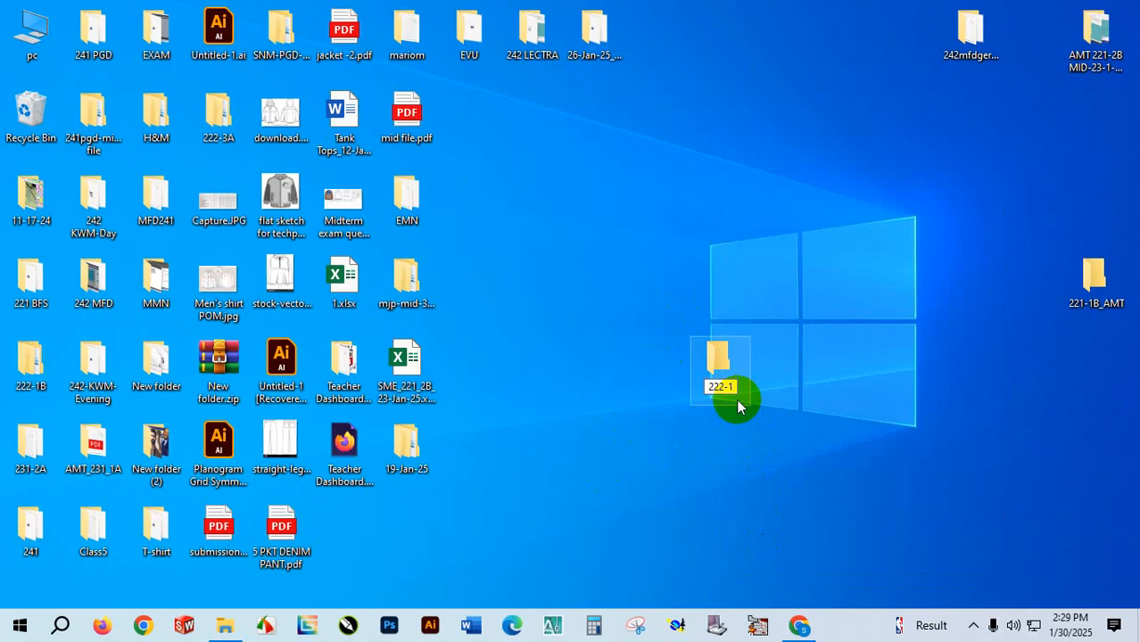
Rename the new desktop folder as 222-1B and merge it into the existing folder of that name.
text(VB)
key(BackSpace)
key(BackSpace)
click(835, 318)
click(720, 361)
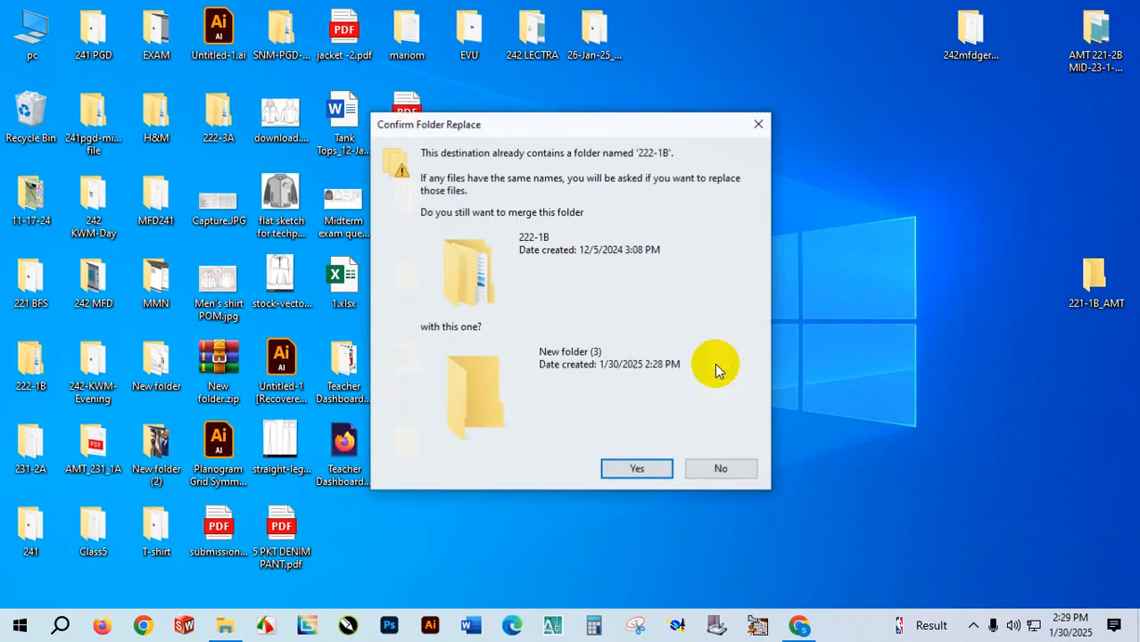
click(633, 468)
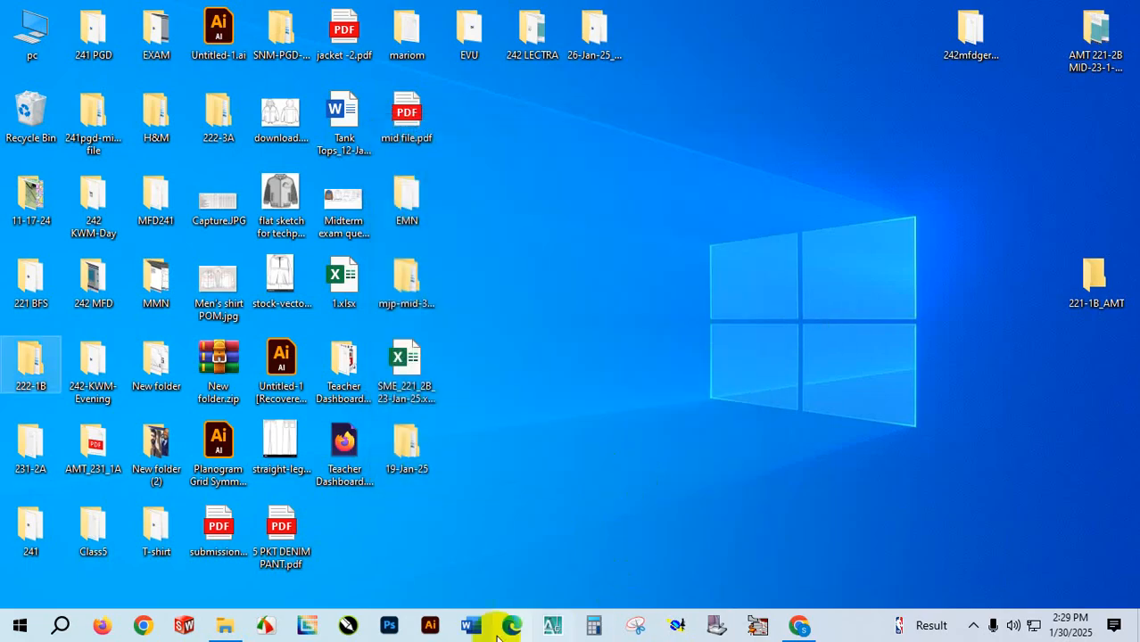
Create a new desktop folder named 222-1_B and open it.
right_click(659, 329)
mouse_move(708, 505)
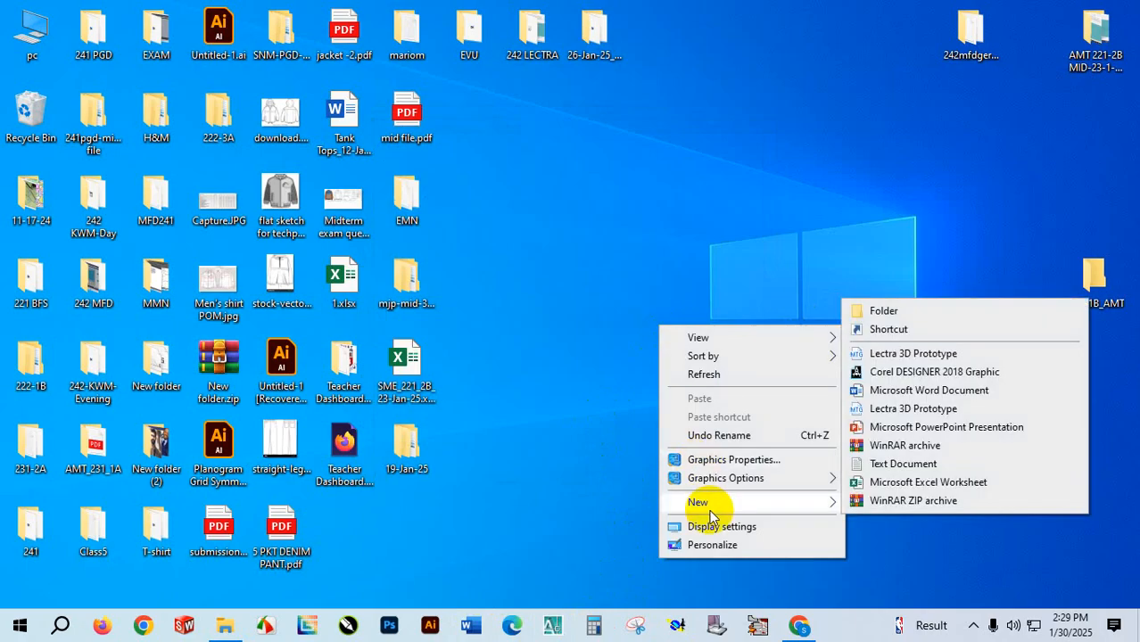
click(881, 309)
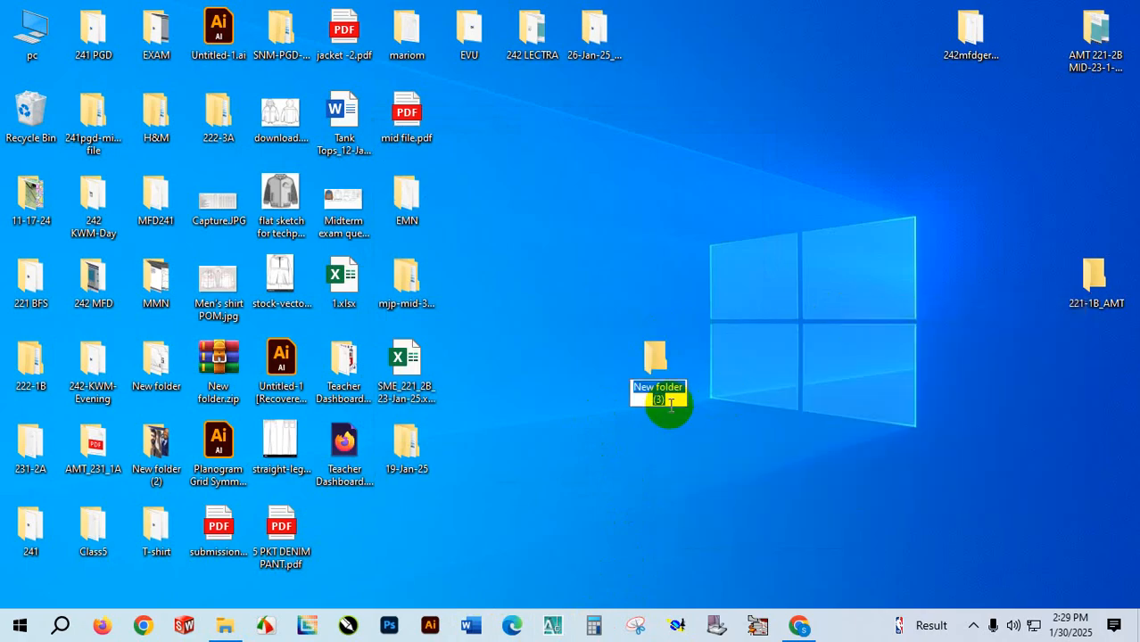
text(22)
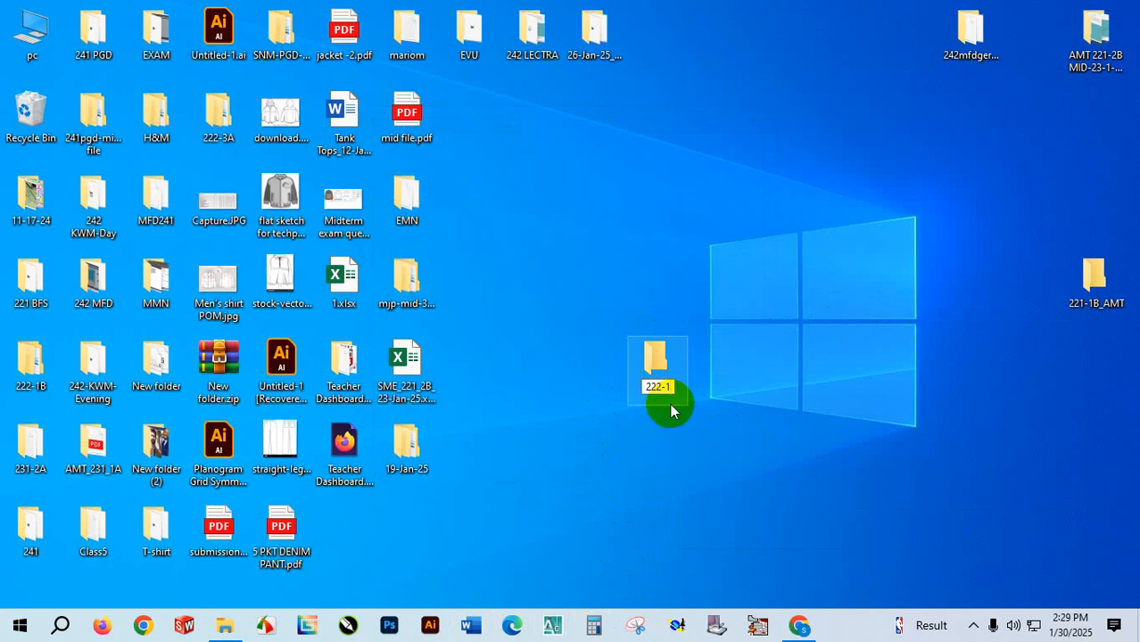
text(2-1_B)
click(636, 293)
double_click(657, 359)
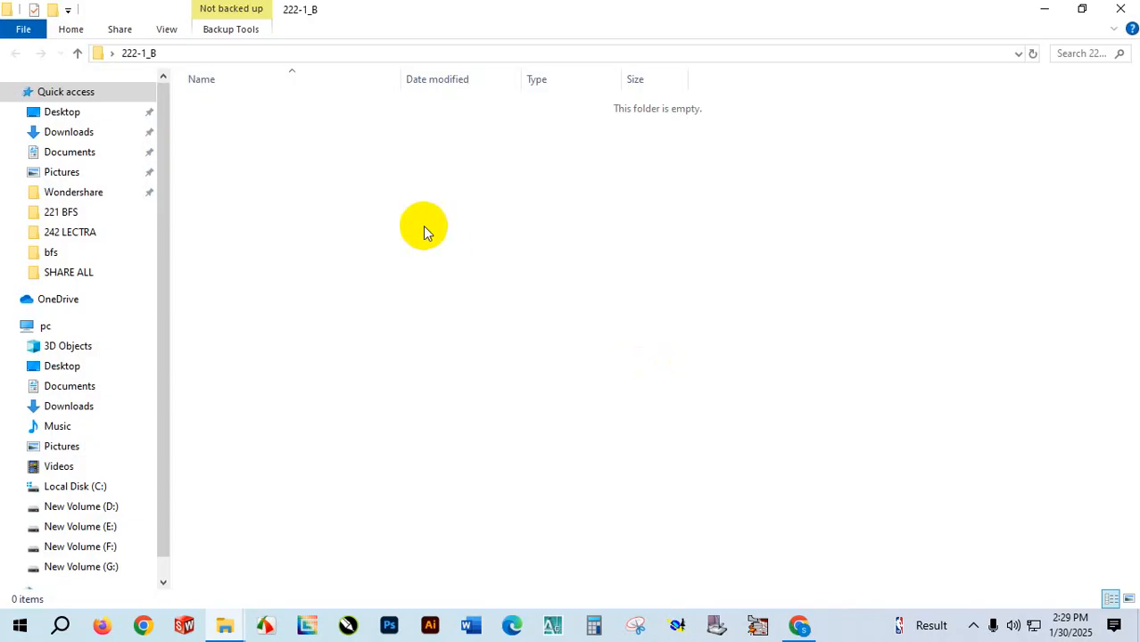
right_click(423, 226)
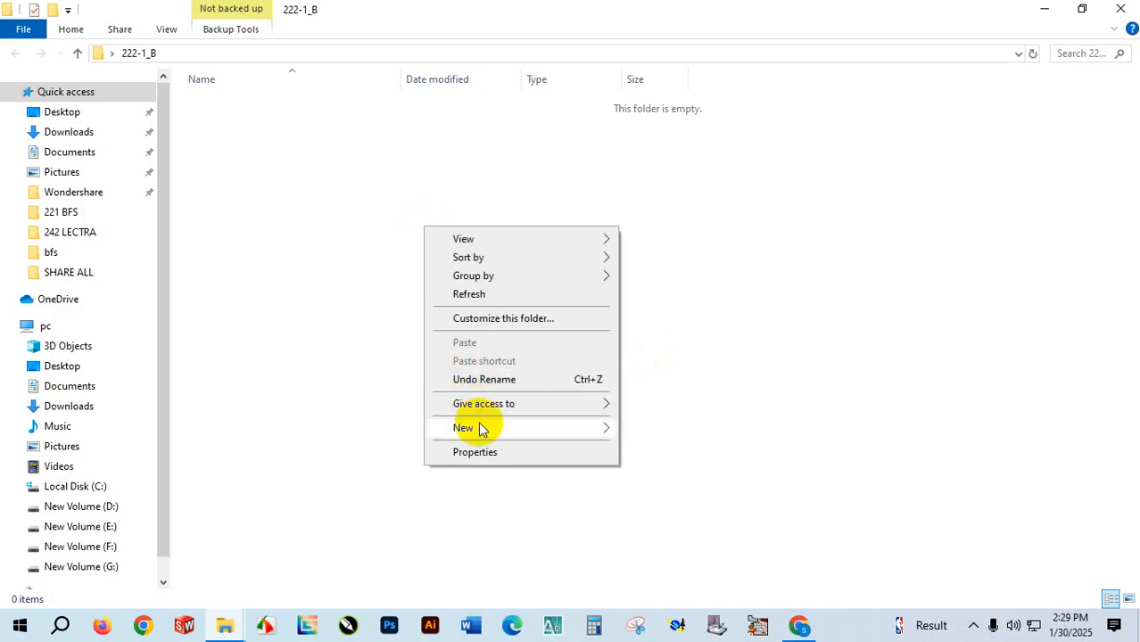
mouse_move(478, 428)
click(660, 431)
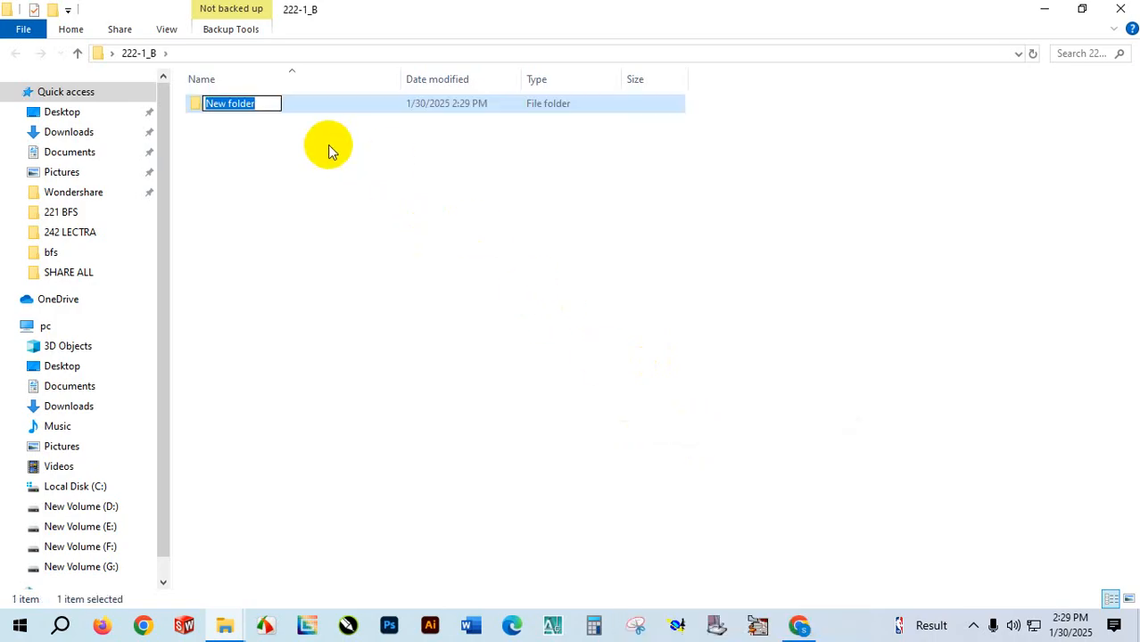
key(BackSpace)
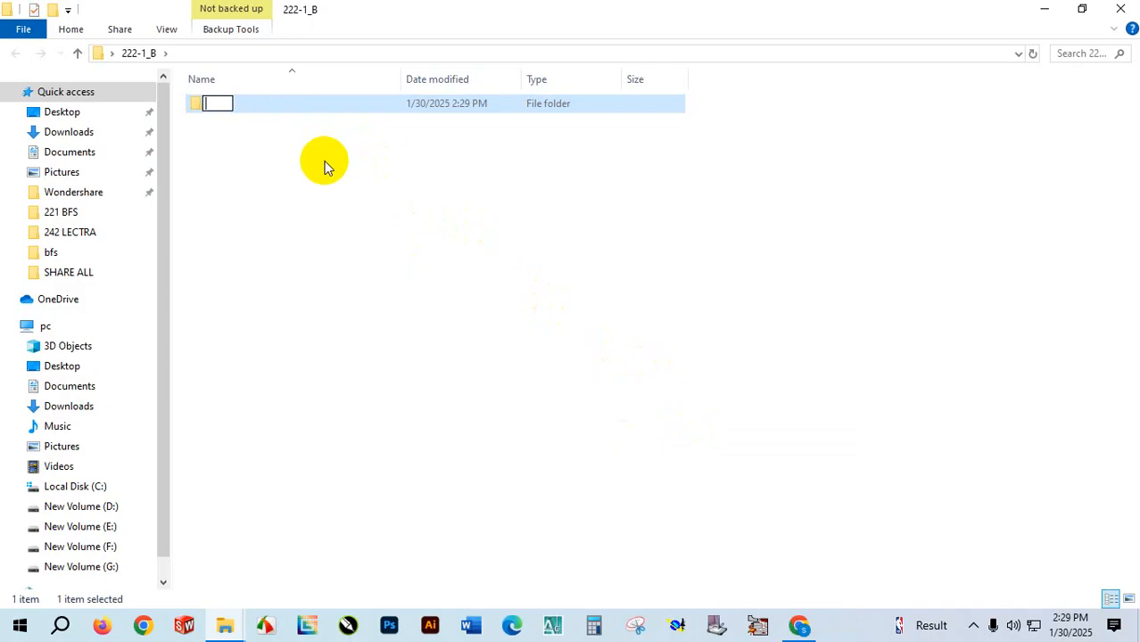
click(323, 160)
click(315, 104)
key(Delete)
Create a new text document named size.txt in the 222-1_B folder.
right_click(323, 159)
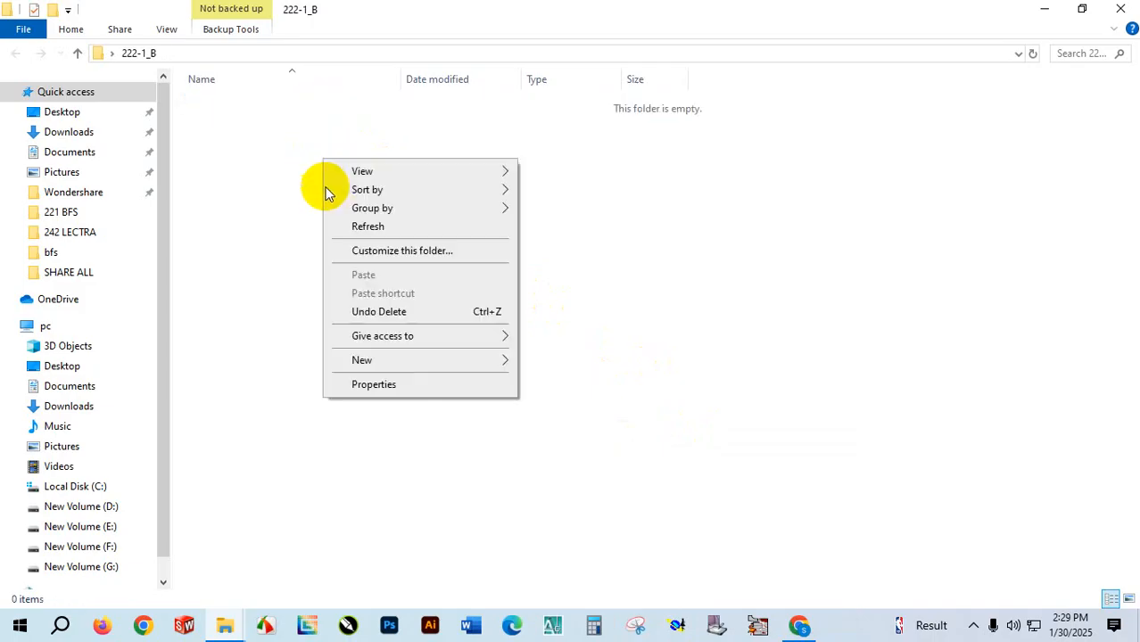
mouse_move(419, 362)
click(580, 515)
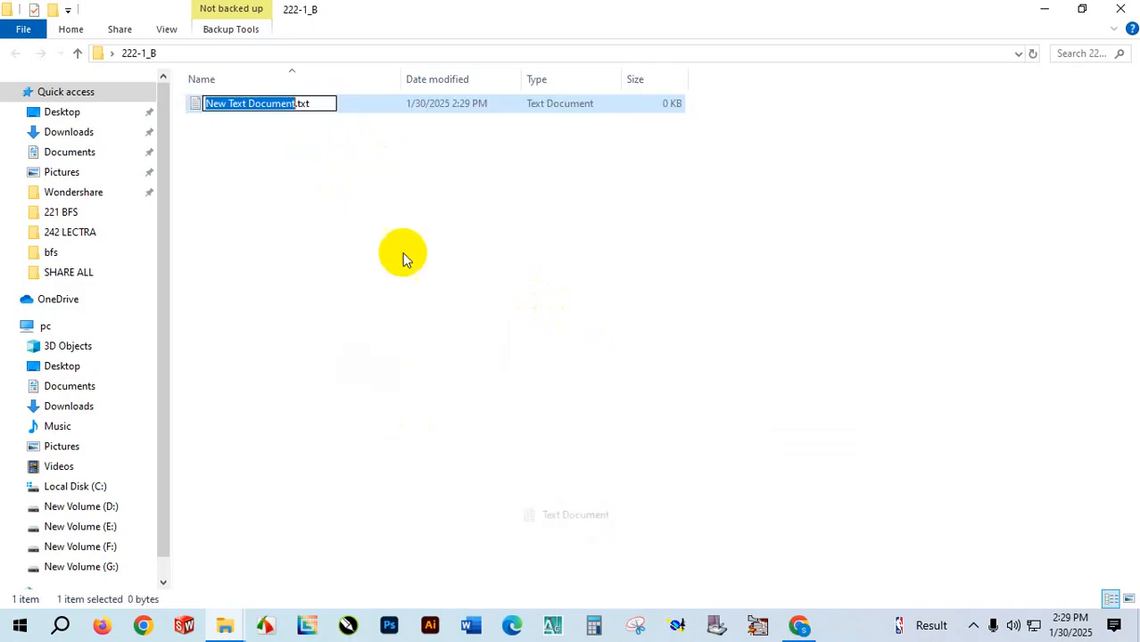
text(si)
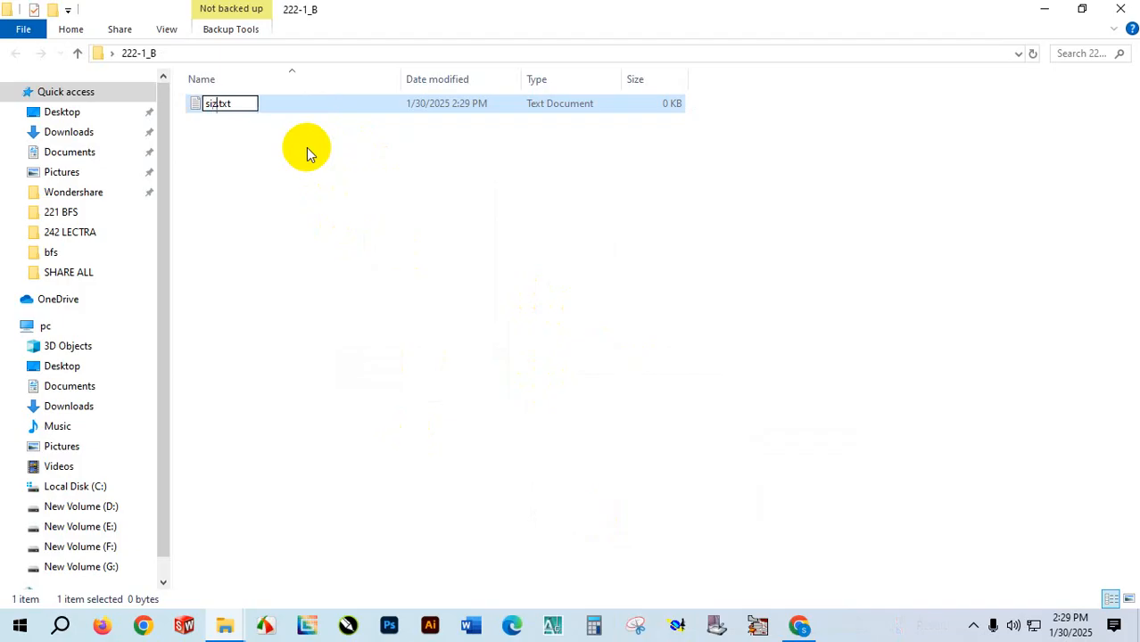
text(ze)
key(Return)
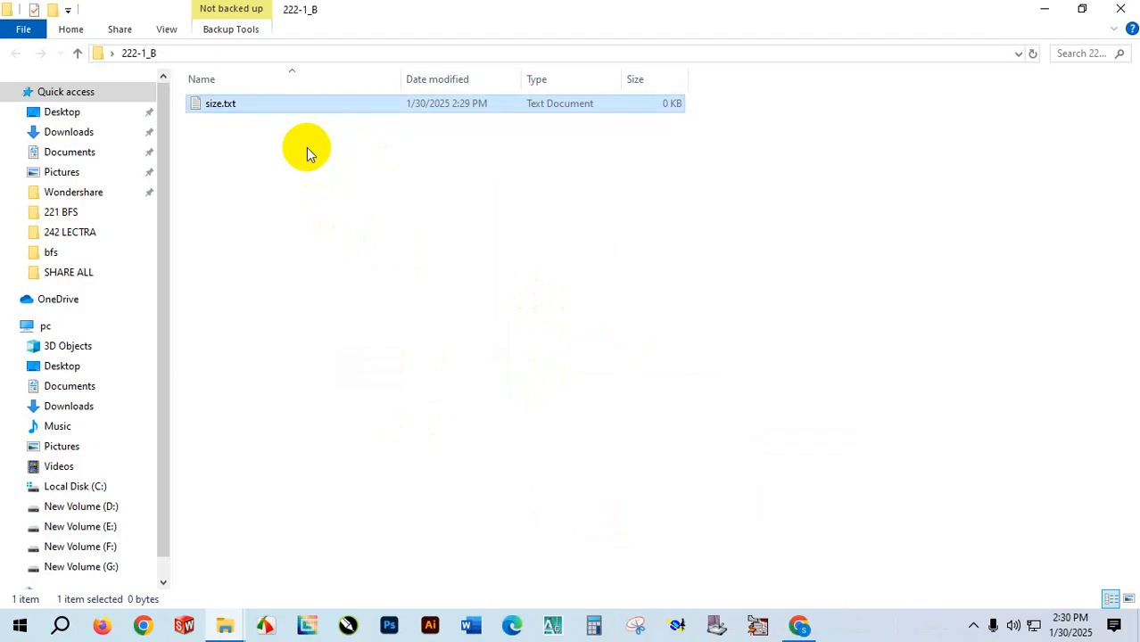
Write alpha, xs, s, m, *l, xl and xxl on separate lines in size.txt, save it, and close the file and folder.
double_click(272, 103)
text(alpha)
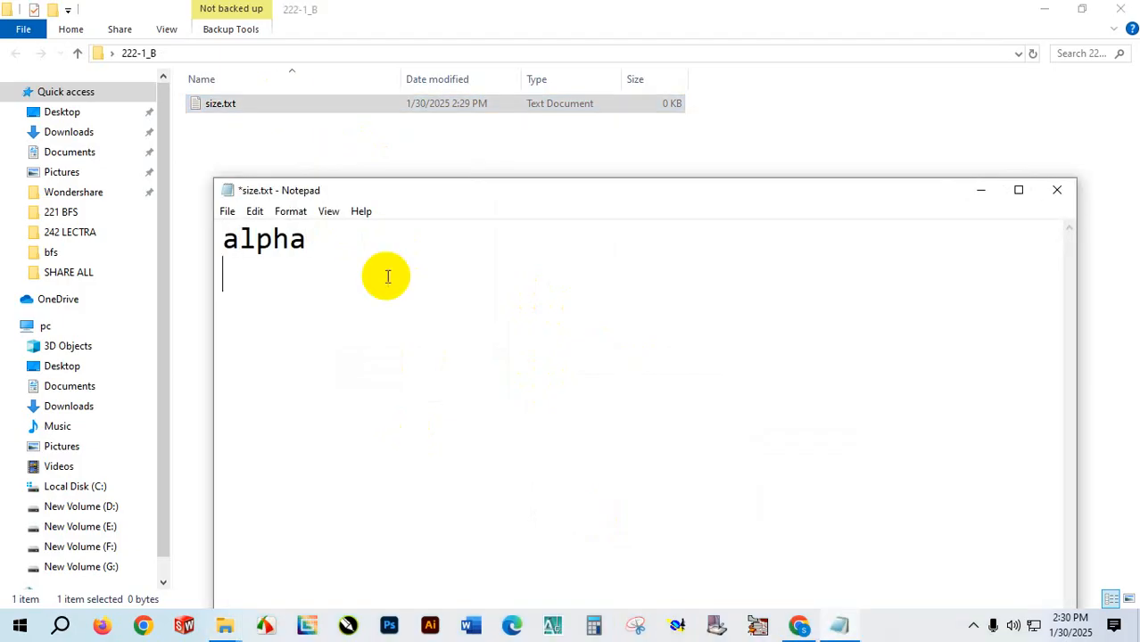
text(zxsx)
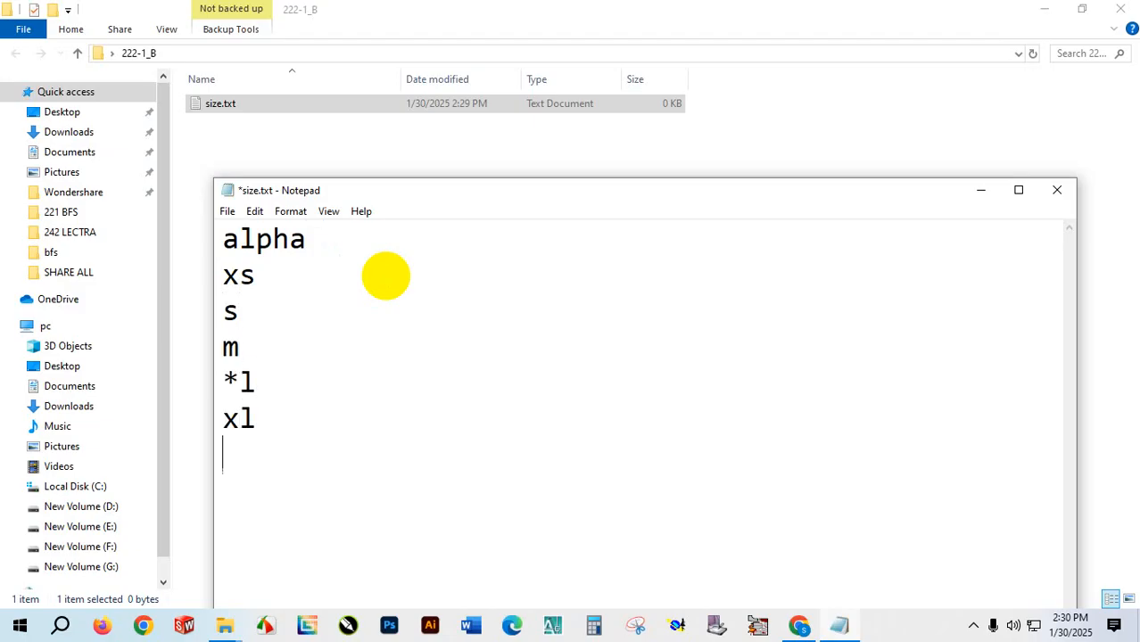
text(xxl)
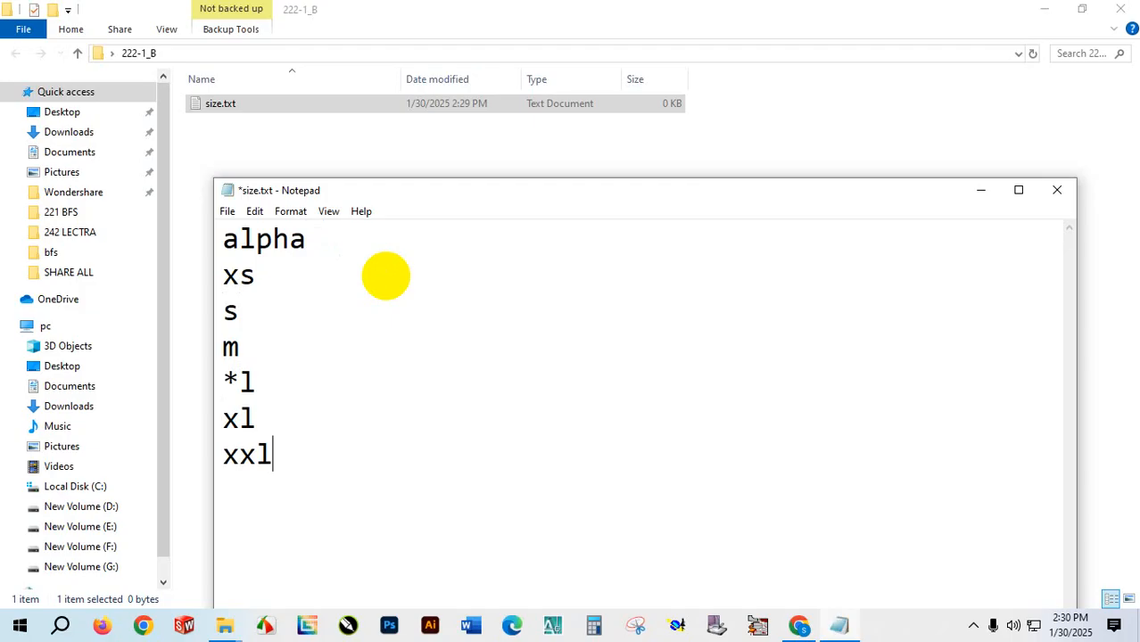
key(ctrl+s)
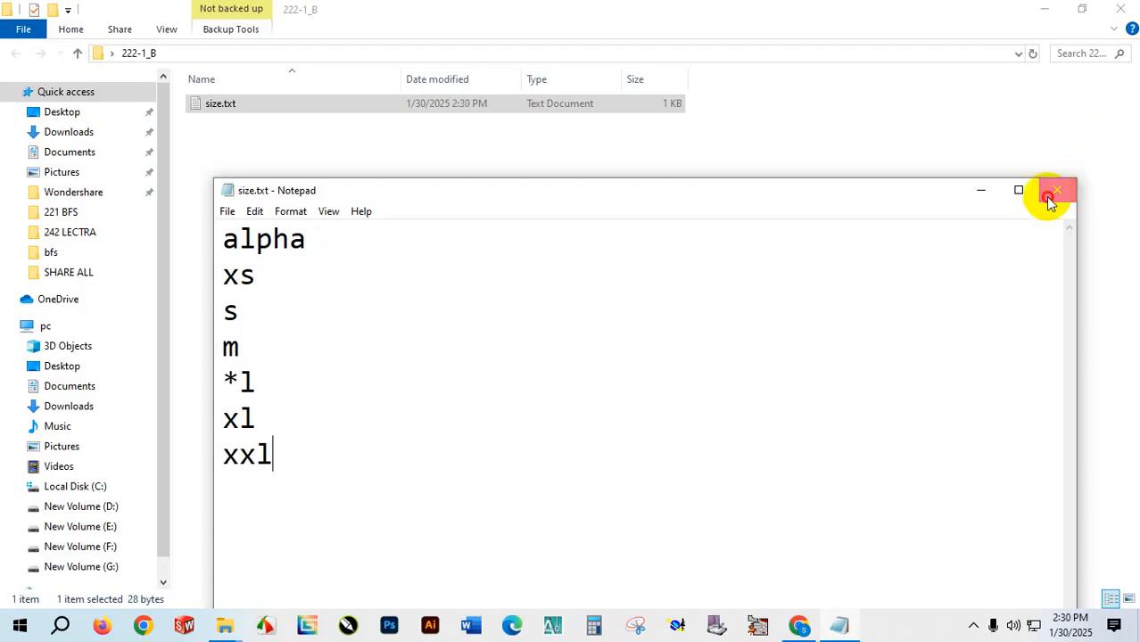
click(1053, 191)
click(1130, 7)
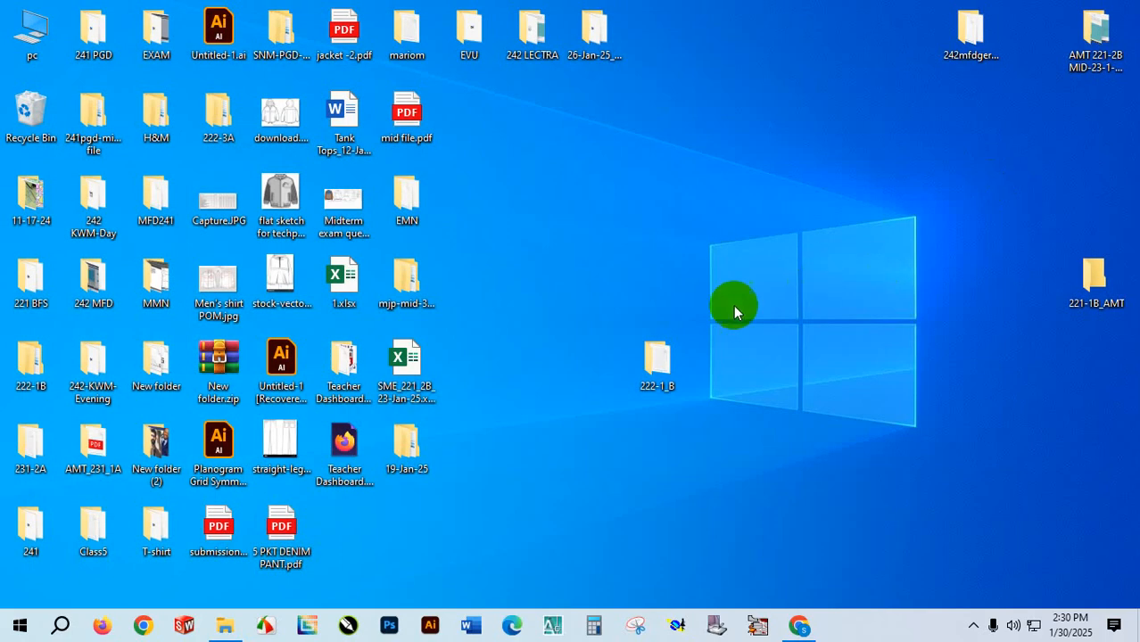
Move the 222-1_B folder to an empty spot farther up on the desktop.
drag(667, 355, 734, 236)
right_click(854, 203)
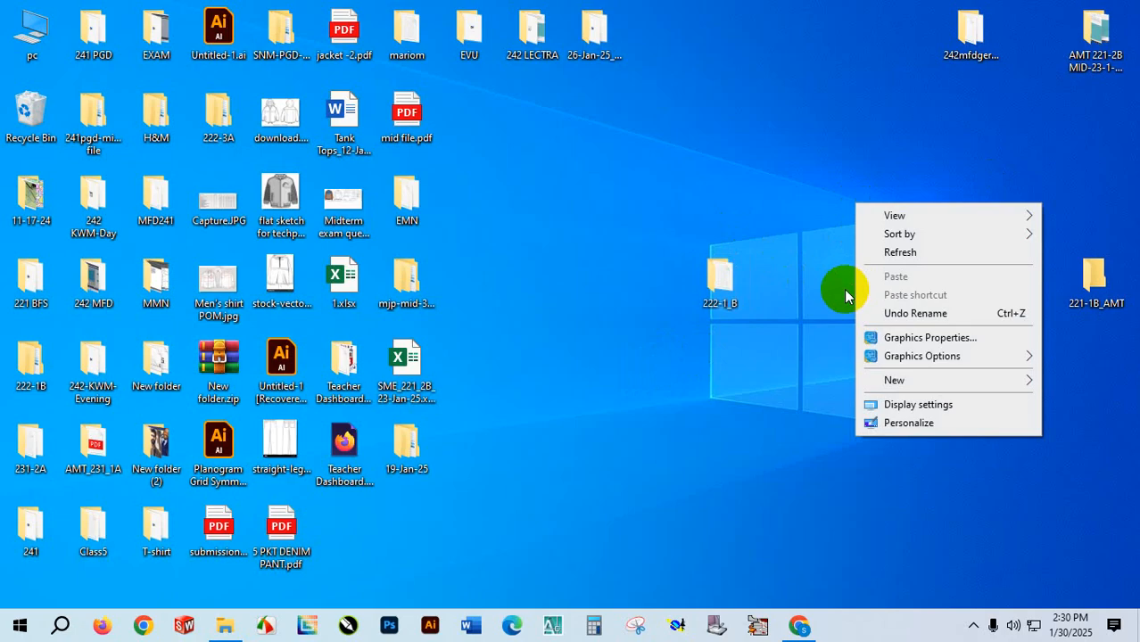
click(830, 327)
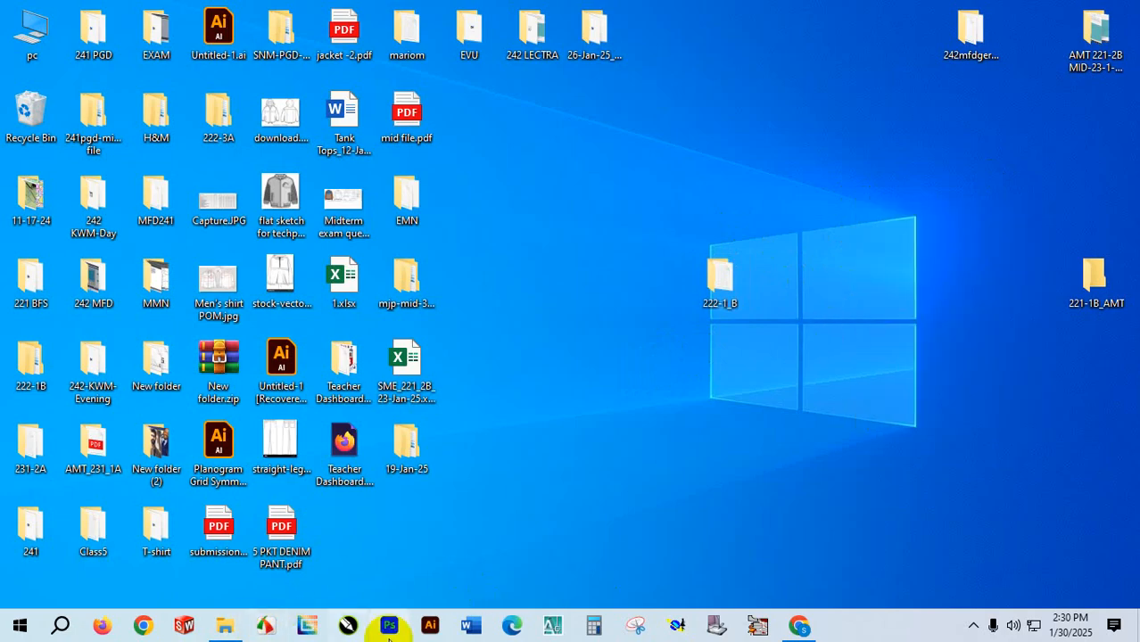
Switch to Modaris and create a new model named 323840.
click(687, 628)
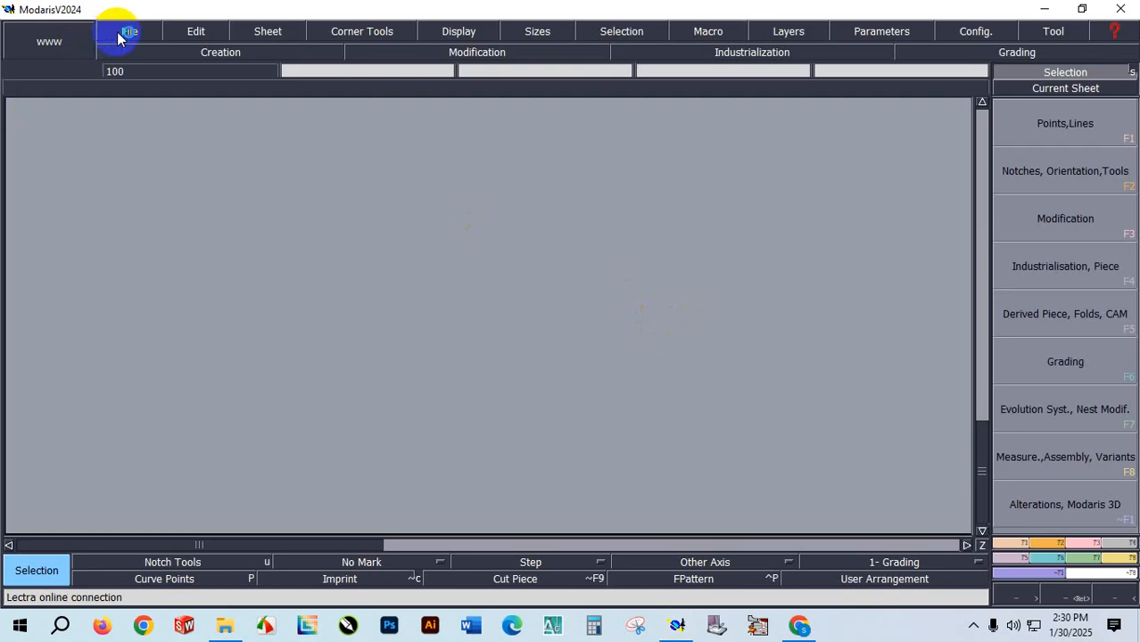
click(125, 31)
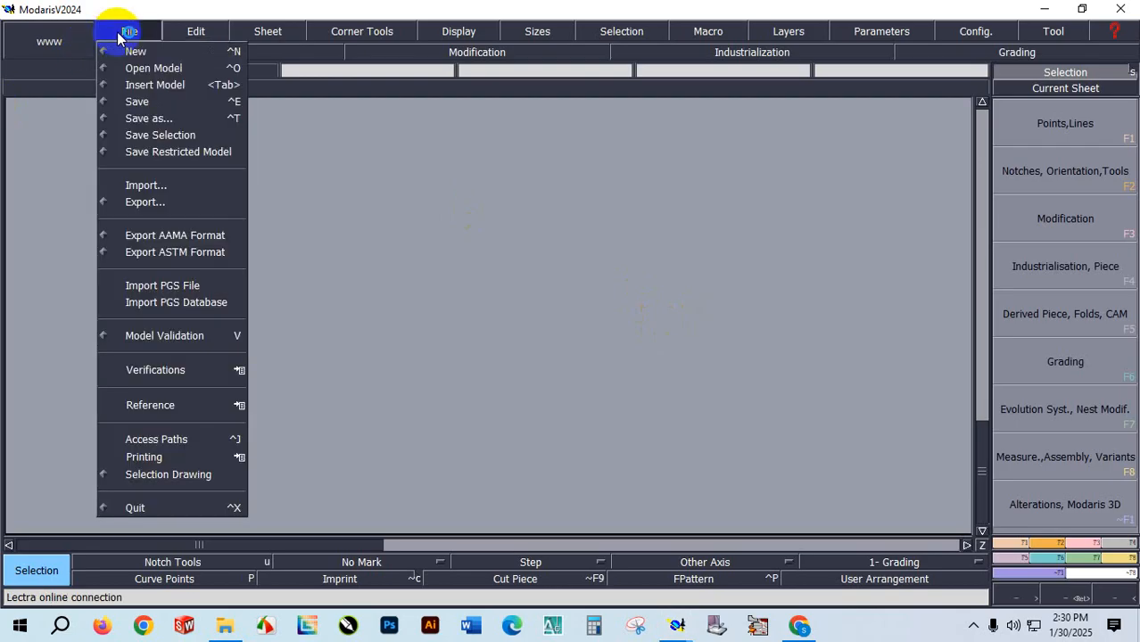
click(125, 52)
click(161, 58)
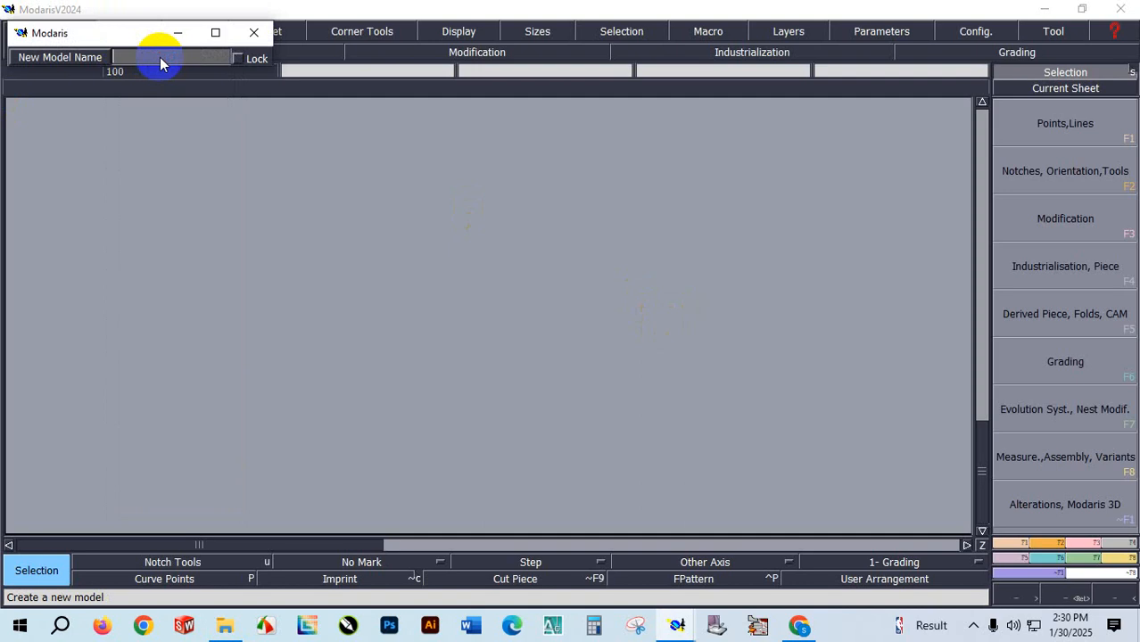
text(323840)
key(Return)
Add a new blank sheet to the model and turn on the display of its title block, sizes and handles.
click(293, 36)
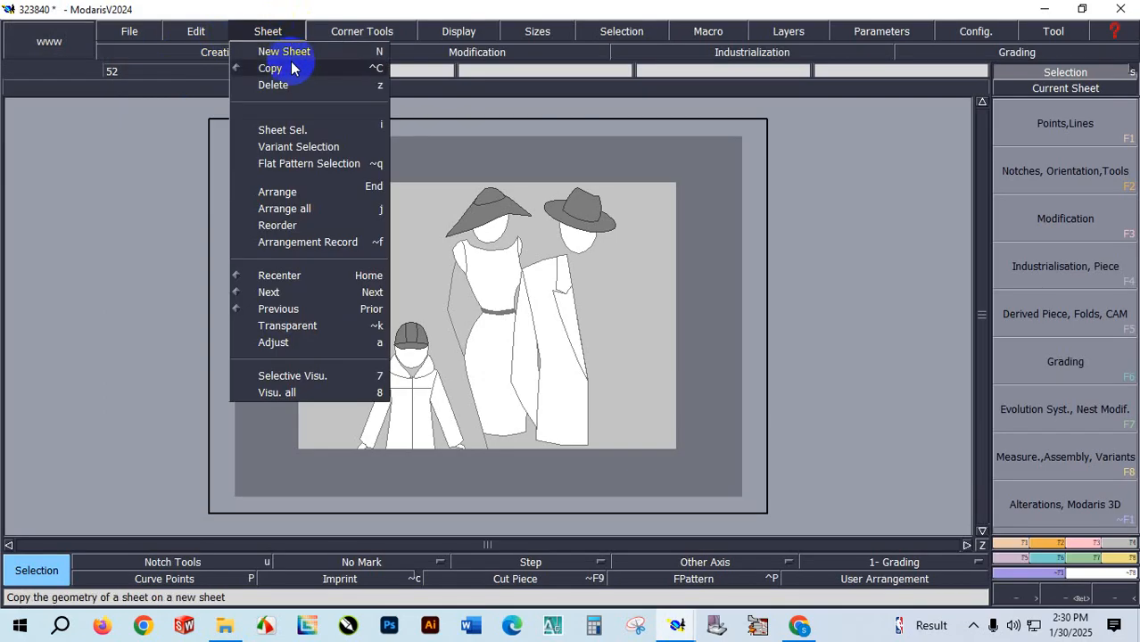
click(287, 51)
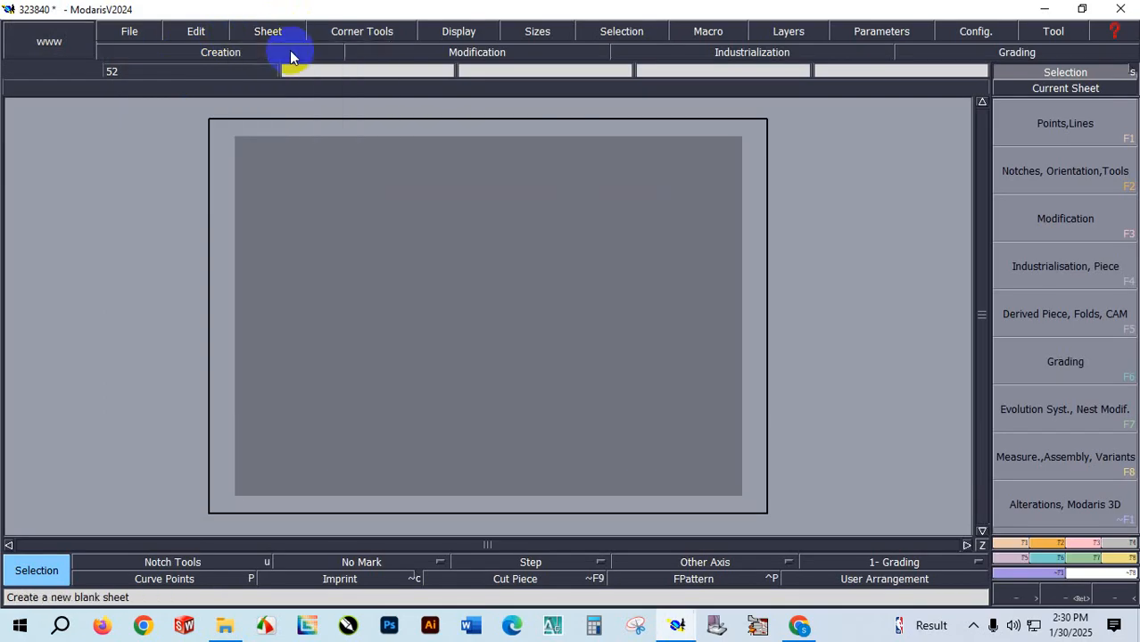
click(451, 33)
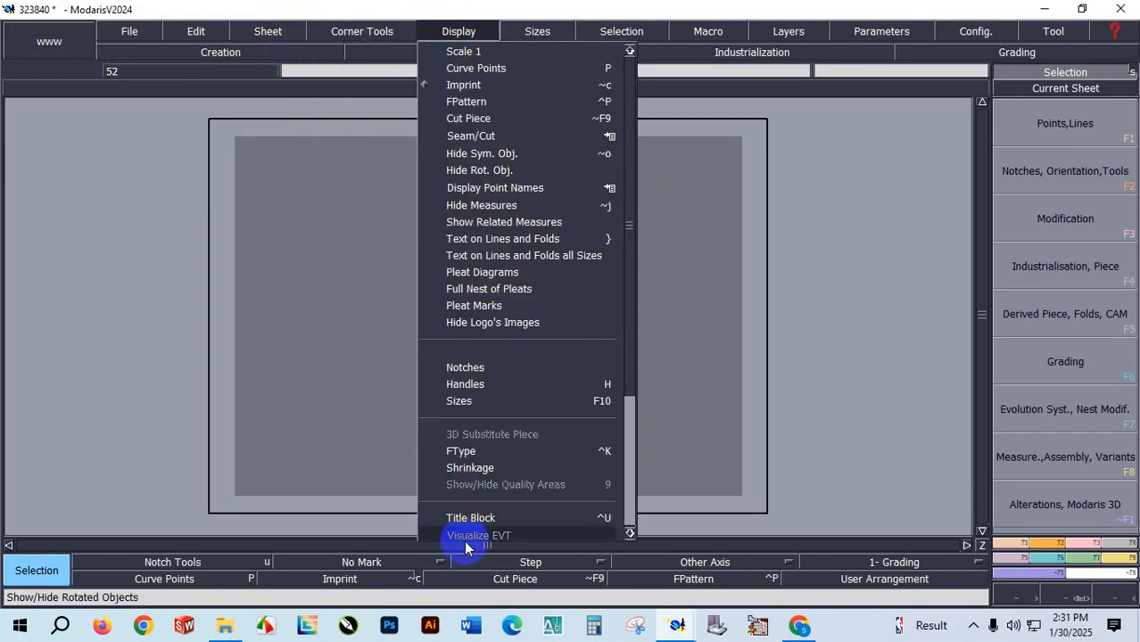
click(488, 520)
click(457, 32)
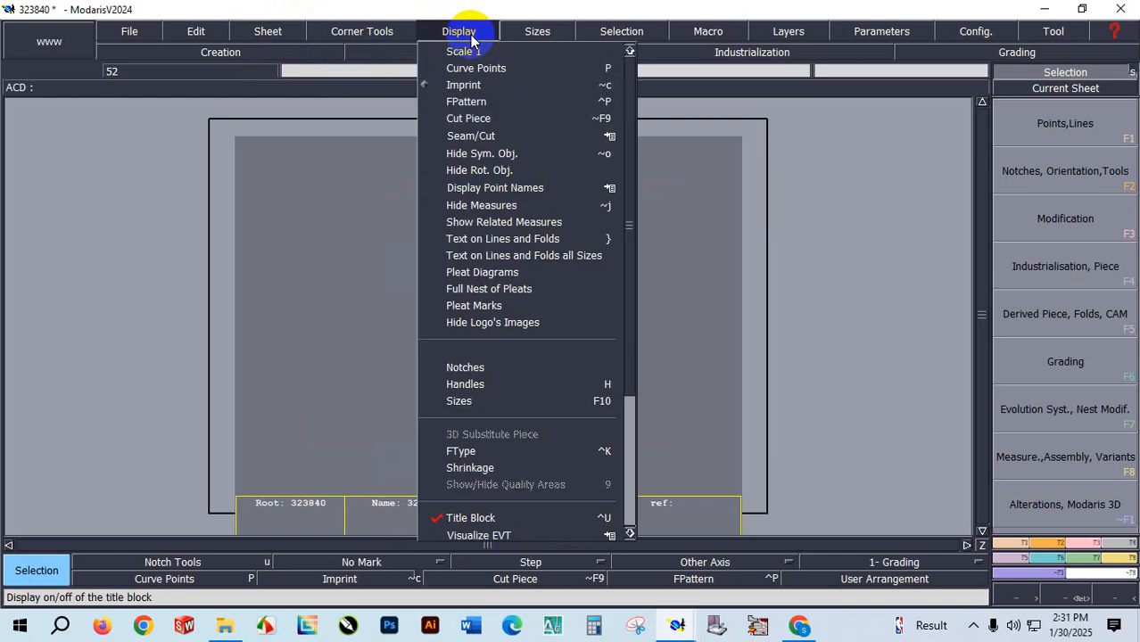
click(446, 402)
click(458, 31)
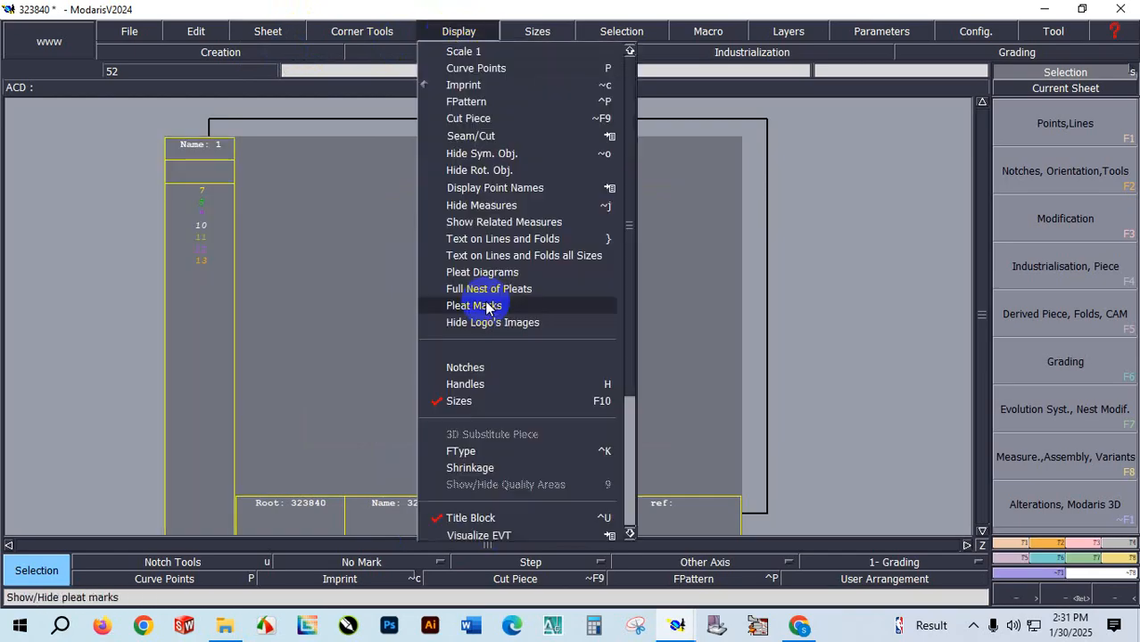
click(488, 385)
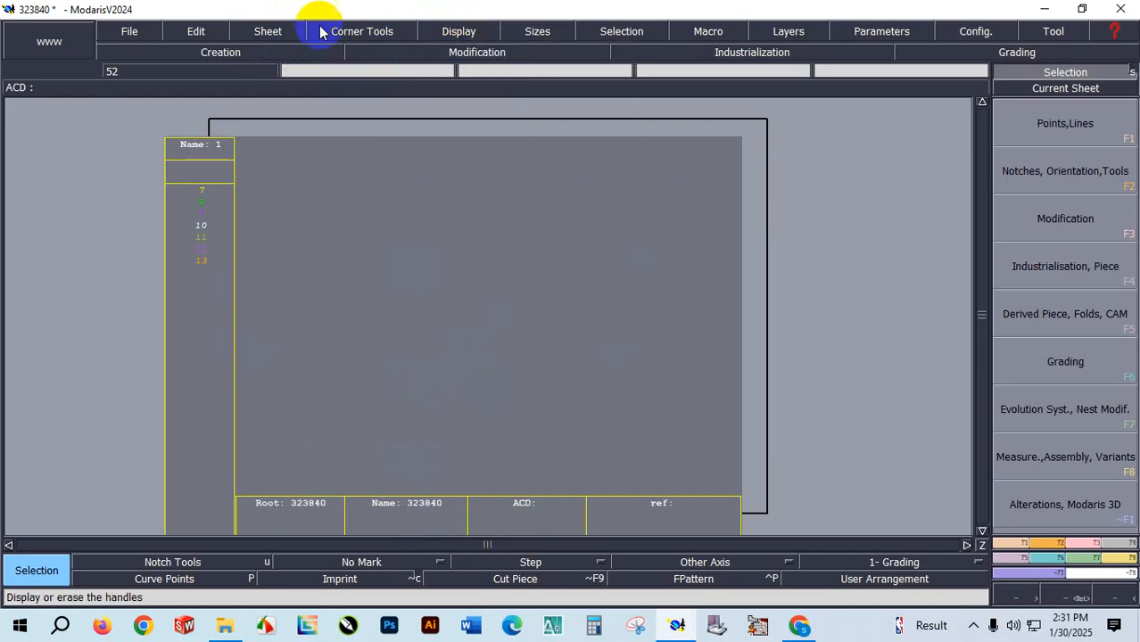
Check which length unit is set in the model parameters, leaving the choice as it is.
click(870, 32)
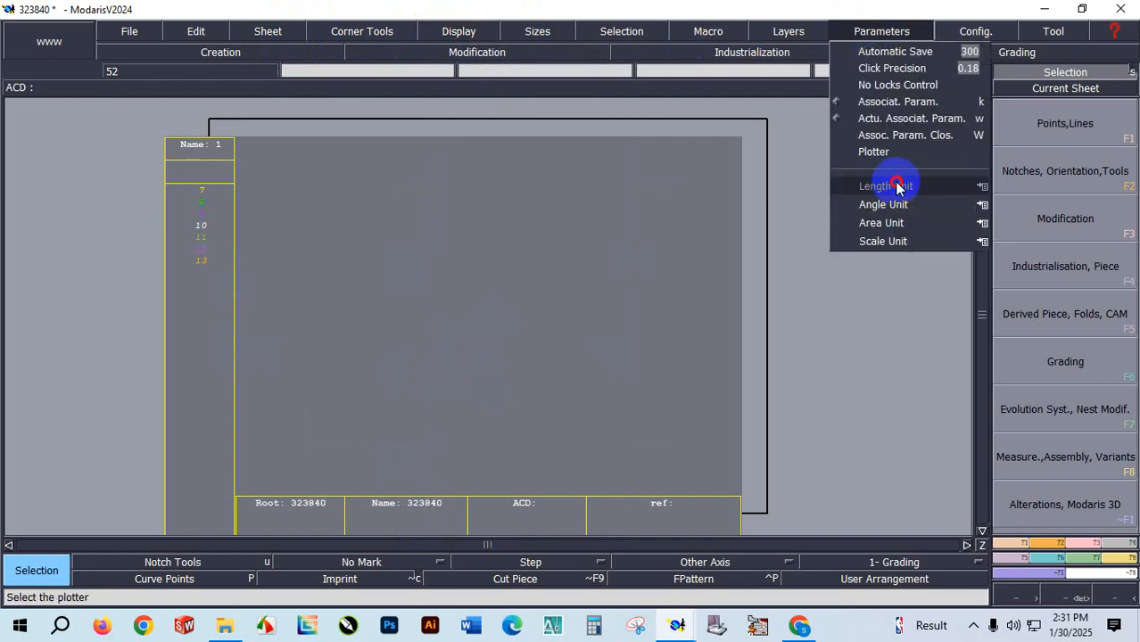
click(989, 185)
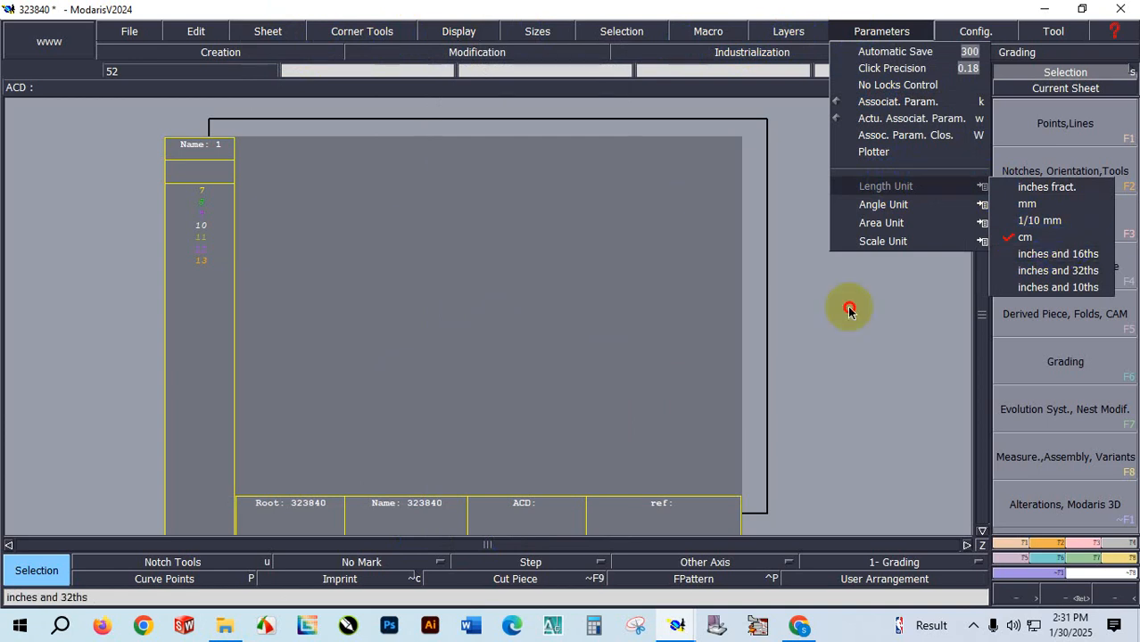
click(592, 293)
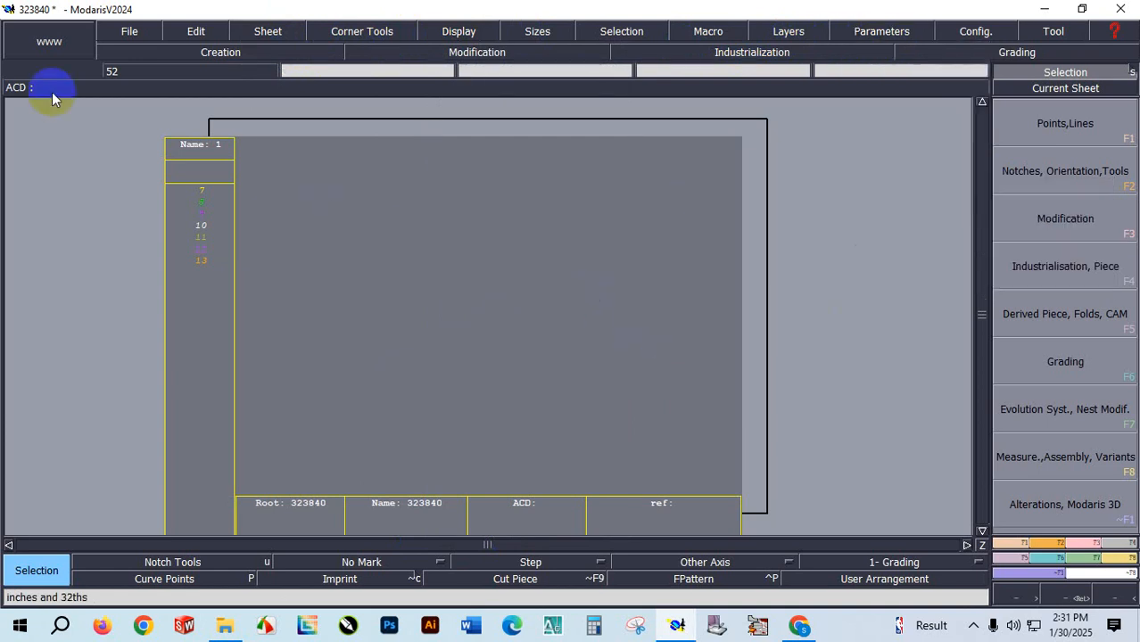
Start Imp. EVT on the blank sheet and accept the change to the model.
click(129, 31)
click(1075, 558)
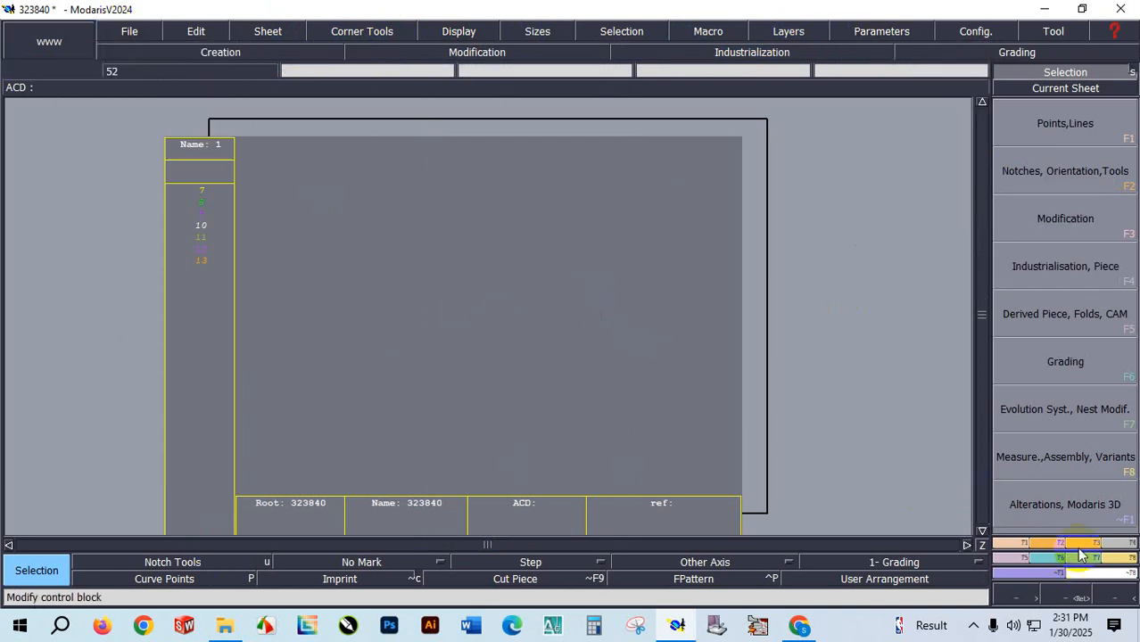
click(1090, 558)
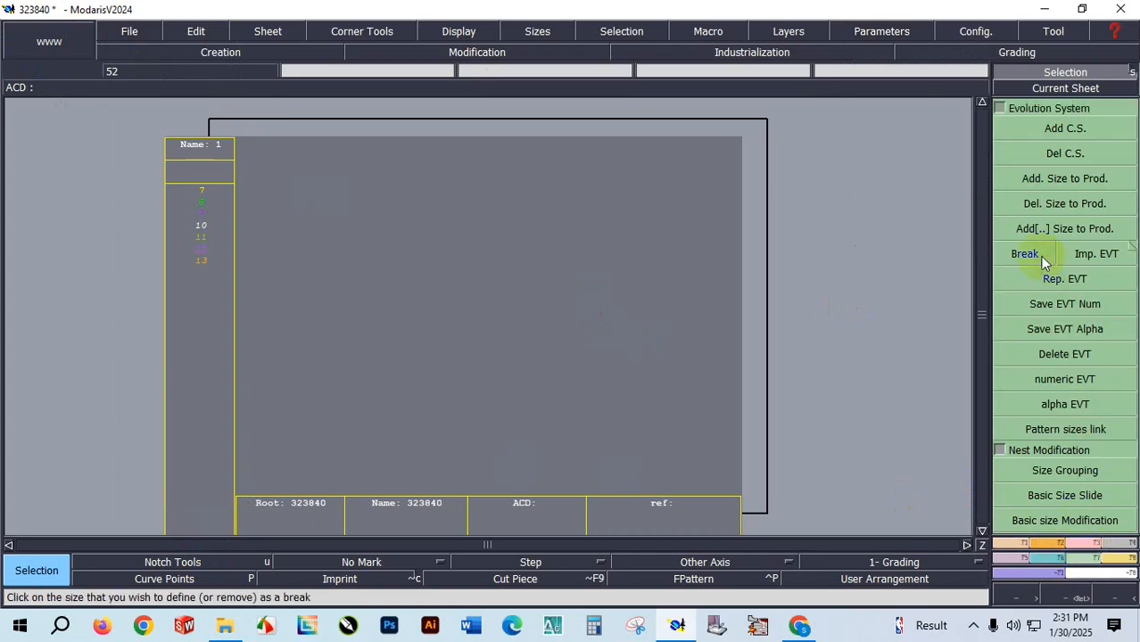
click(1026, 254)
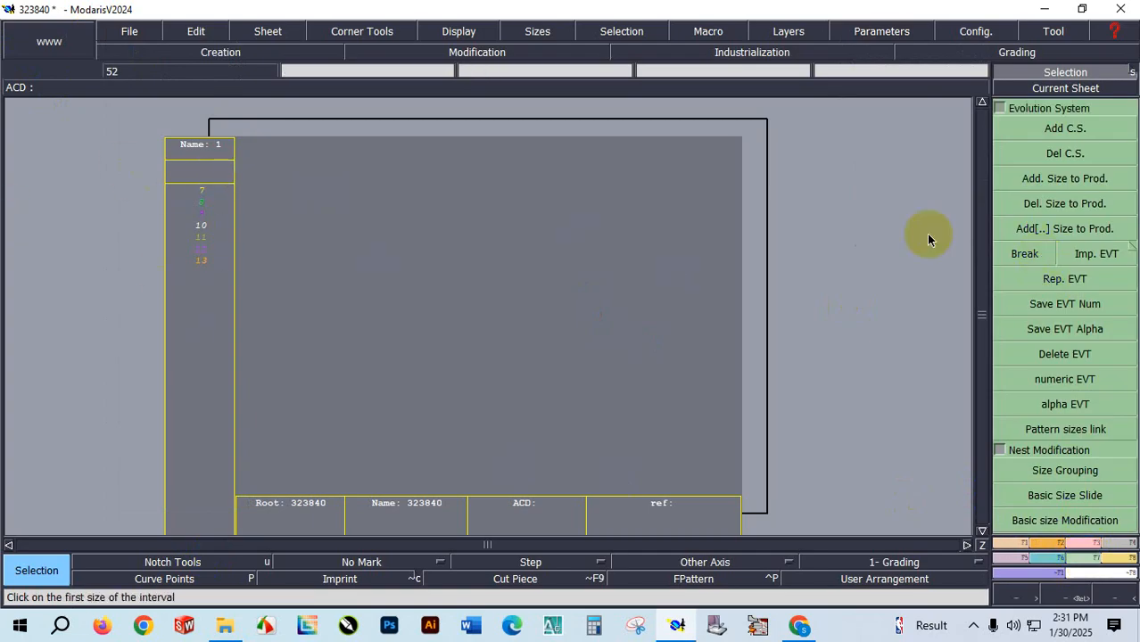
click(1126, 253)
click(868, 289)
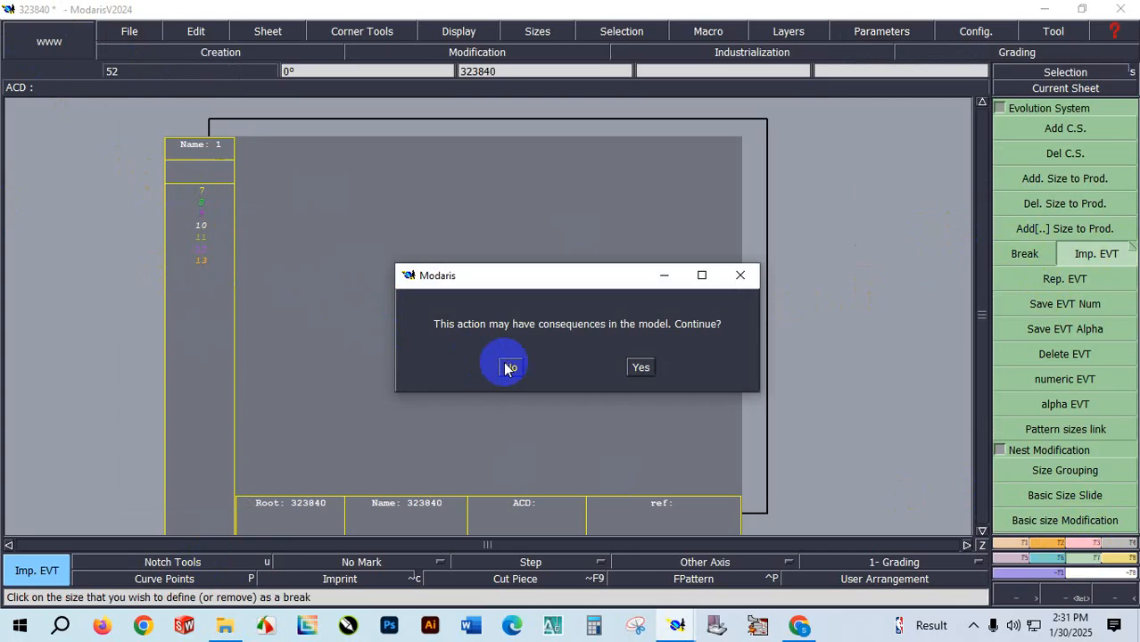
click(637, 367)
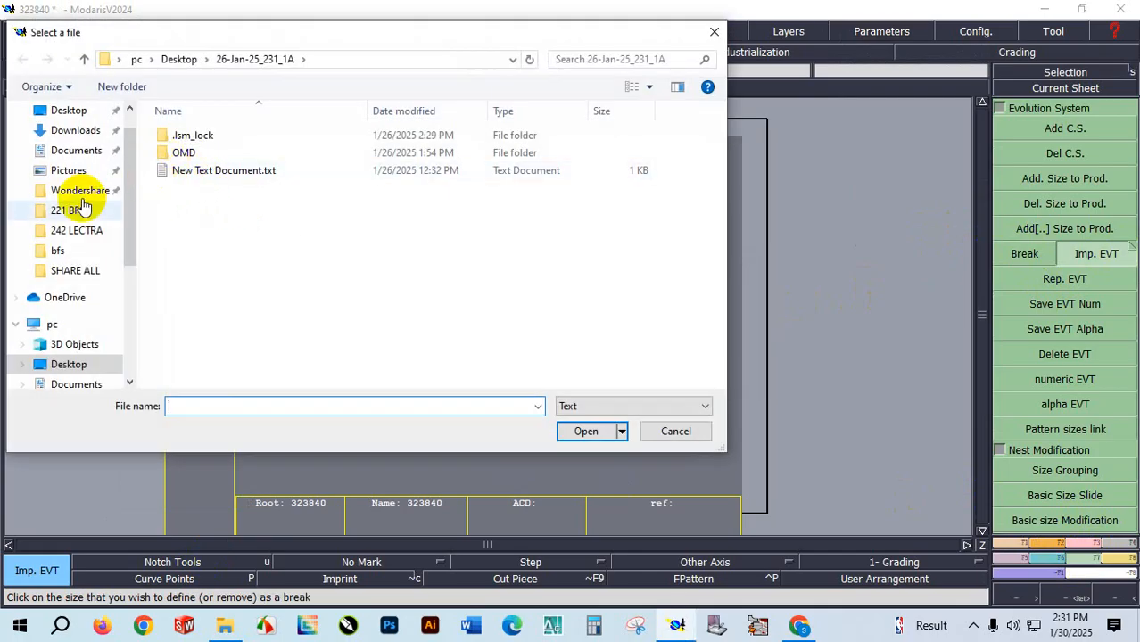
Load size.txt from the desktop folder 222-1_B as the size range, listing all file types, and automatically arrange all the sheets.
click(44, 362)
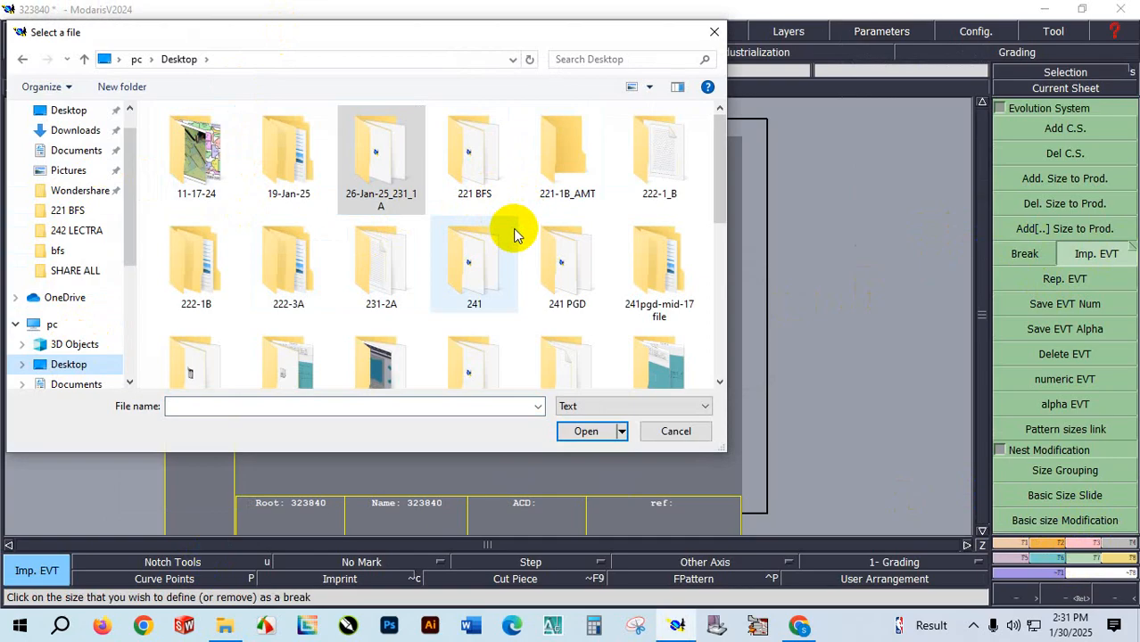
double_click(663, 169)
click(238, 136)
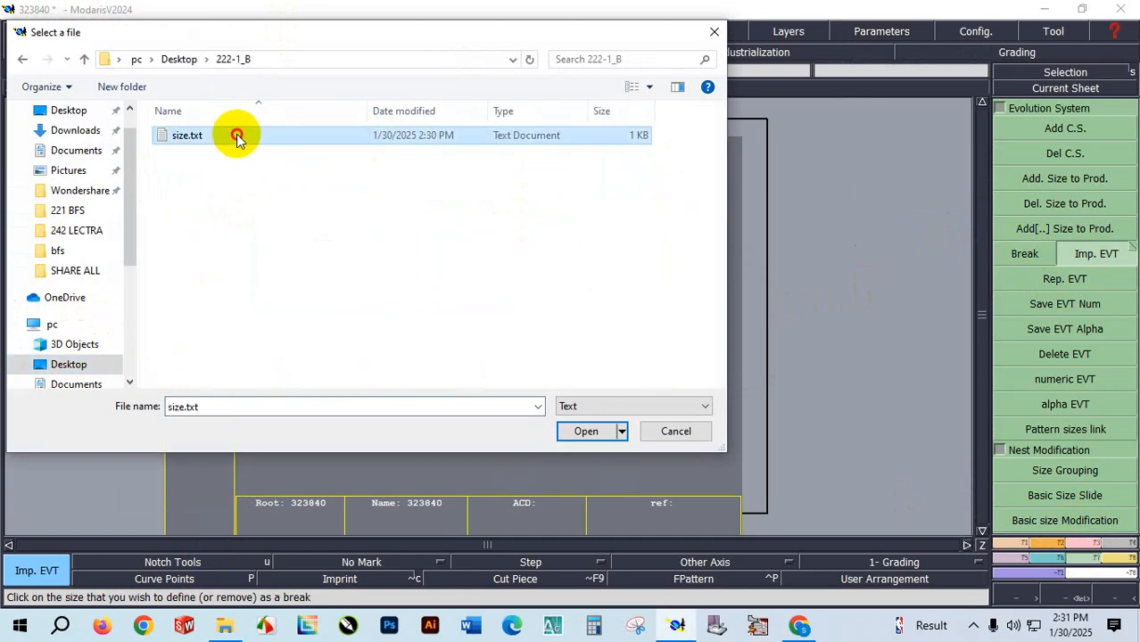
click(597, 409)
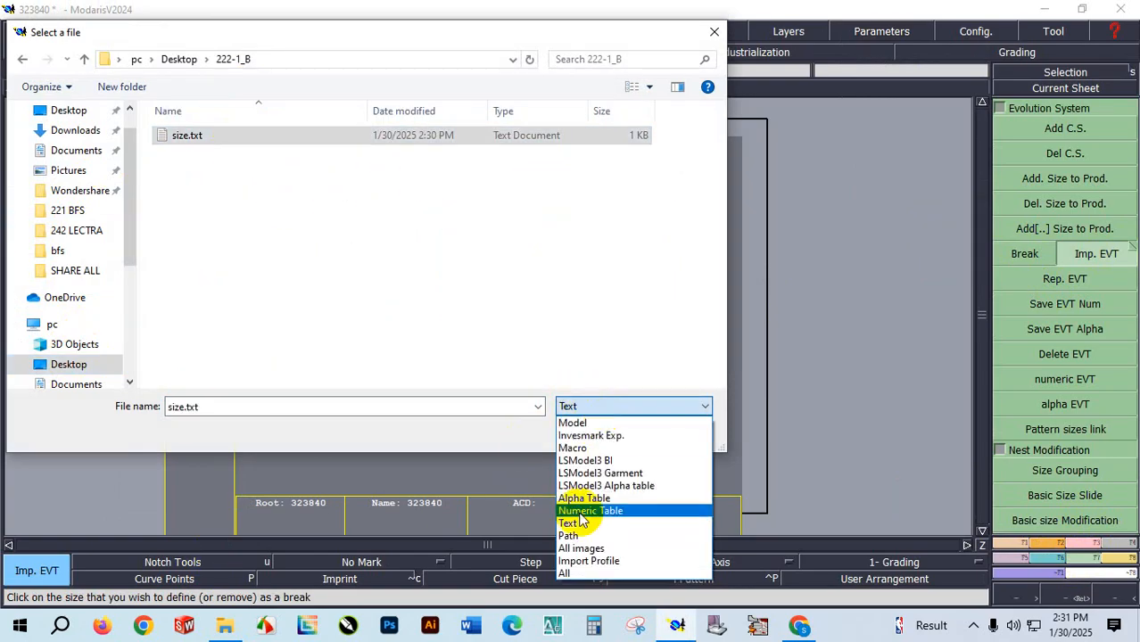
click(572, 423)
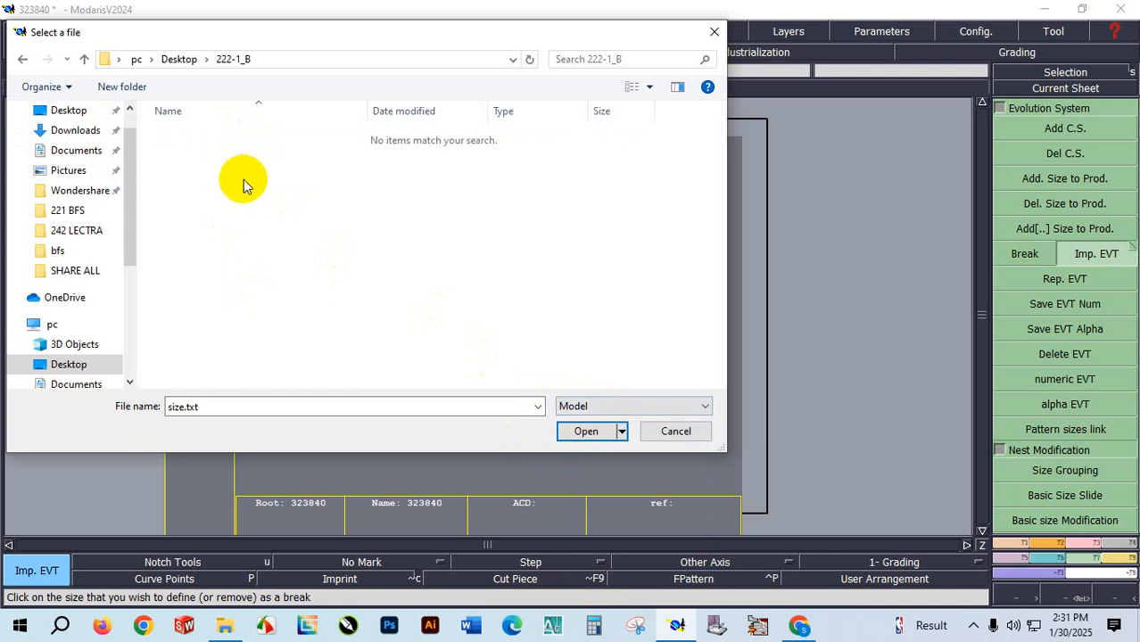
click(605, 409)
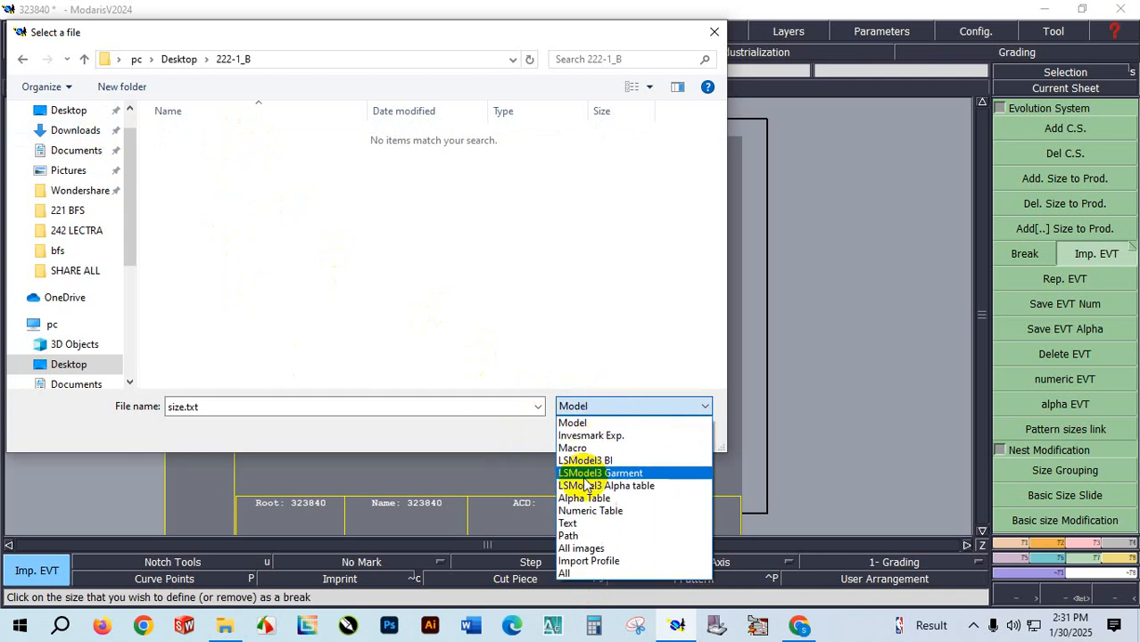
click(586, 578)
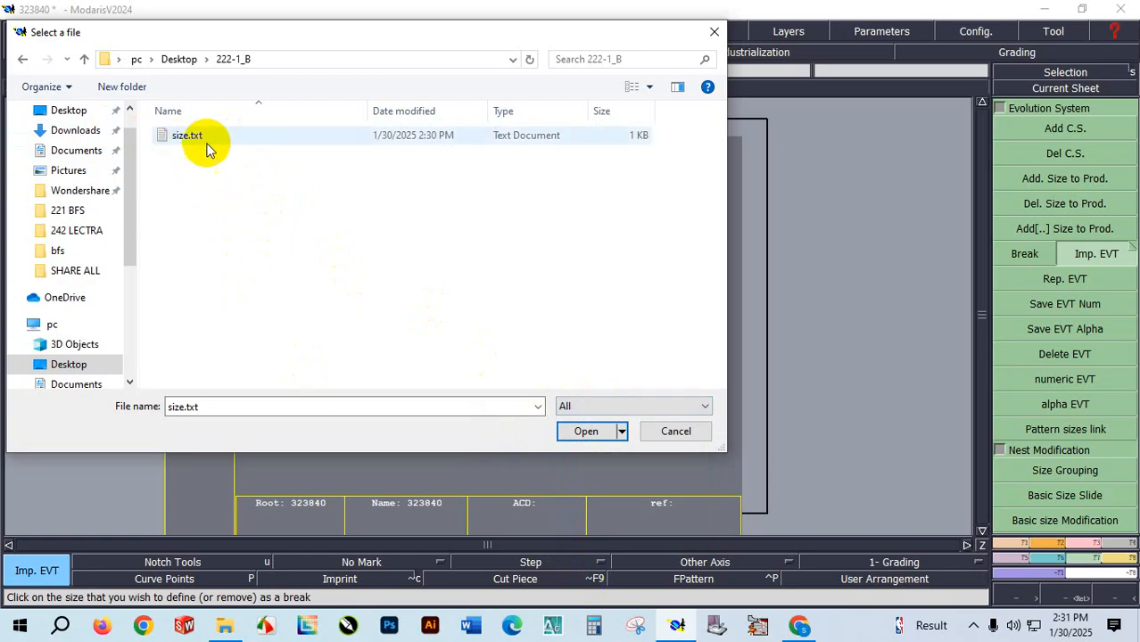
click(587, 431)
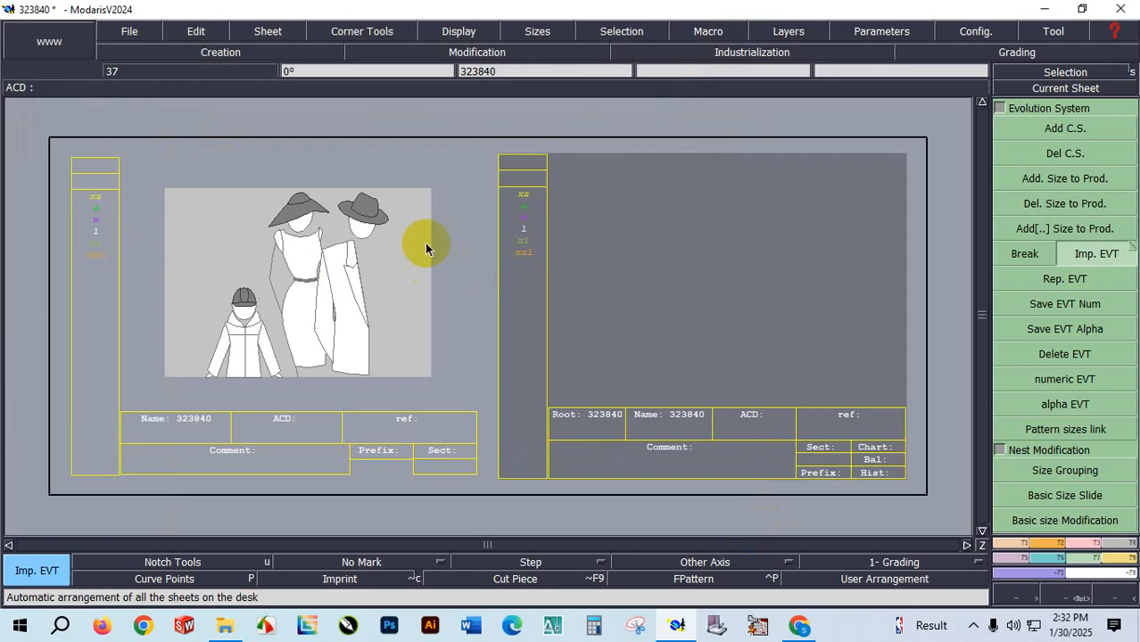
click(270, 32)
click(371, 210)
Set the Open Model access path to the desktop folder 222-1_B and apply the same path to all the other directories.
click(147, 41)
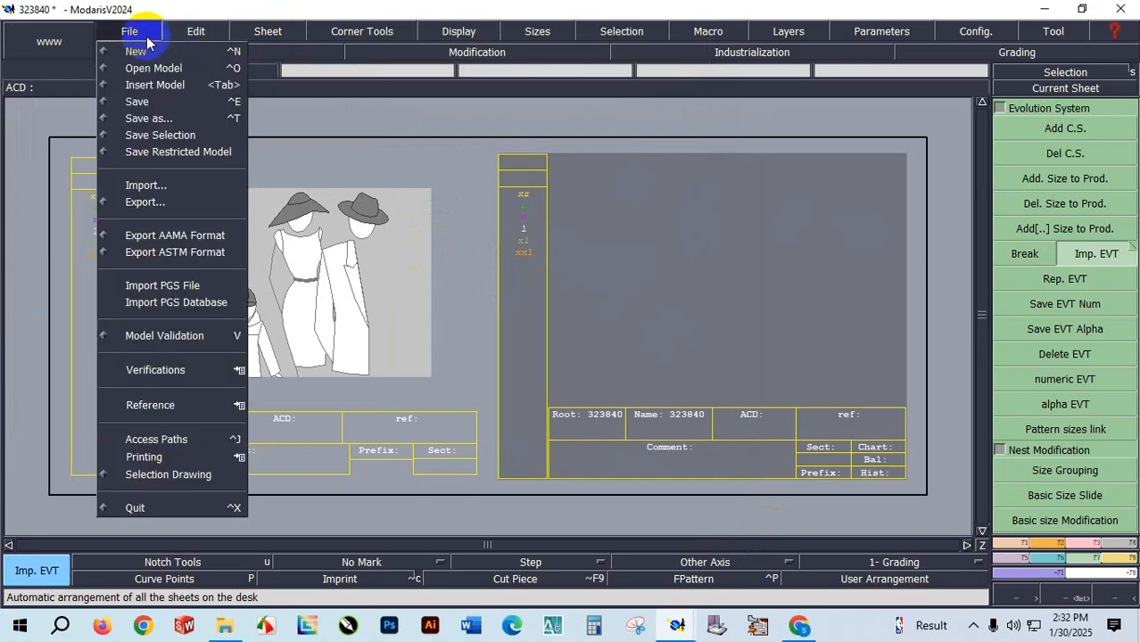
click(178, 441)
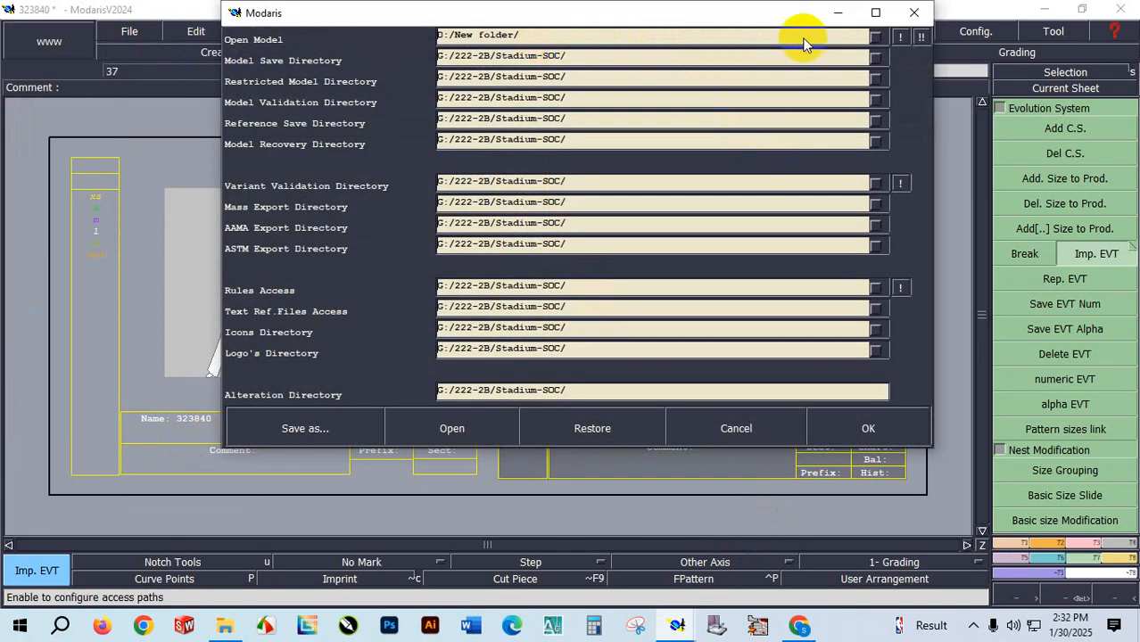
click(878, 38)
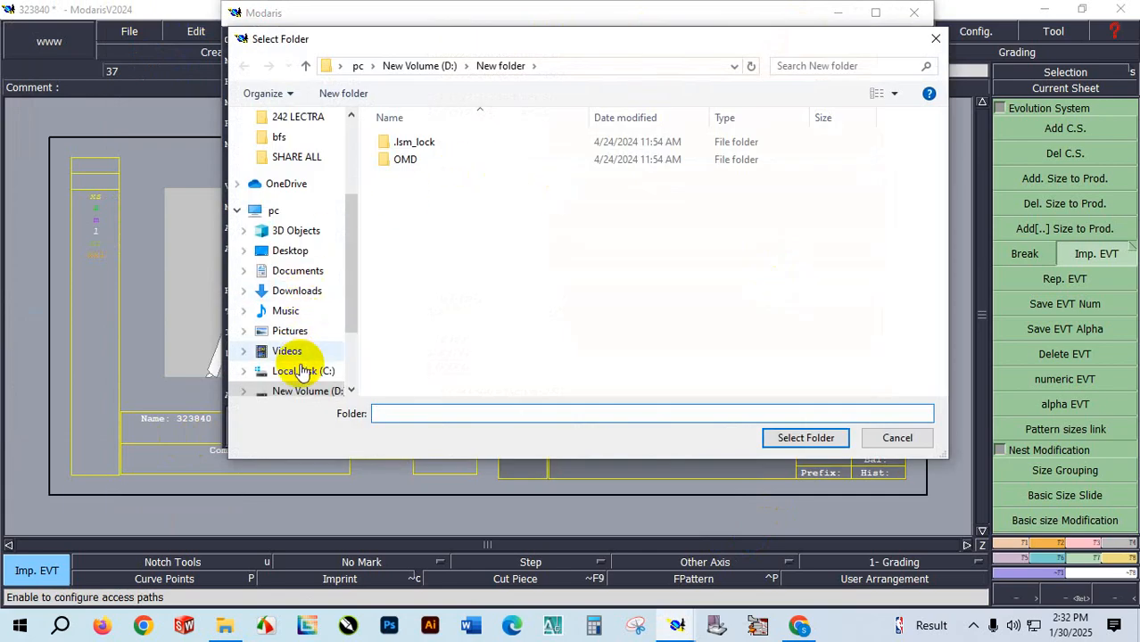
click(295, 251)
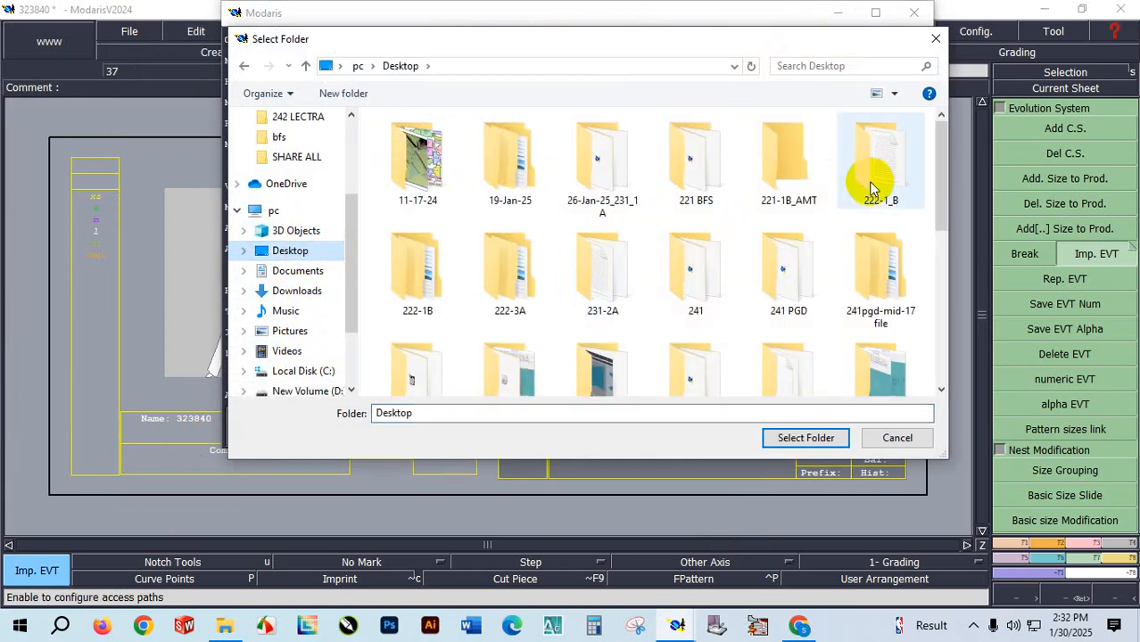
click(888, 207)
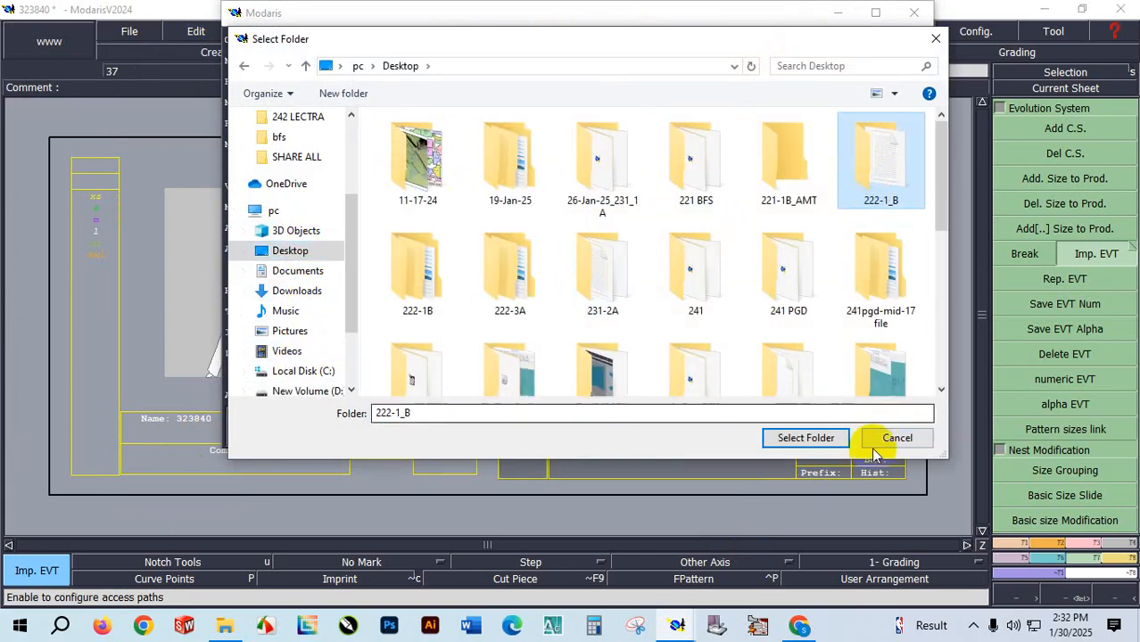
click(832, 441)
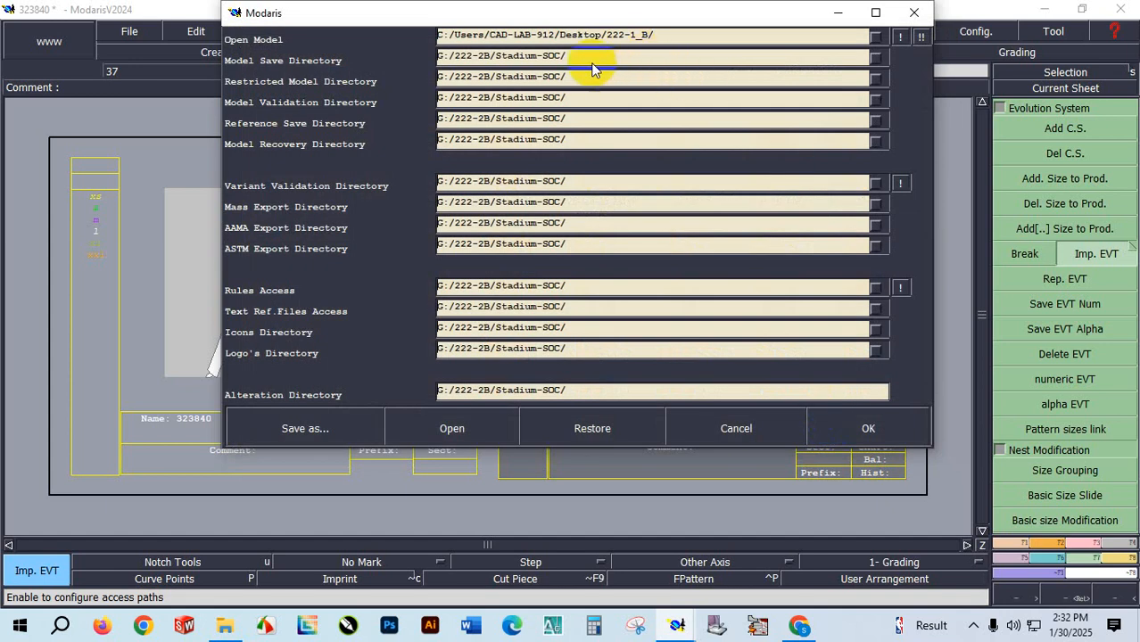
click(922, 38)
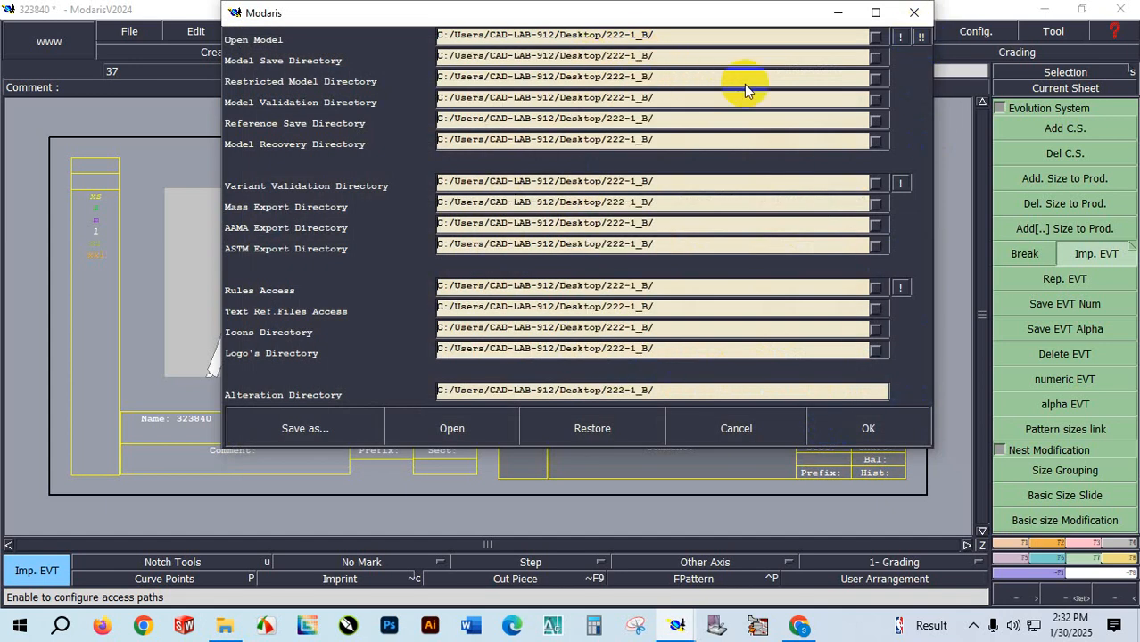
click(870, 436)
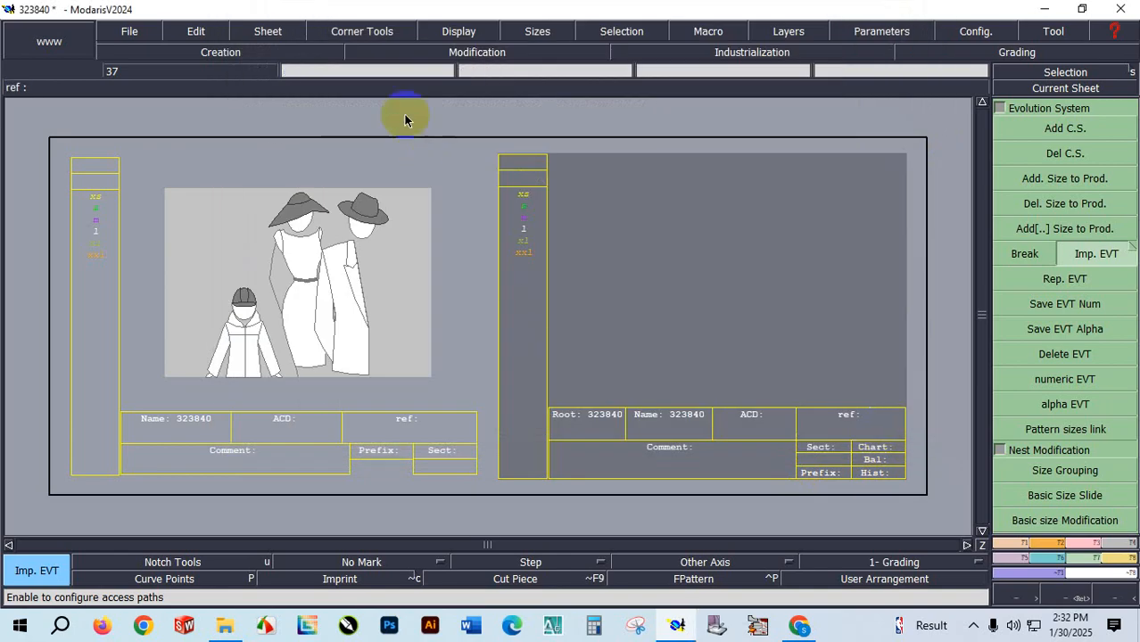
Save model 323840 in the save directory, and repeat the save, choosing to continue.
click(134, 33)
click(150, 100)
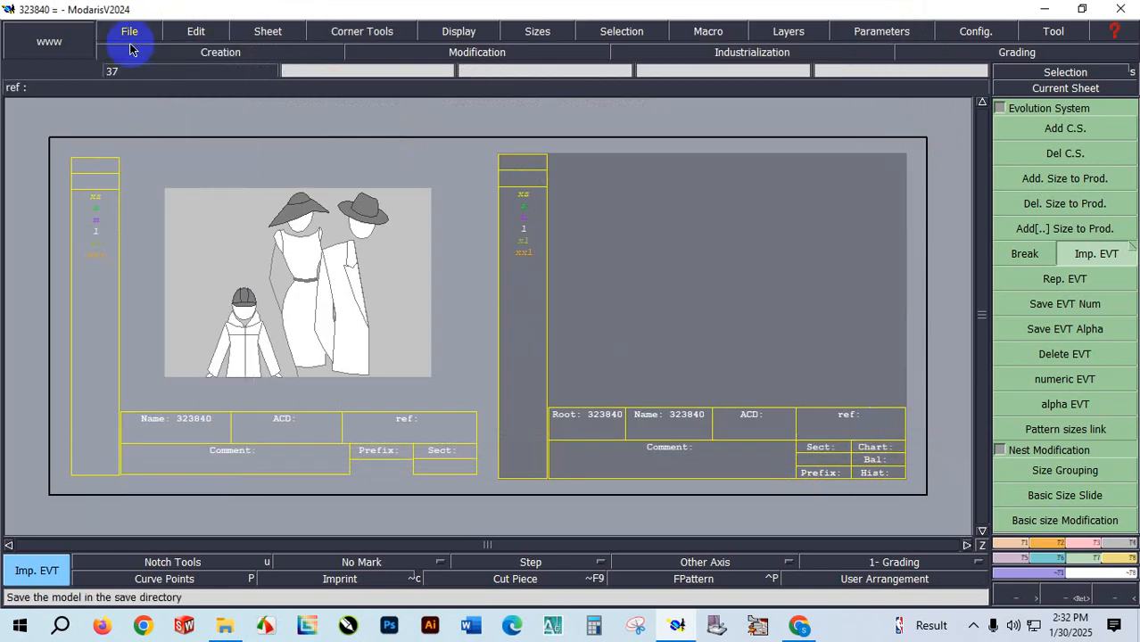
click(130, 34)
click(147, 95)
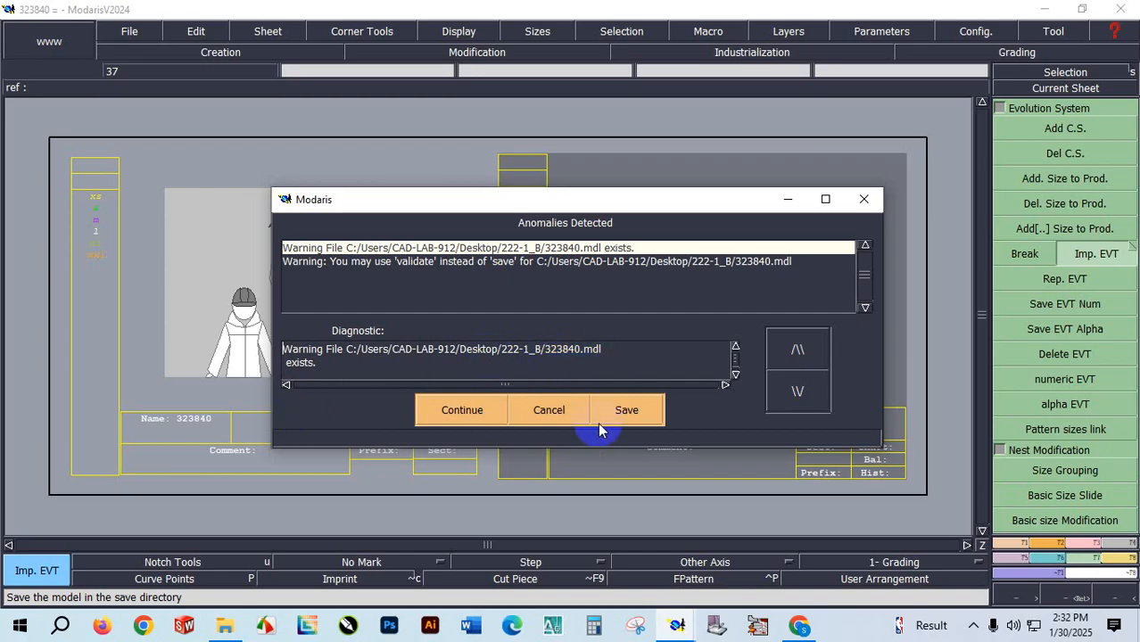
click(472, 415)
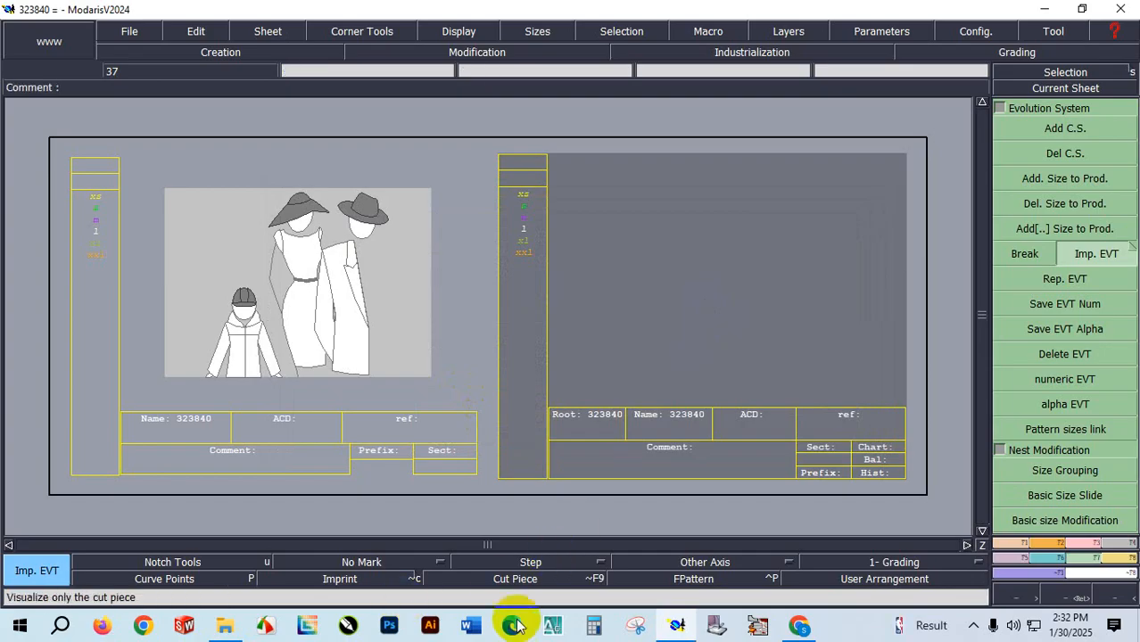
mouse_move(678, 625)
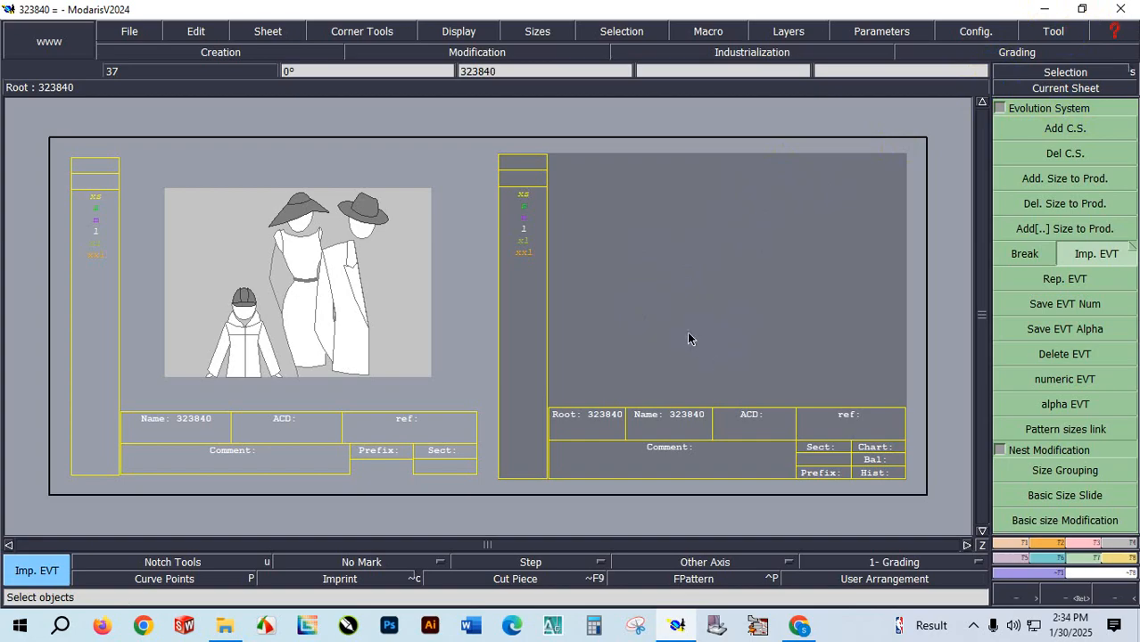
scroll(688, 338, down, 2)
scroll(686, 337, down, 2)
scroll(686, 337, up, 1)
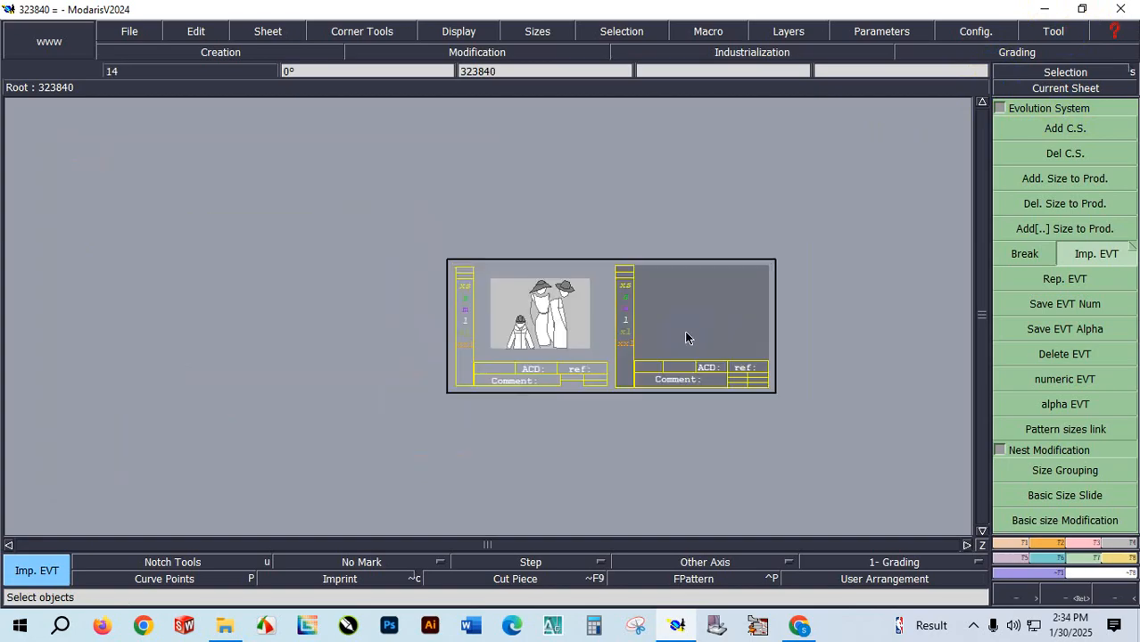
scroll(686, 338, up, 2)
scroll(686, 338, down, 2)
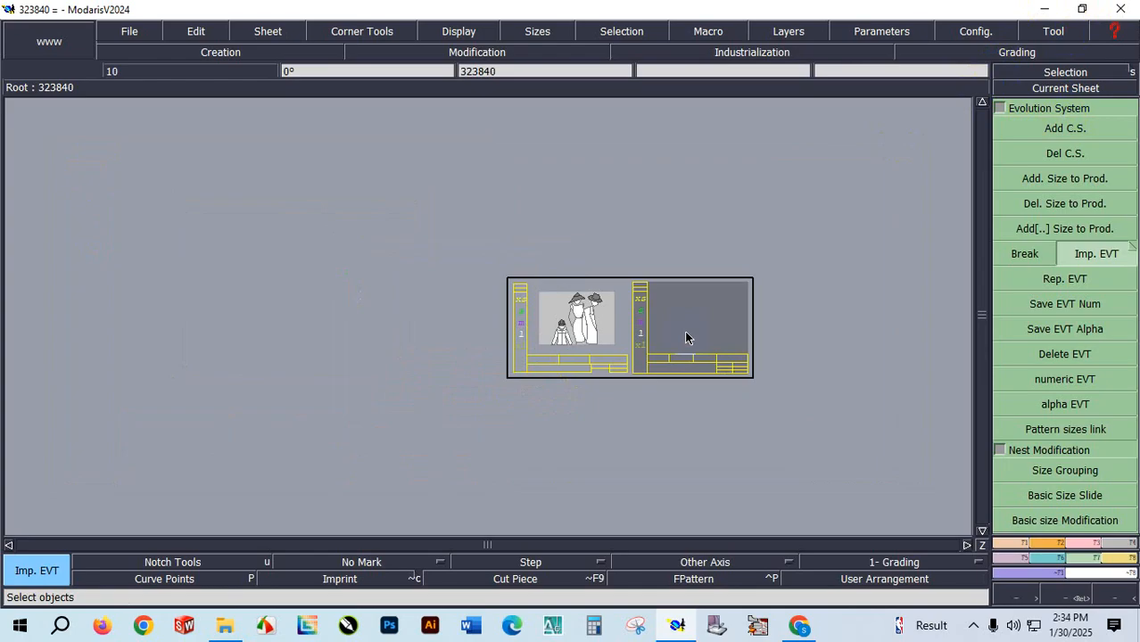
scroll(686, 338, up, 1)
click(1035, 128)
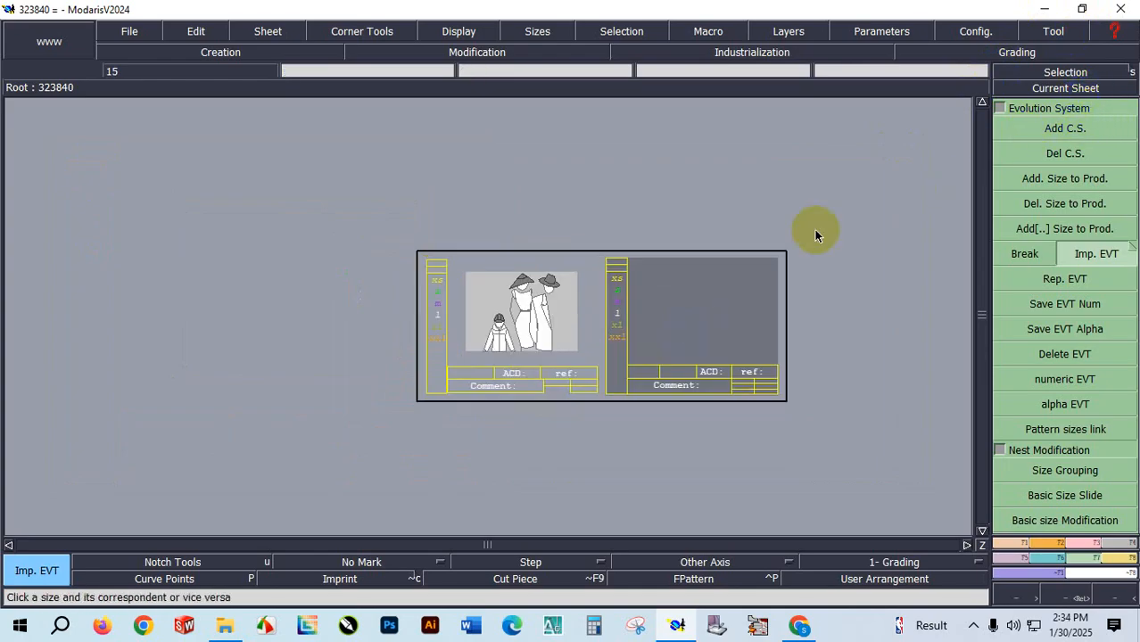
Examine the list of imported sizes on the blank sheet up close.
scroll(714, 339, up, 3)
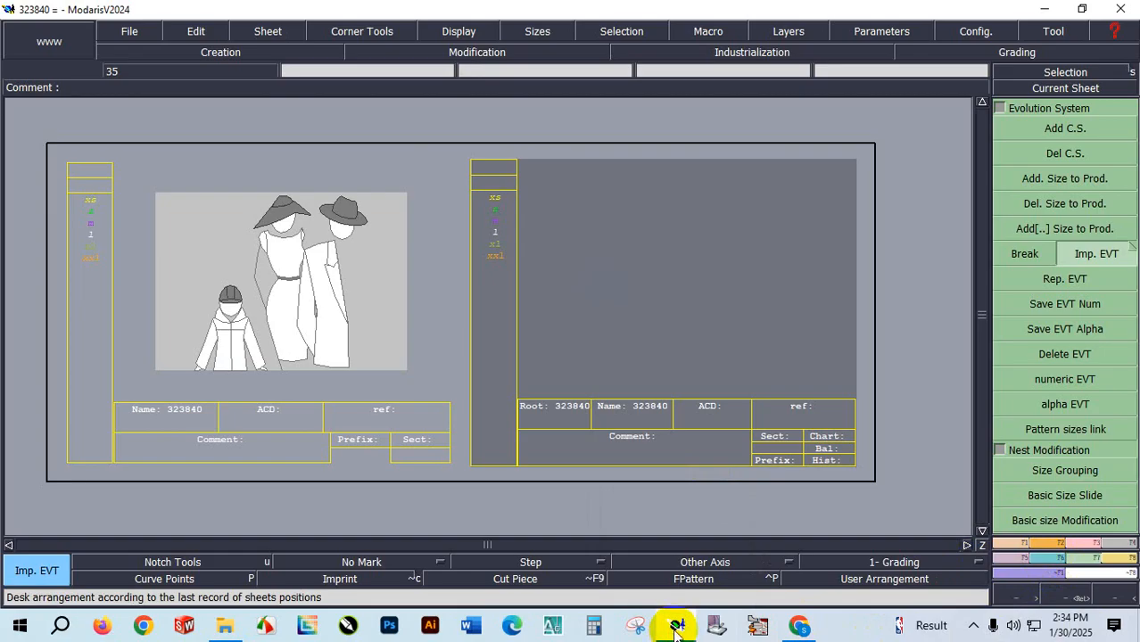
scroll(493, 234, up, 1)
scroll(494, 230, up, 1)
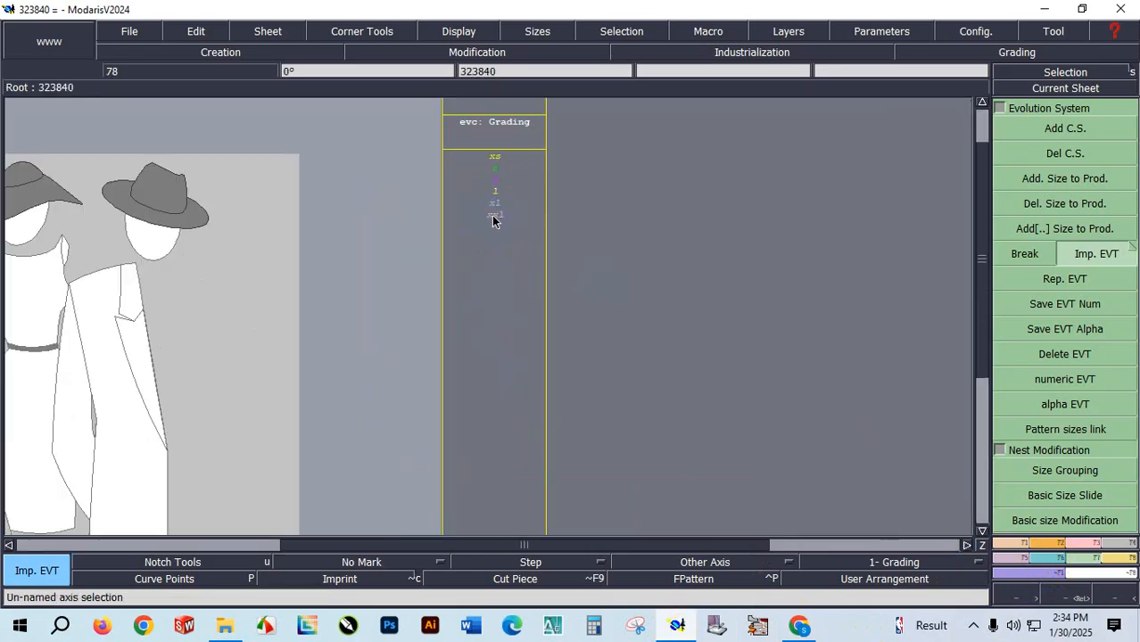
scroll(496, 183, up, 1)
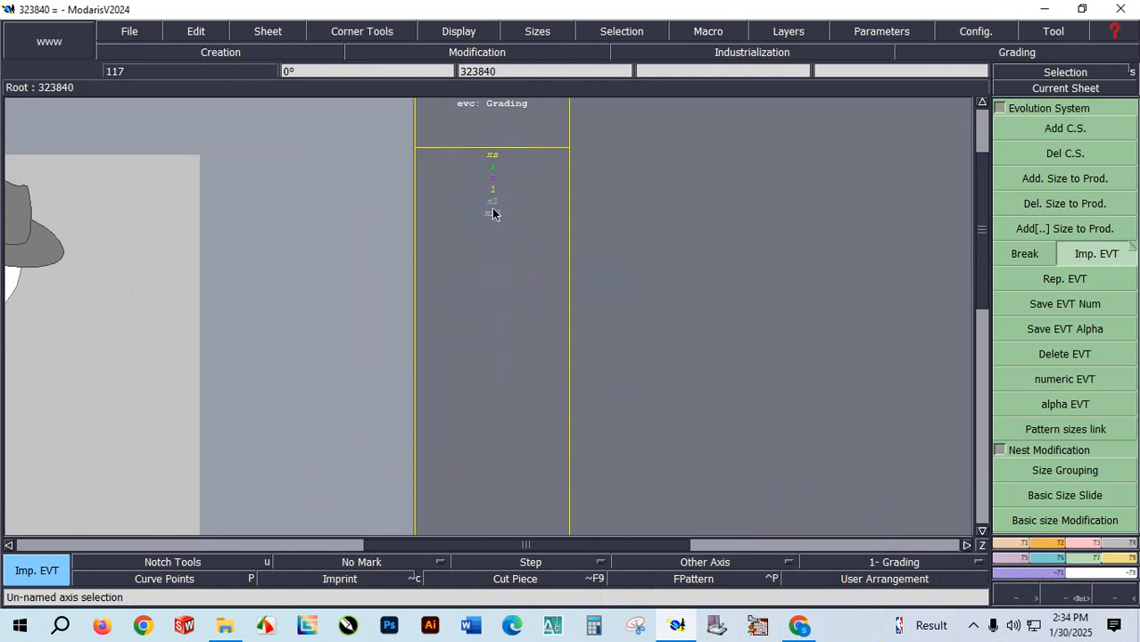
scroll(496, 154, up, 1)
scroll(496, 153, down, 4)
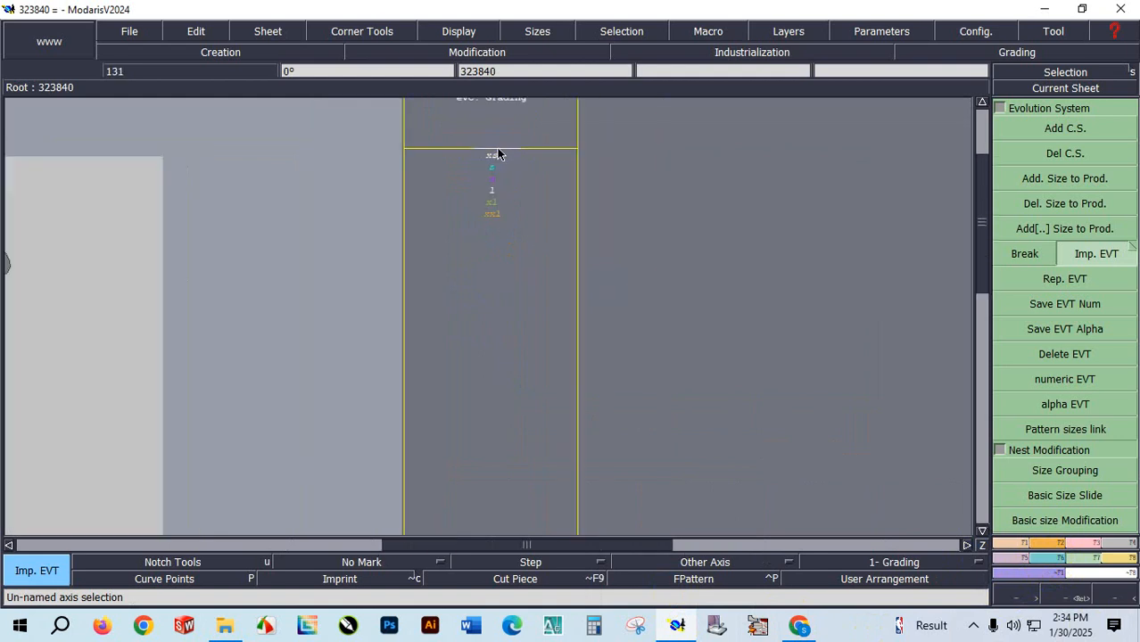
Switch to the desktop, open Capture.JPG to read the garment measurement chart, and open Calculator alongside it.
click(1045, 9)
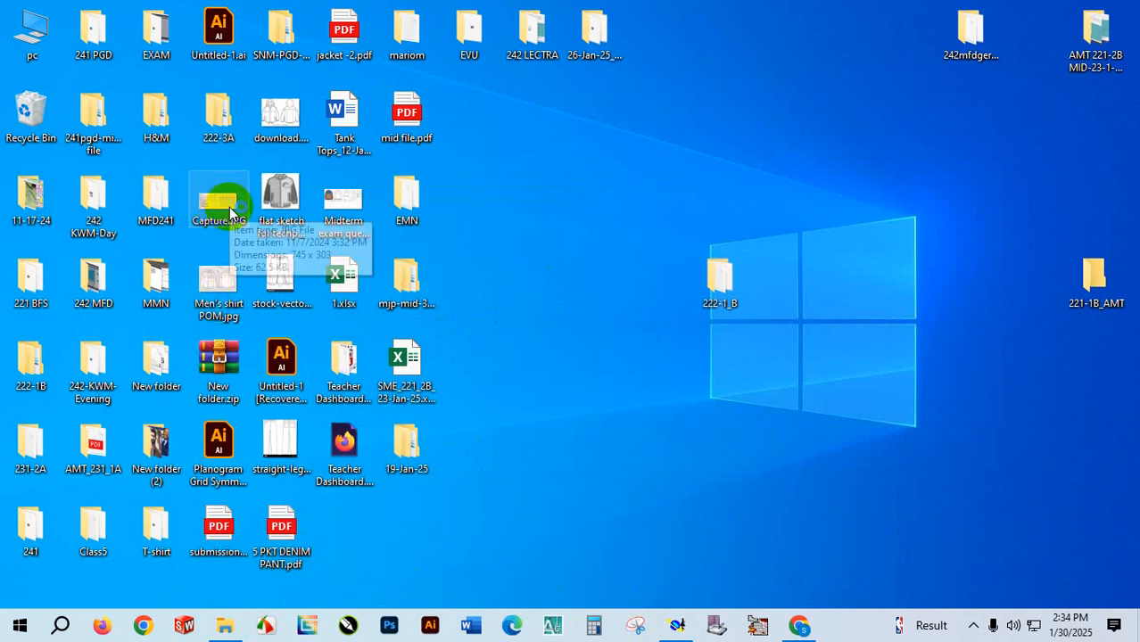
double_click(225, 210)
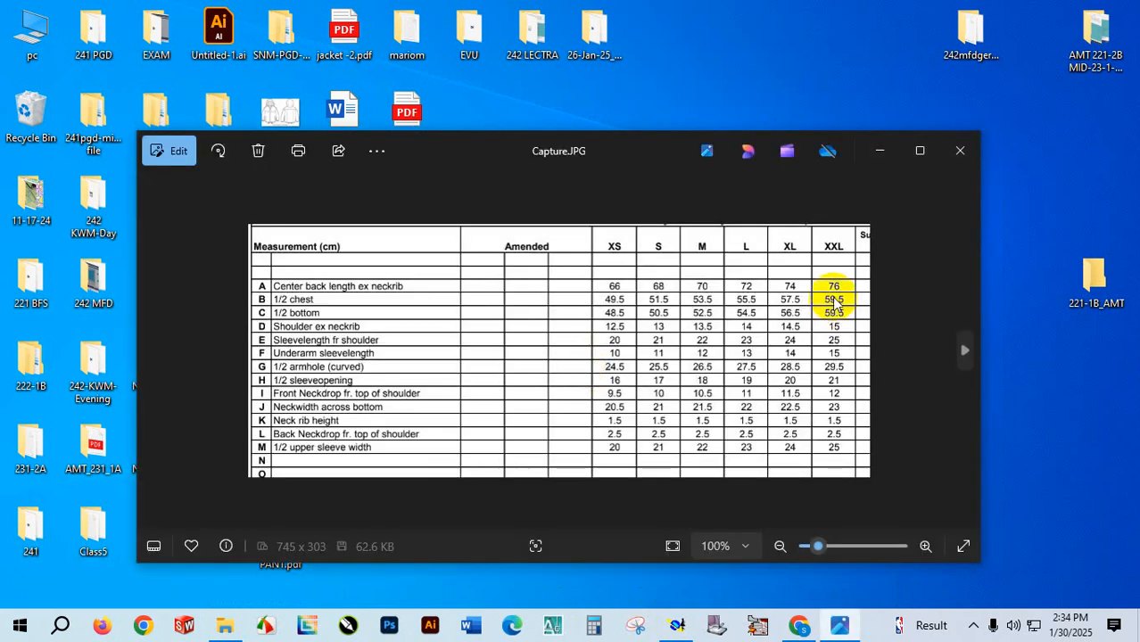
scroll(745, 294, up, 2)
scroll(589, 297, down, 1)
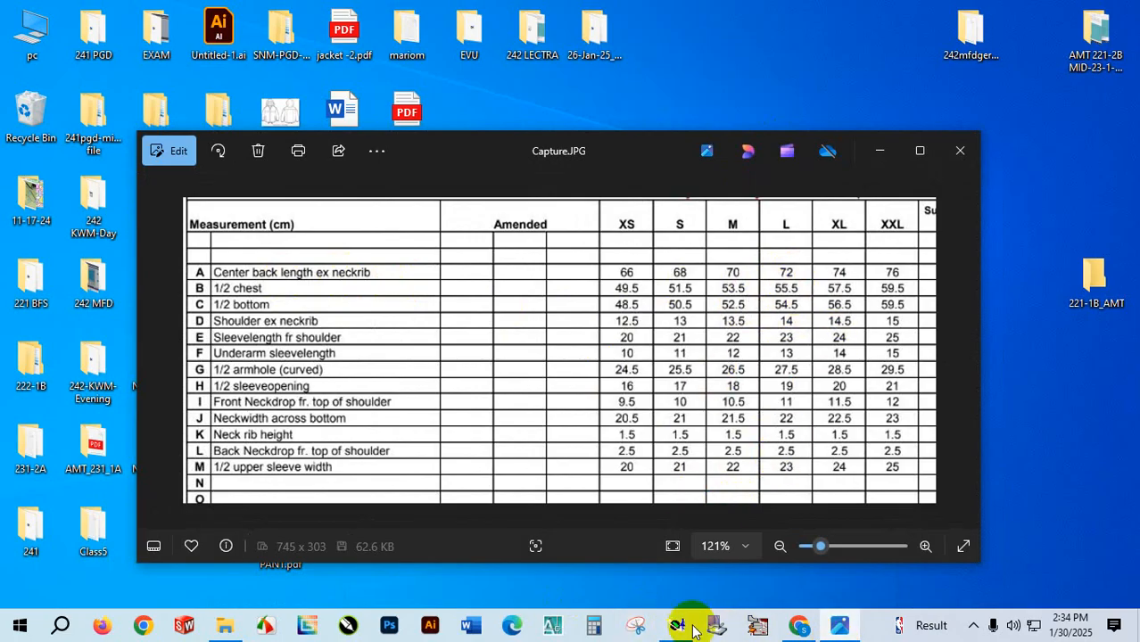
click(595, 628)
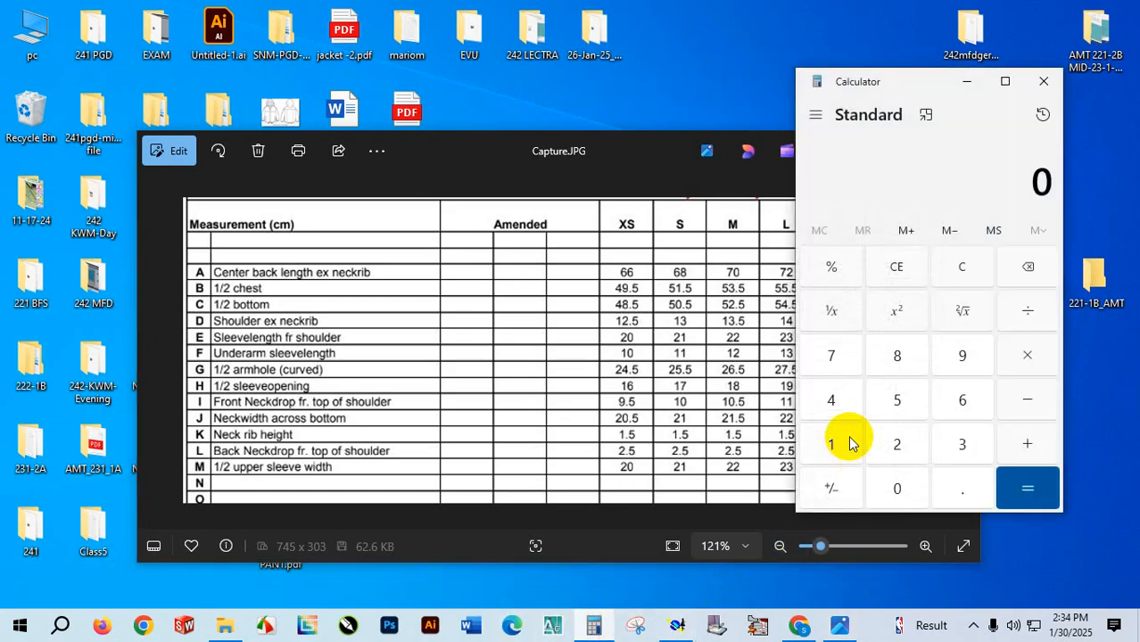
Switch back to Modaris and draw a rectangle 27.25 cm wide and 74.5 cm high on the blank sheet.
click(680, 629)
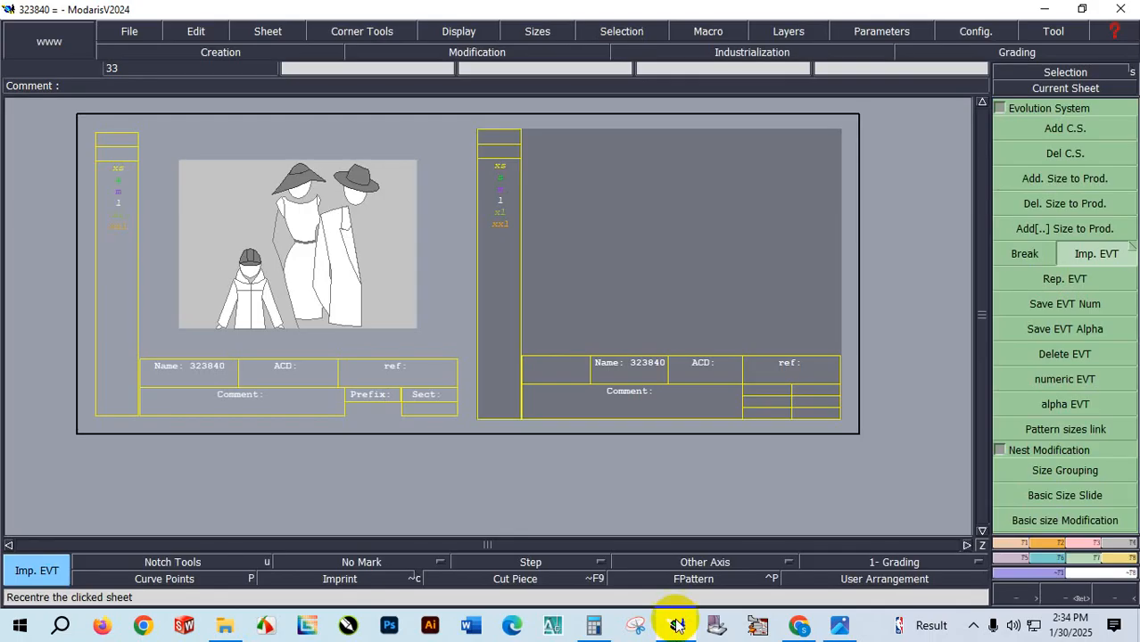
click(1040, 543)
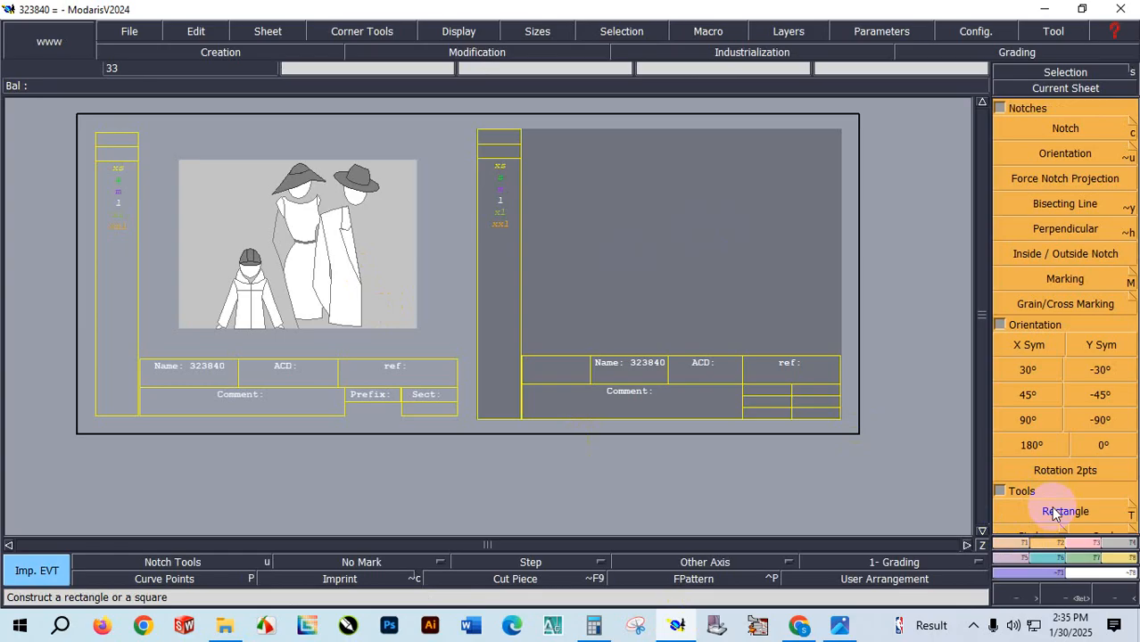
click(1053, 513)
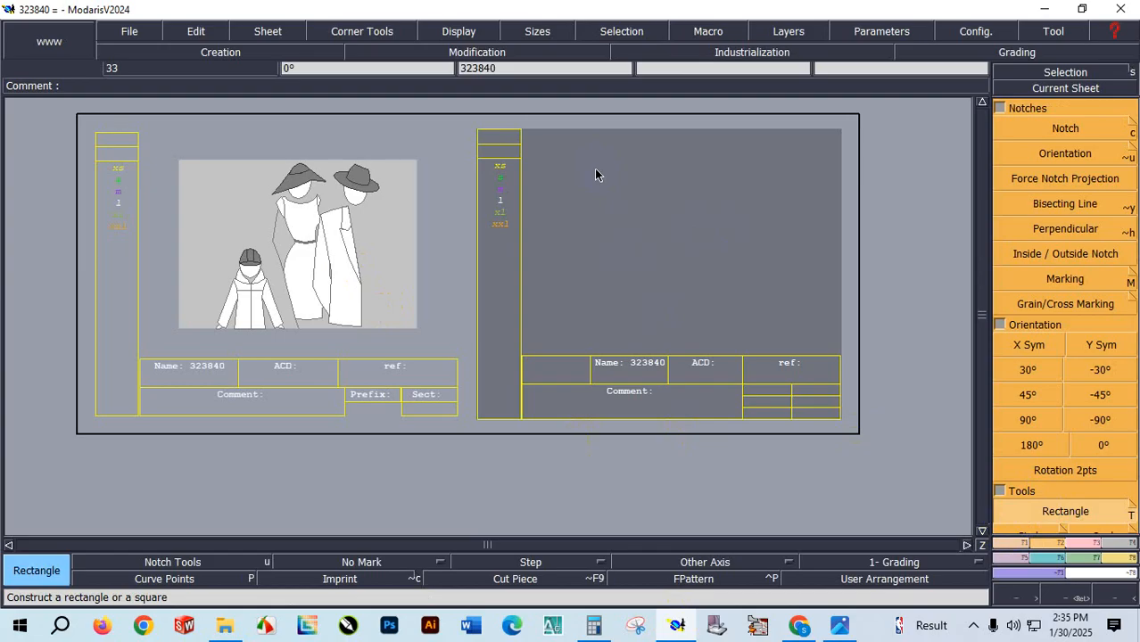
click(596, 172)
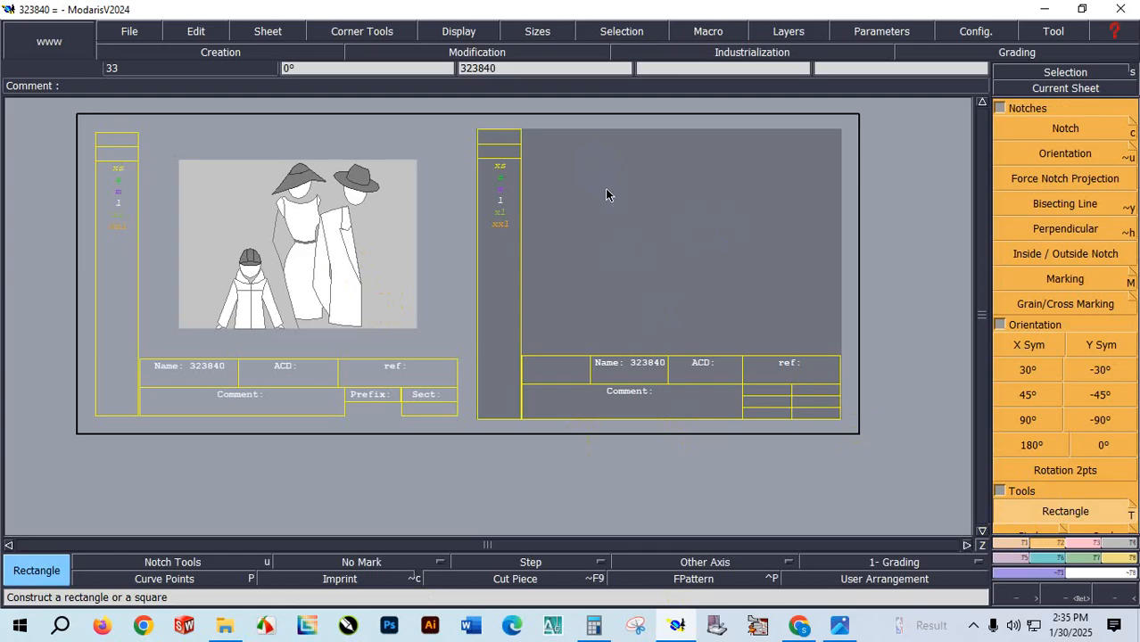
click(706, 307)
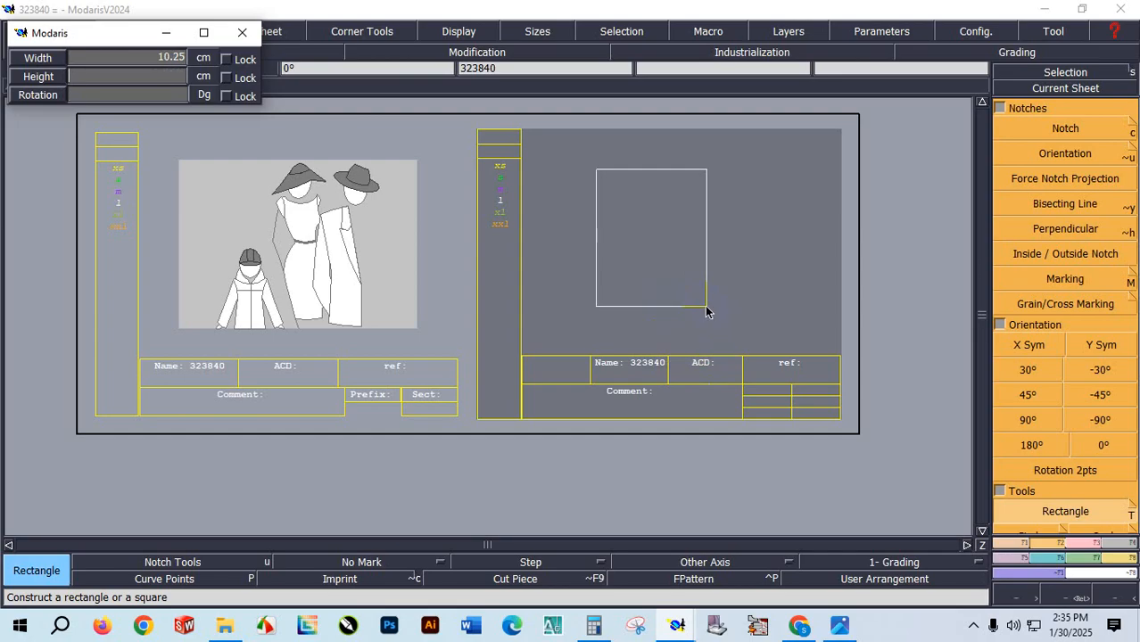
text(74.5)
key(Return)
text(27)
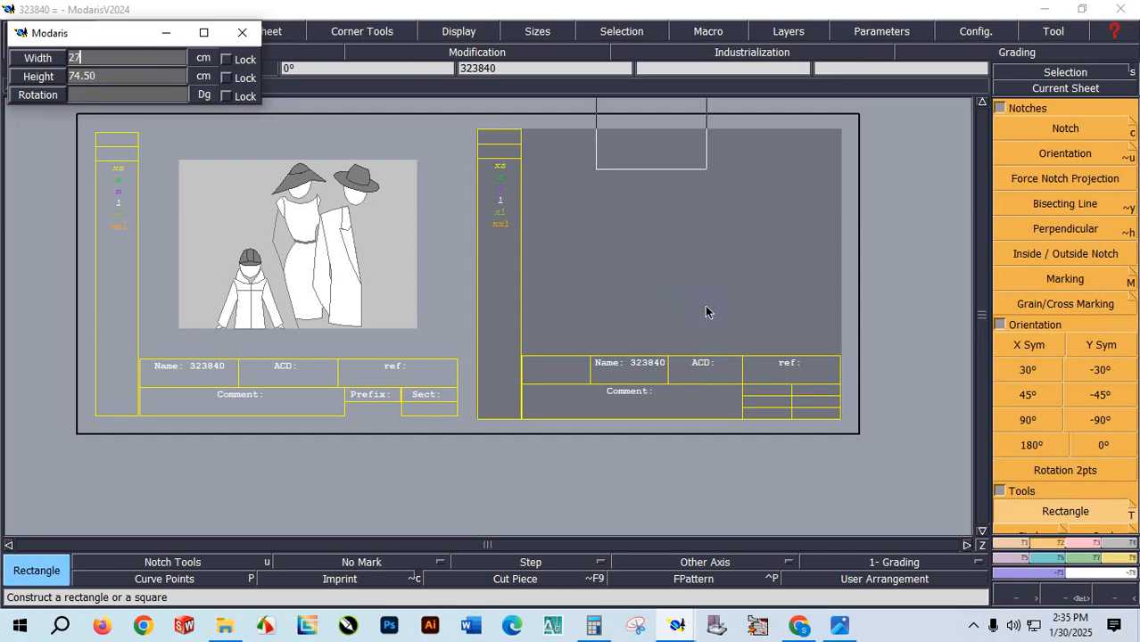
text(.25)
key(Return)
key(Return)
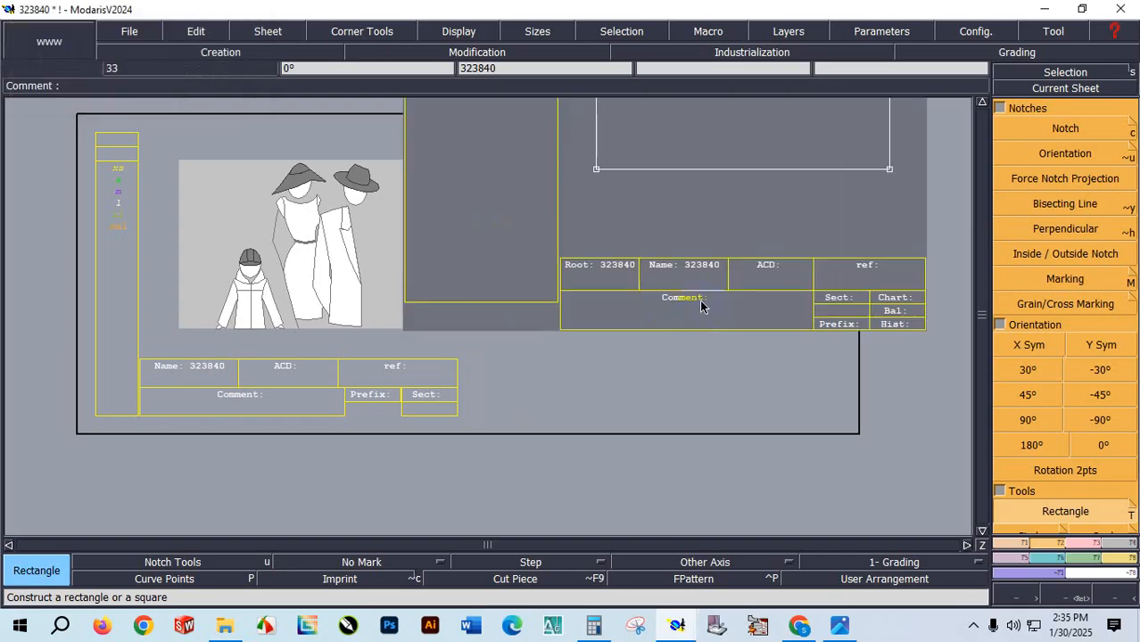
key(j)
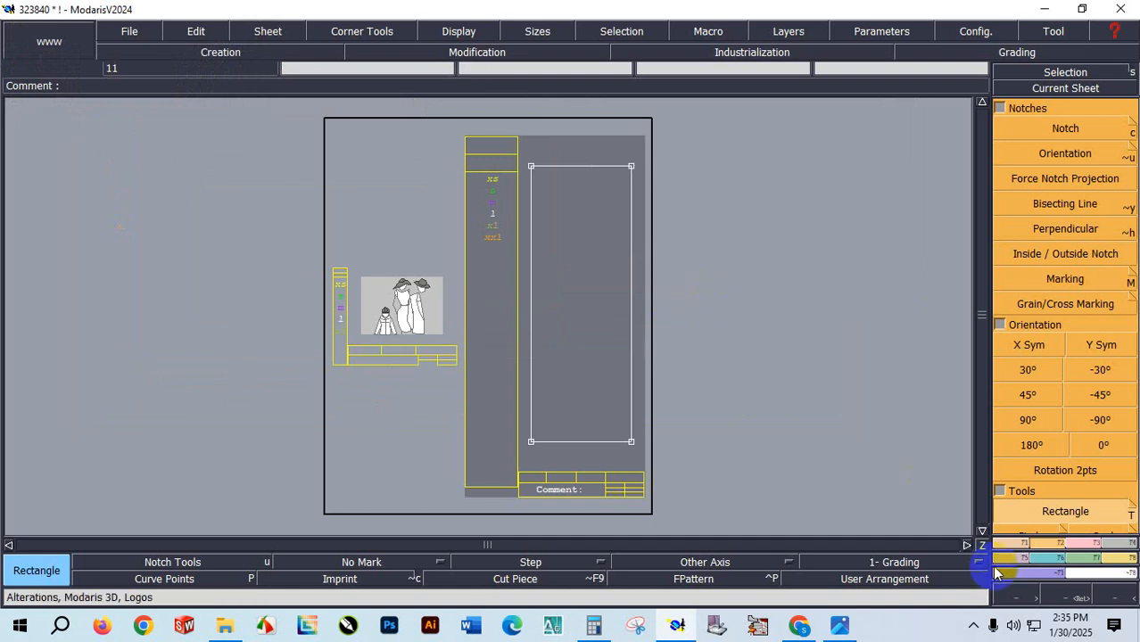
Draw two parallels below the rectangle's top line, one at 2.5 cm and a deeper one for the front neck drop.
key(F1)
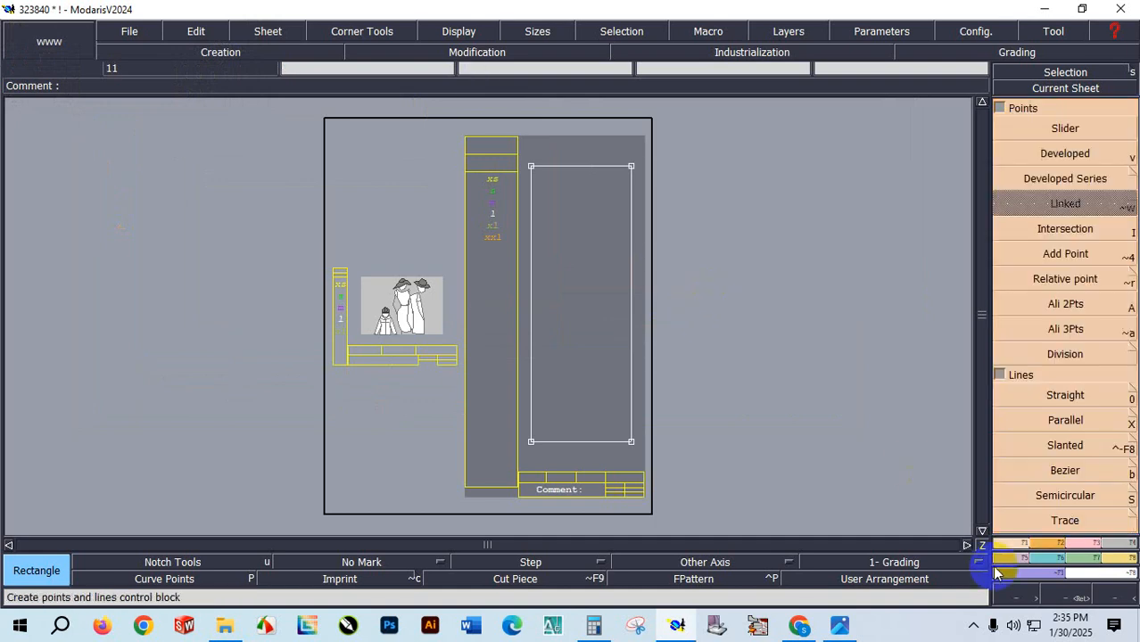
click(1129, 425)
click(616, 167)
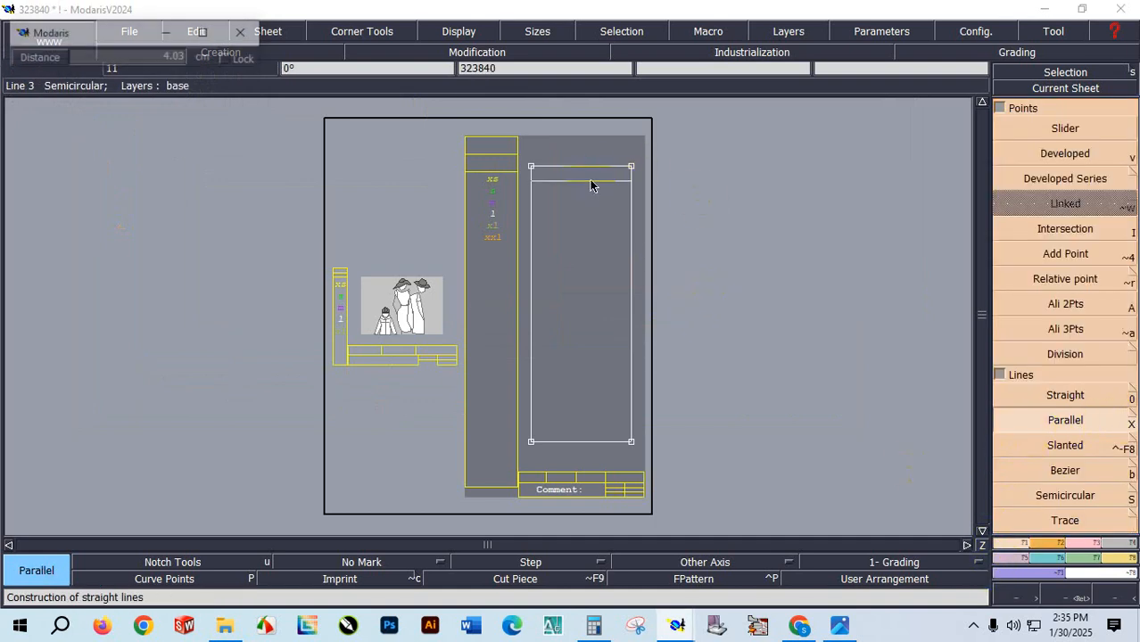
key(Down)
text(2.5)
key(Return)
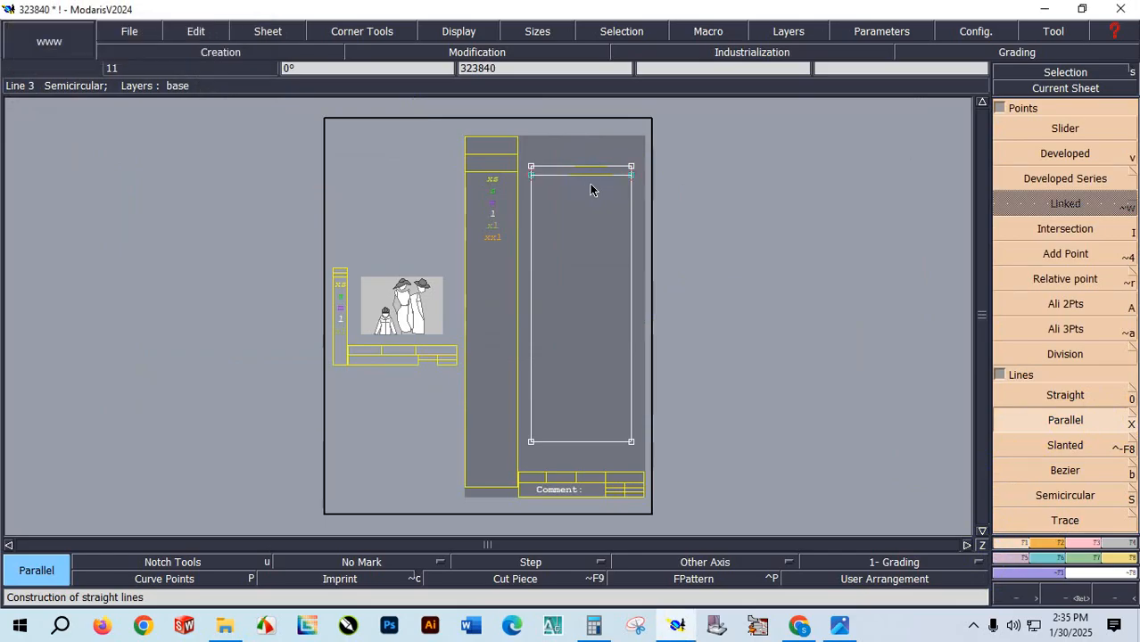
click(595, 168)
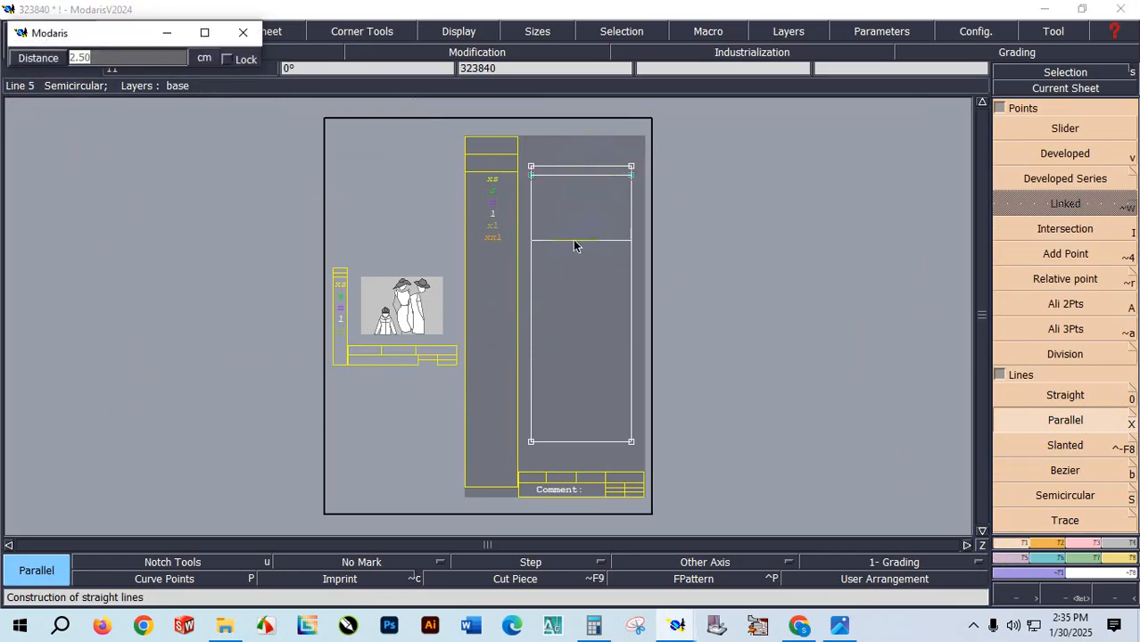
click(573, 246)
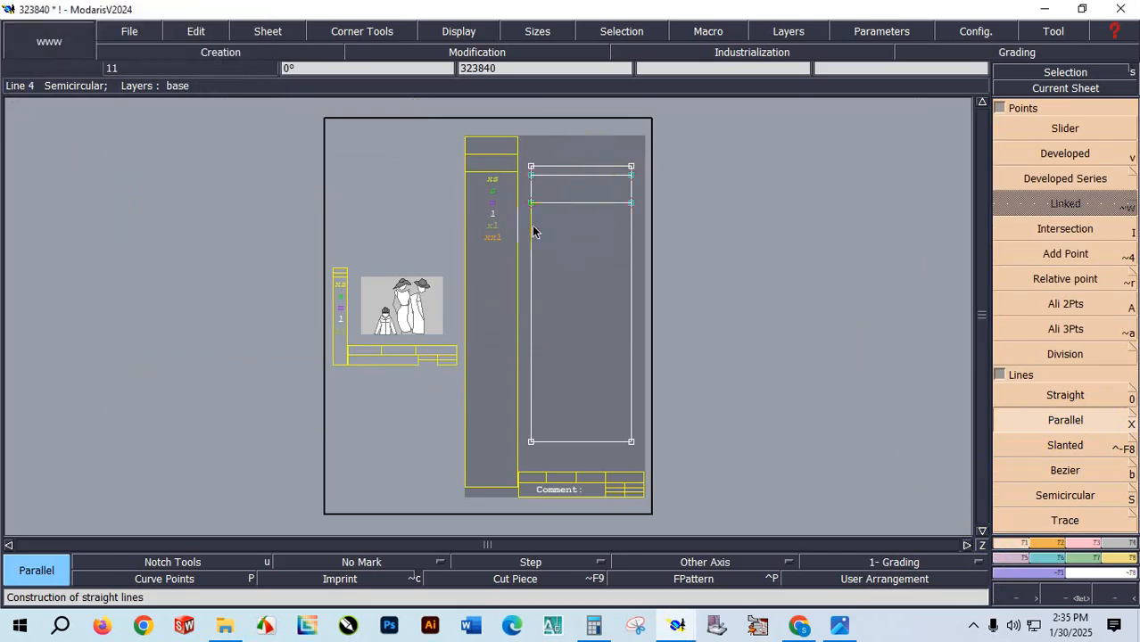
Draw a vertical parallel 11 cm inside the rectangle's left side for the half neck width.
click(532, 234)
key(Down)
text(11)
key(Return)
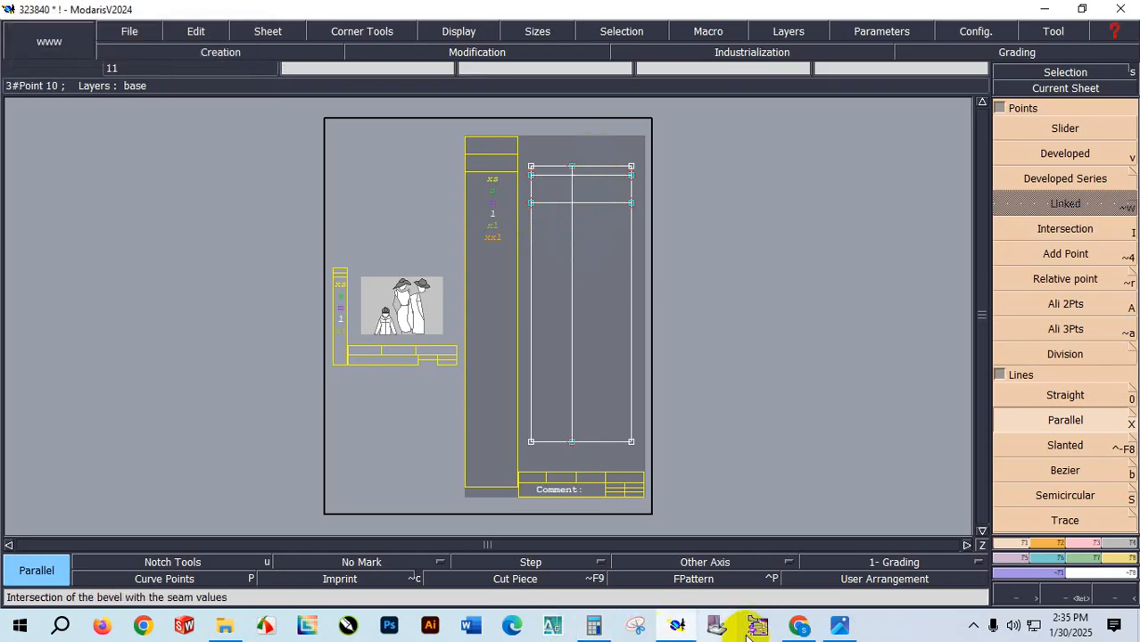
Check the shoulder measurement for size L in the Capture.JPG chart and return to the pattern sheet.
click(839, 628)
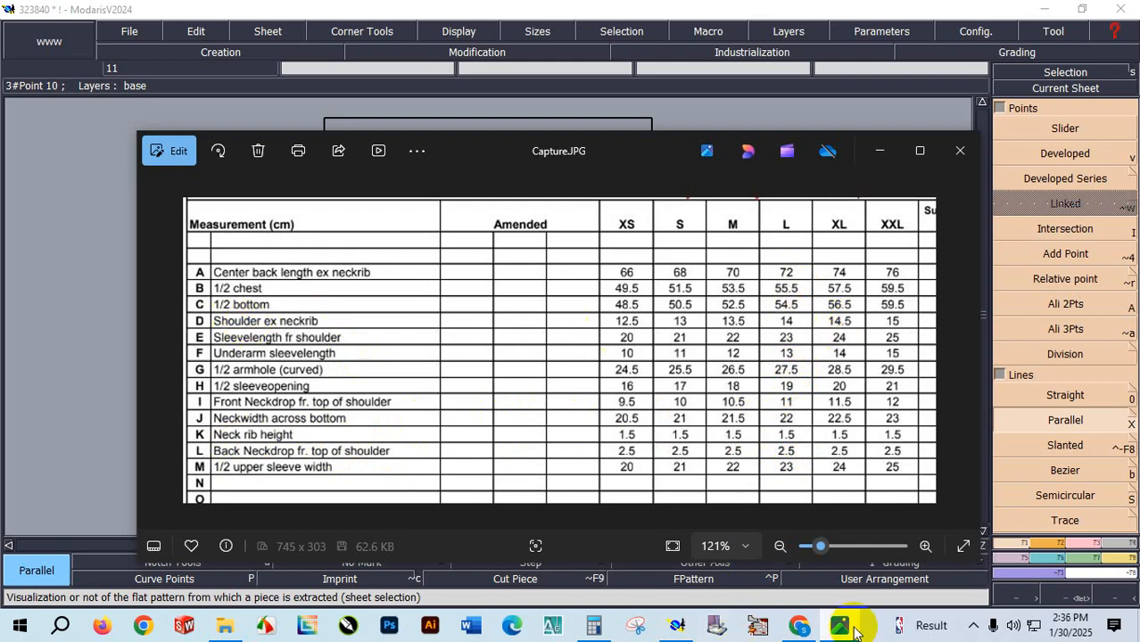
mouse_move(844, 630)
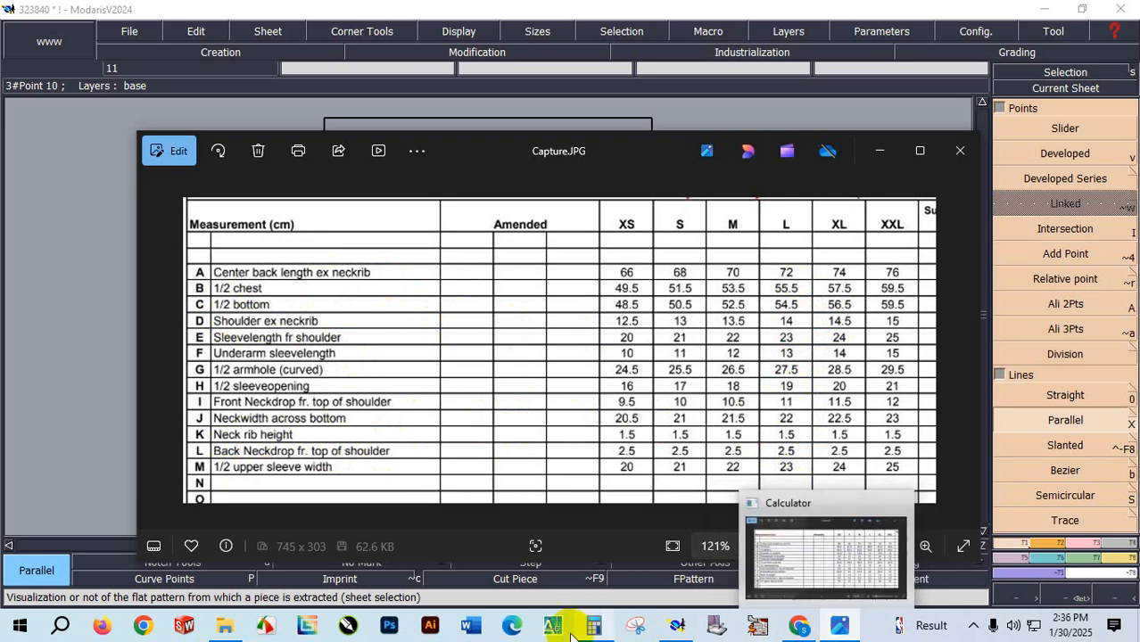
click(677, 626)
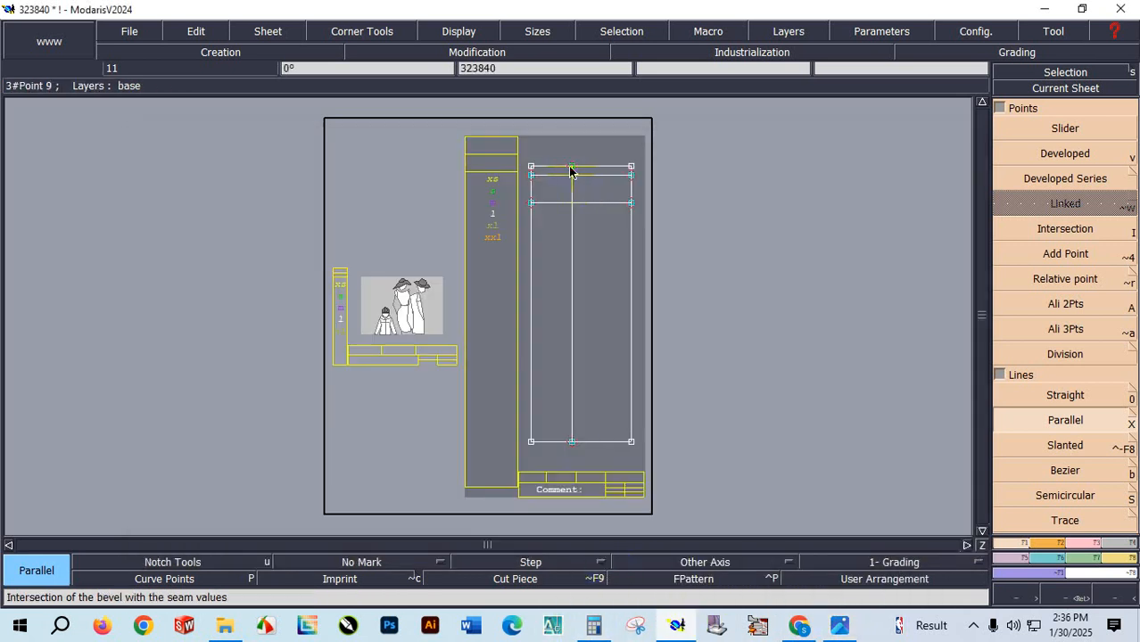
click(574, 268)
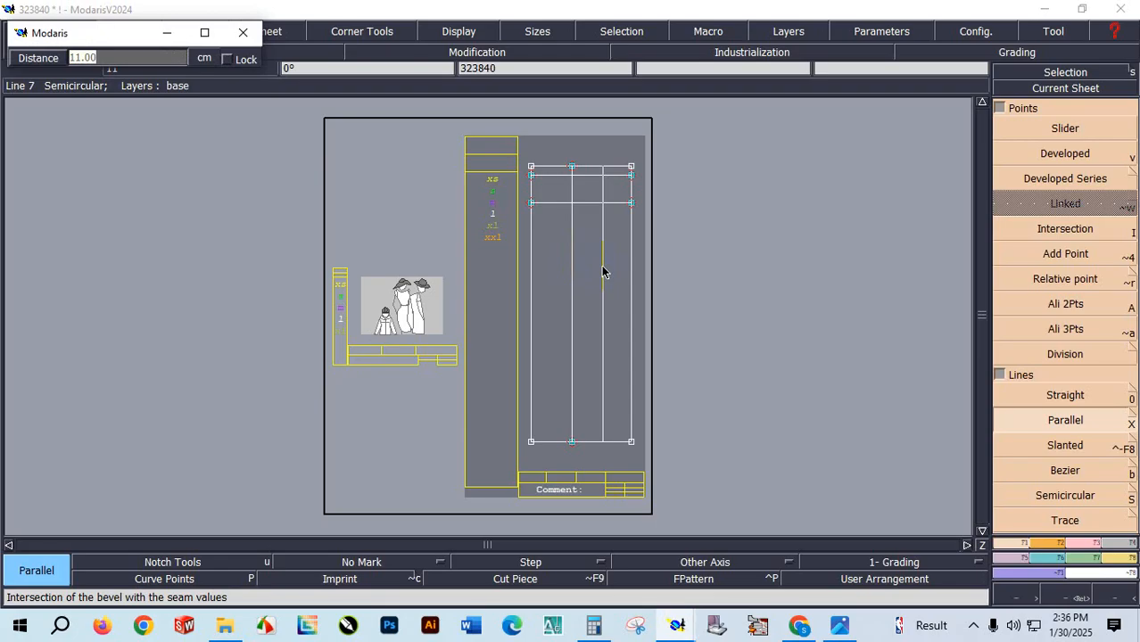
key(Return)
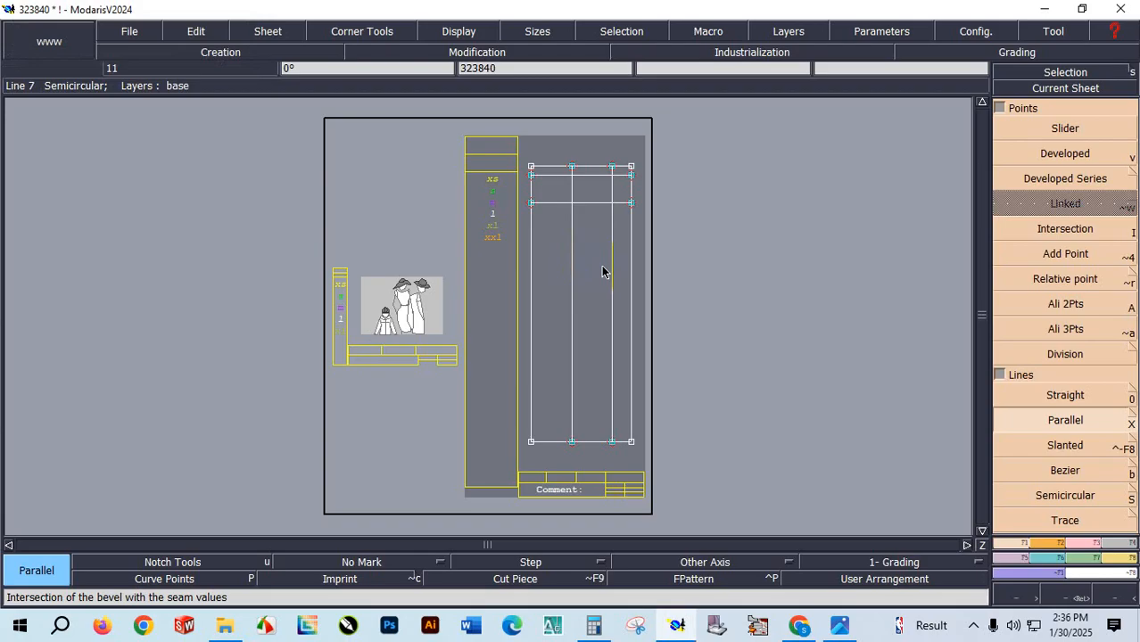
key(ctrl+z)
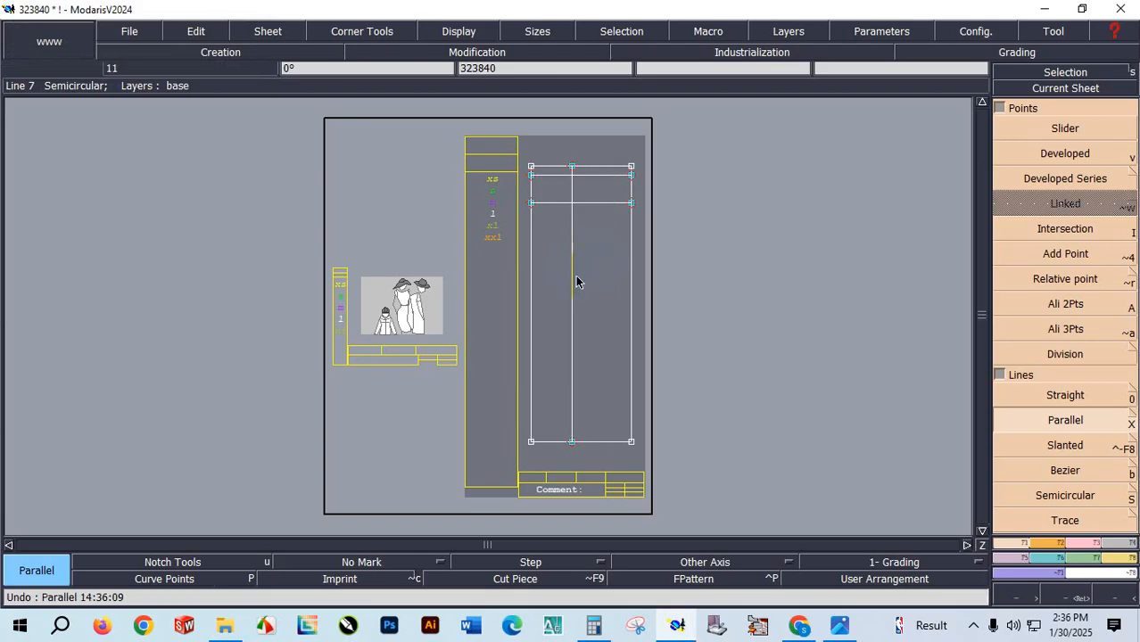
Draw a vertical parallel 14 cm to the right of the neck-width line and a horizontal parallel 3 cm below the rectangle's top line.
click(576, 282)
text(14)
key(Return)
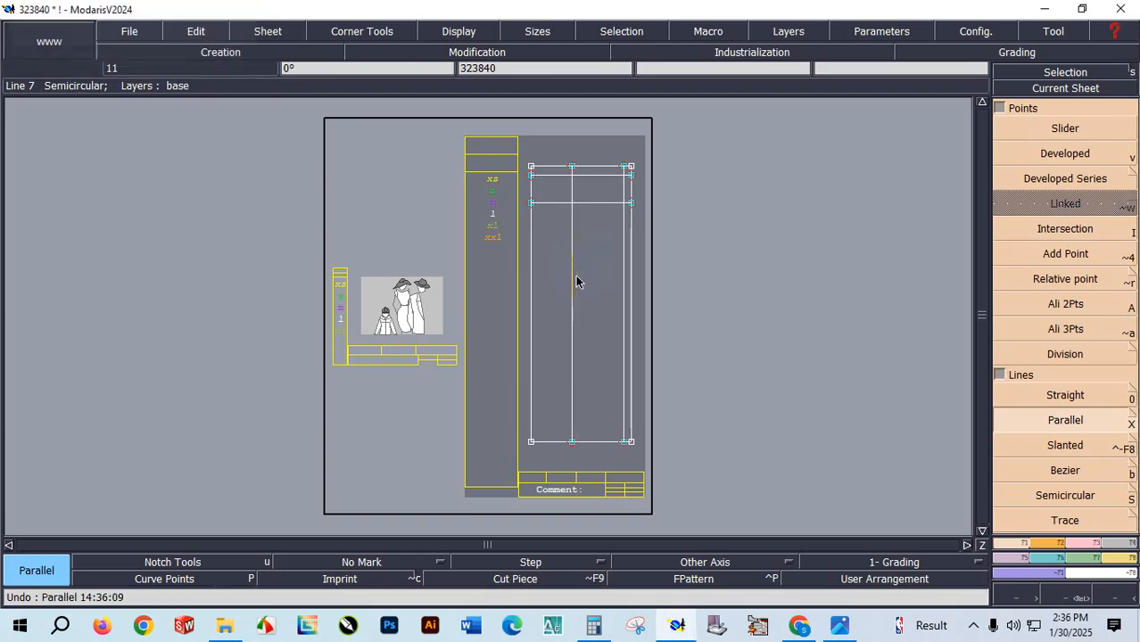
scroll(625, 134, up, 3)
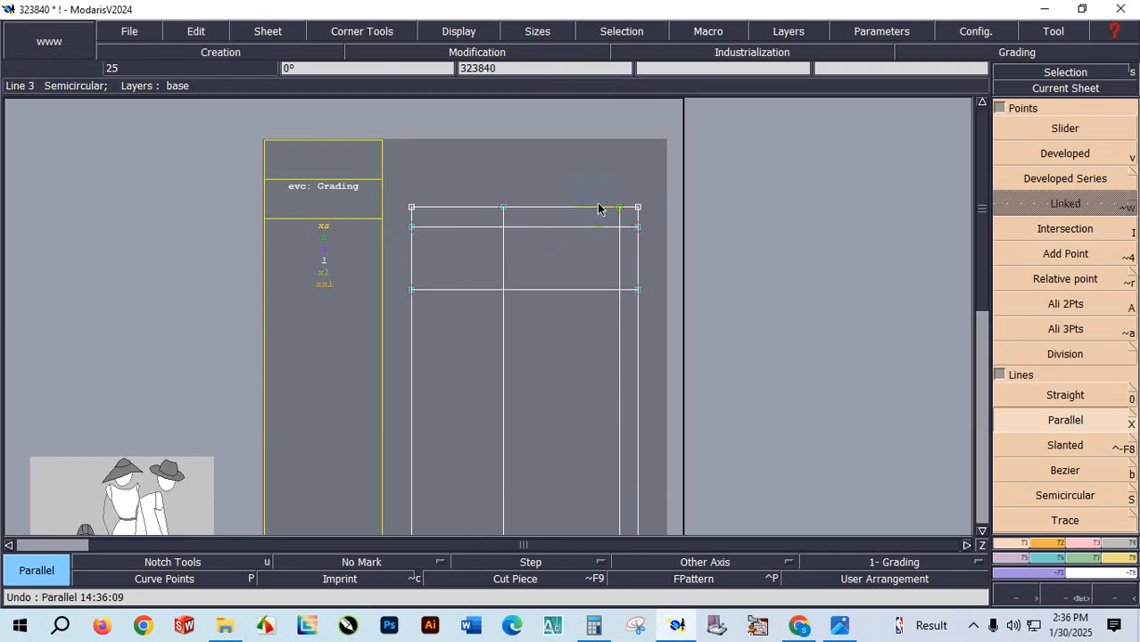
click(588, 205)
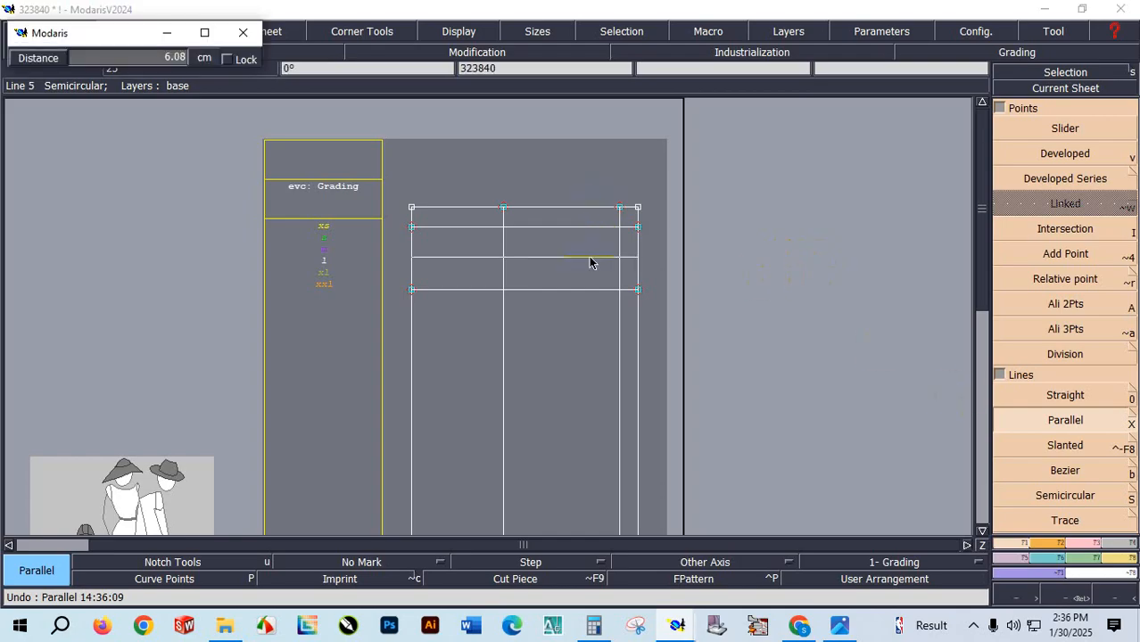
text(14.00)
text(3)
key(Return)
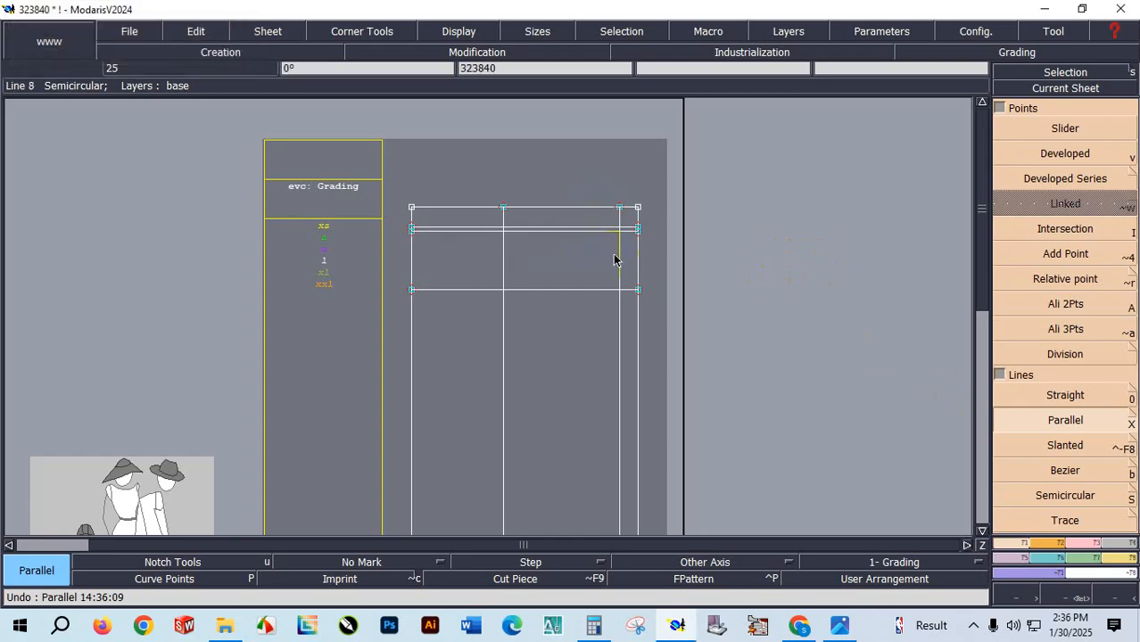
Mark the intersection of the 14 cm vertical and 3 cm horizontal parallels, and draw a straight shoulder line to it from the neck-width point.
click(1053, 231)
scroll(585, 243, up, 1)
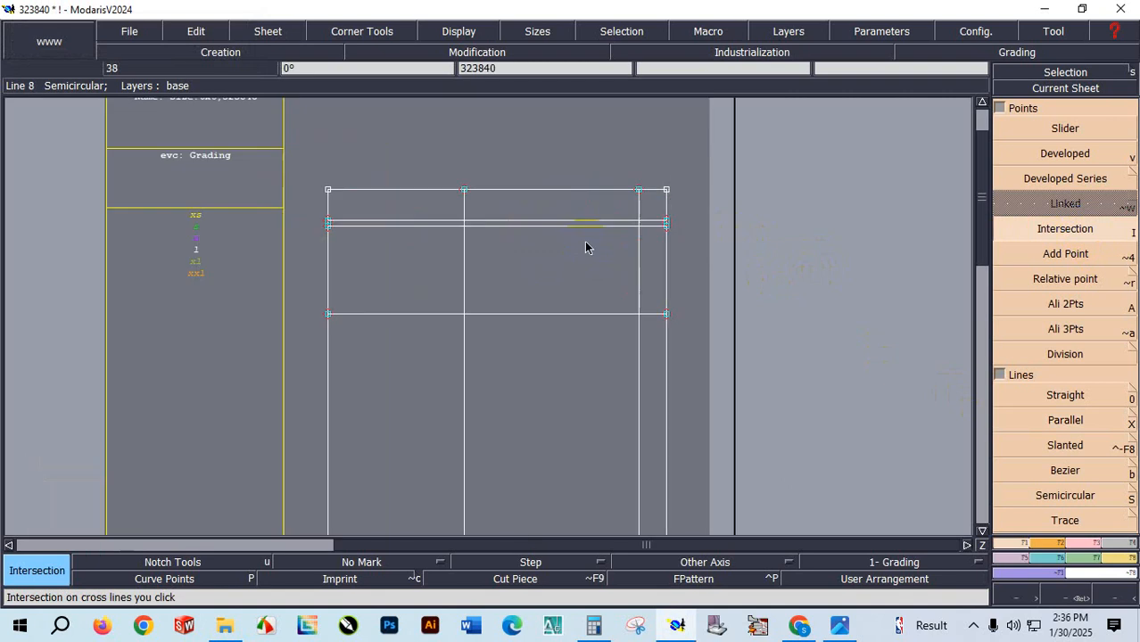
click(639, 226)
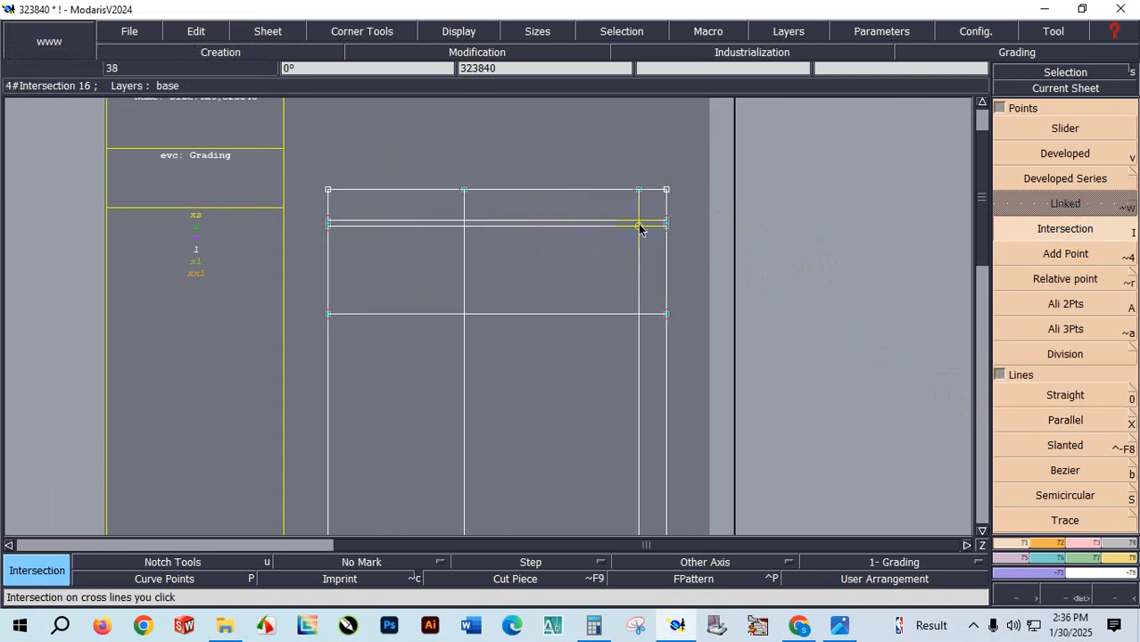
click(1039, 396)
click(464, 190)
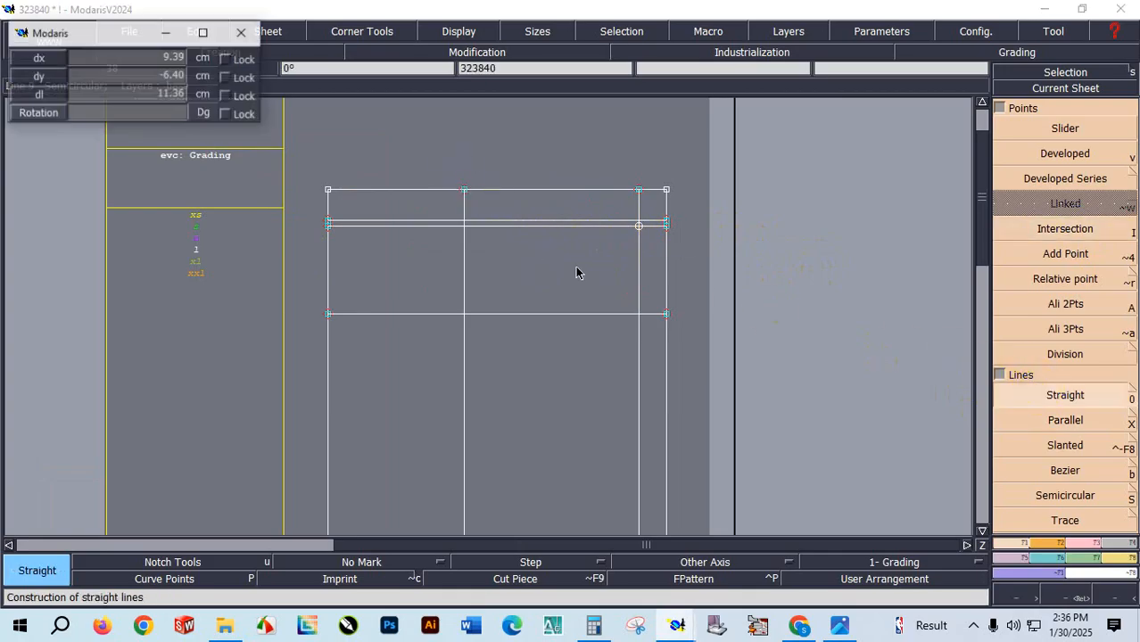
click(639, 228)
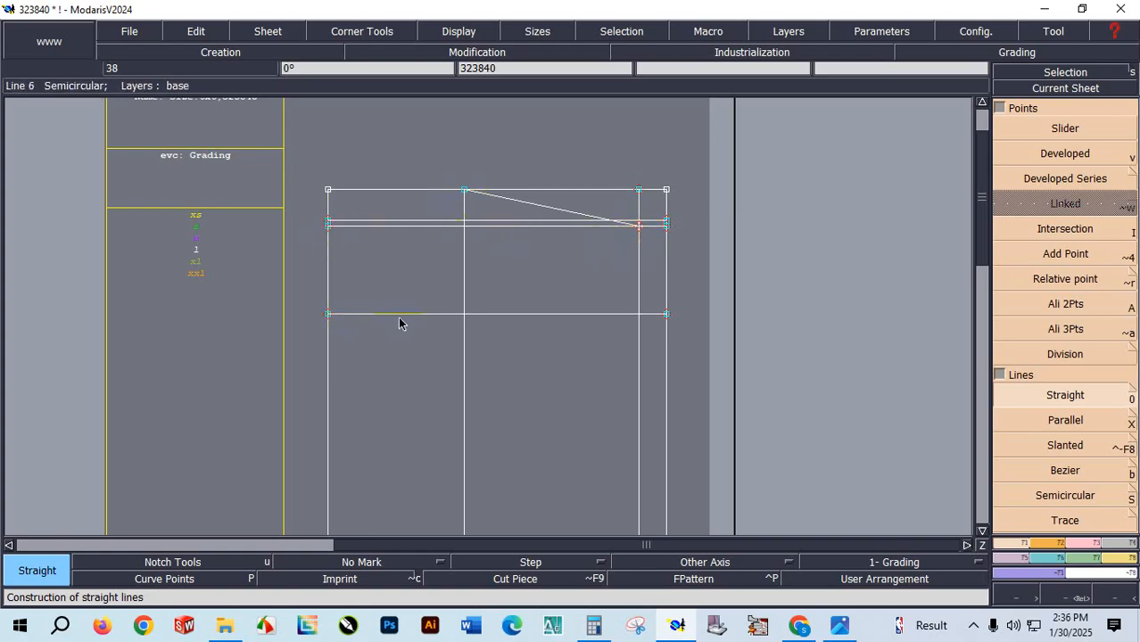
Draw two Bezier neck lines from the shoulder neck point to the left side, ending at the 2.5 cm line and the deeper neck-drop line.
click(1064, 470)
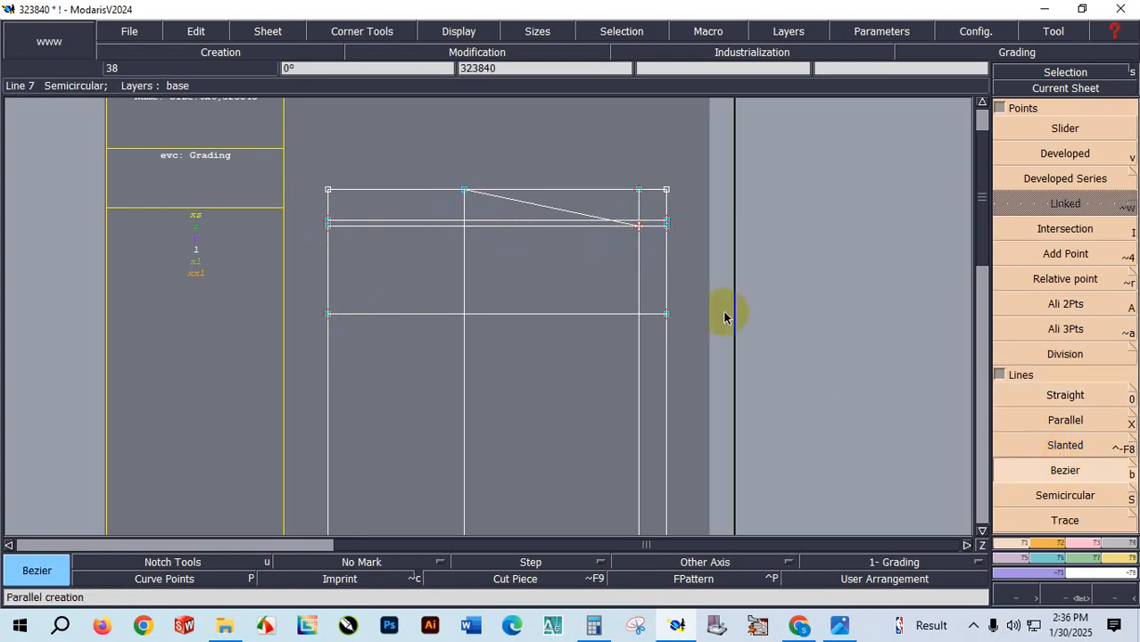
click(467, 192)
click(329, 222)
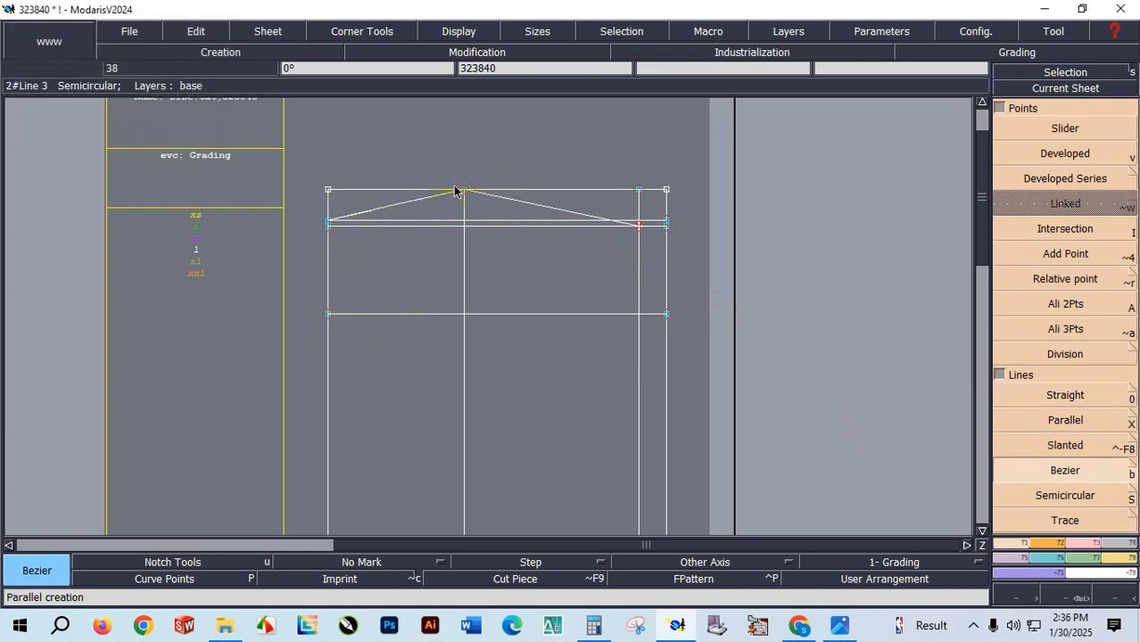
click(465, 193)
click(330, 313)
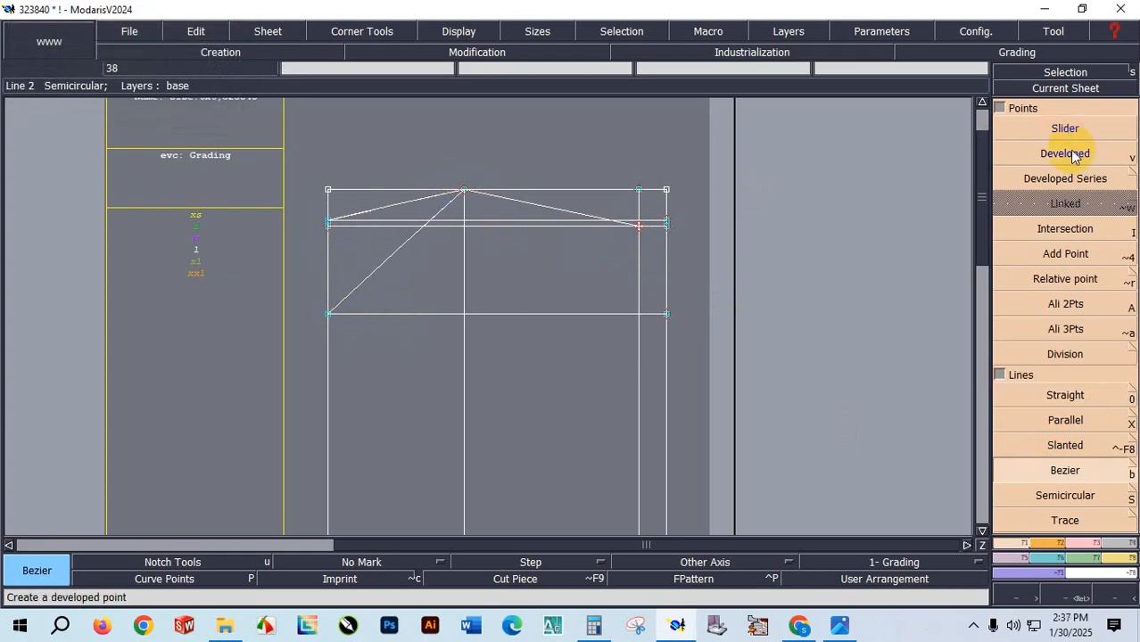
Check the 1/2 armhole measurement for size L in the Capture.JPG chart and return to the pattern sheet.
click(790, 238)
scroll(791, 239, down, 1)
scroll(721, 264, up, 1)
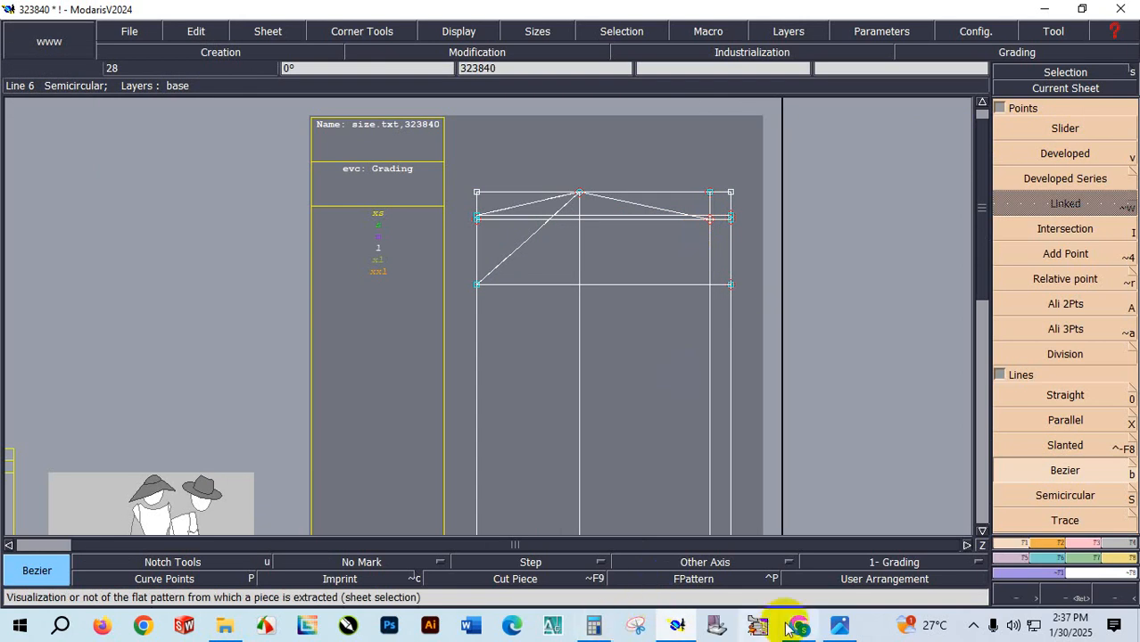
click(839, 625)
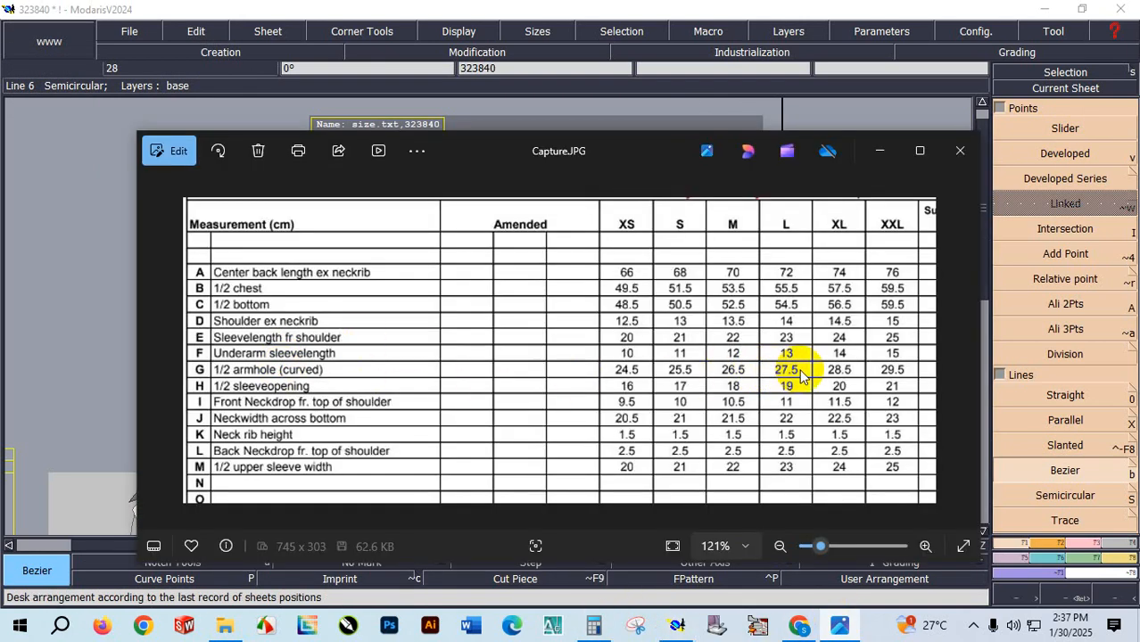
click(1049, 9)
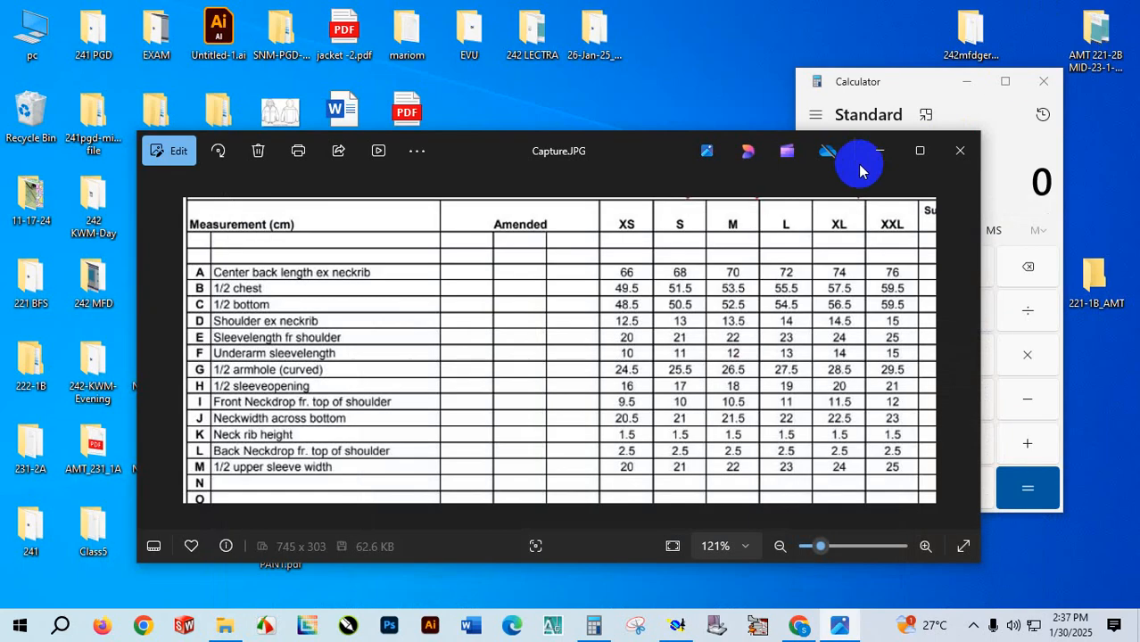
click(671, 624)
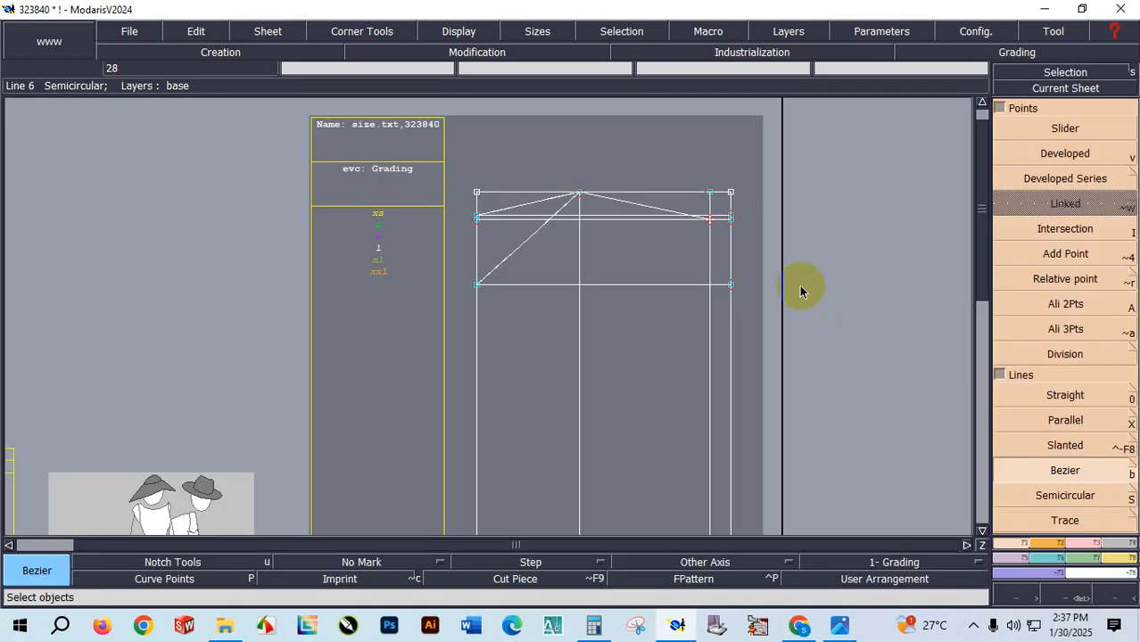
Draw a horizontal parallel 25.5 cm below the 3 cm shoulder-drop line.
click(1071, 419)
click(650, 223)
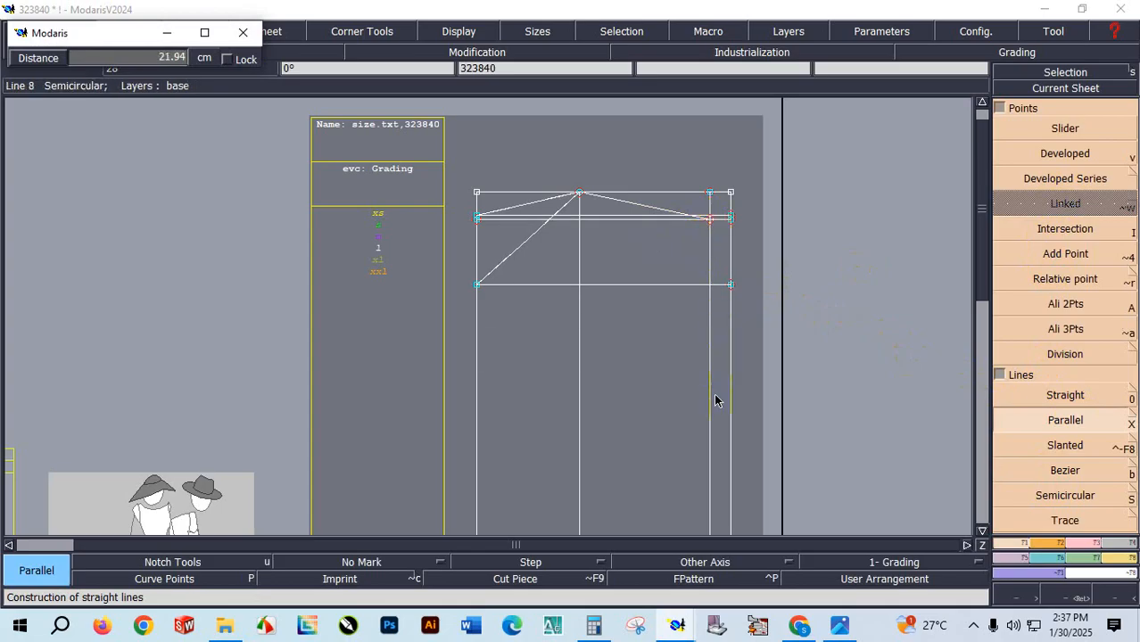
click(696, 429)
text(25.5)
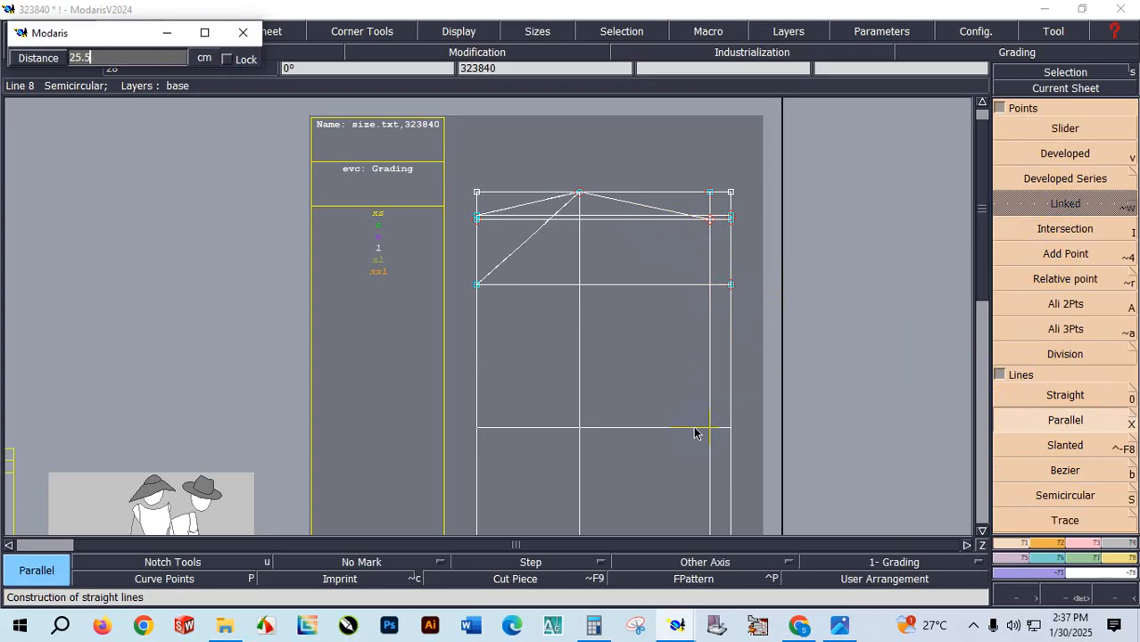
key(Return)
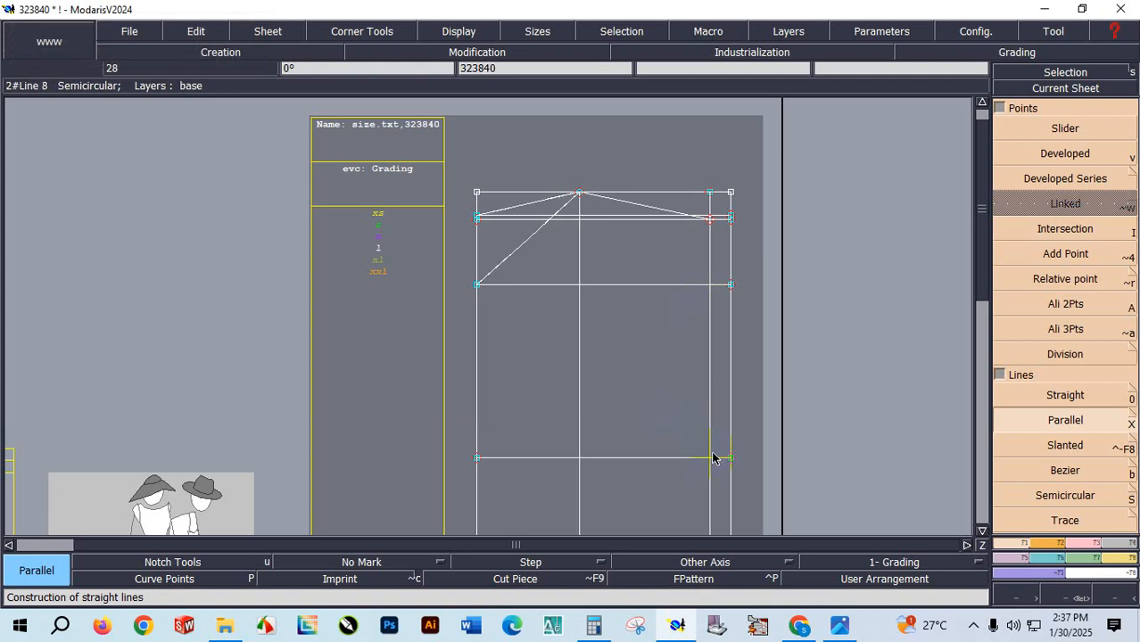
click(709, 286)
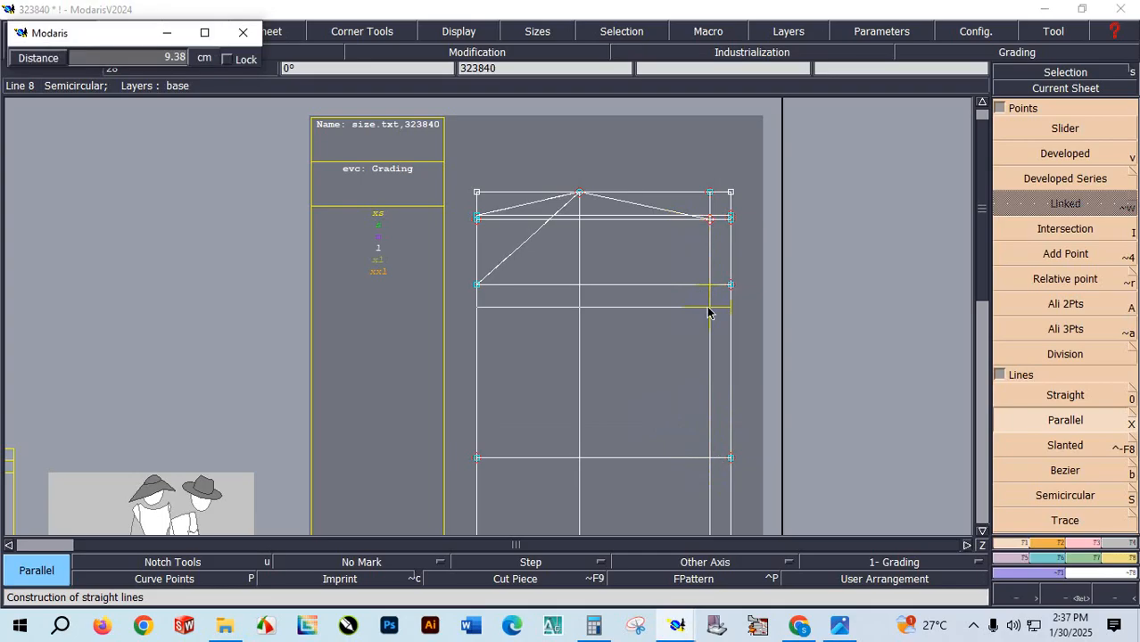
key(Down)
text(25)
key(Return)
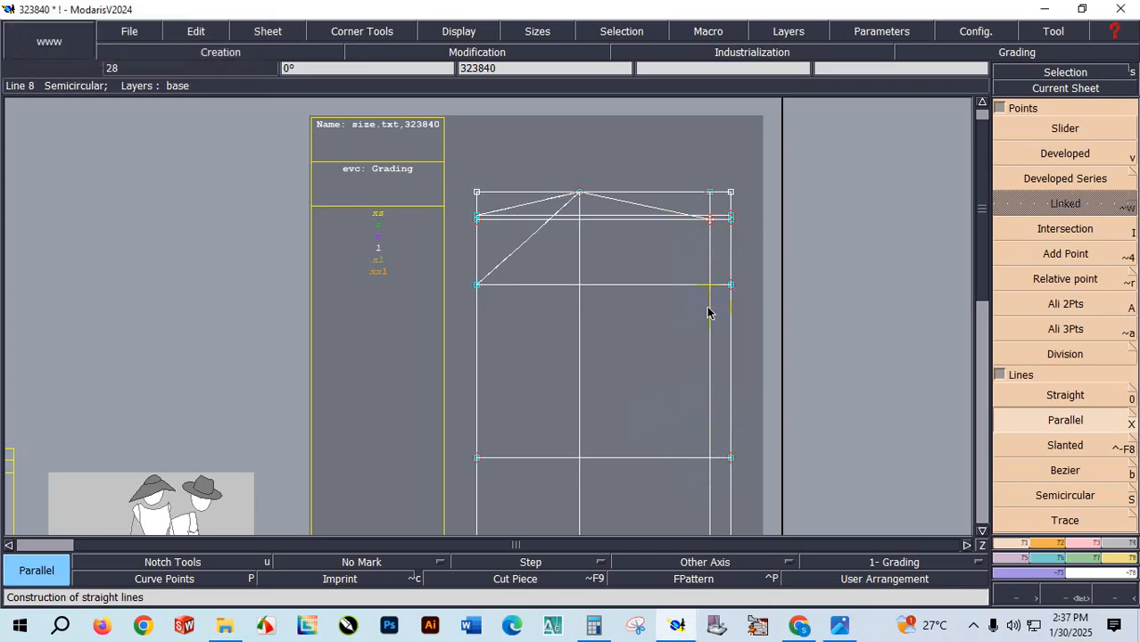
Draw a Bezier armhole line from the outer shoulder point to the end of the 25.5 cm line on the rectangle's right side.
click(1064, 471)
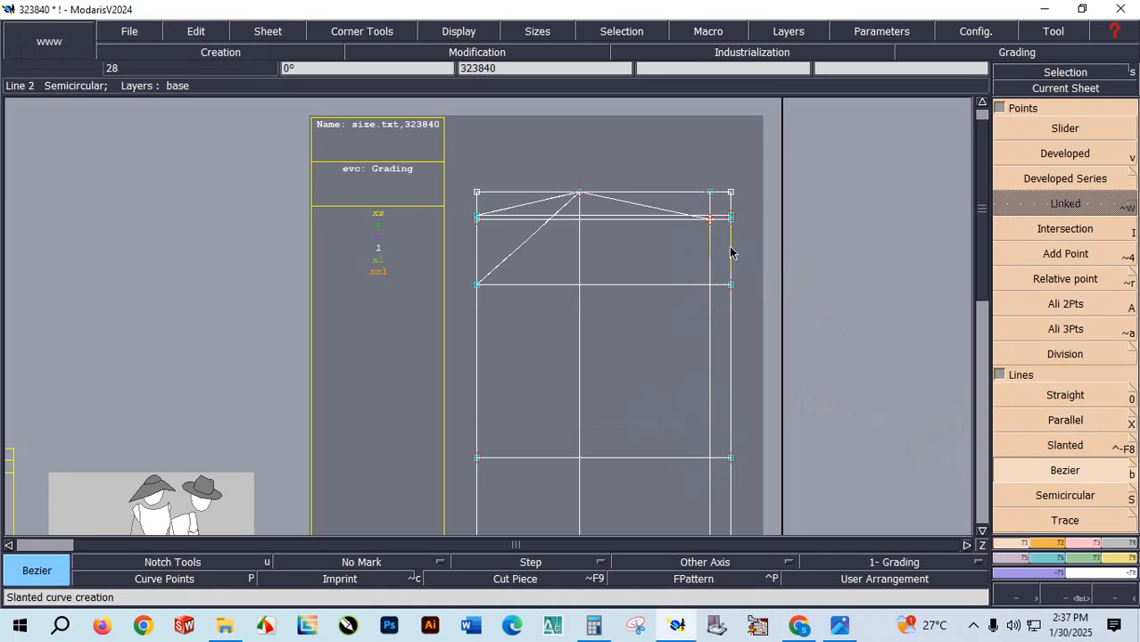
click(710, 220)
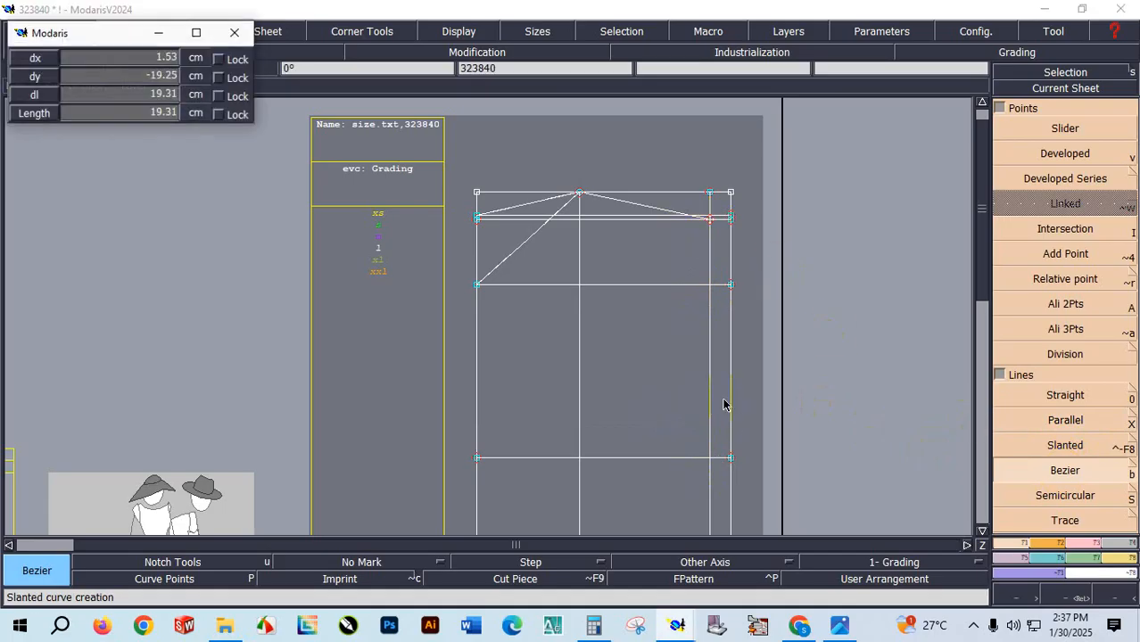
click(731, 459)
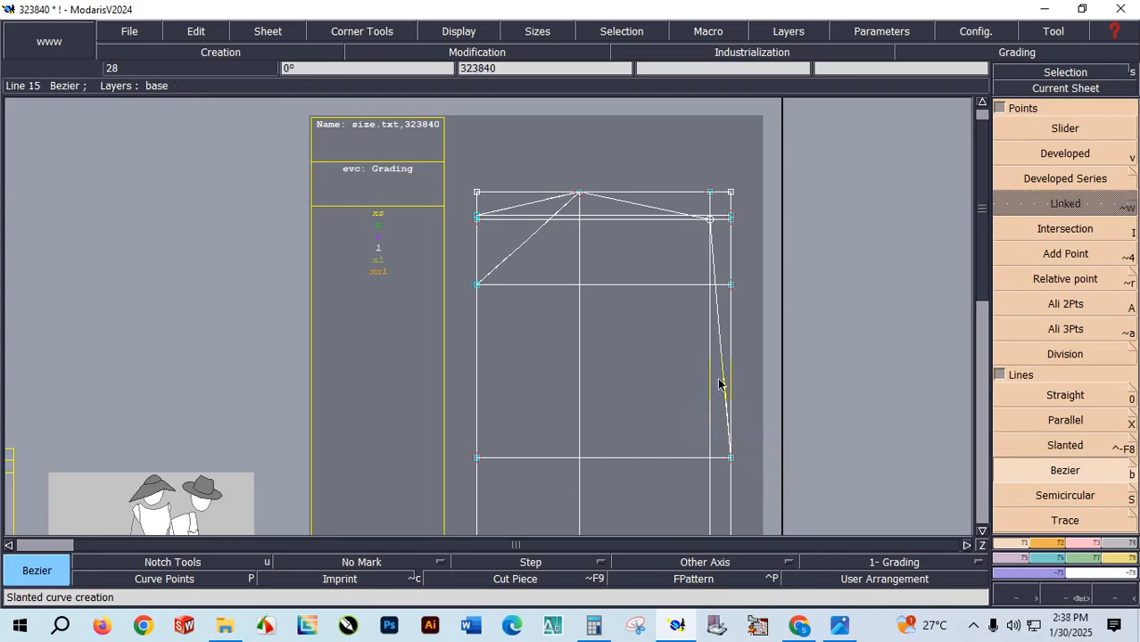
Add a dynamic length measurement to the armhole line, placing its label outside the pattern's right side.
key(F3)
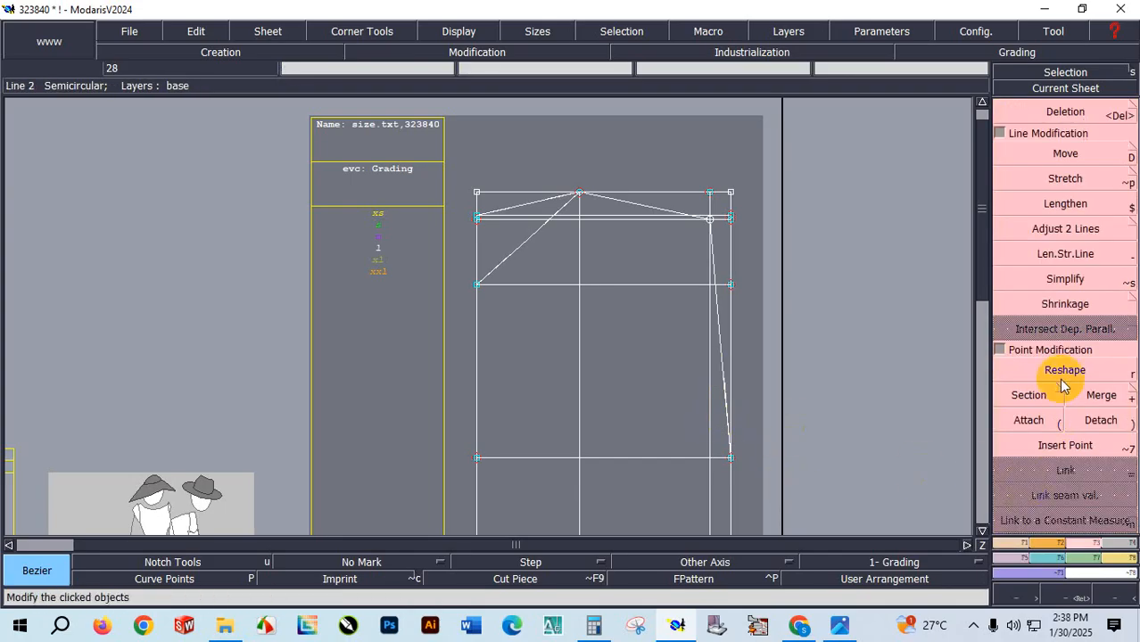
click(1060, 372)
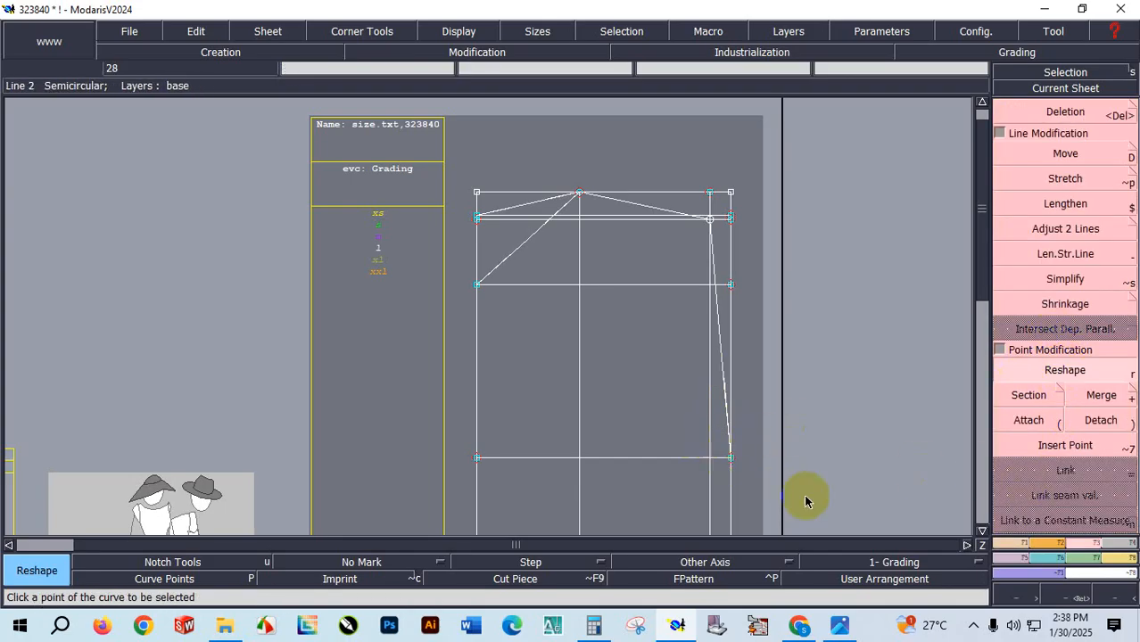
click(1121, 558)
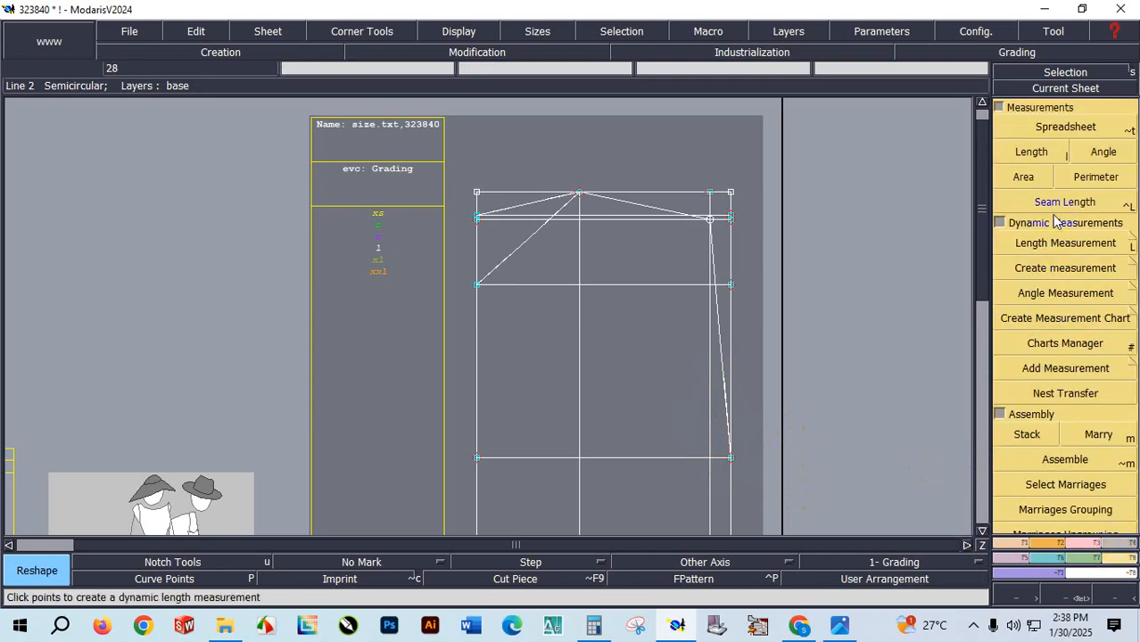
click(1058, 244)
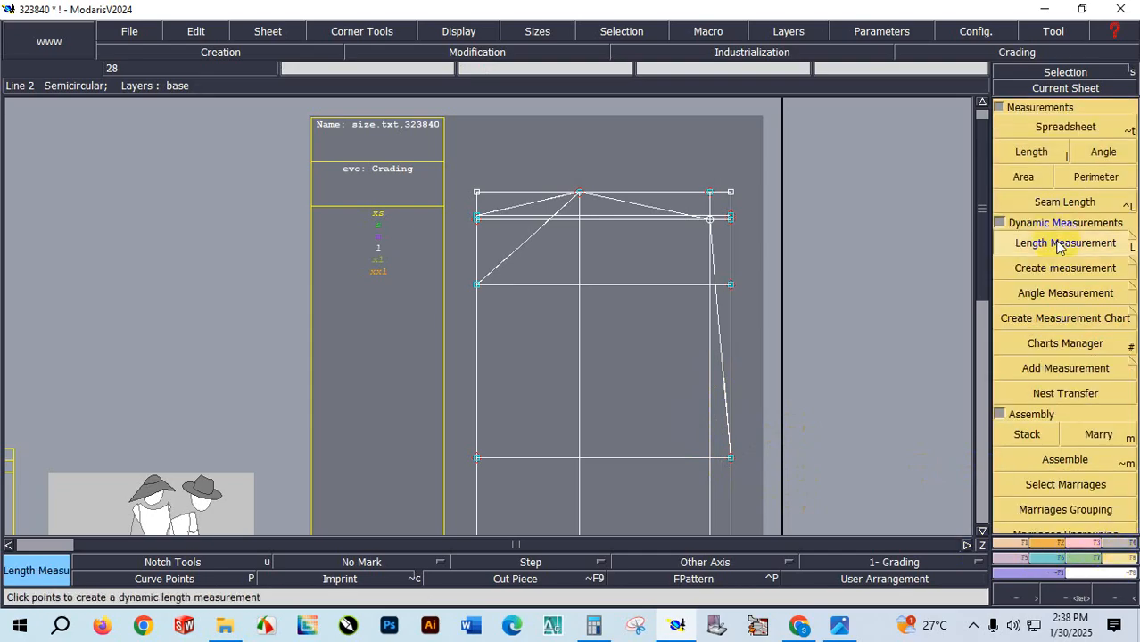
click(711, 223)
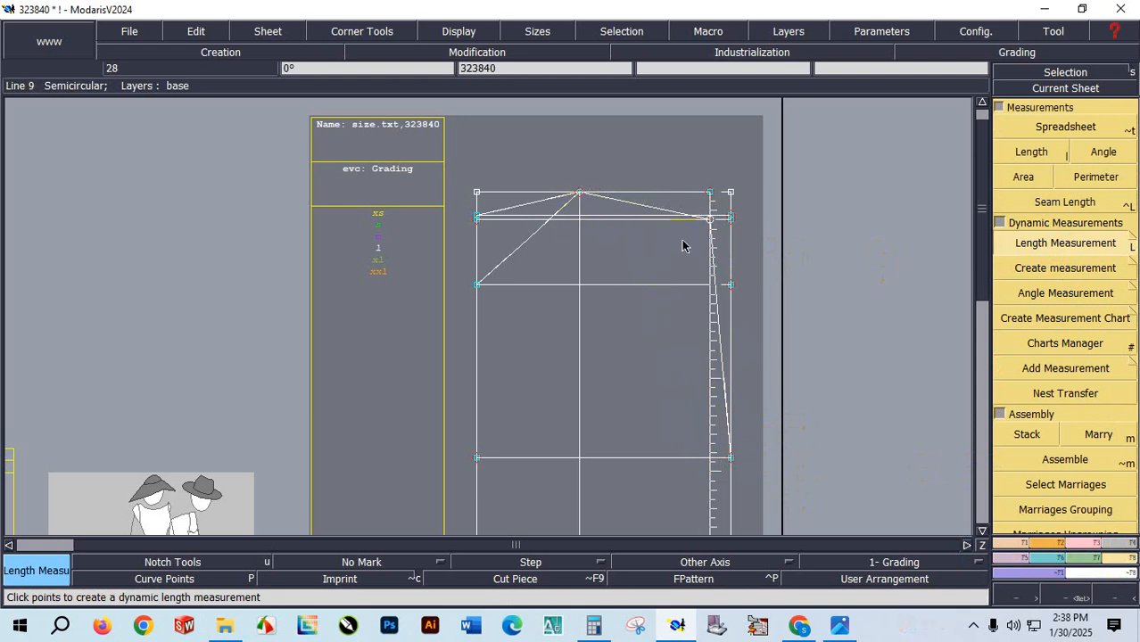
click(748, 419)
click(739, 465)
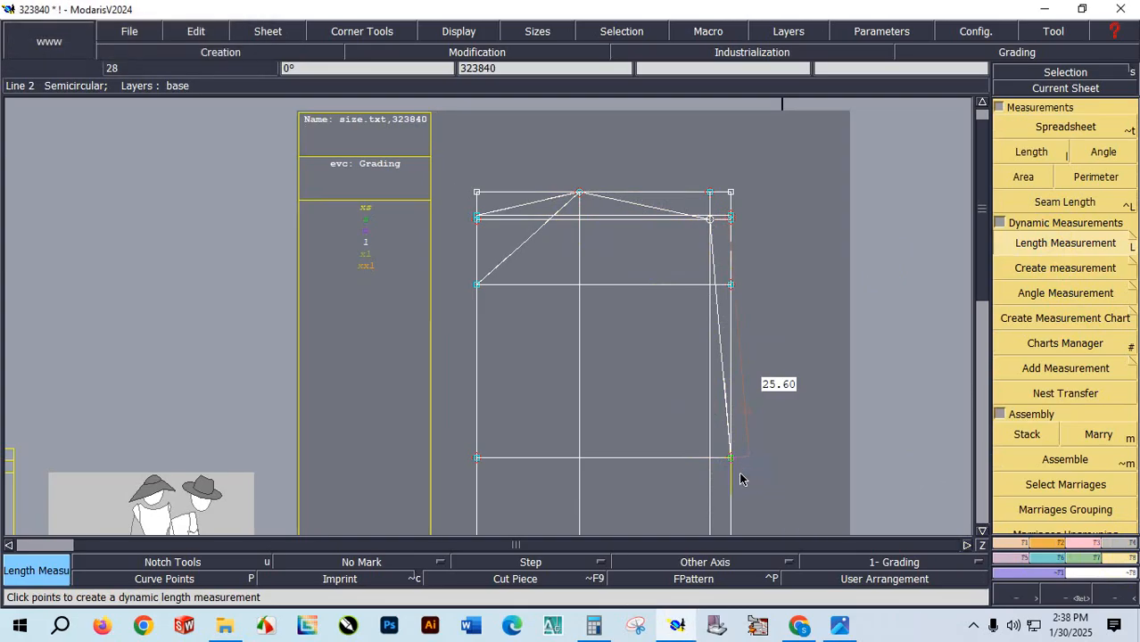
scroll(730, 479, up, 3)
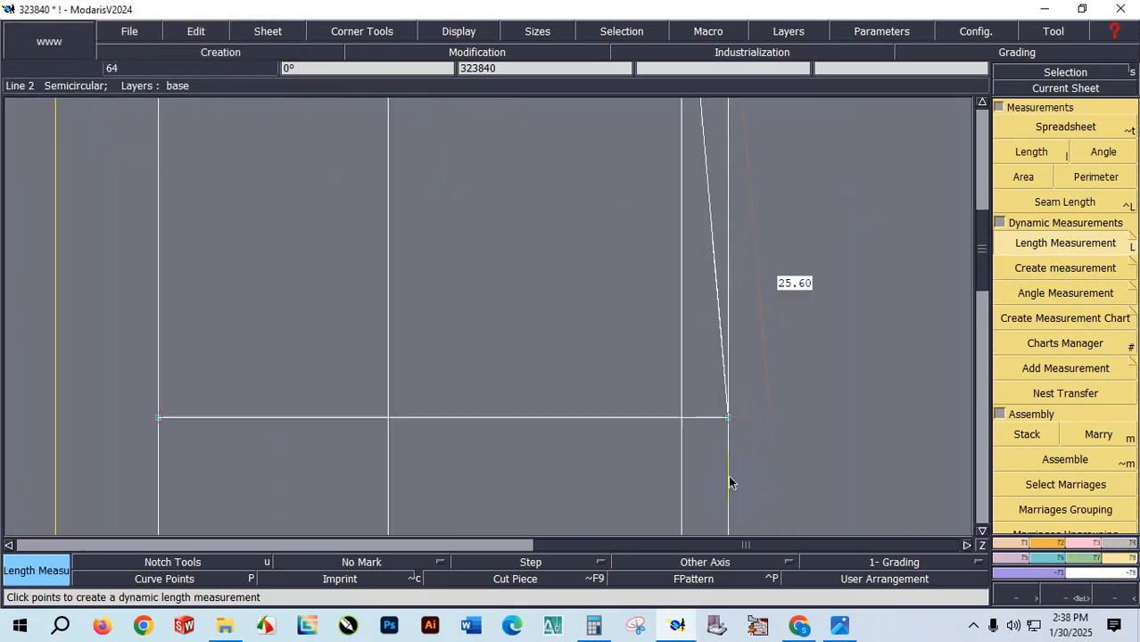
scroll(728, 438, down, 2)
click(908, 432)
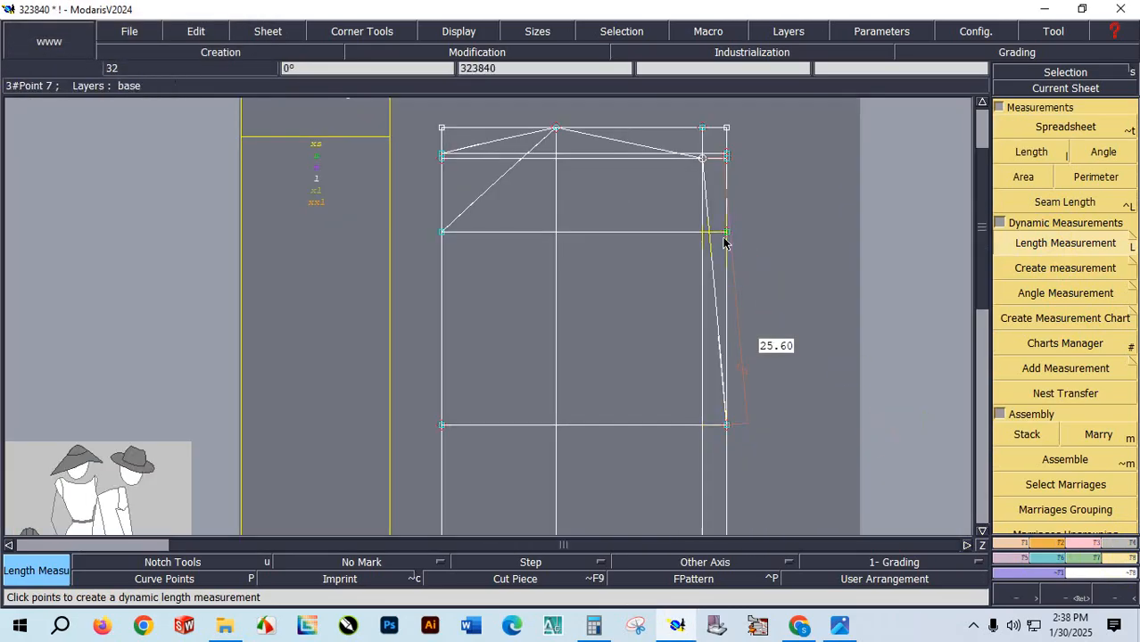
scroll(710, 183, up, 3)
scroll(710, 185, down, 4)
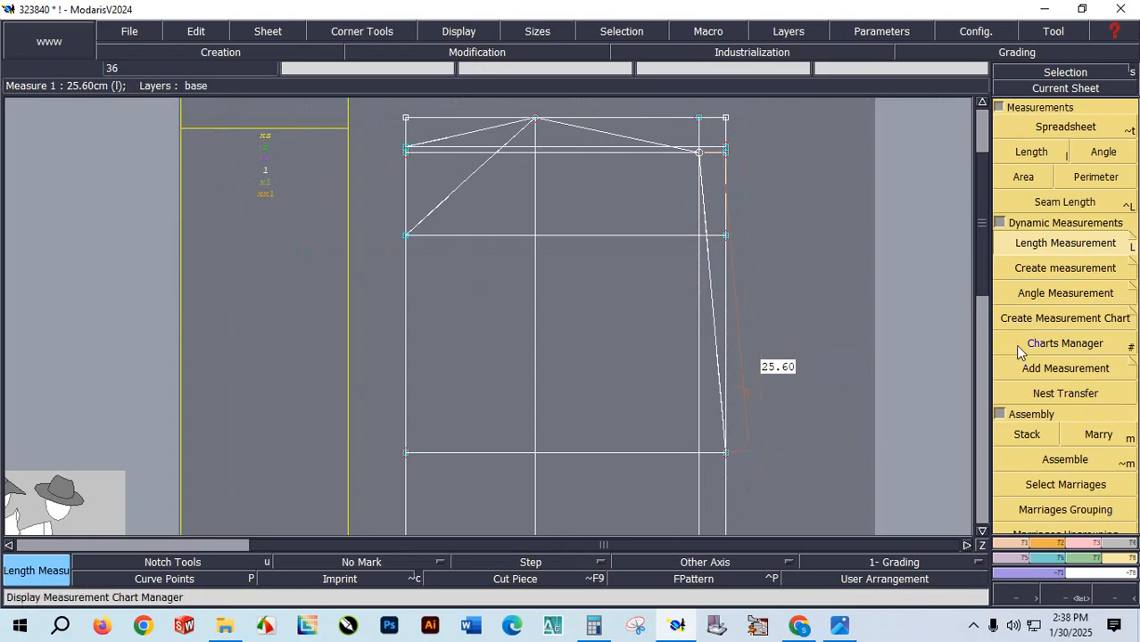
Reshape the armhole line into an inward curve, with its lower handle lying along the 25.5 cm underarm line.
scroll(1050, 301, down, 5)
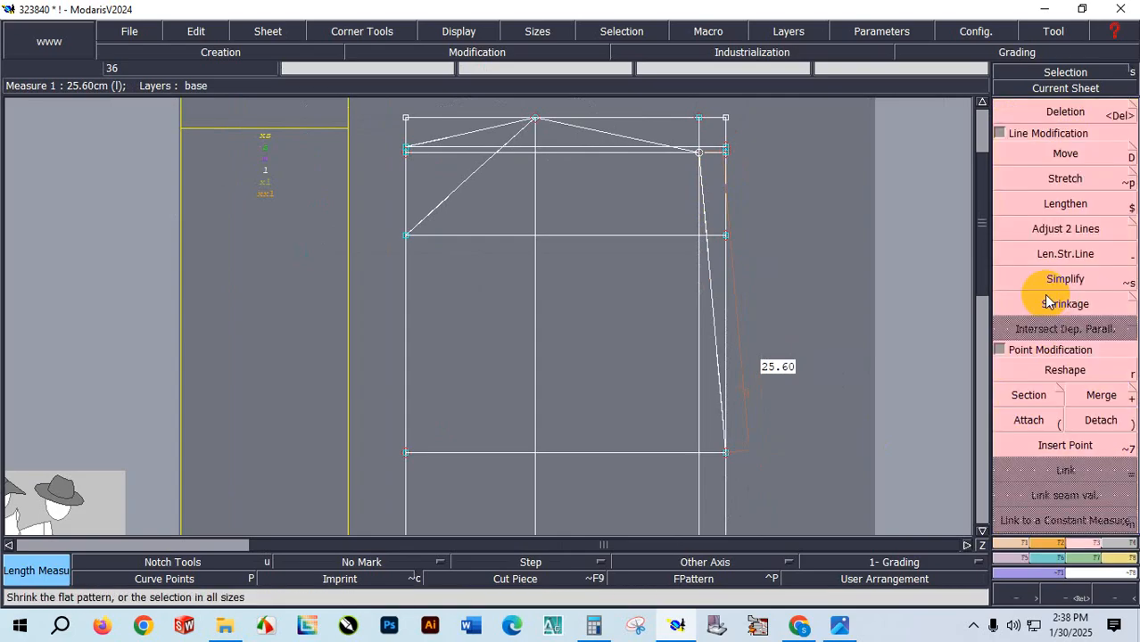
click(1090, 368)
click(721, 406)
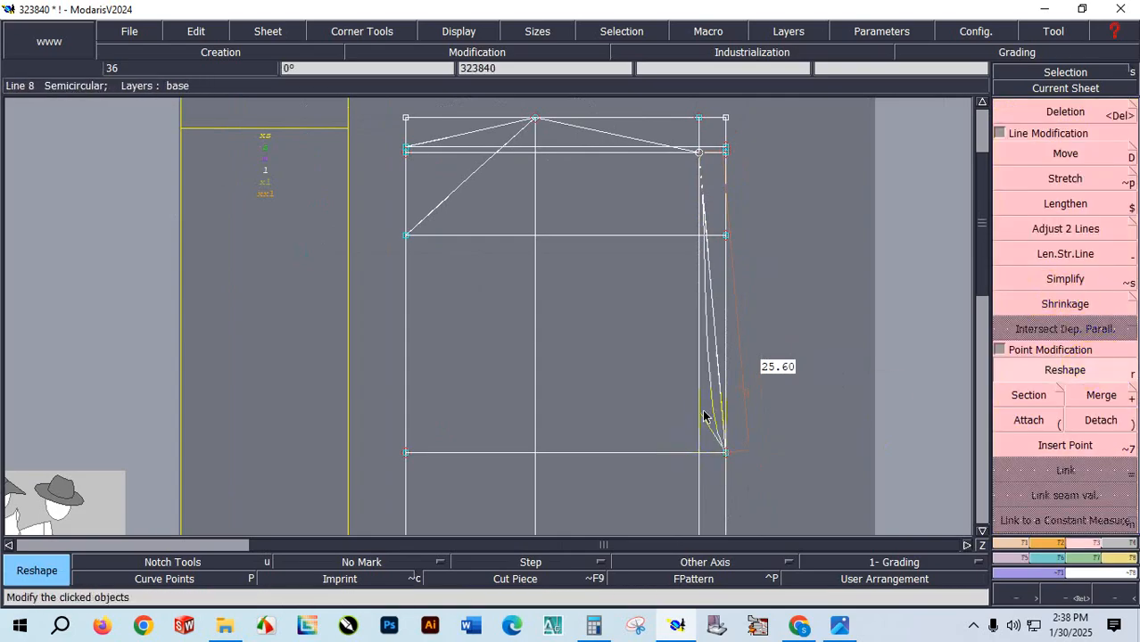
click(670, 379)
click(711, 256)
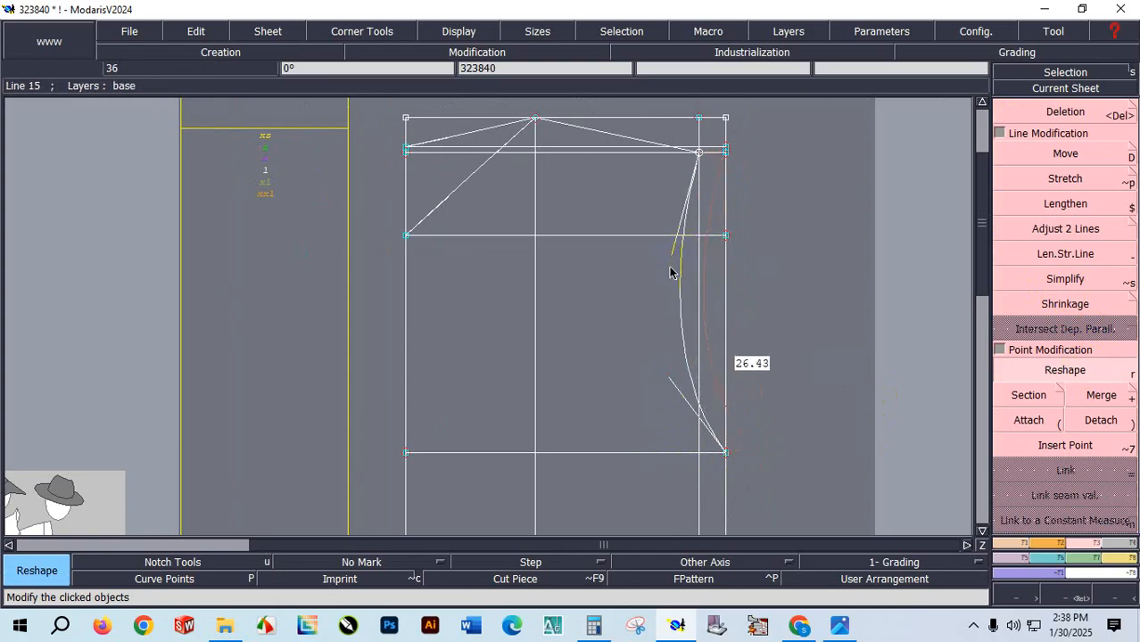
click(640, 460)
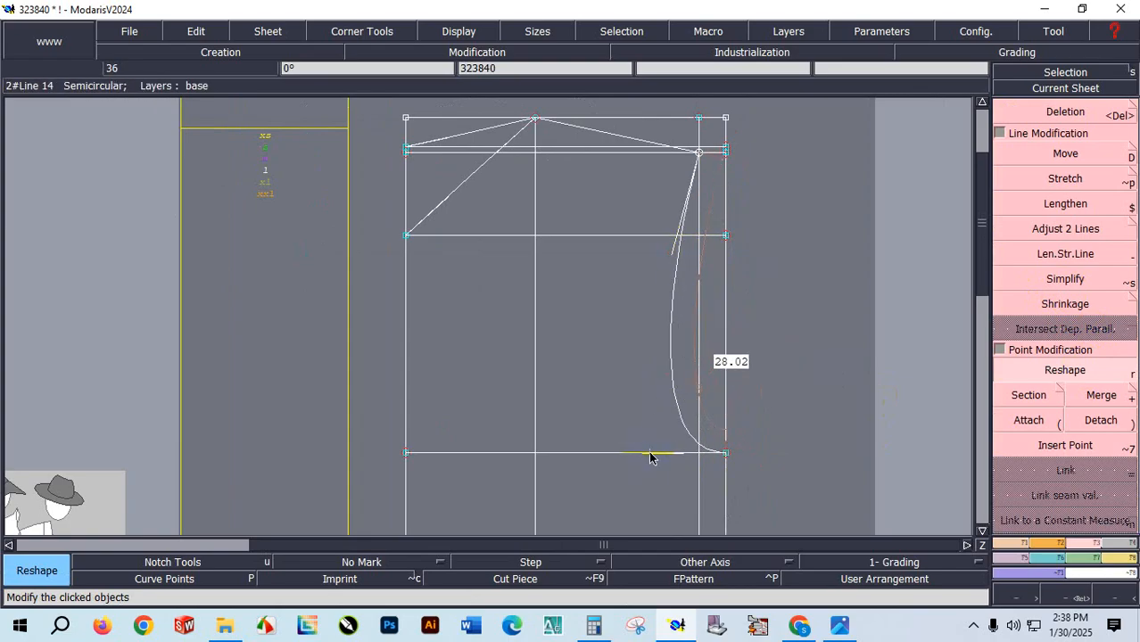
click(651, 456)
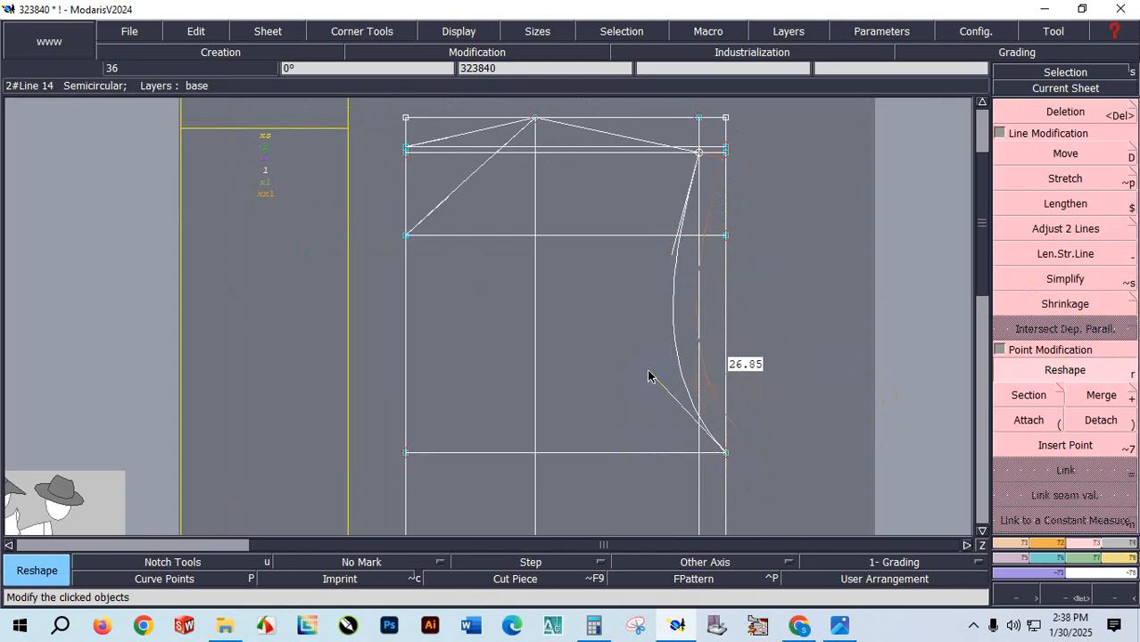
click(645, 456)
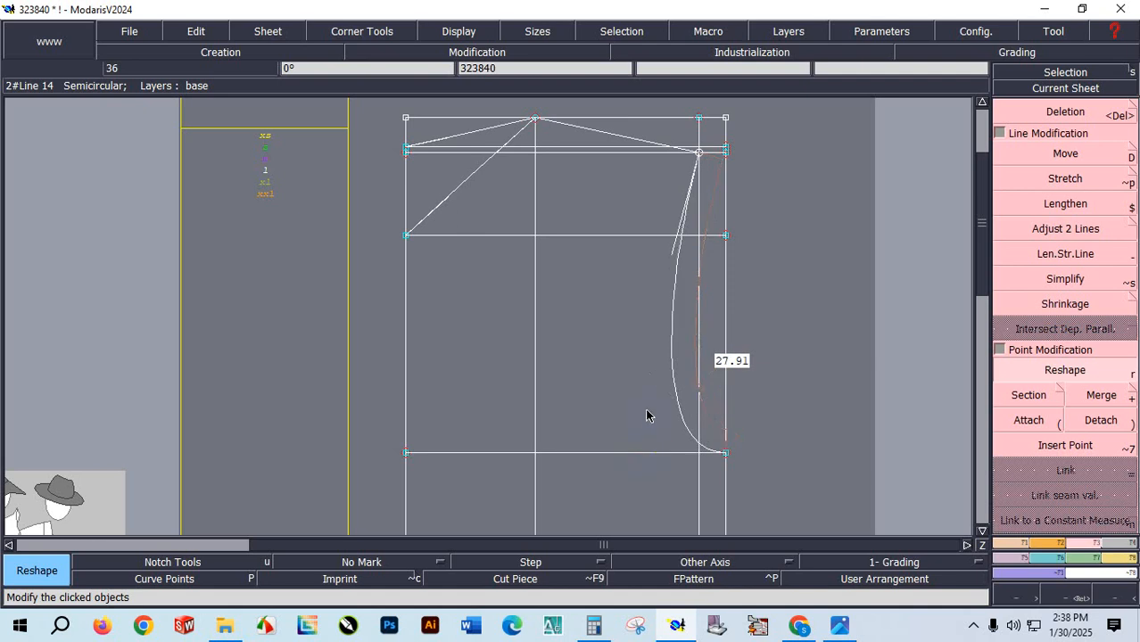
Shift the armhole curve's upper handle slightly outward toward the 14 cm vertical to flatten the upper part.
click(676, 259)
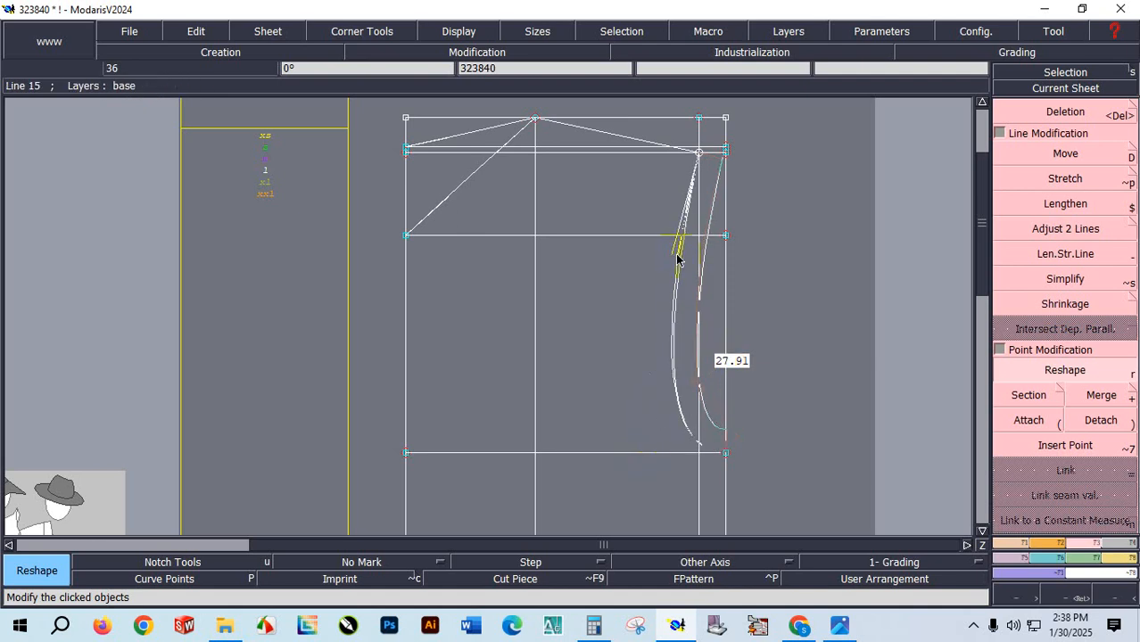
click(679, 259)
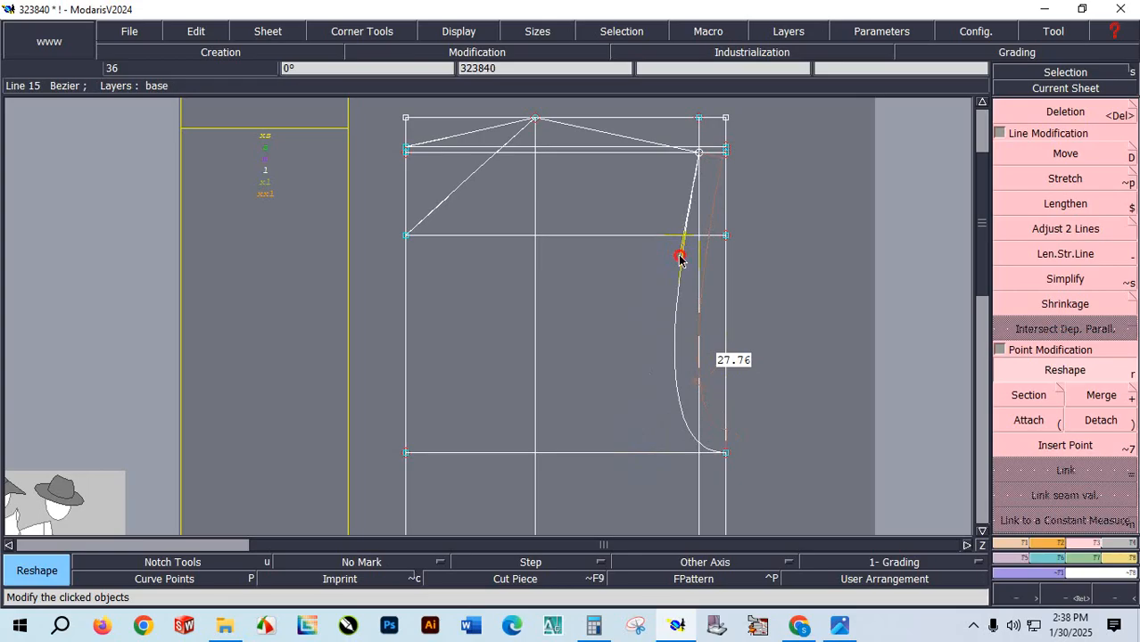
click(679, 260)
click(683, 261)
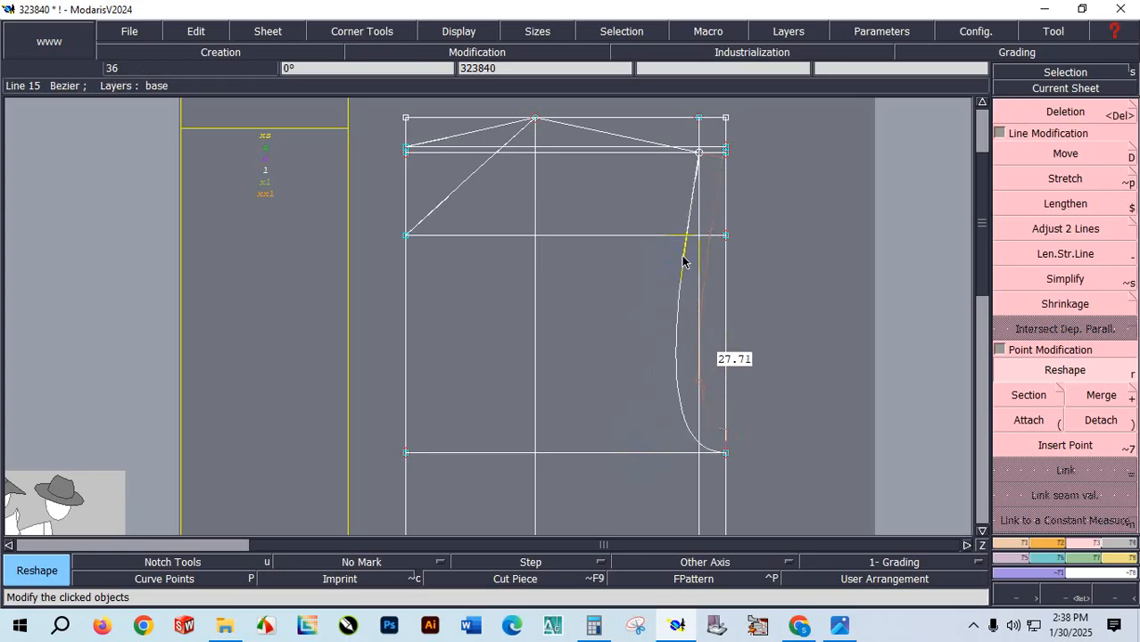
Fine-tune the armhole curve's lower handle along the underarm line and its upper handle until the curve length is 27.50 cm.
click(654, 455)
click(661, 458)
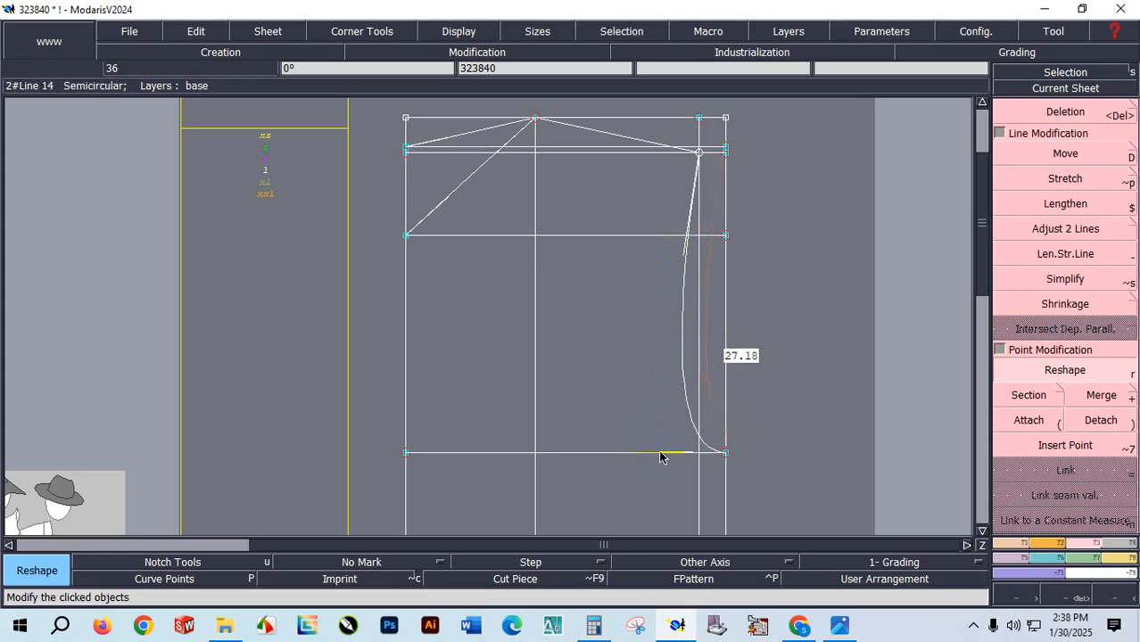
click(664, 456)
click(666, 457)
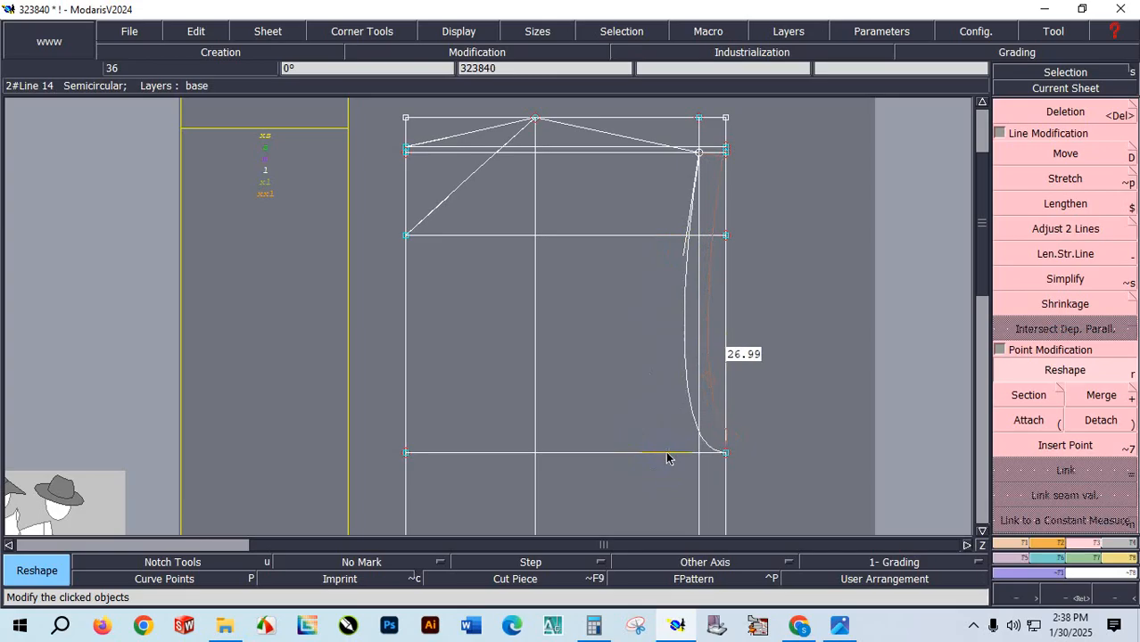
click(667, 458)
click(660, 457)
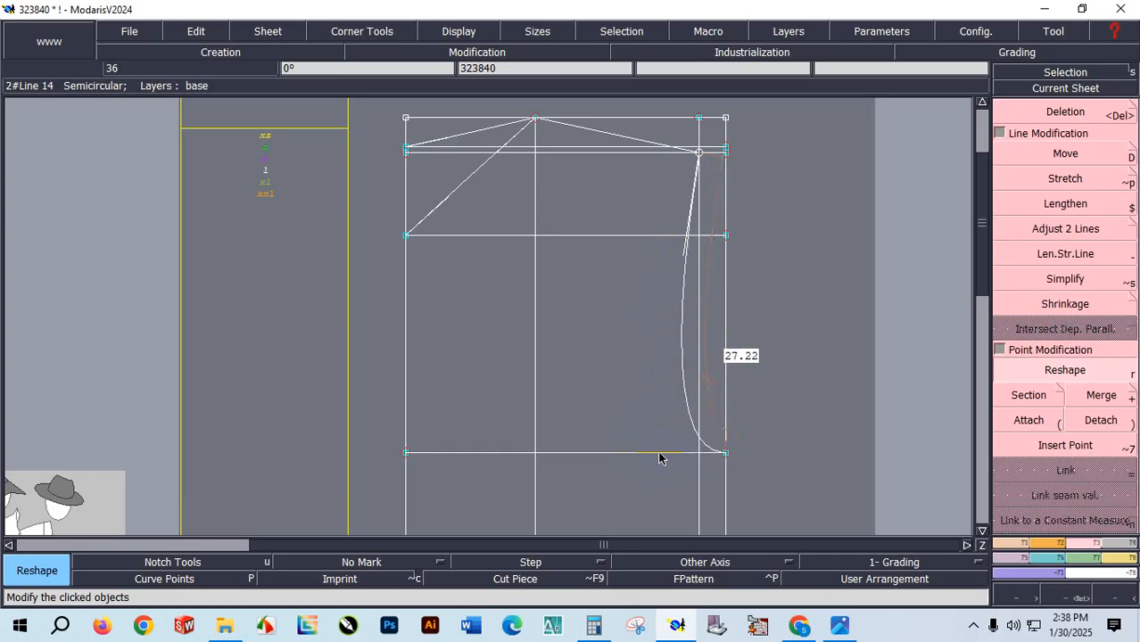
click(660, 458)
click(656, 457)
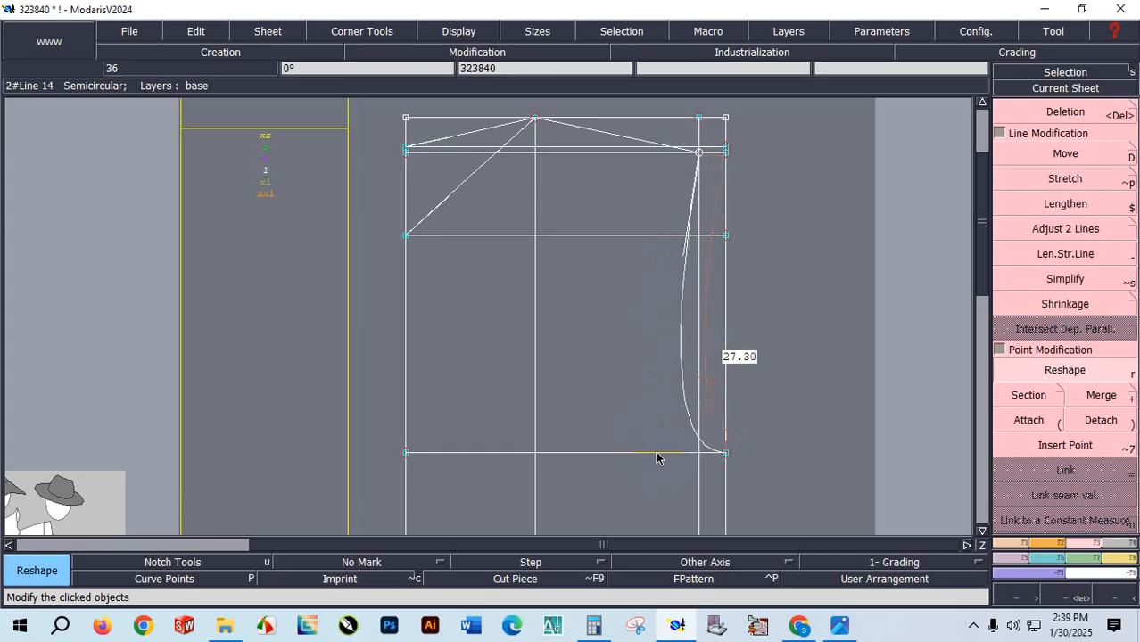
click(657, 457)
click(656, 458)
click(652, 458)
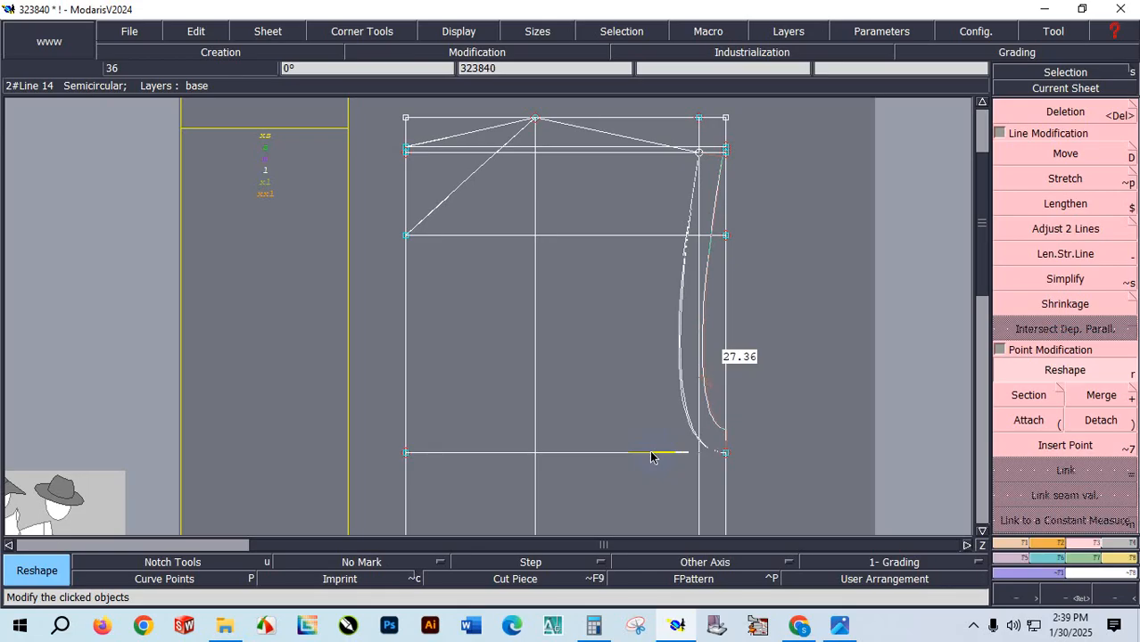
click(652, 457)
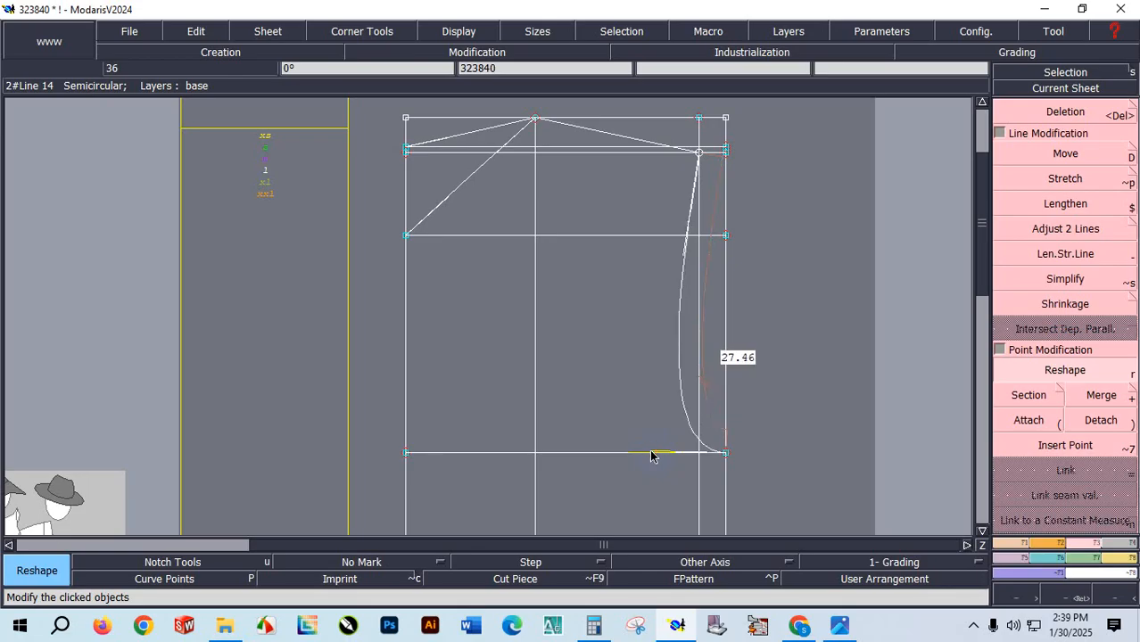
click(651, 458)
click(651, 457)
click(683, 256)
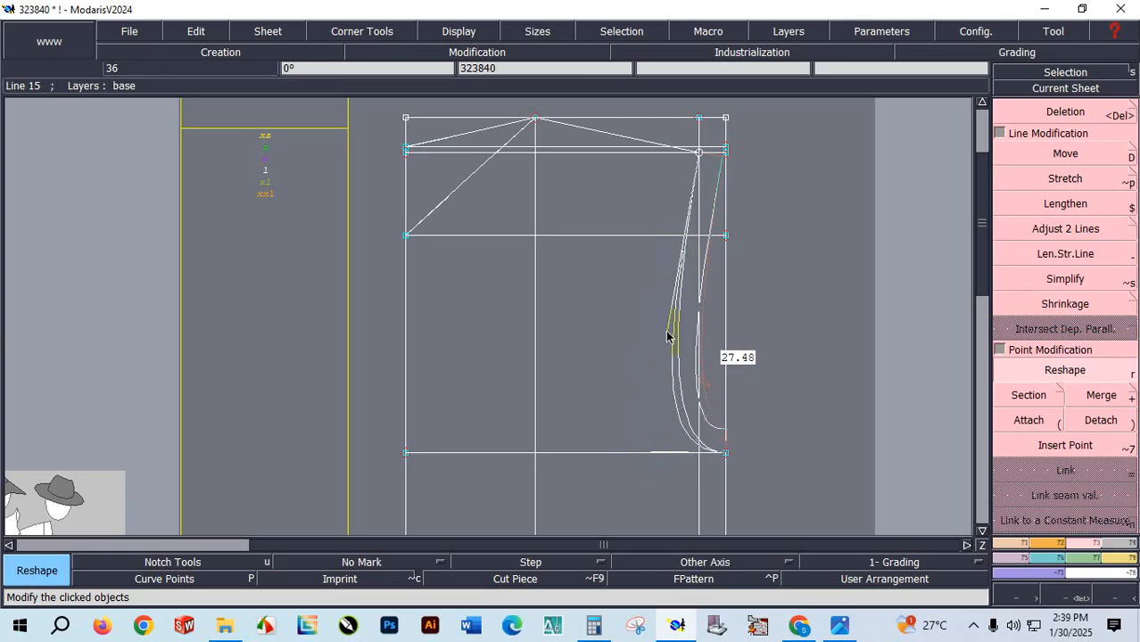
click(683, 253)
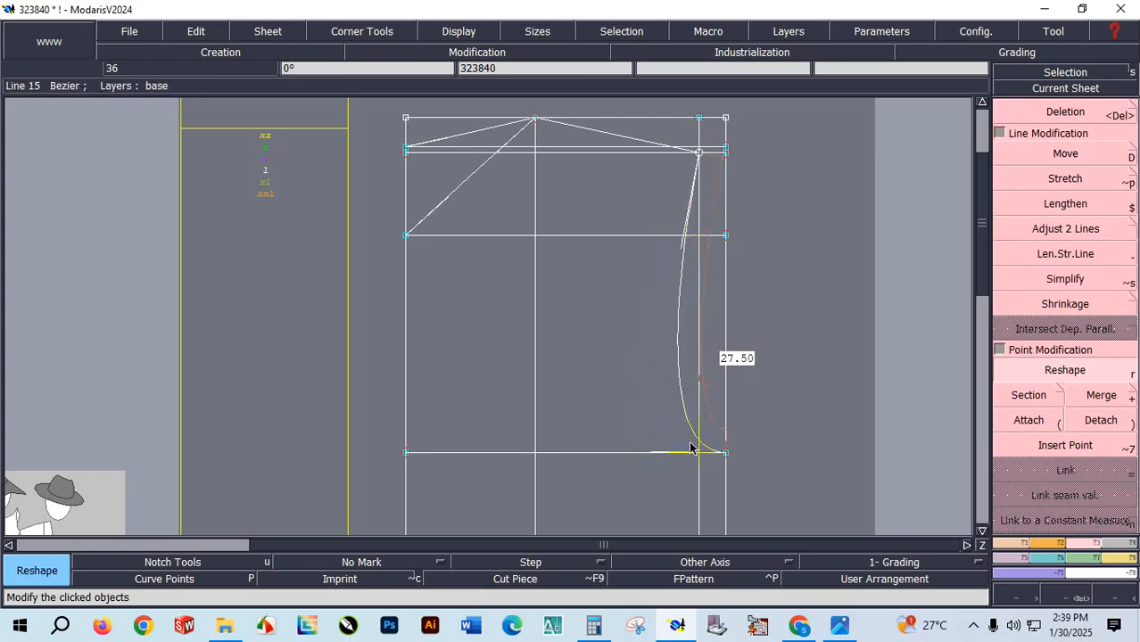
Reshape the slanted front neckline into a curve, with its lower handle lying along the horizontal front neck drop line.
click(440, 204)
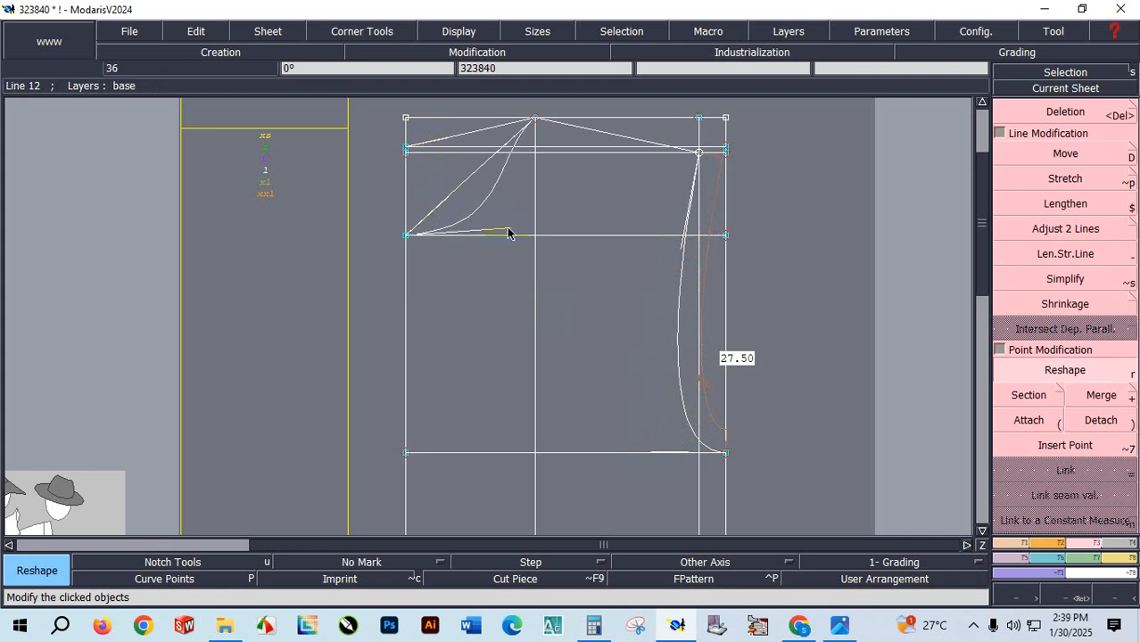
click(523, 236)
click(491, 156)
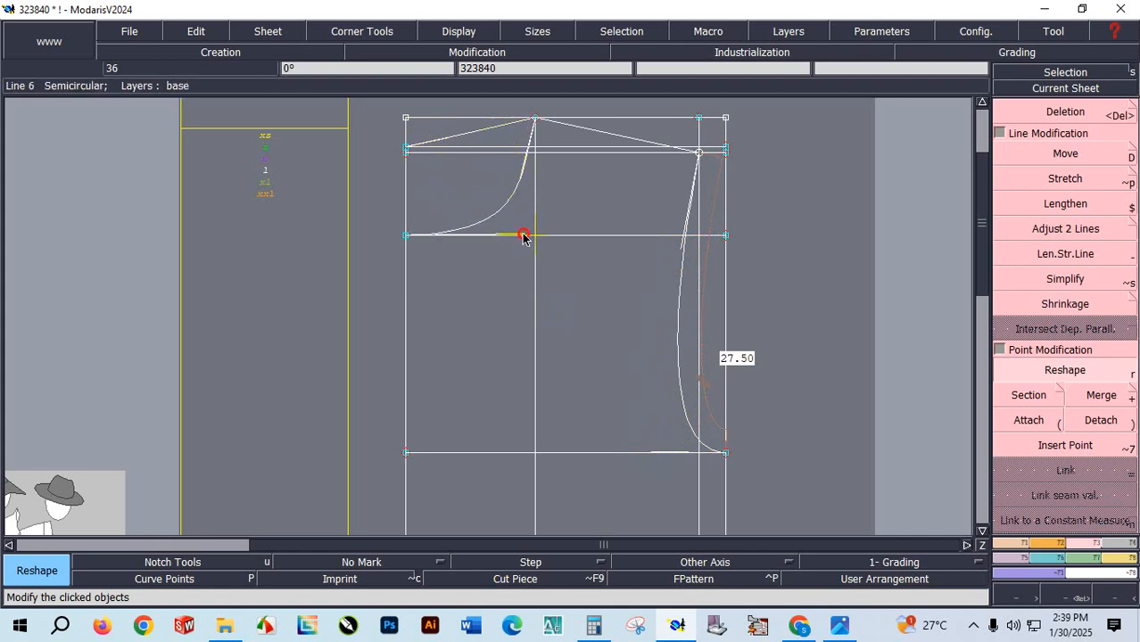
click(524, 236)
click(511, 239)
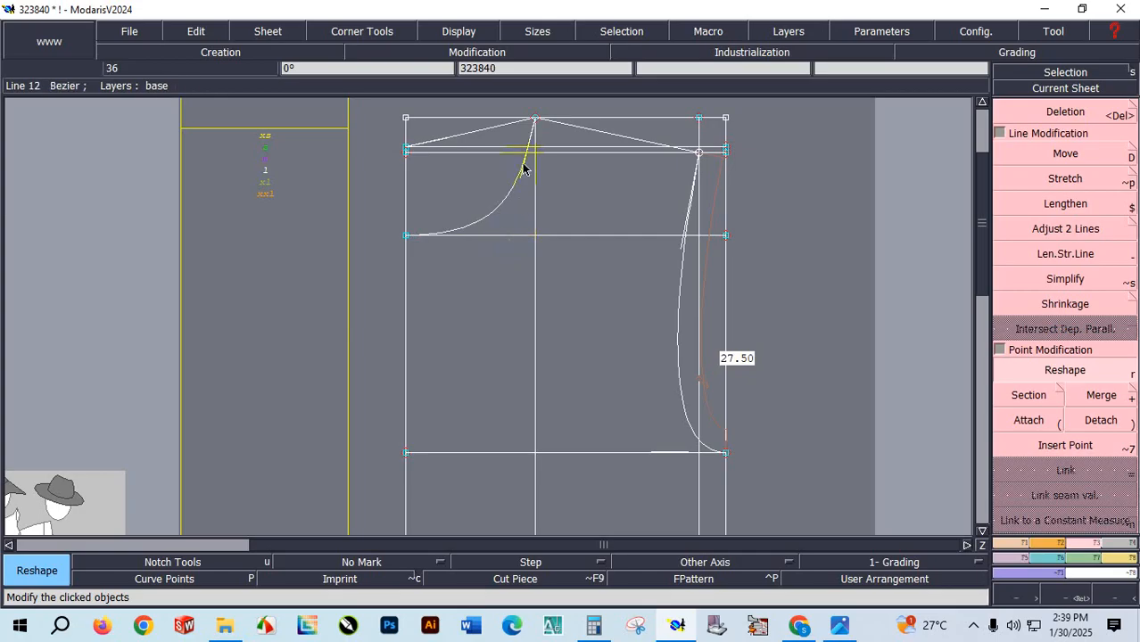
Reshape the back neckline into a shallow curve, with its handle at the centre lying along the horizontal back neck drop line.
scroll(509, 112, up, 1)
click(511, 131)
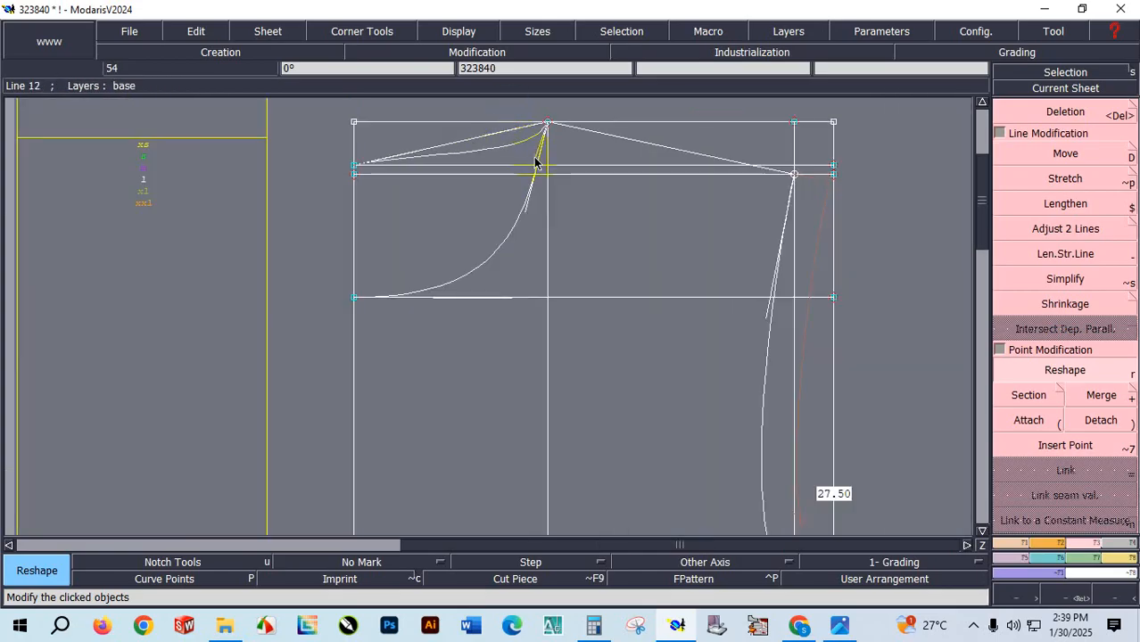
click(539, 156)
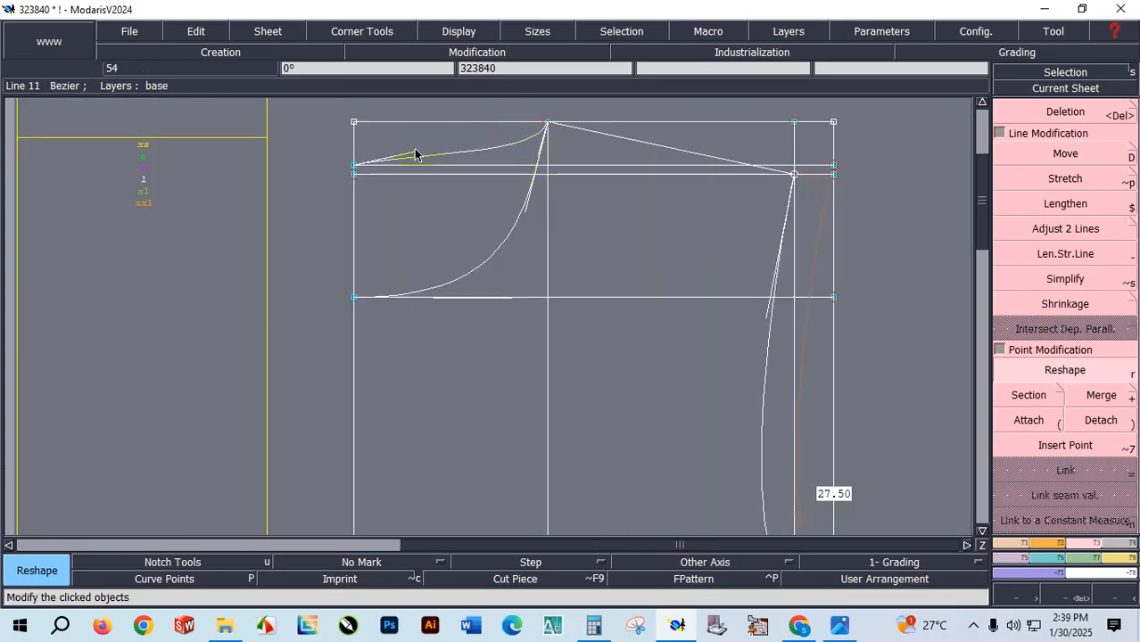
click(441, 163)
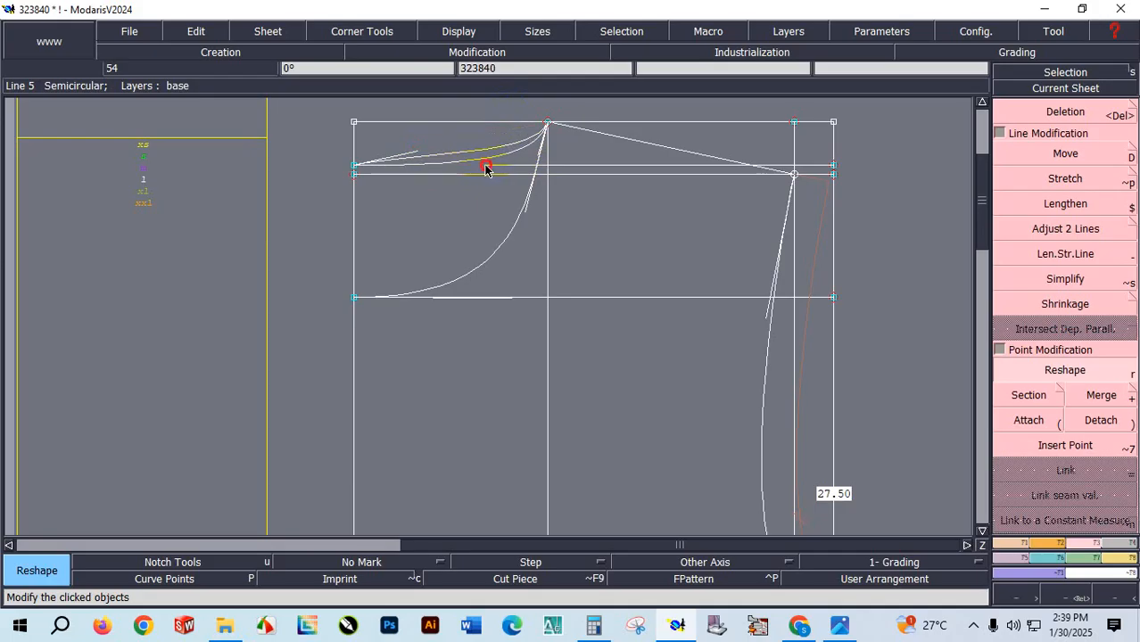
click(487, 169)
Fine-tune the lower and upper handles of the front neckline curve to smooth its shape.
click(504, 301)
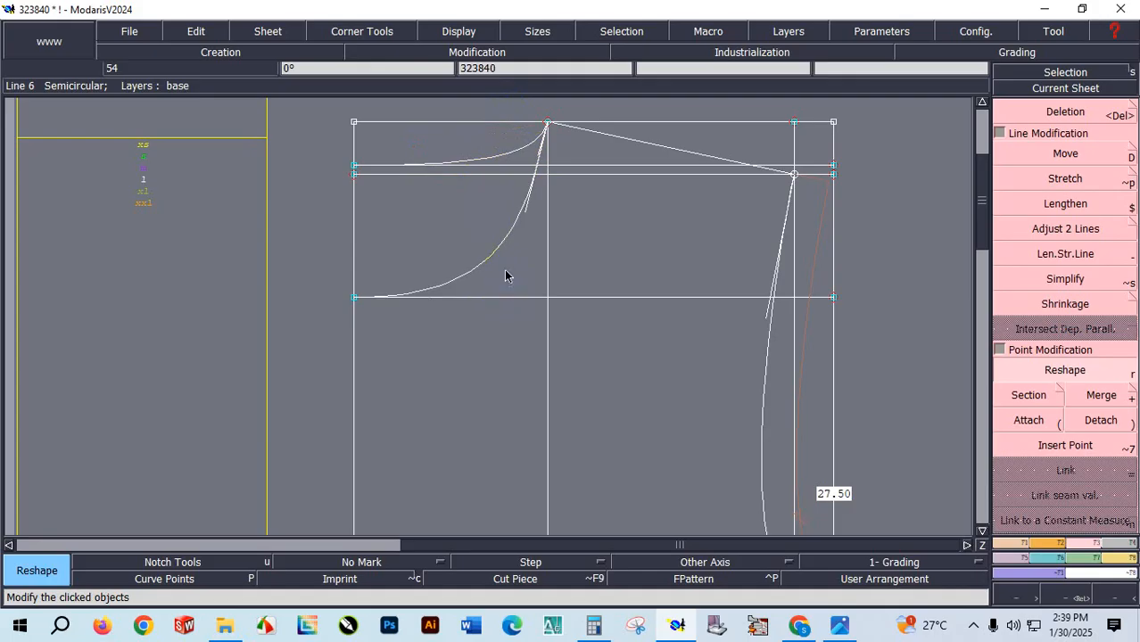
click(528, 209)
scroll(534, 232, down, 3)
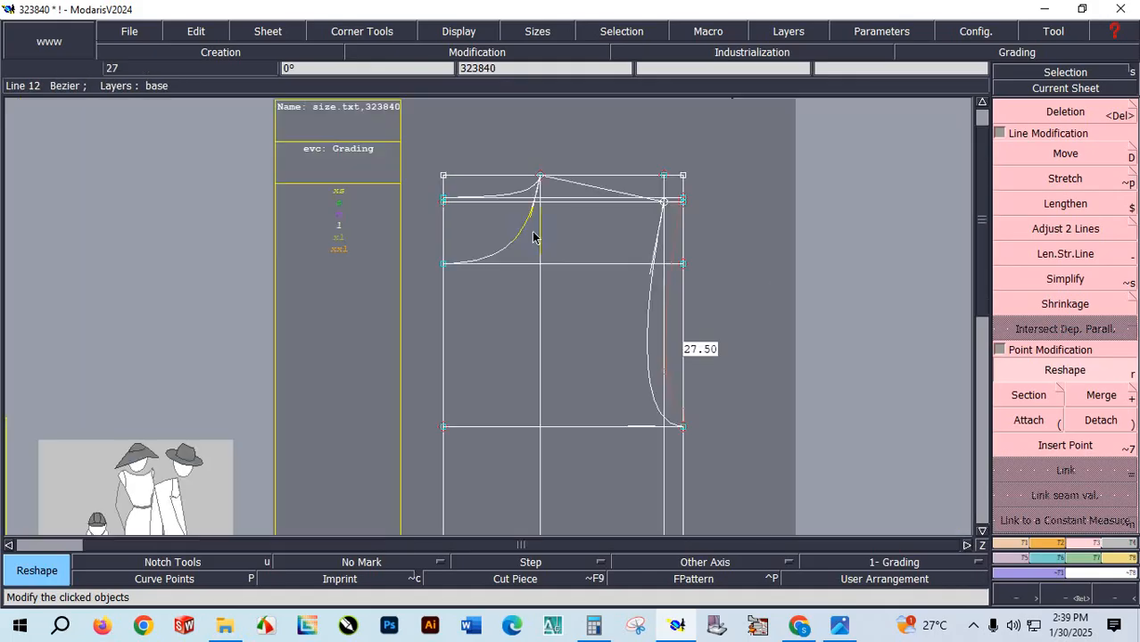
Consult the size L values in the measurement chart image, and create a parallel 0.5 cm inside the outer side line in Modaris.
click(840, 625)
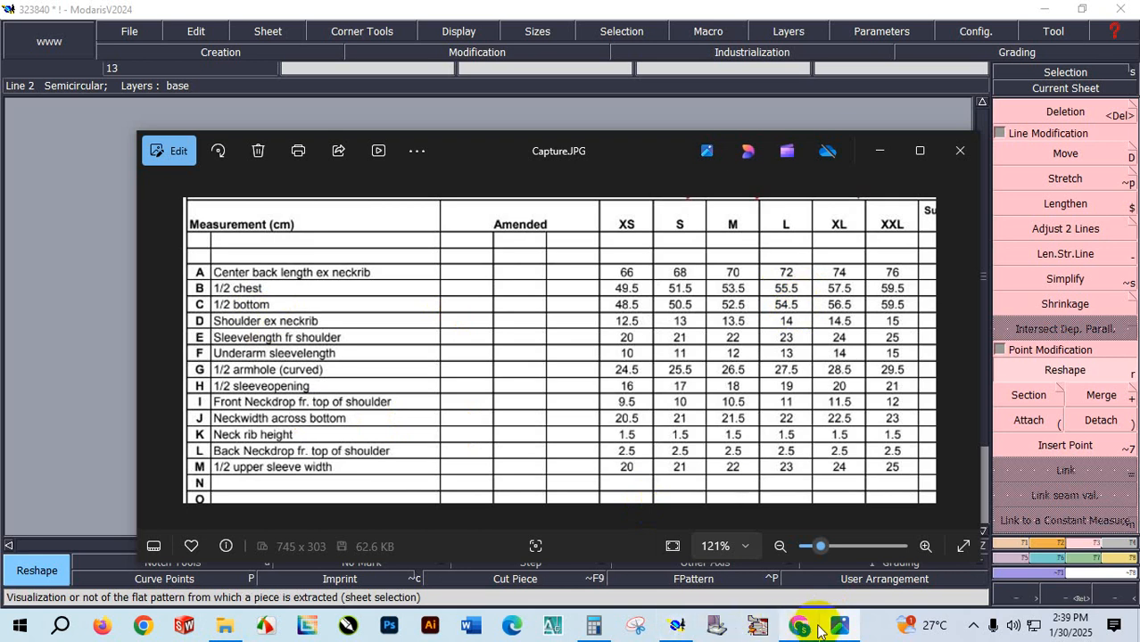
click(681, 627)
scroll(596, 465, down, 3)
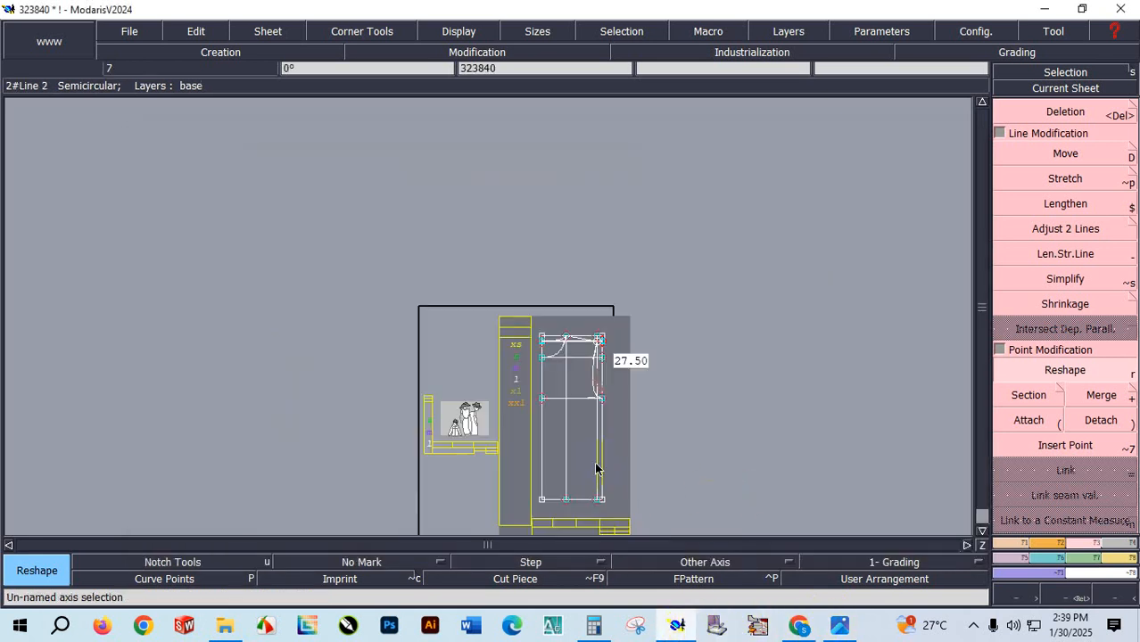
scroll(585, 516, up, 4)
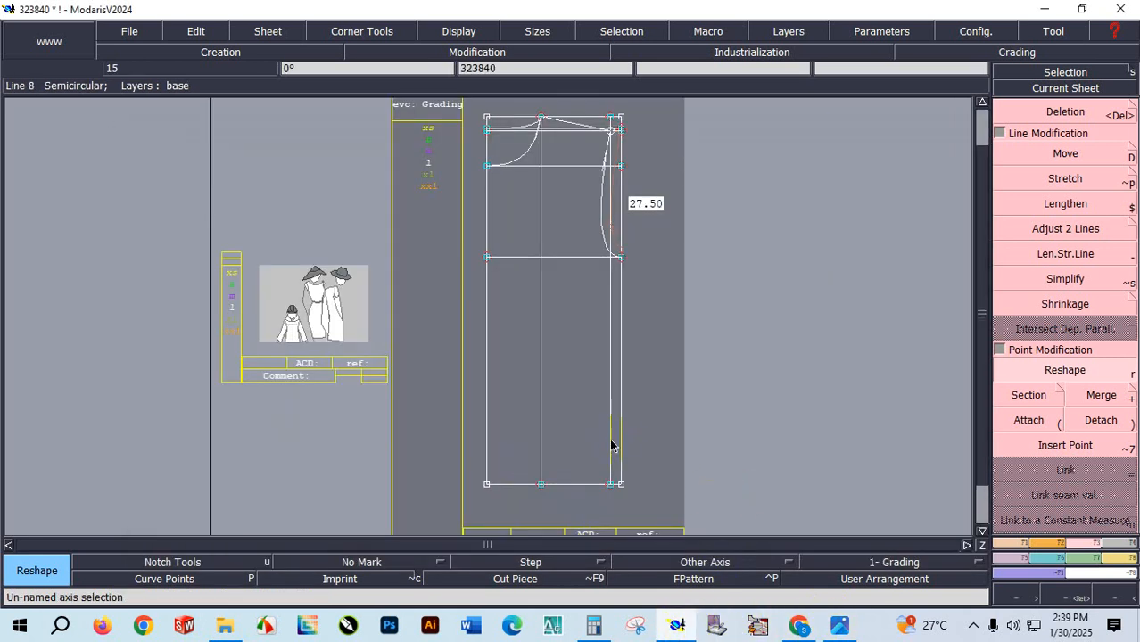
click(1029, 420)
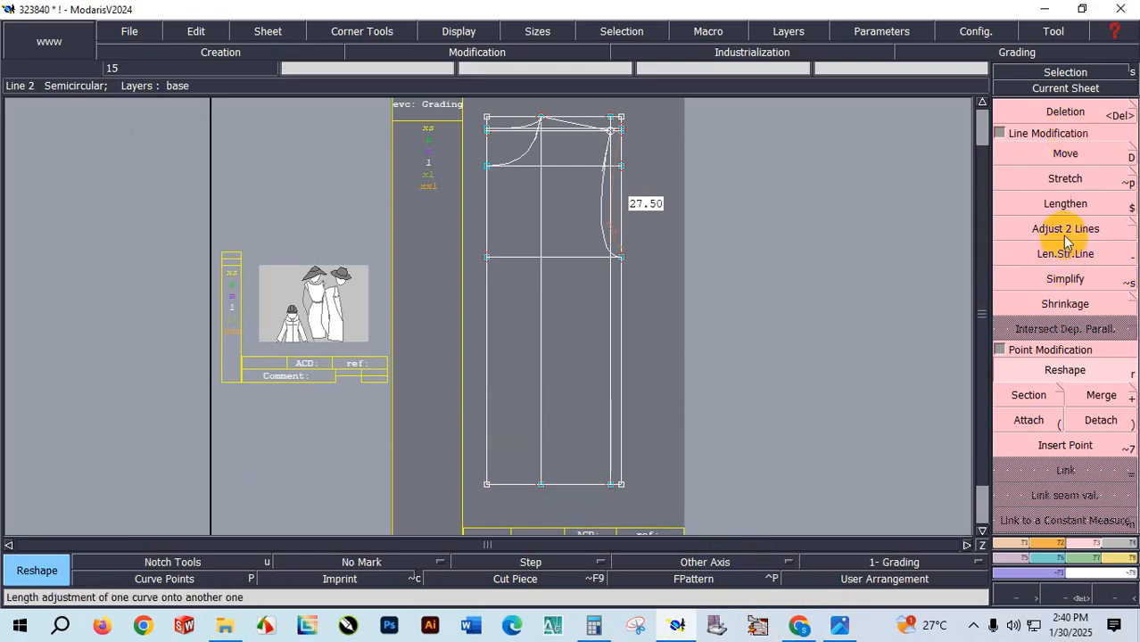
key(F1)
click(1069, 420)
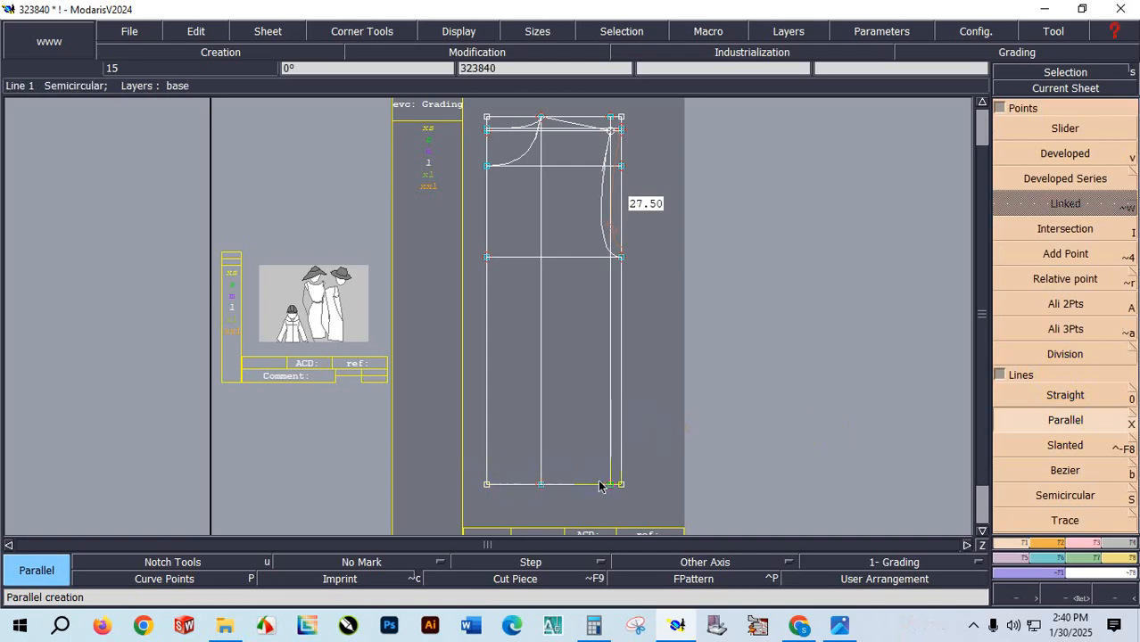
click(622, 401)
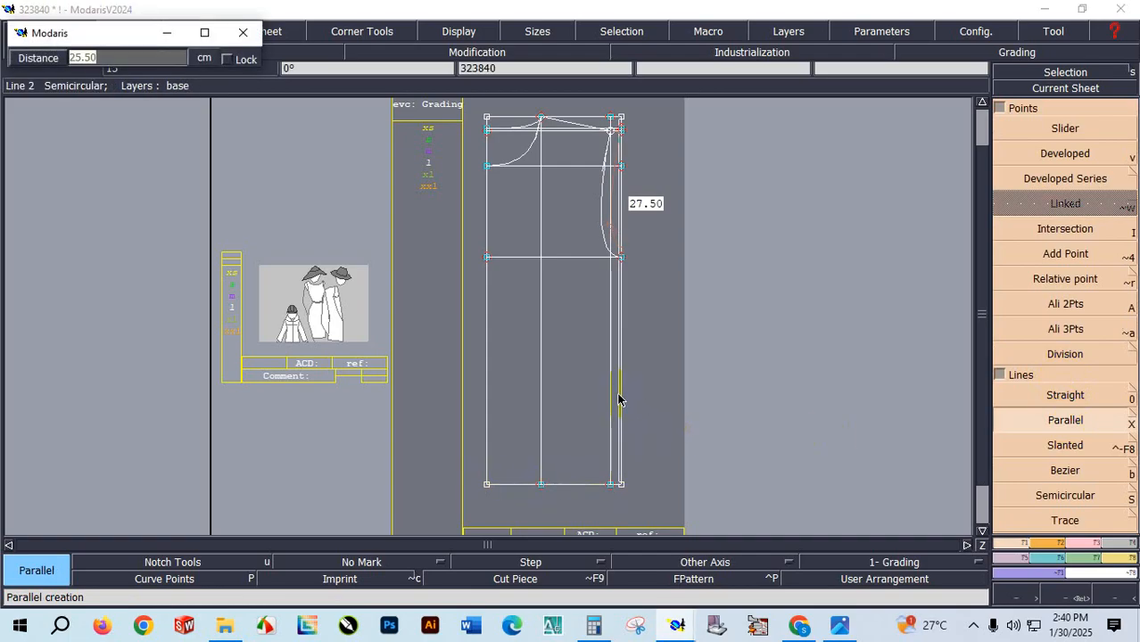
key(BackSpace)
key(BackSpace)
key(BackSpace)
key(BackSpace)
key(BackSpace)
text(.5)
key(Return)
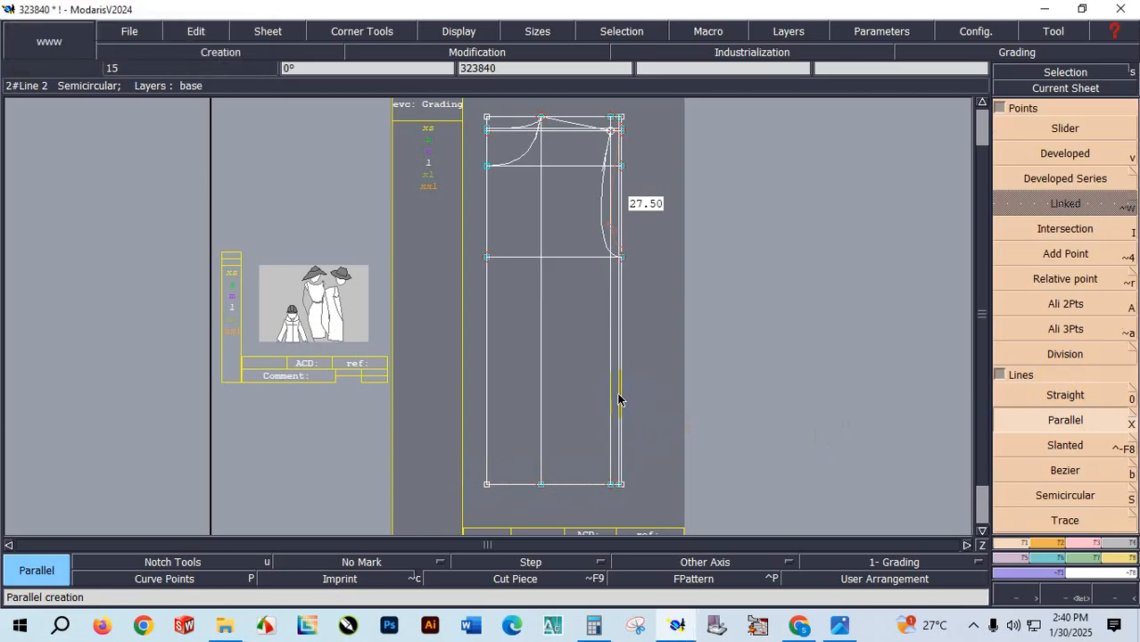
Draw a straight side seam from the underarm point to the hem end of the 0.5 cm parallel line.
scroll(626, 516, up, 4)
scroll(613, 488, down, 3)
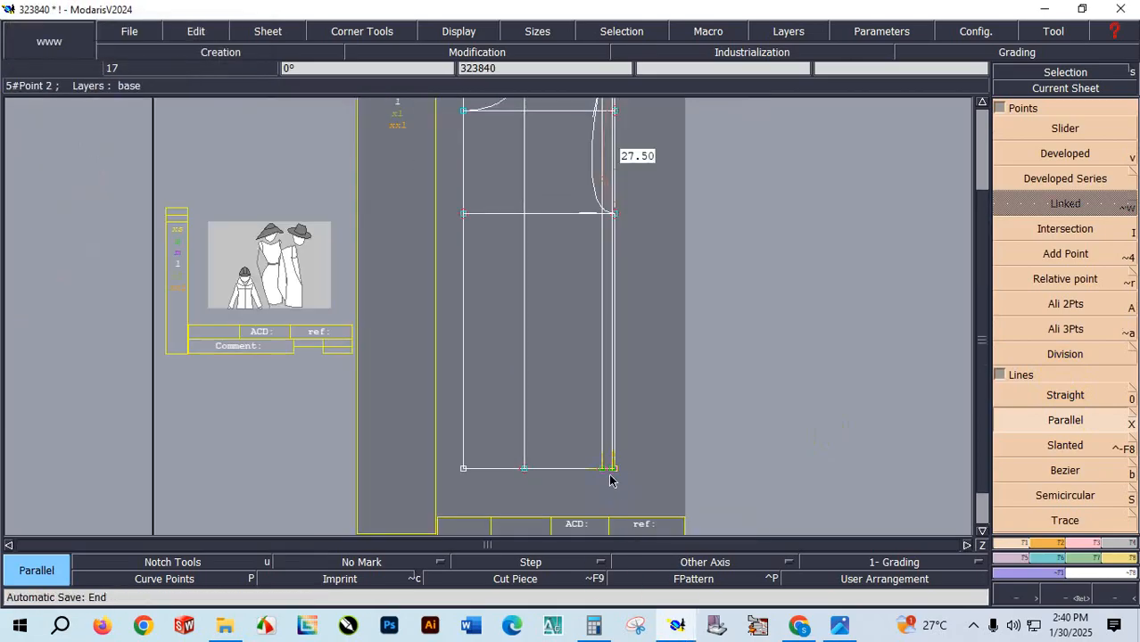
click(1039, 395)
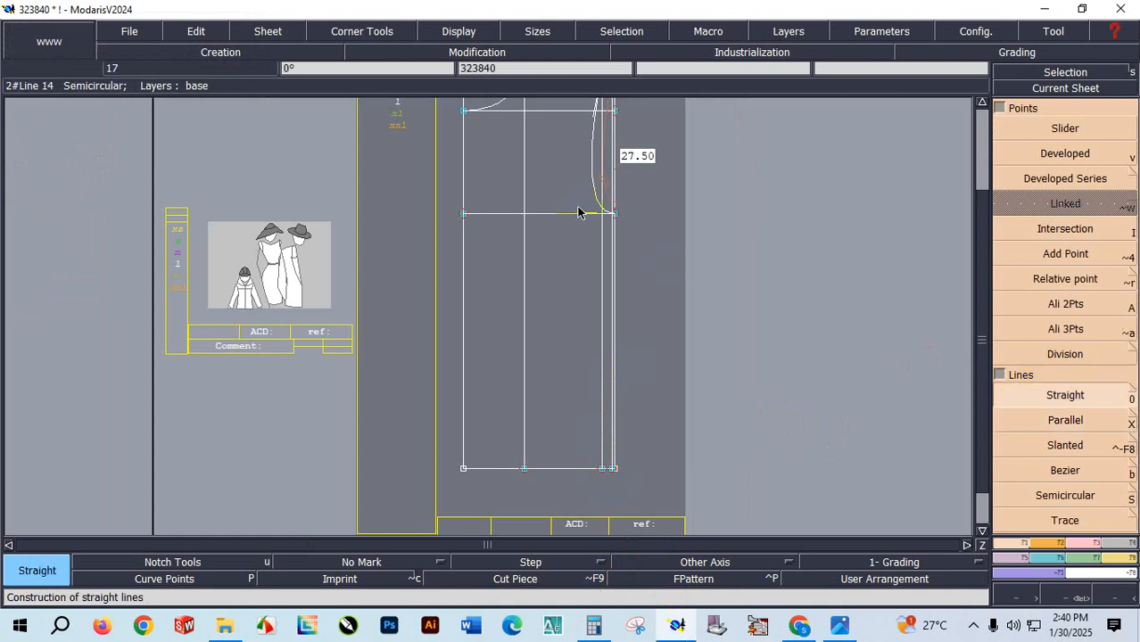
scroll(579, 212, up, 2)
click(652, 223)
scroll(644, 229, down, 3)
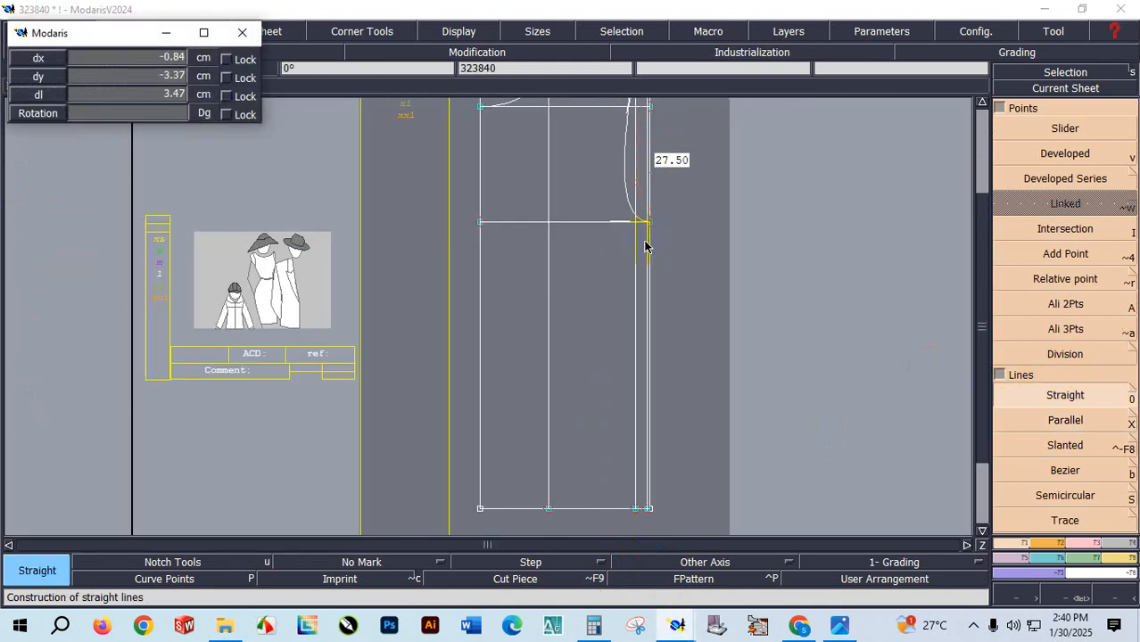
scroll(644, 526, up, 3)
click(651, 496)
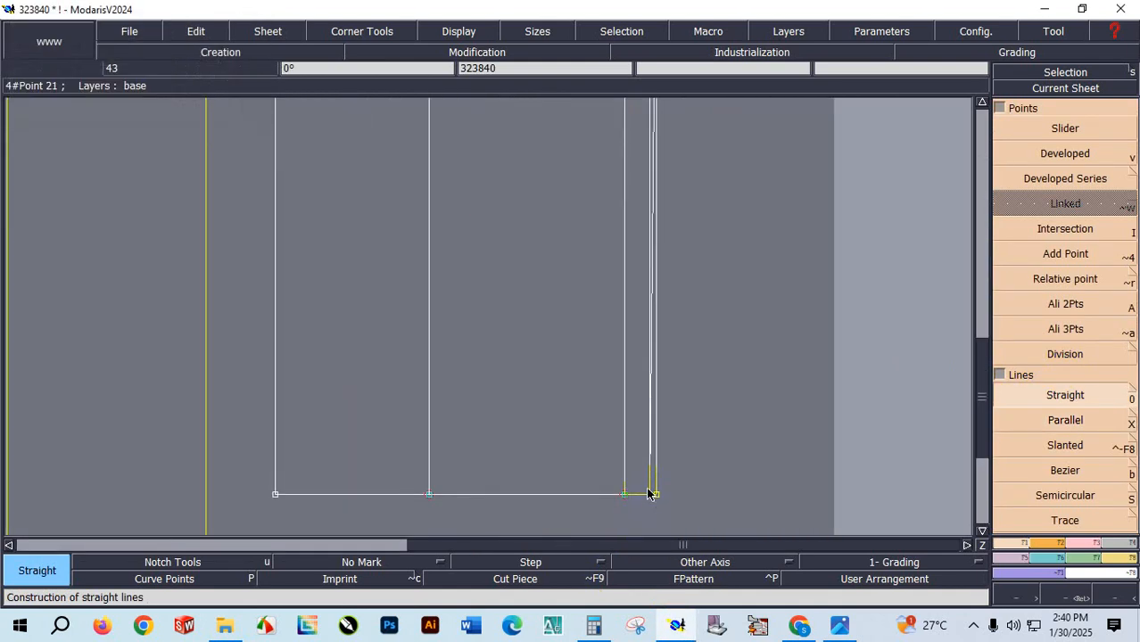
scroll(624, 438, down, 5)
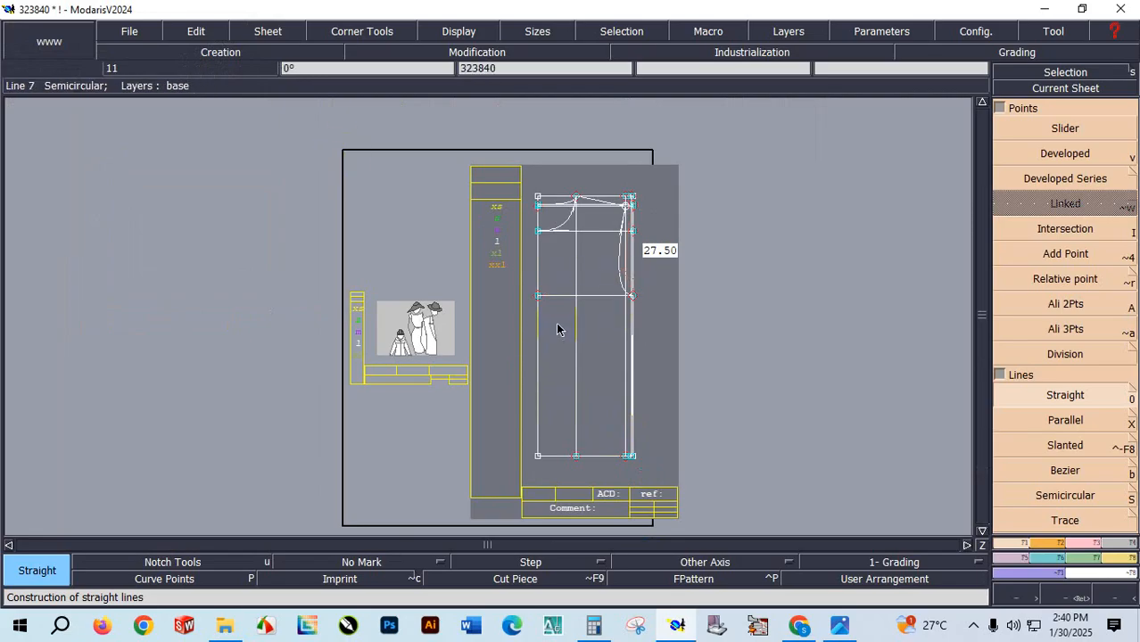
Copy the body pattern onto a new sheet and arrange all the sheets on the desk.
click(267, 31)
click(276, 68)
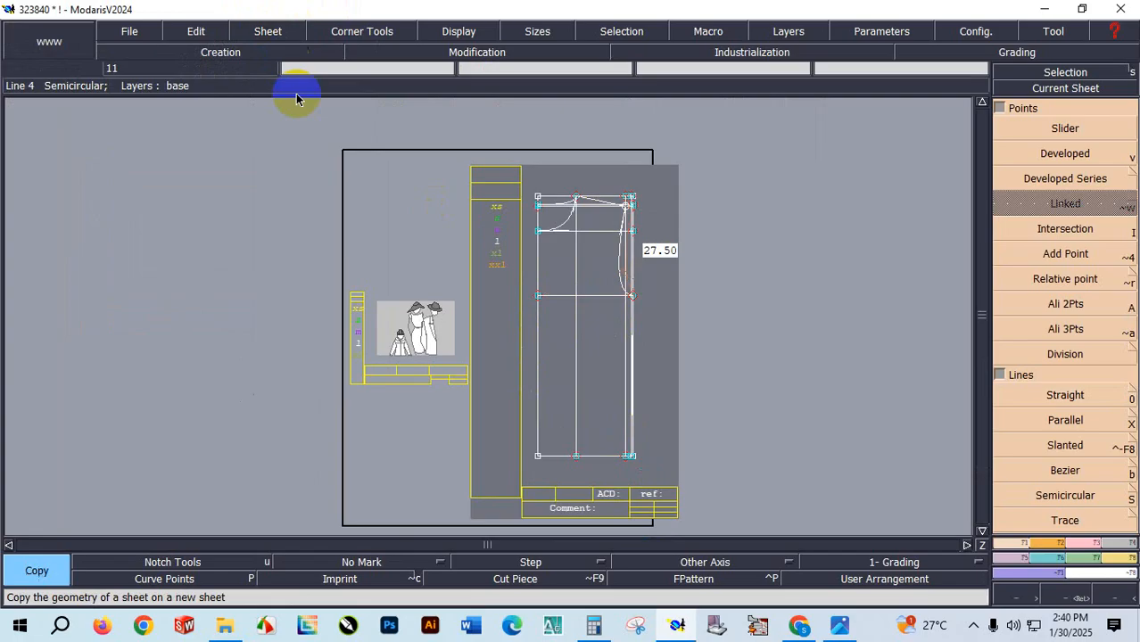
click(604, 320)
click(801, 318)
key(j)
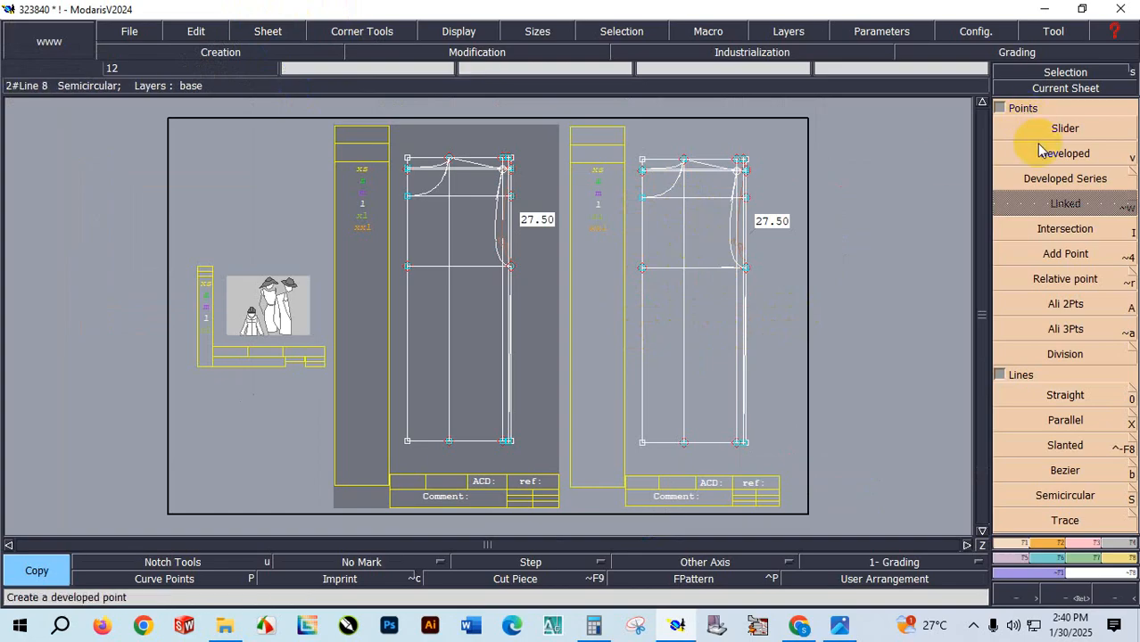
Delete the neck-width vertical and the horizontal construction lines from the copied sheet, and hide the curve handles.
key(F3)
click(1054, 117)
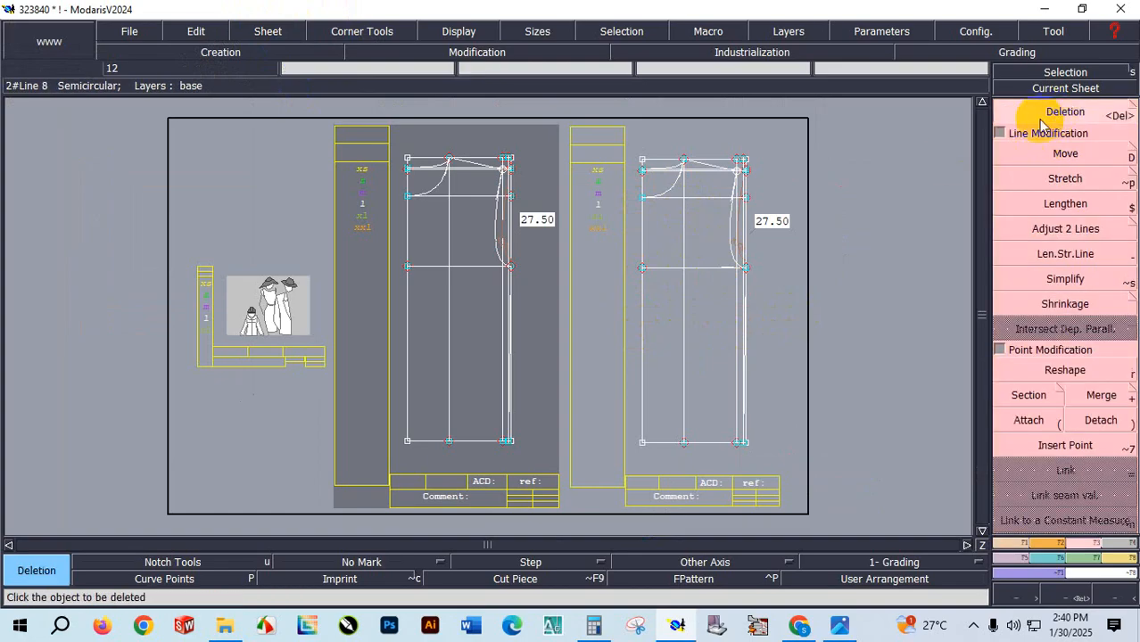
click(694, 316)
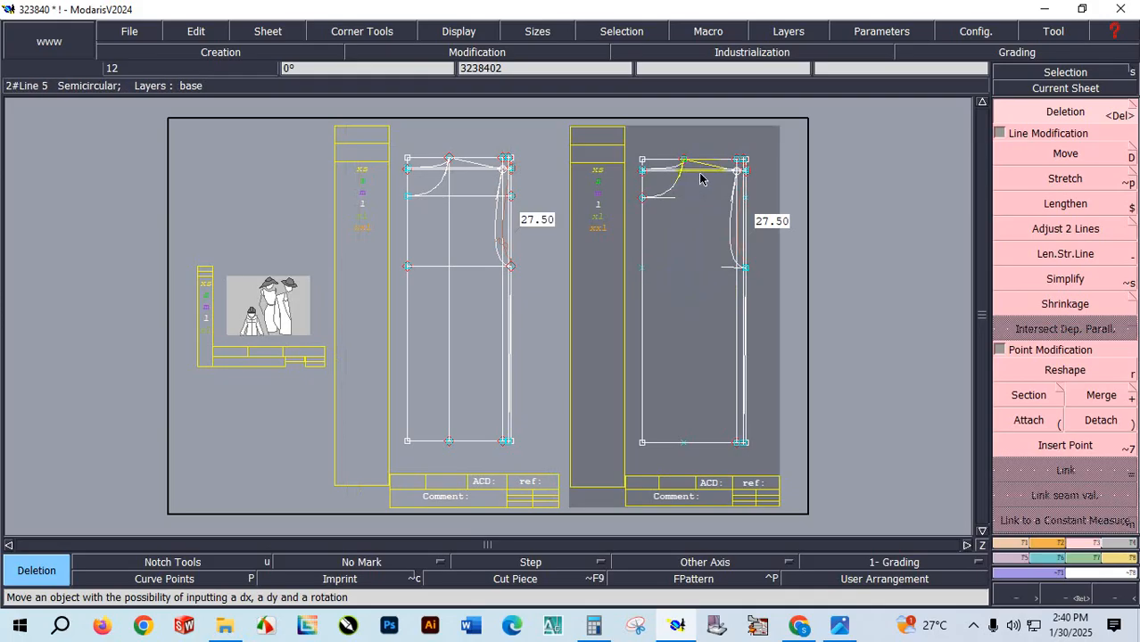
click(455, 27)
click(473, 390)
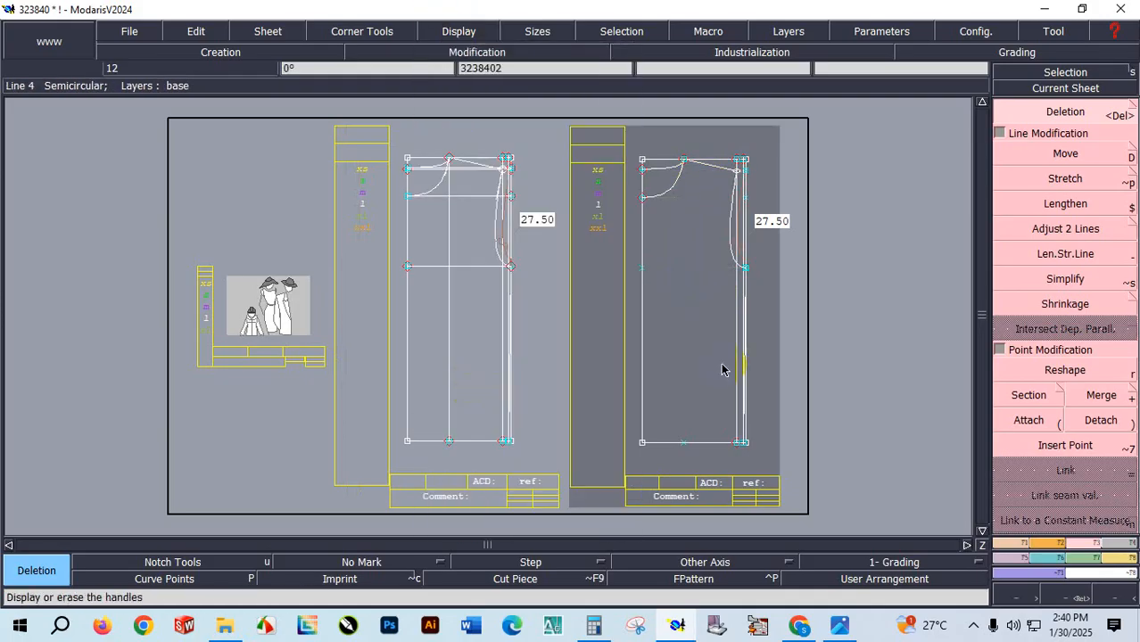
Delete the armhole length measurement, the 0.5 cm parallel line and the leftover hem points from the copied sheet.
scroll(741, 348, up, 5)
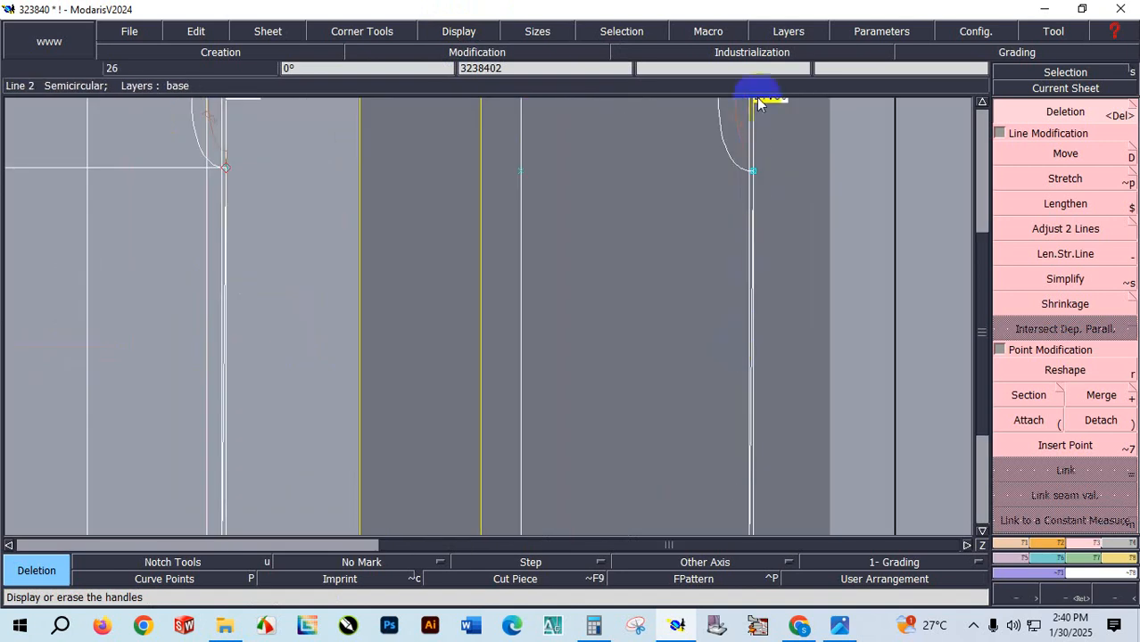
scroll(726, 183, up, 2)
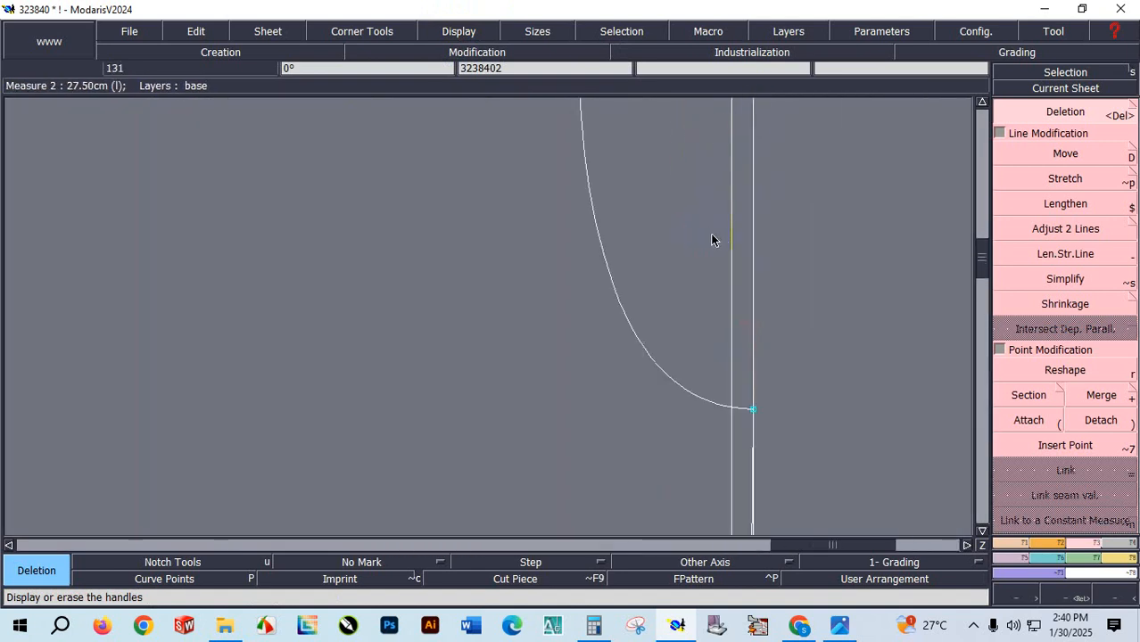
scroll(729, 243, down, 7)
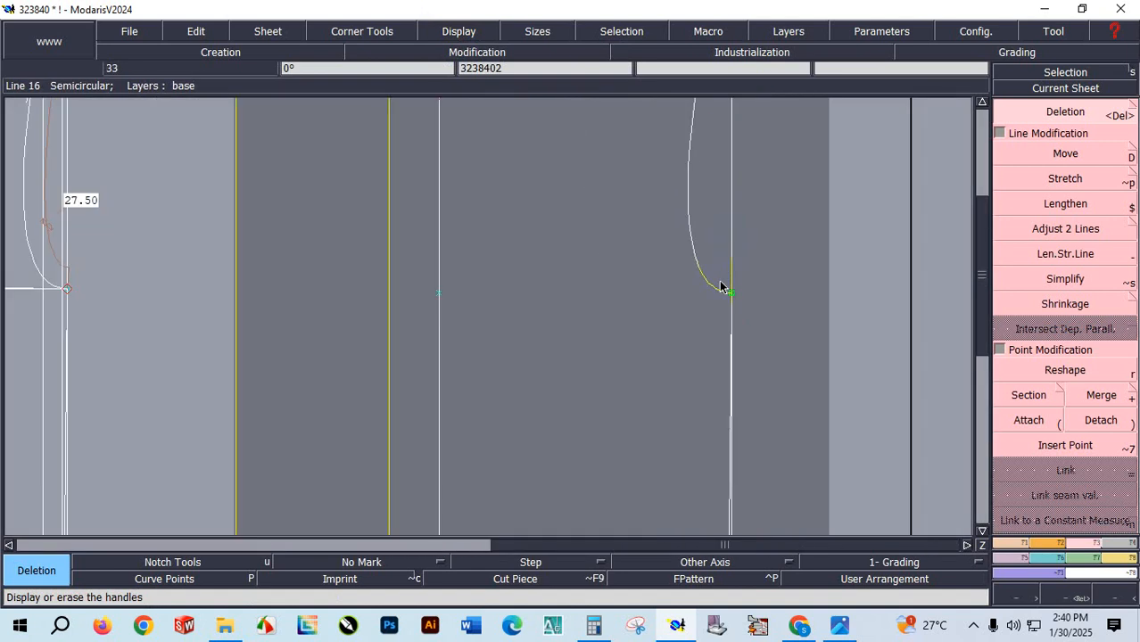
scroll(715, 428, up, 3)
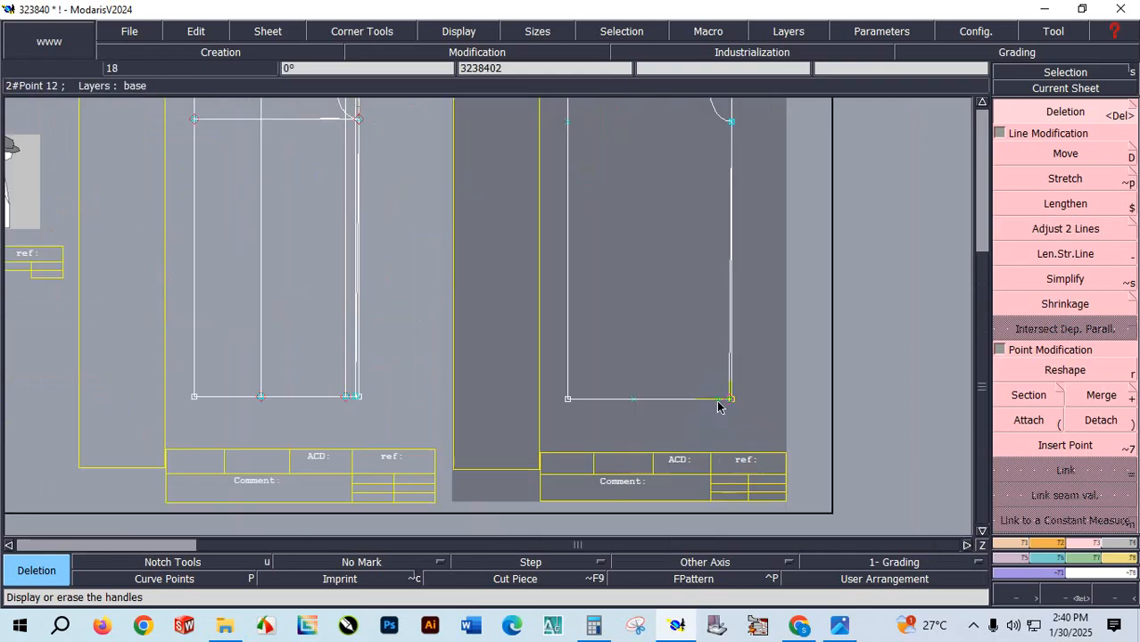
scroll(661, 334, down, 2)
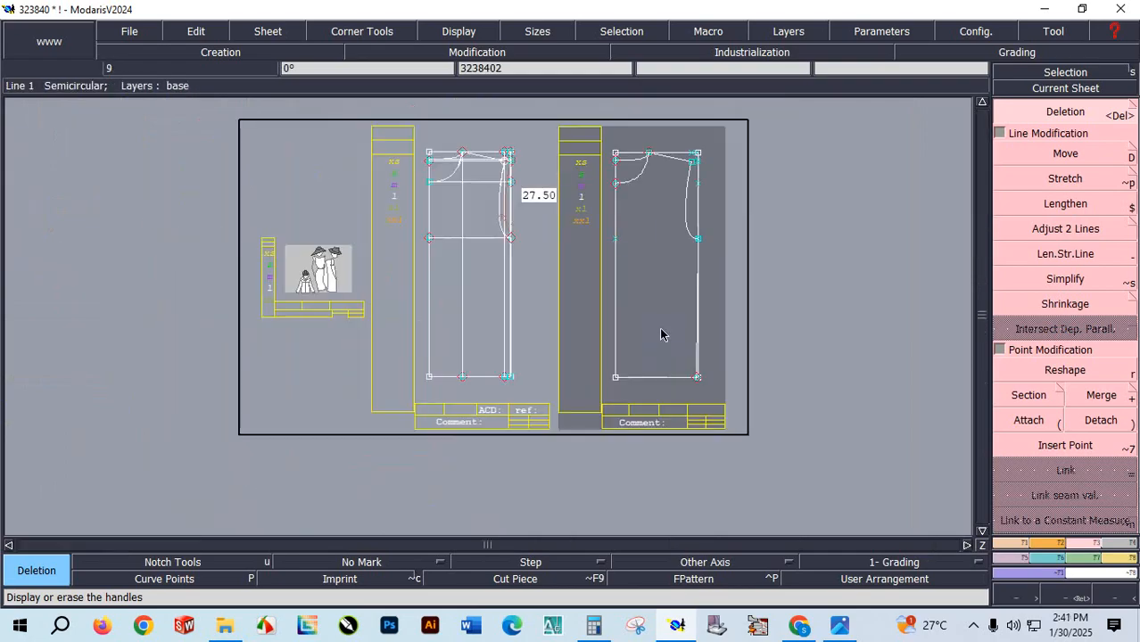
Delete the leftover underarm-level point on the copied sheet's centre line, and rearrange all the sheets on the desk.
scroll(687, 242, up, 3)
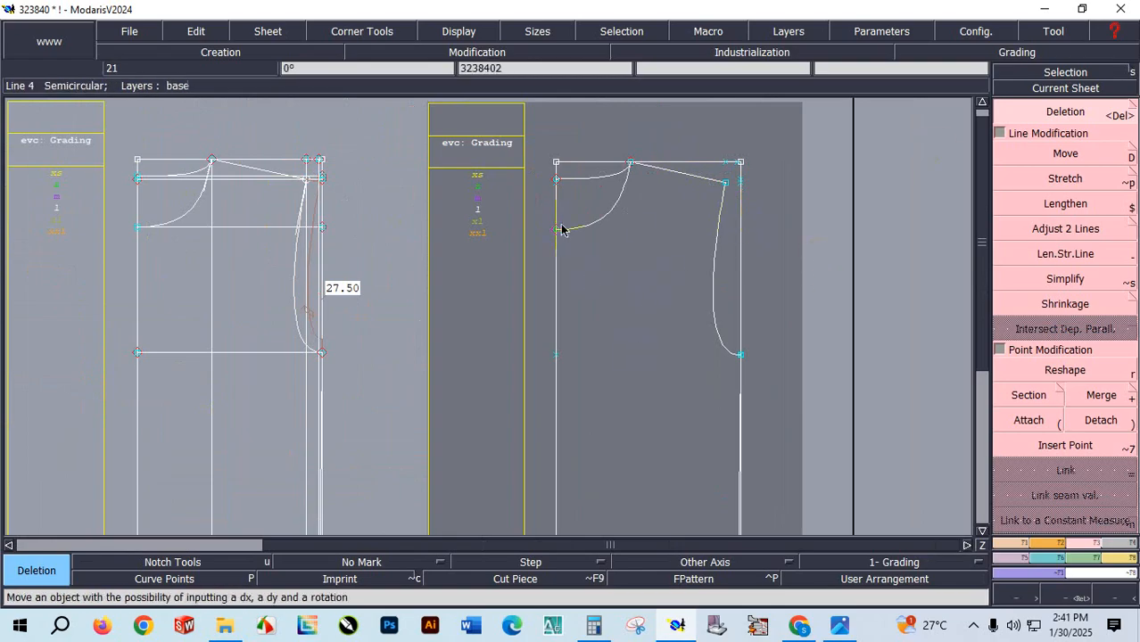
scroll(562, 229, up, 4)
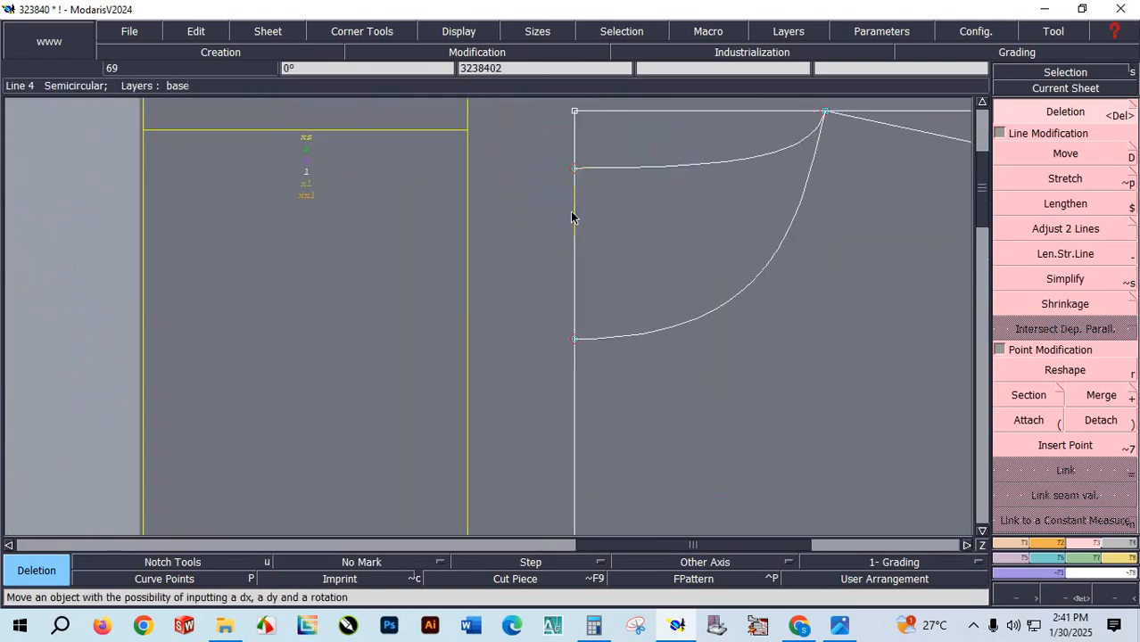
scroll(572, 273, down, 2)
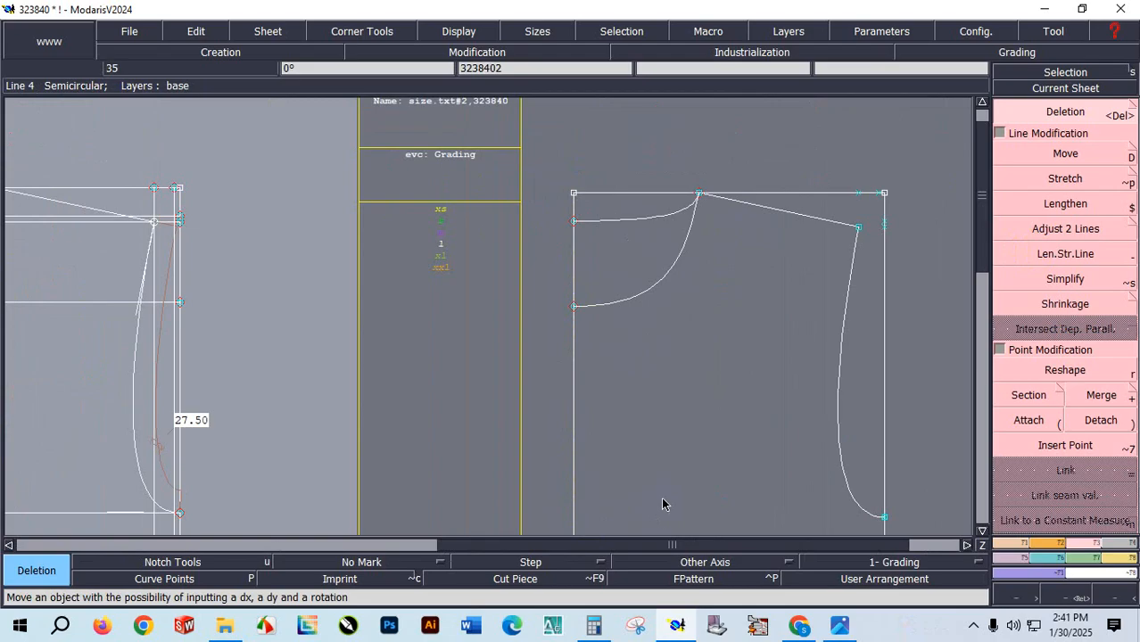
scroll(575, 513, down, 3)
key(j)
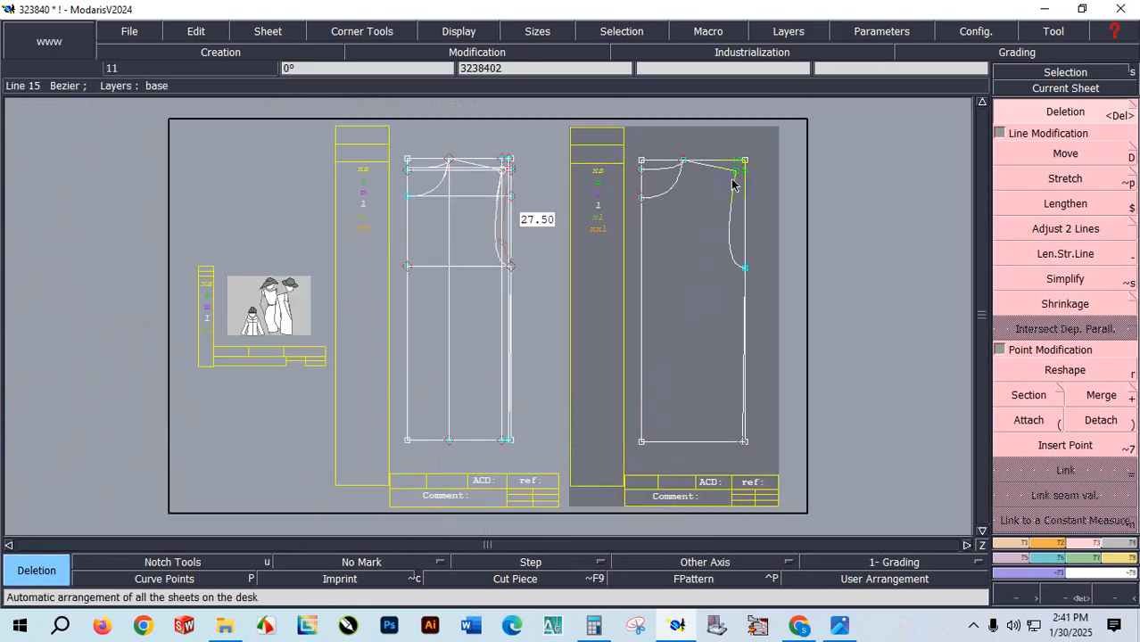
scroll(734, 181, up, 1)
scroll(698, 357, down, 1)
scroll(723, 415, up, 1)
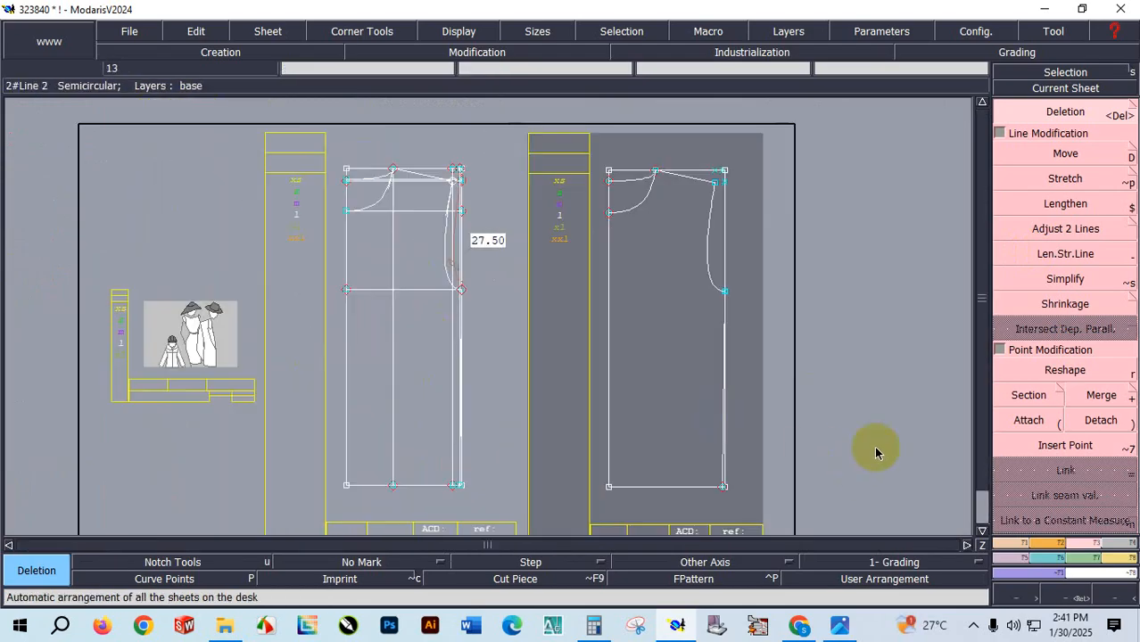
Extract the back and front body pieces with their seam lines from the cleaned sheet and arrange all the sheets.
key(F4)
click(1033, 495)
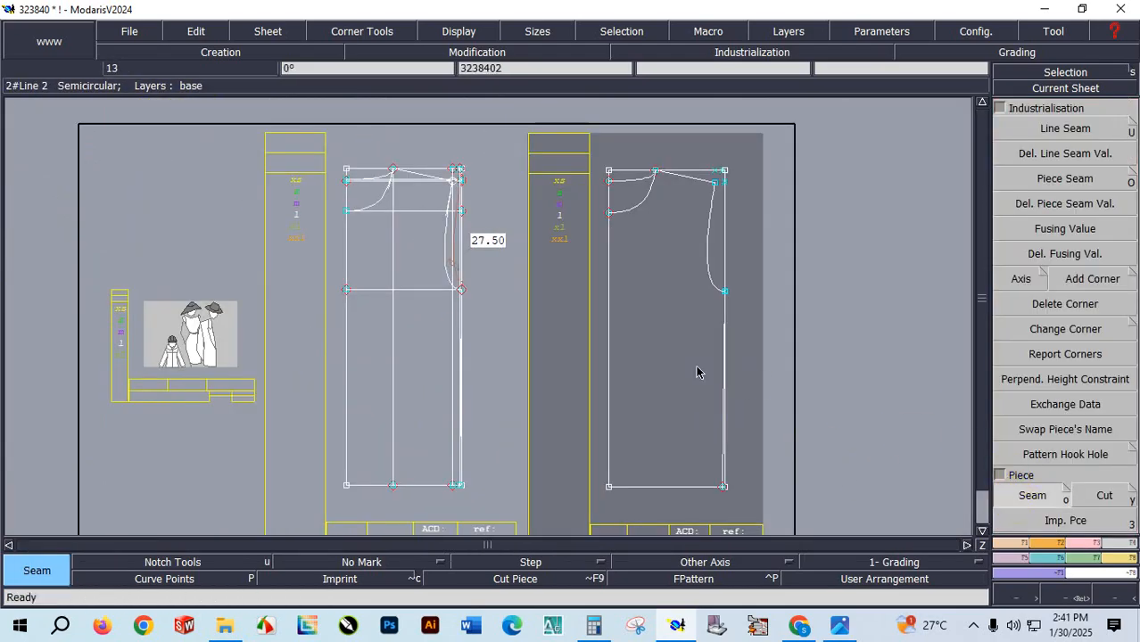
click(694, 366)
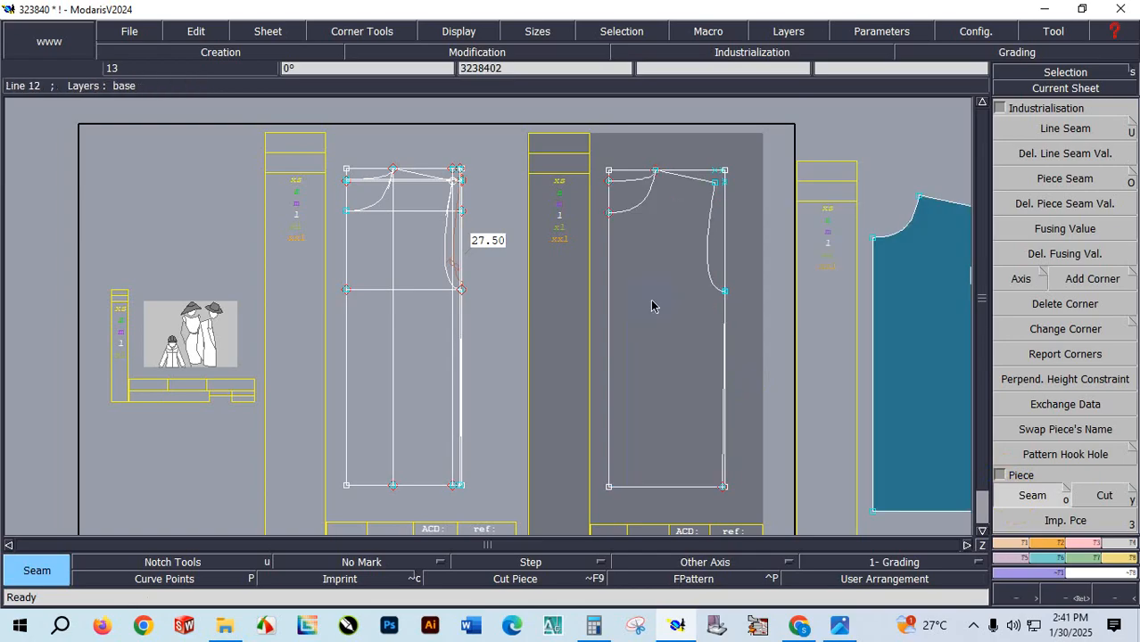
scroll(651, 306, down, 1)
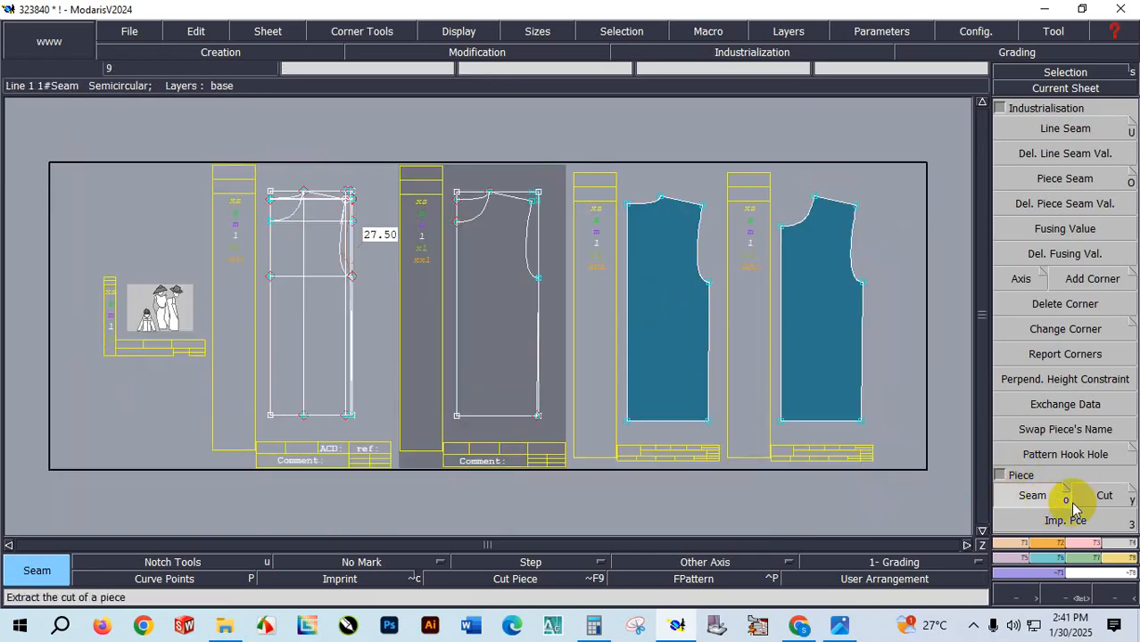
click(1035, 497)
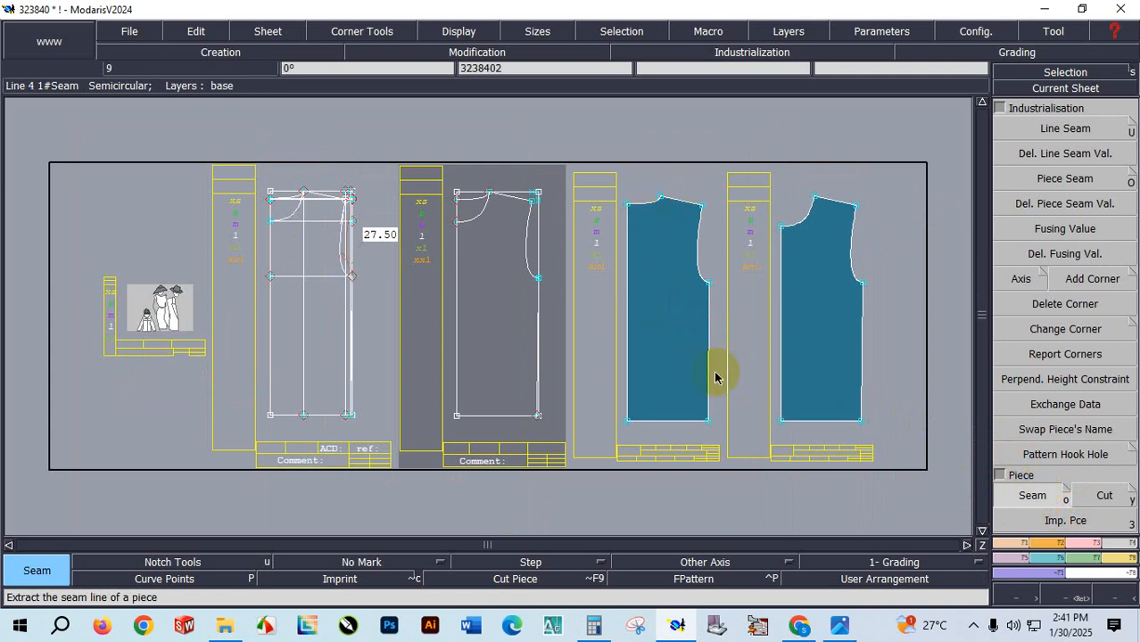
Add a 2 cm line seam allowance to the hems of the back and front pieces.
click(1035, 130)
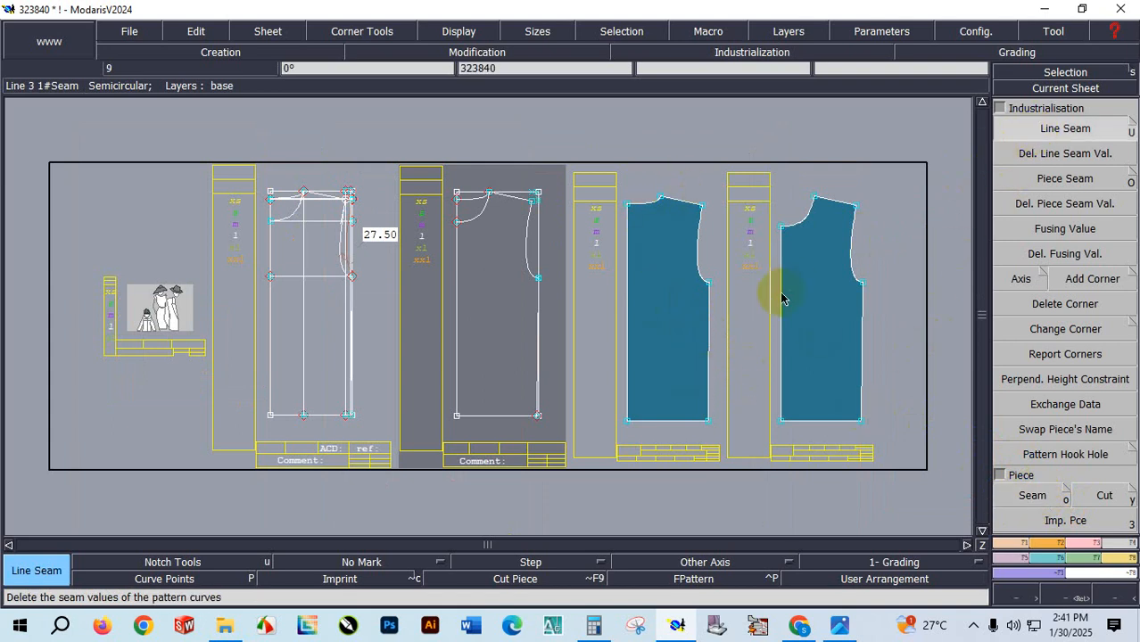
click(696, 423)
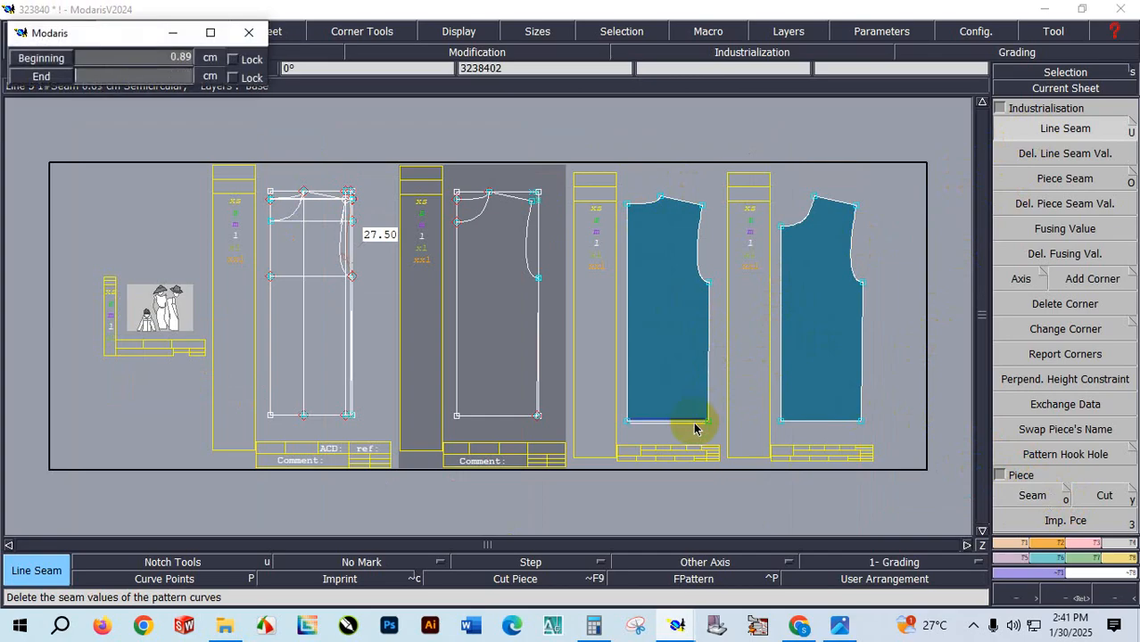
text(2)
key(Return)
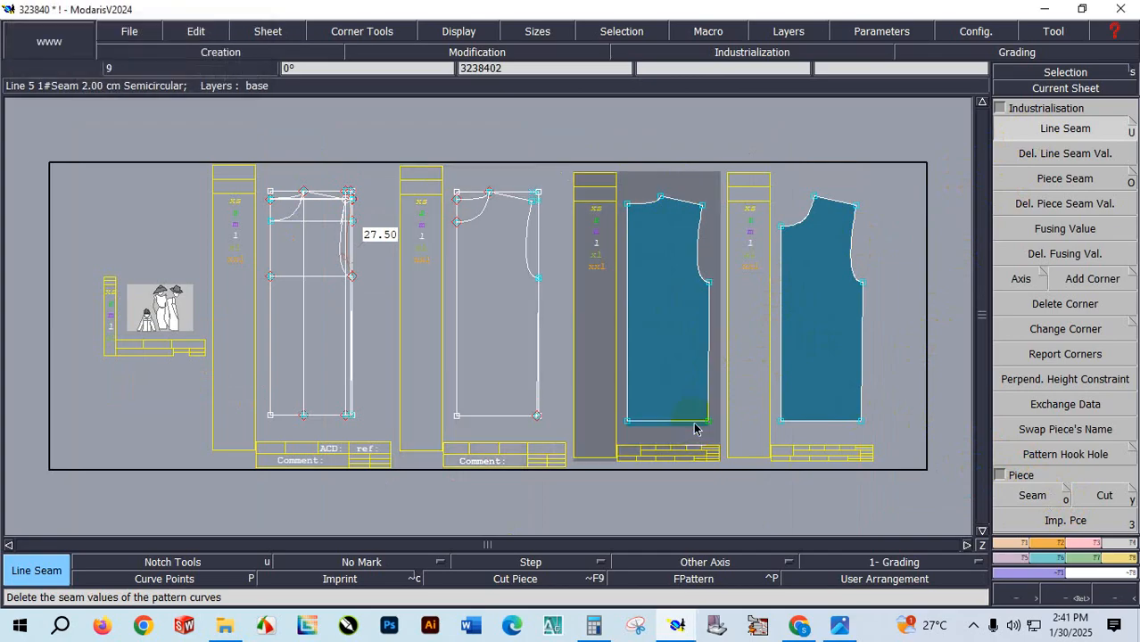
click(816, 422)
key(Return)
Try to add a seam allowance to the front piece's side seam, undoing and redoing the operation.
click(861, 356)
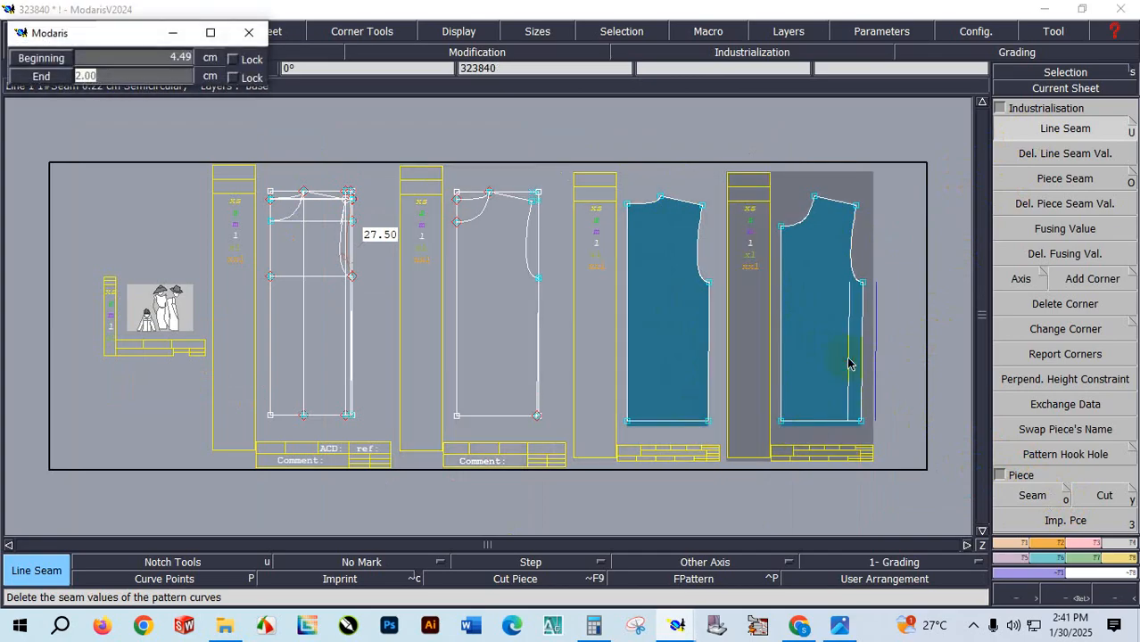
key(Return)
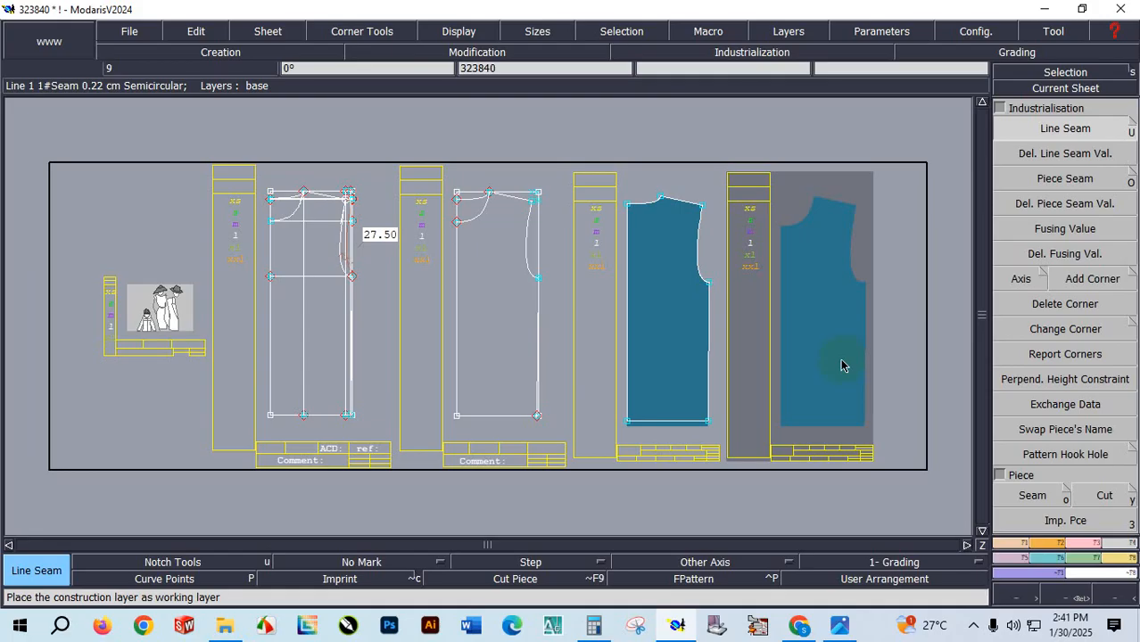
key(ctrl+z)
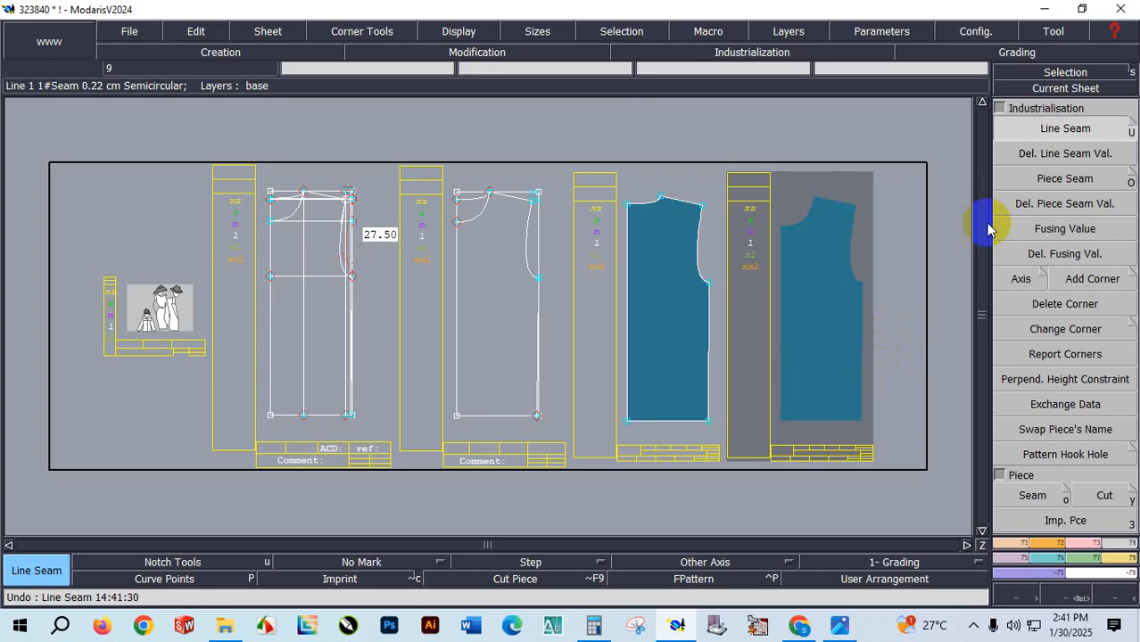
key(ctrl+w)
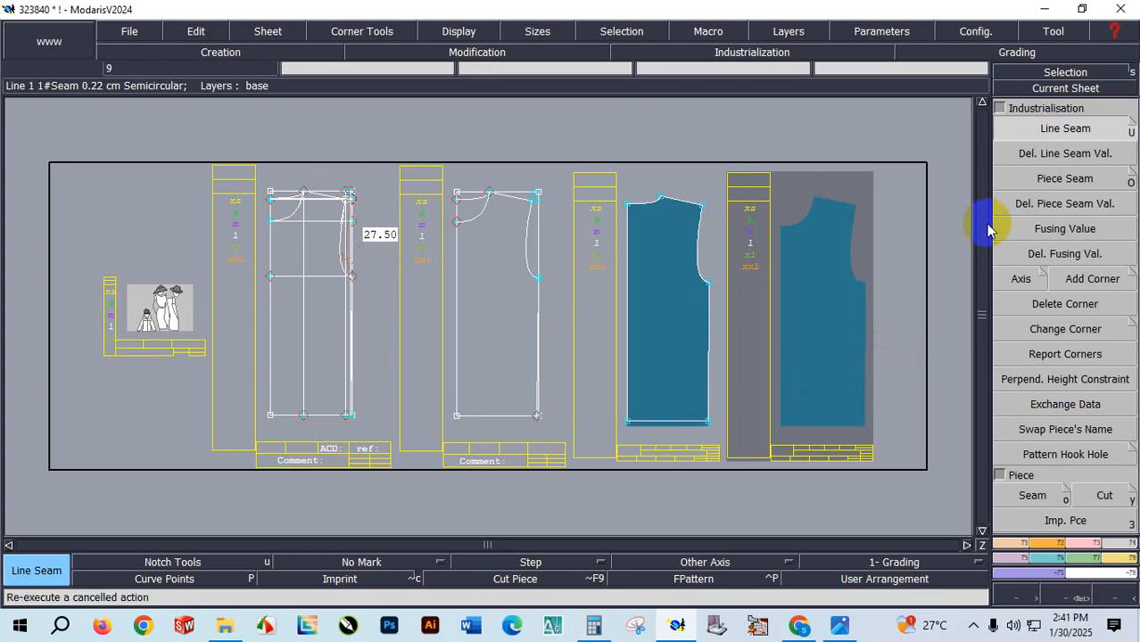
Delete the front piece's sheet from the desk.
click(266, 32)
click(274, 84)
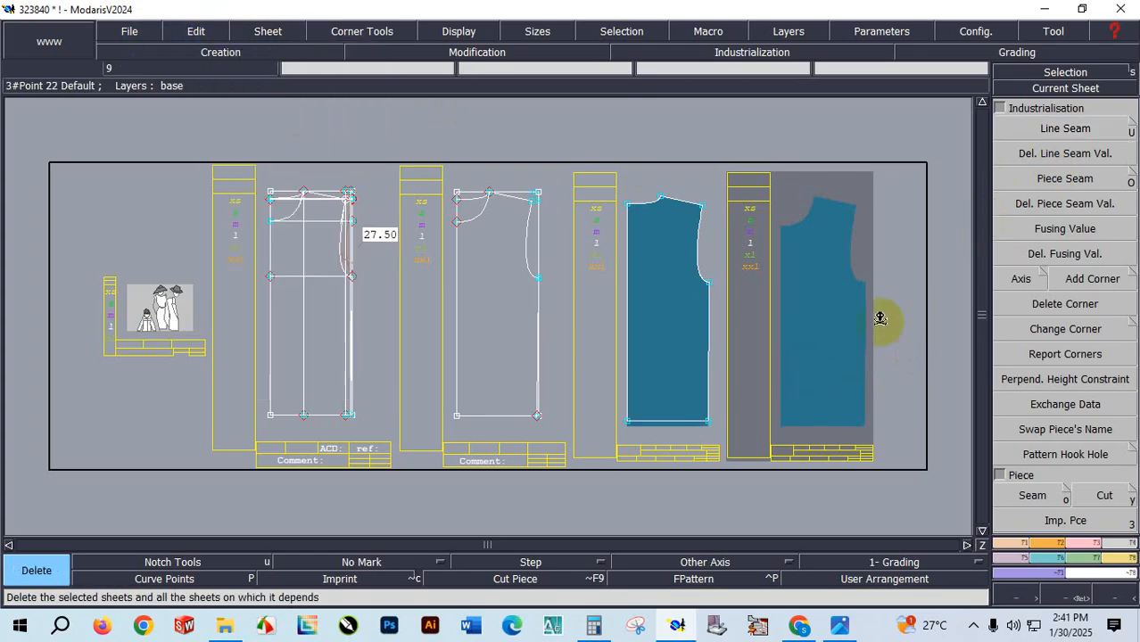
click(874, 317)
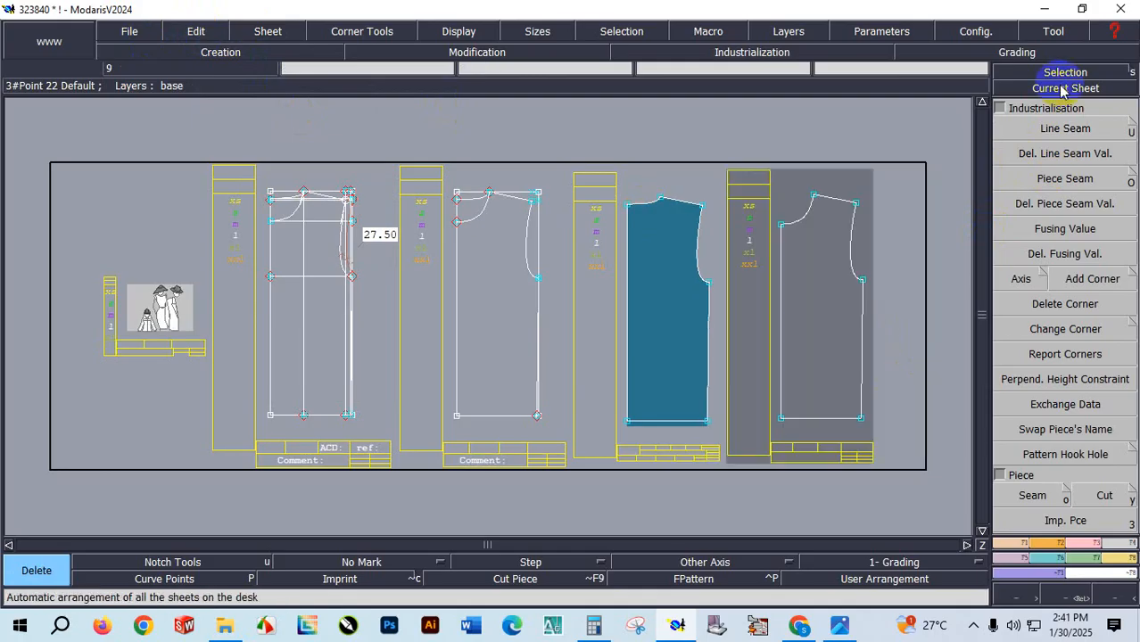
click(822, 273)
click(1062, 89)
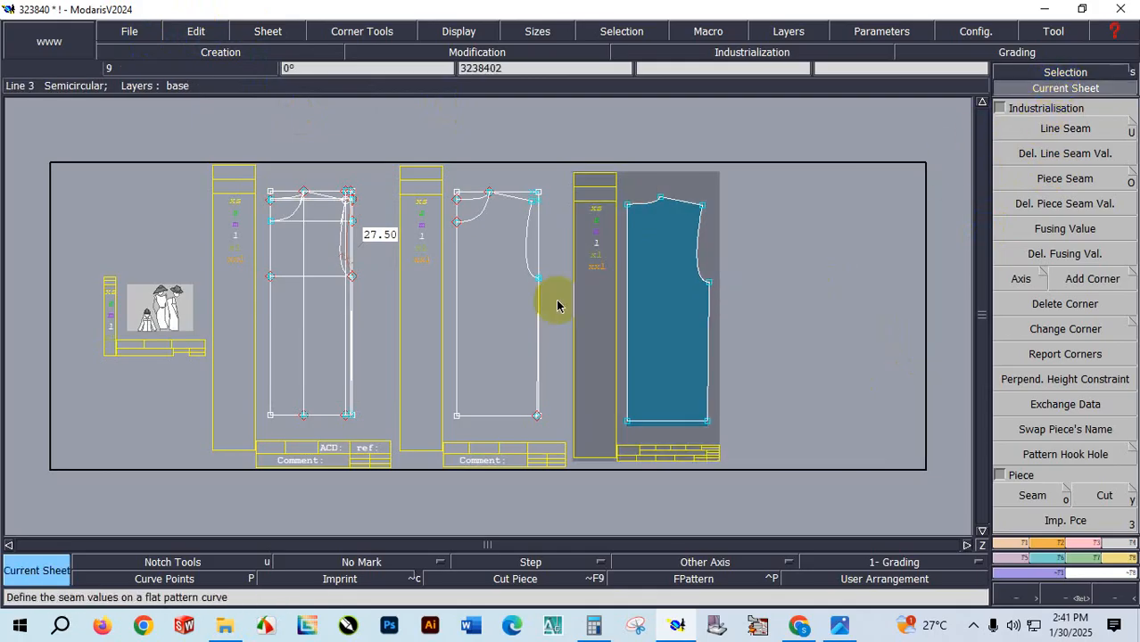
Extract the front body piece again from the cleaned sheet and rearrange all the sheets on the desk.
click(1033, 496)
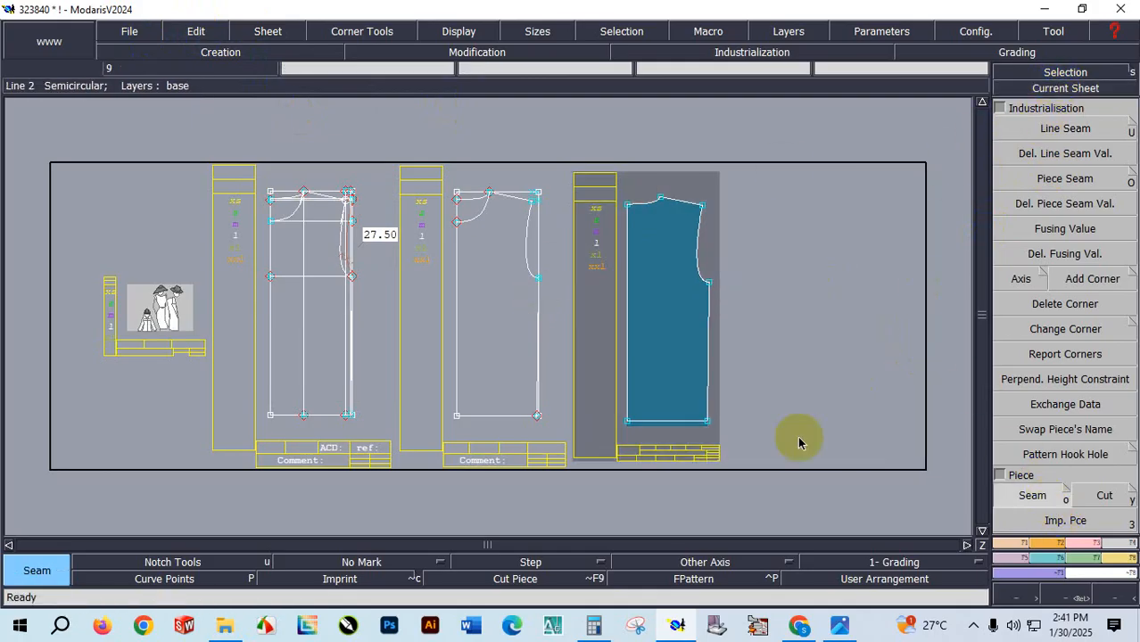
click(512, 272)
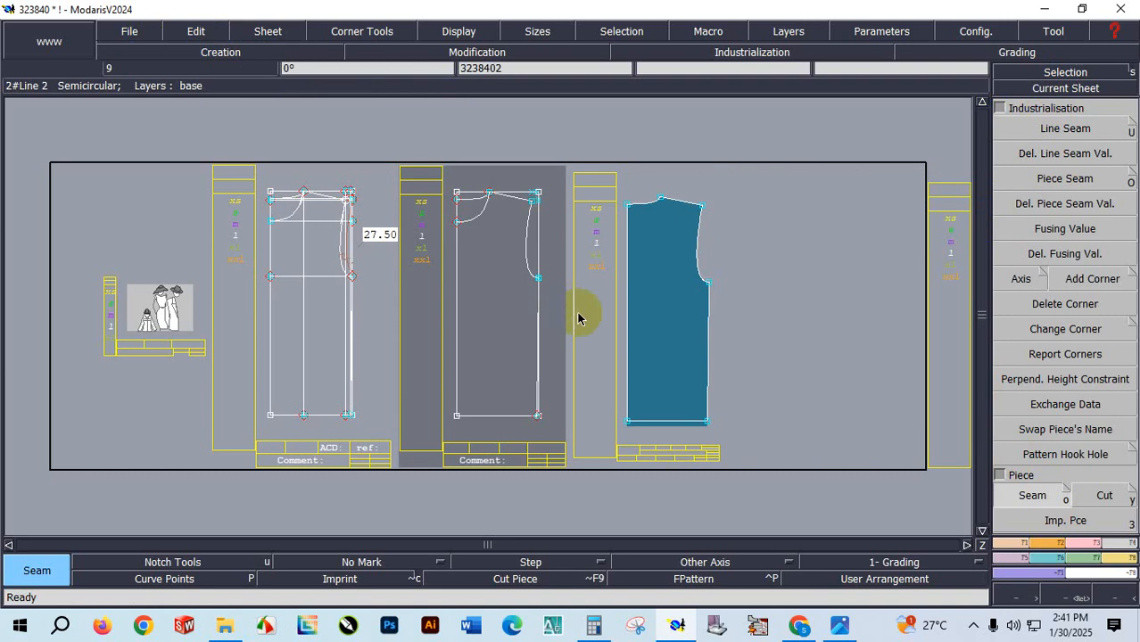
key(8)
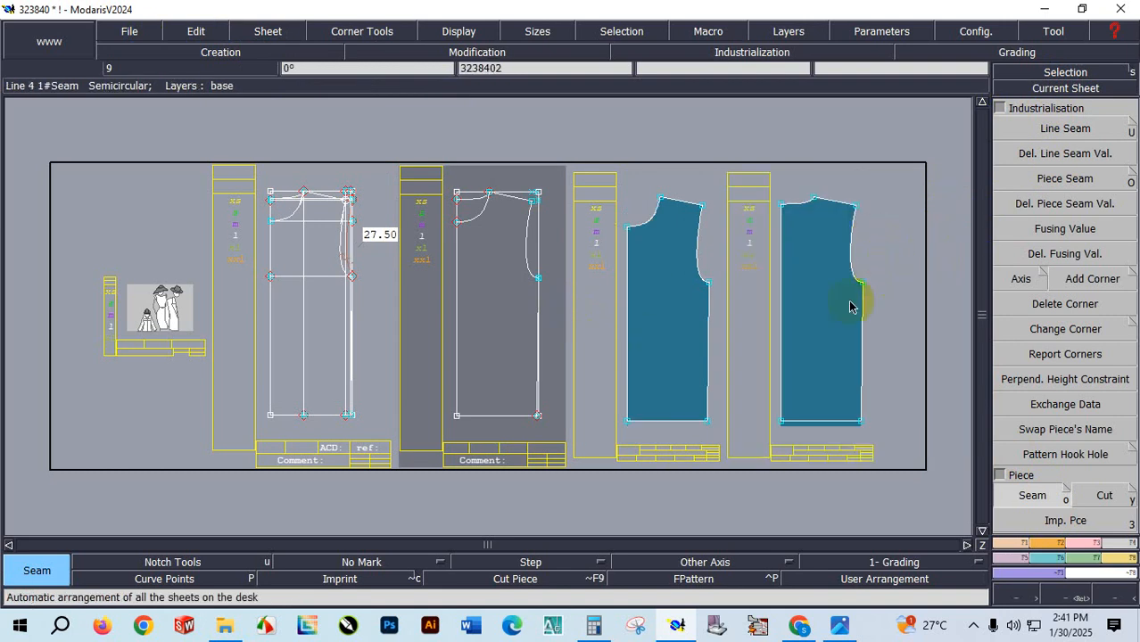
Add a 1 cm line seam allowance to the back piece's side seam, armhole, shoulder and neckline.
click(1088, 127)
click(860, 376)
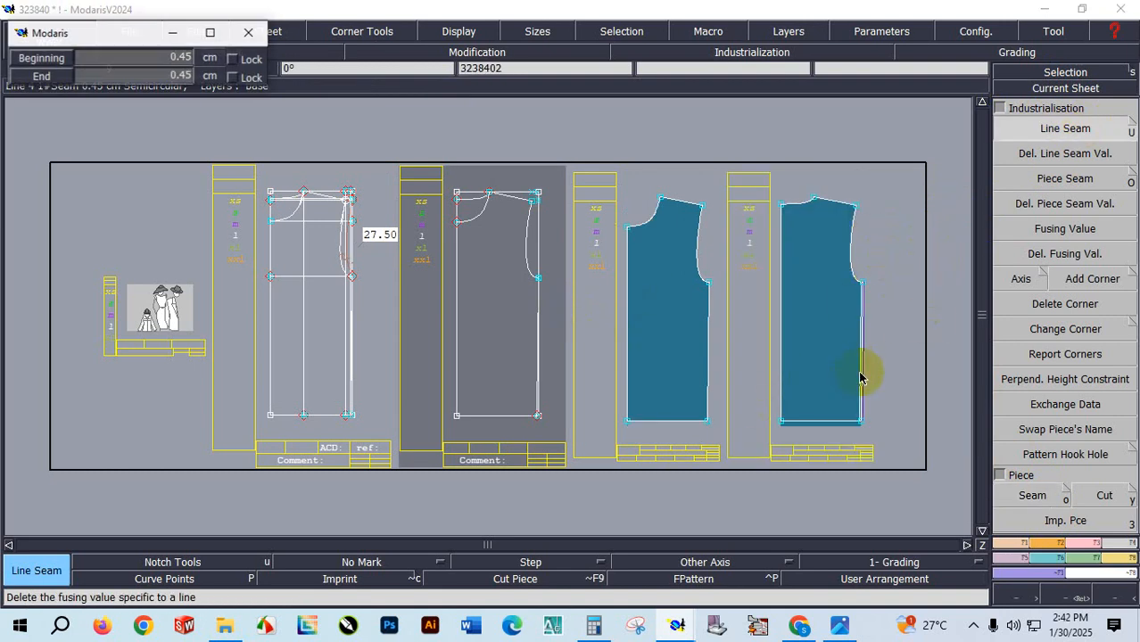
key(Return)
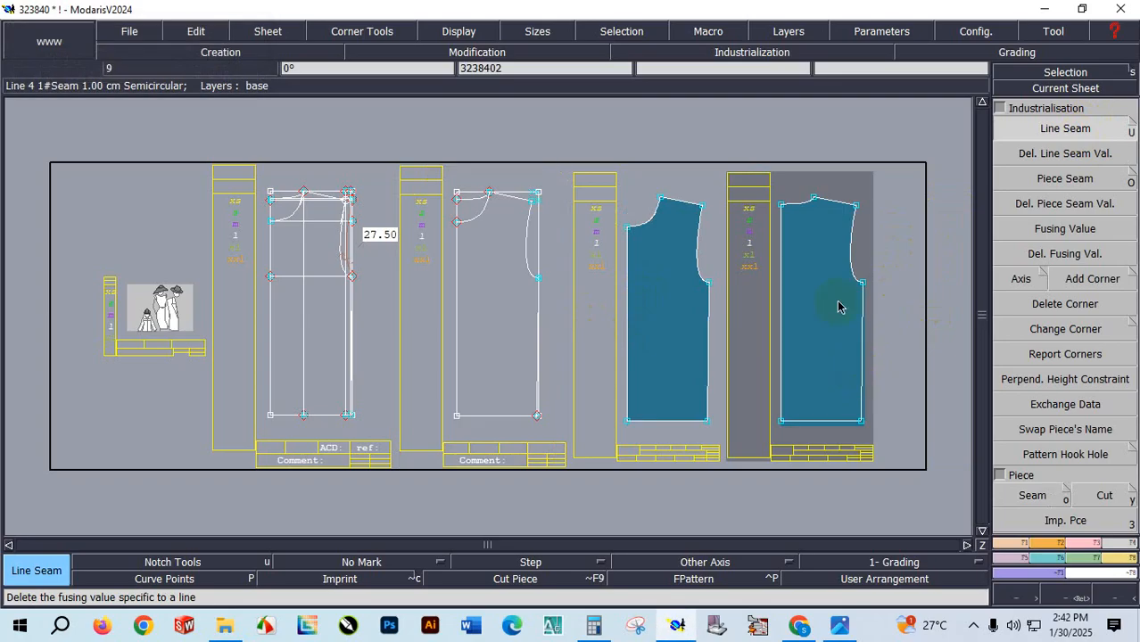
click(850, 260)
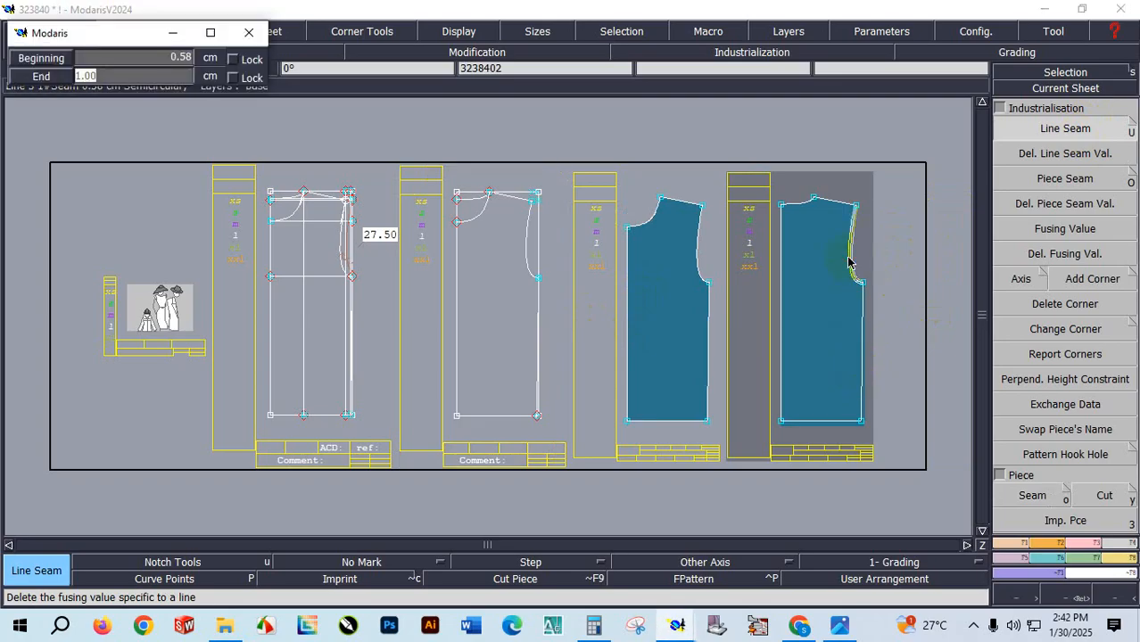
key(Tab)
key(Return)
click(834, 203)
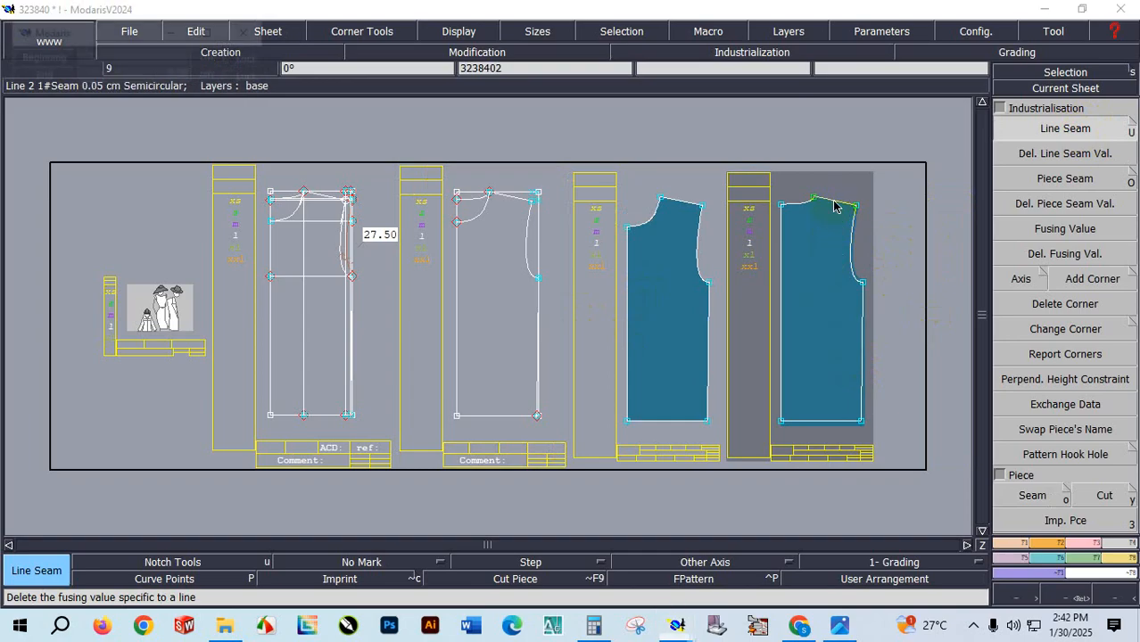
key(Return)
click(805, 210)
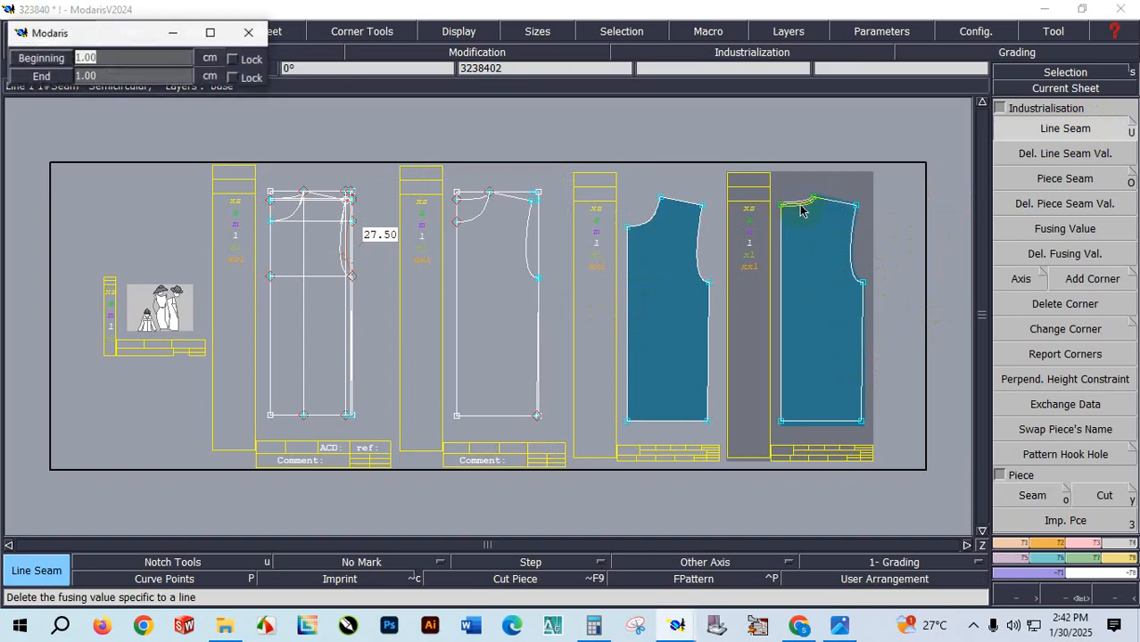
key(Return)
Add a 1 cm line seam allowance to the front piece's side seam, armhole, shoulder and neckline.
click(704, 320)
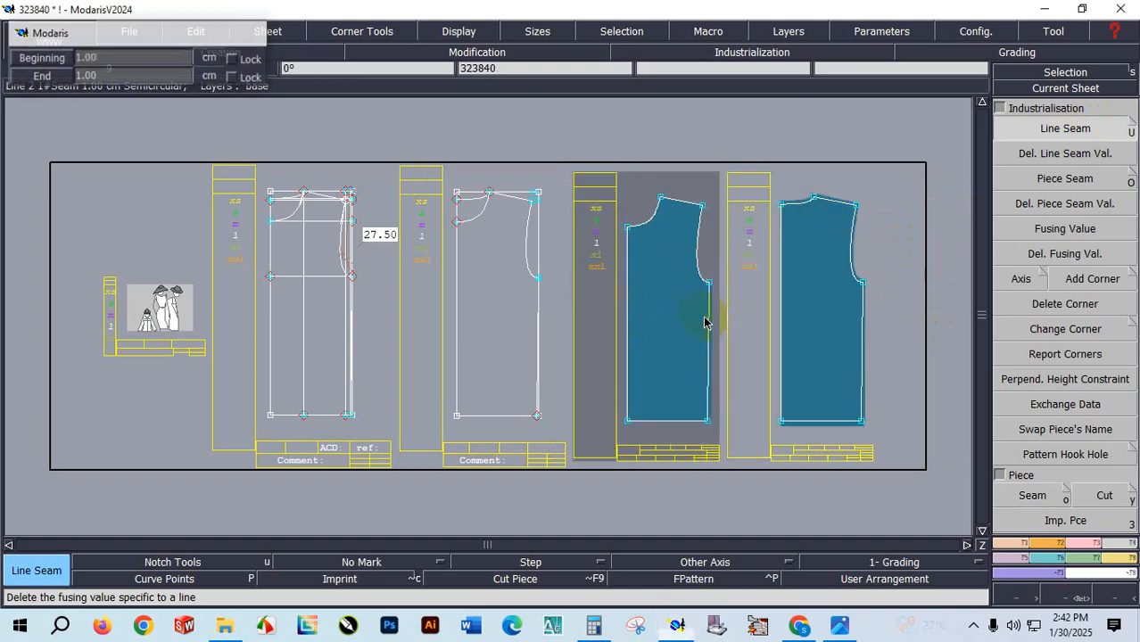
key(Return)
click(703, 278)
key(Return)
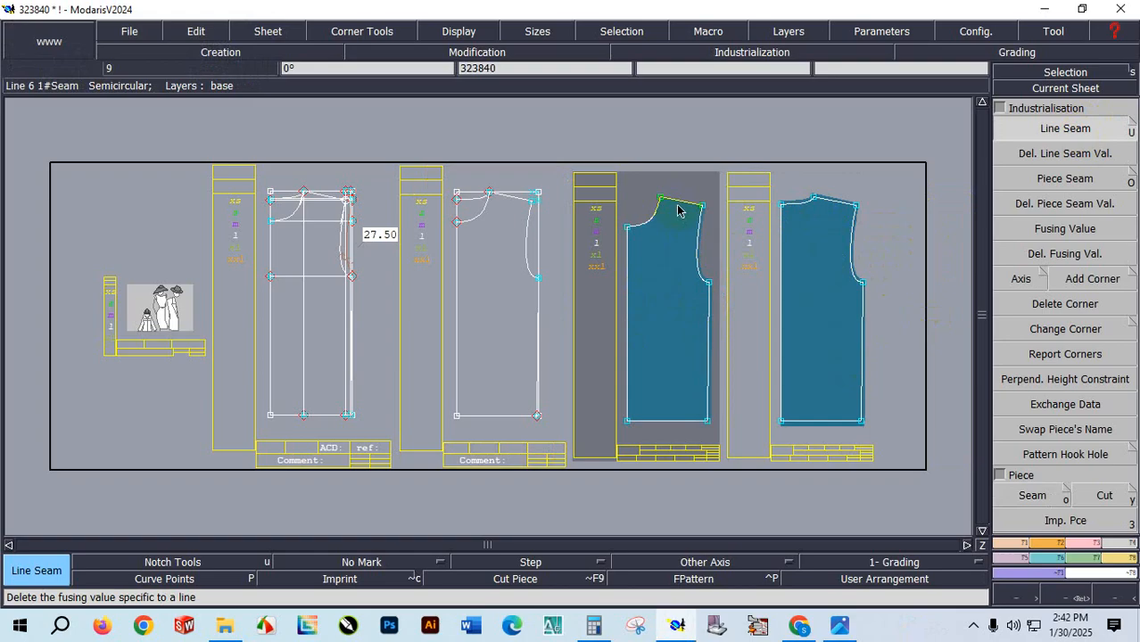
click(677, 203)
key(Return)
click(654, 223)
key(Return)
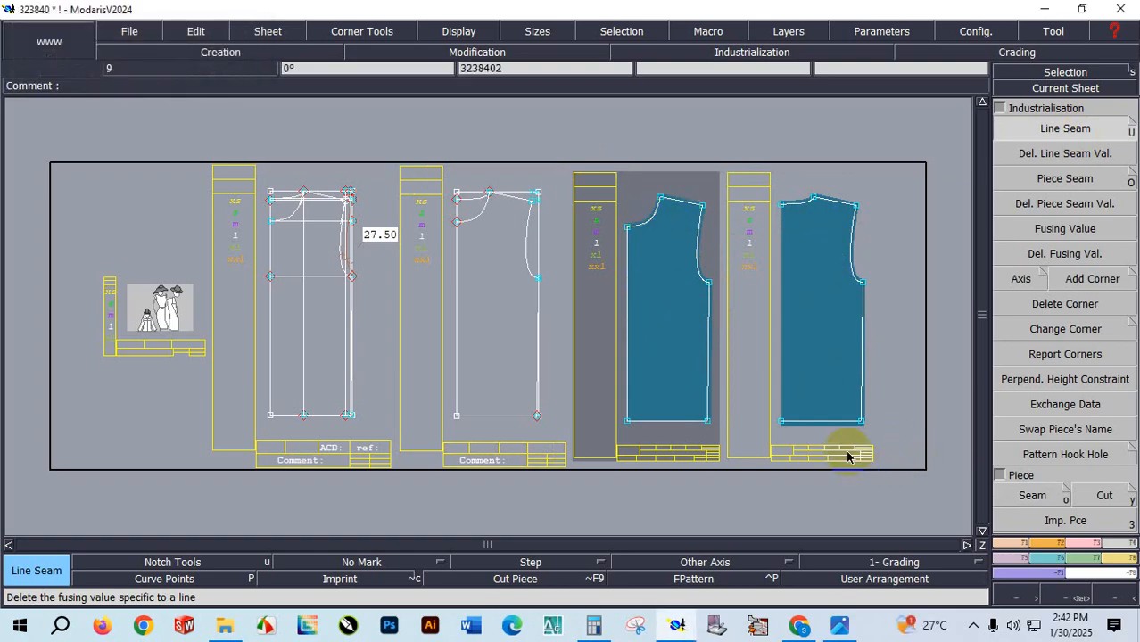
Add a 2 cm line seam allowance to the re-extracted front piece's hem.
scroll(746, 438, down, 2)
click(707, 429)
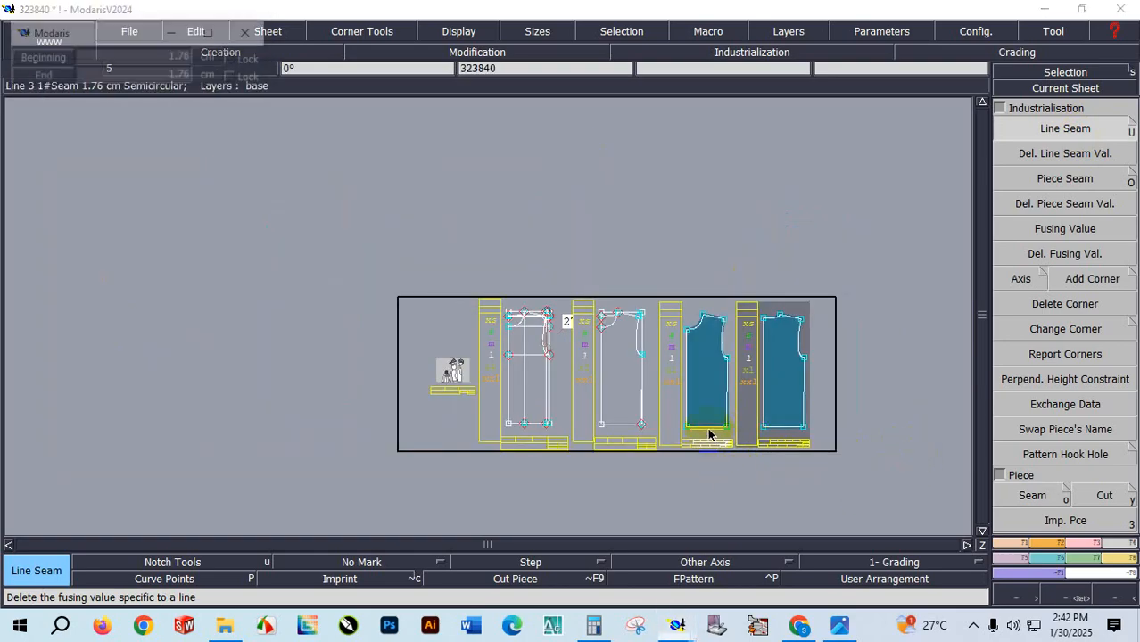
key(Up)
text(2)
key(Up)
key(Return)
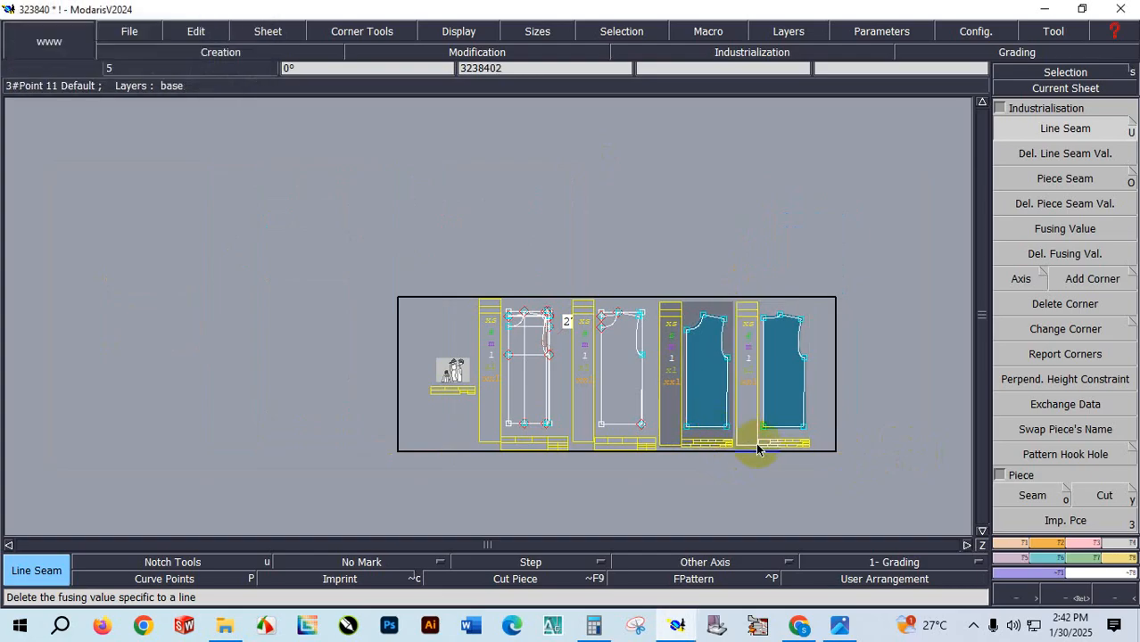
scroll(759, 446, up, 1)
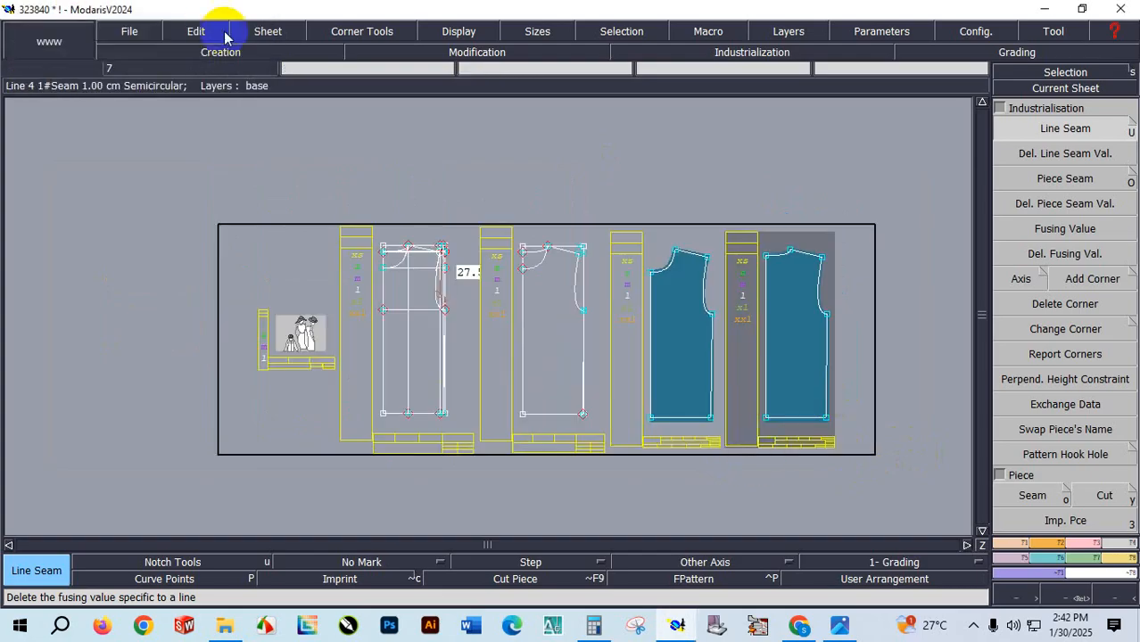
Consult the measurement chart in Capture.JPG, close it, and create a new blank sheet.
click(839, 627)
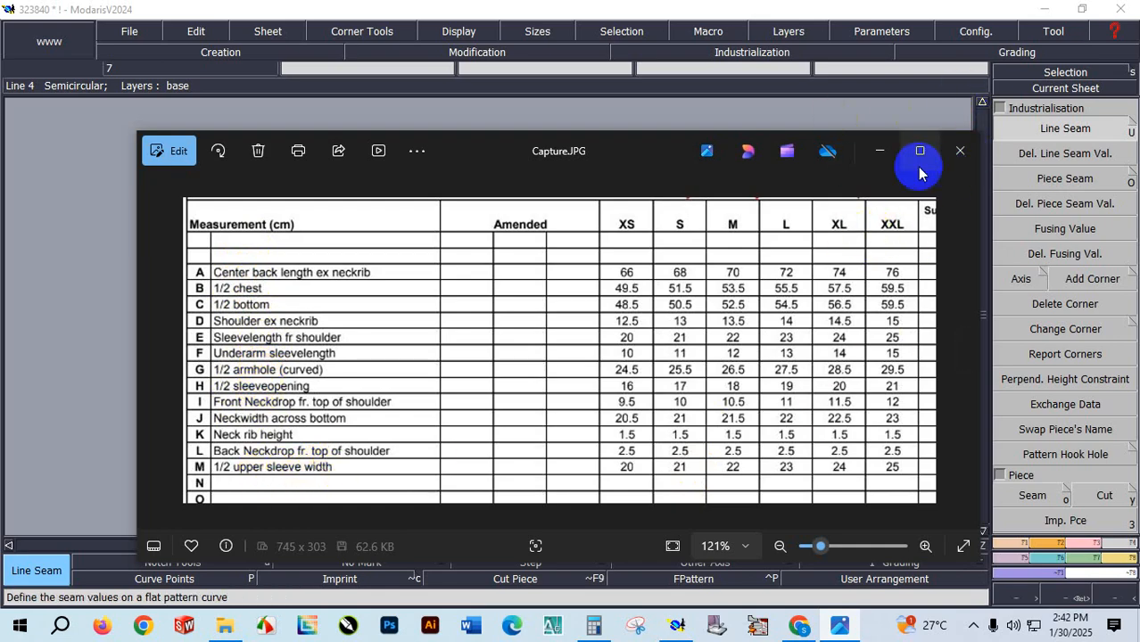
click(958, 153)
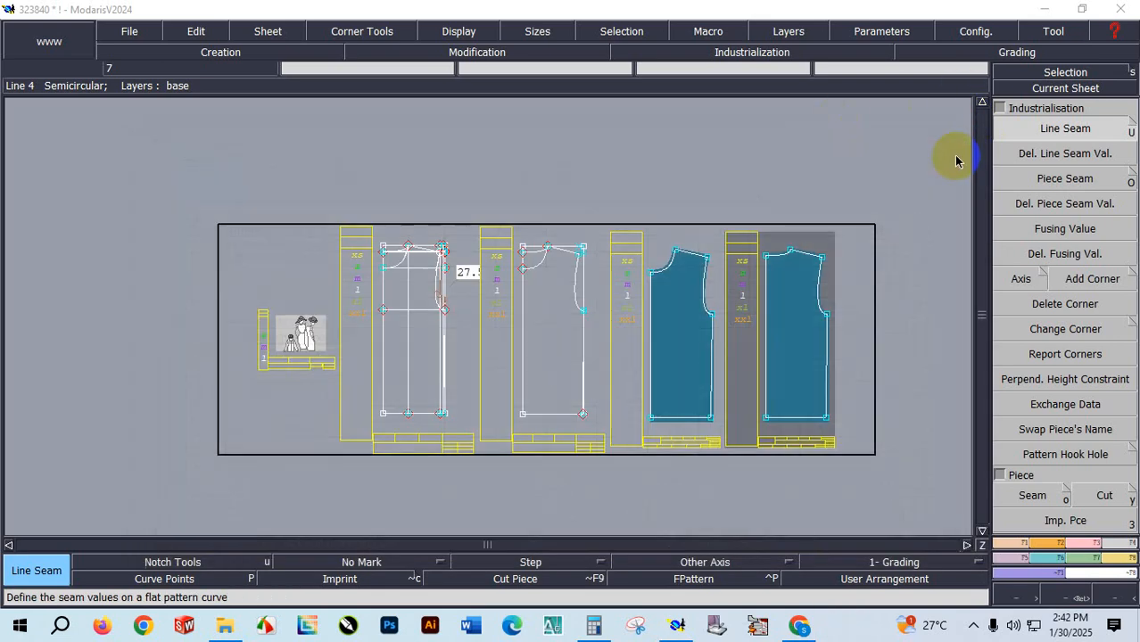
click(268, 31)
click(286, 52)
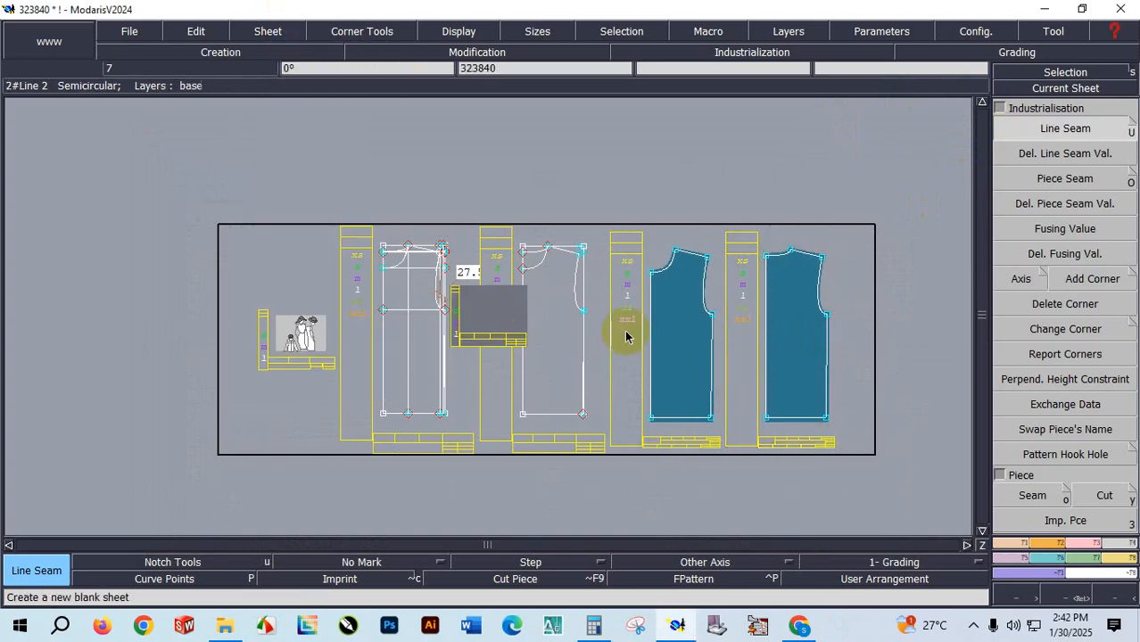
Draw a 25 by 25 cm rectangle on the new blank sheet.
scroll(489, 330, up, 3)
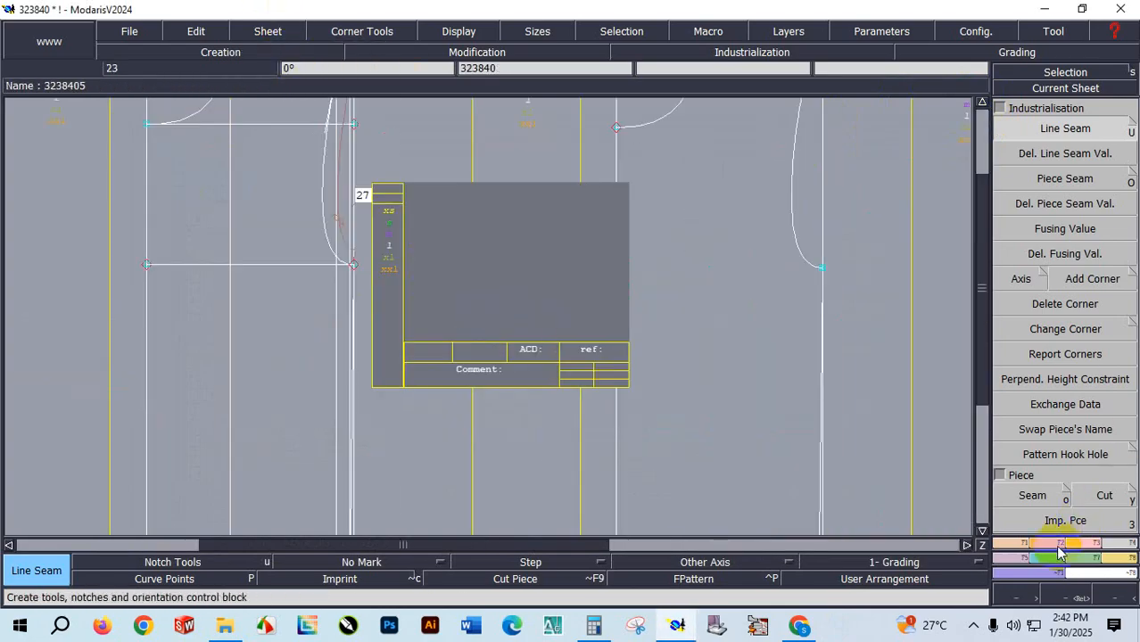
key(F4)
click(1055, 510)
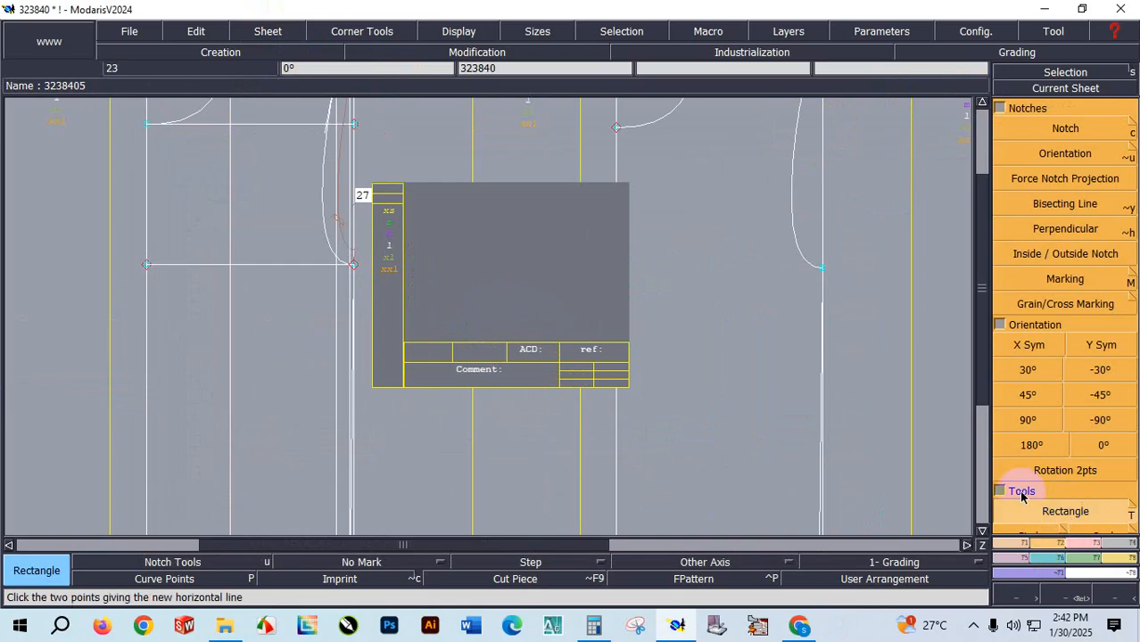
click(452, 223)
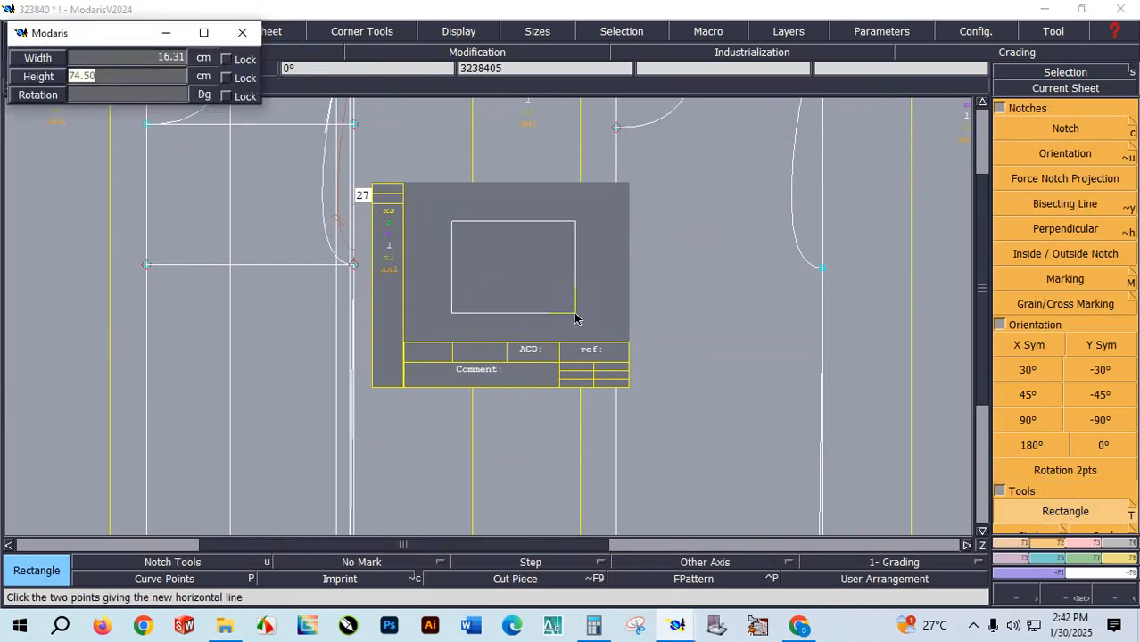
text(25)
key(Return)
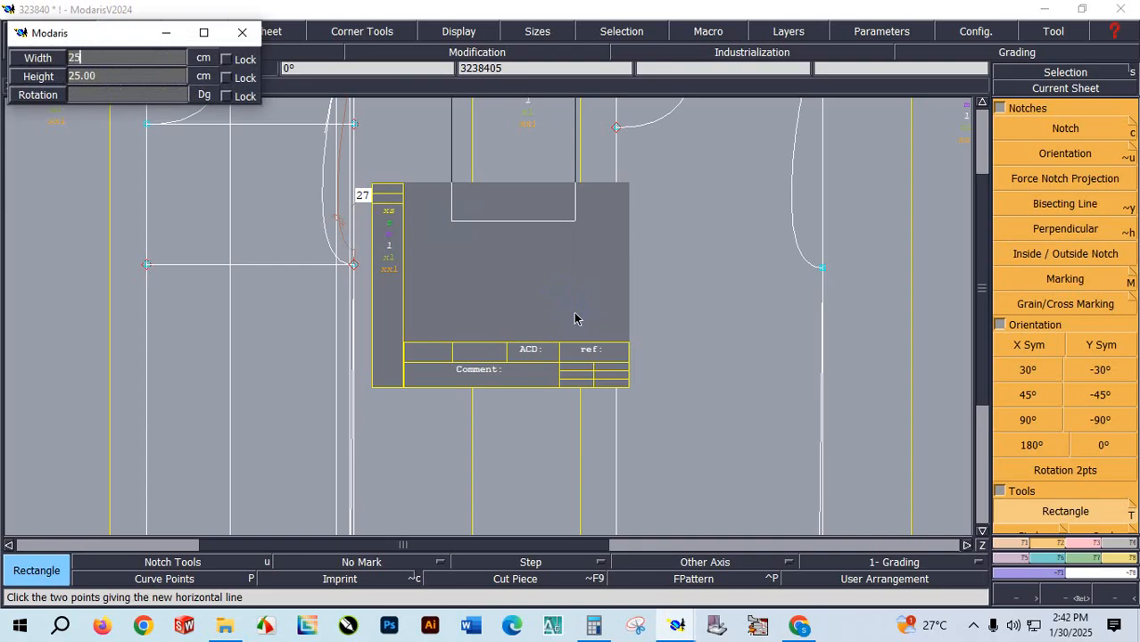
text(25)
key(Return)
click(565, 311)
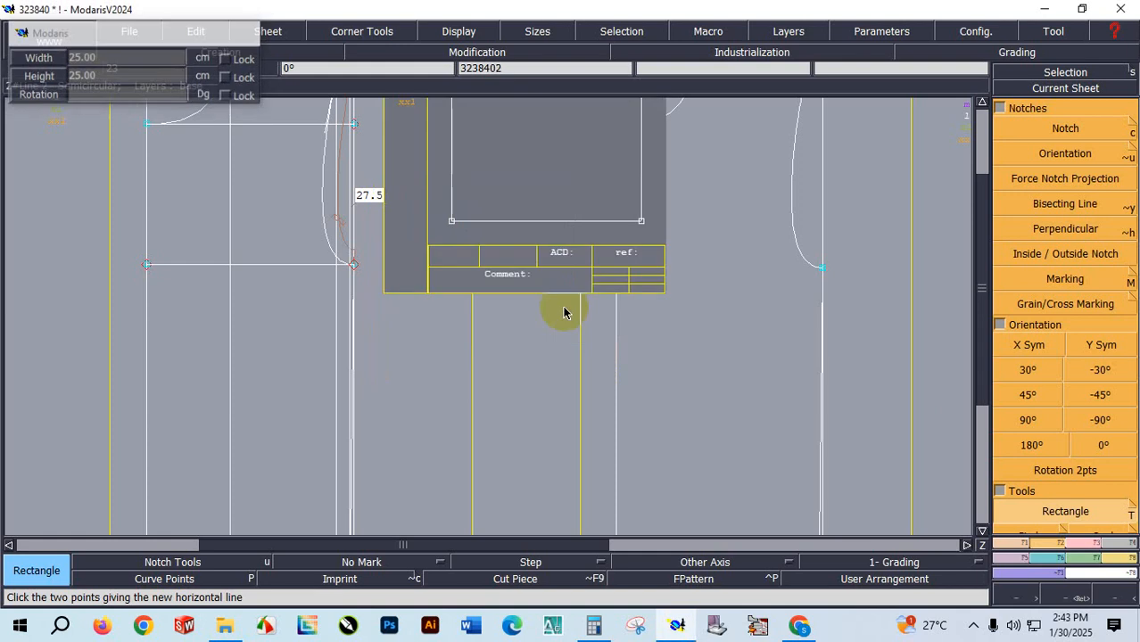
Create a vertical parallel line inside the square, 21 cm from its left edge.
key(8)
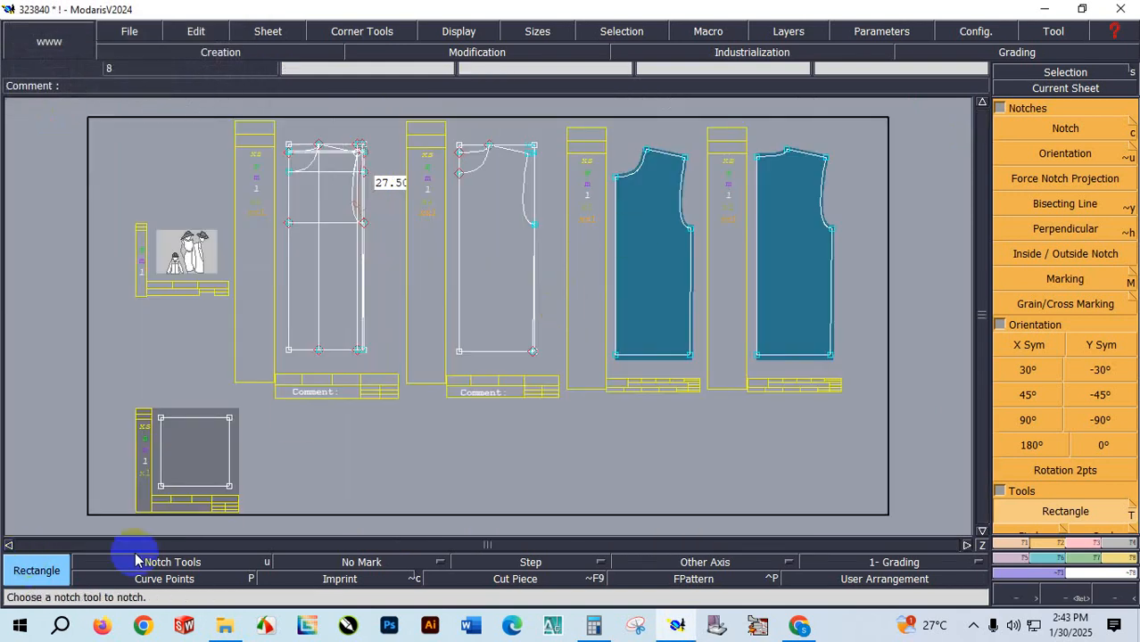
scroll(146, 508, up, 2)
scroll(1061, 500, up, 5)
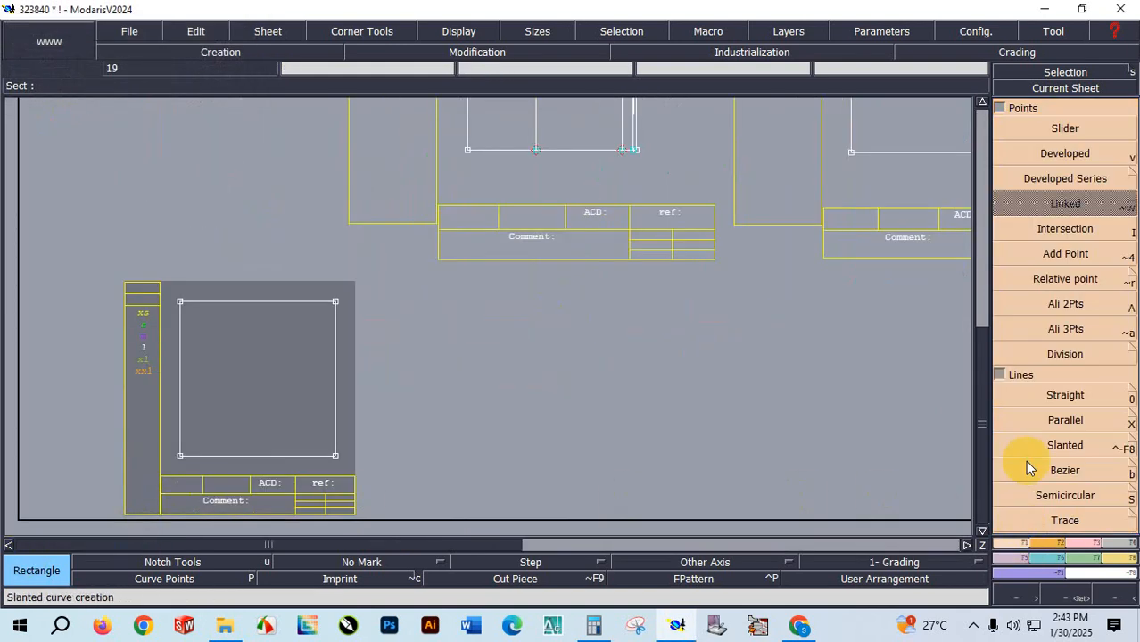
click(1062, 420)
click(181, 391)
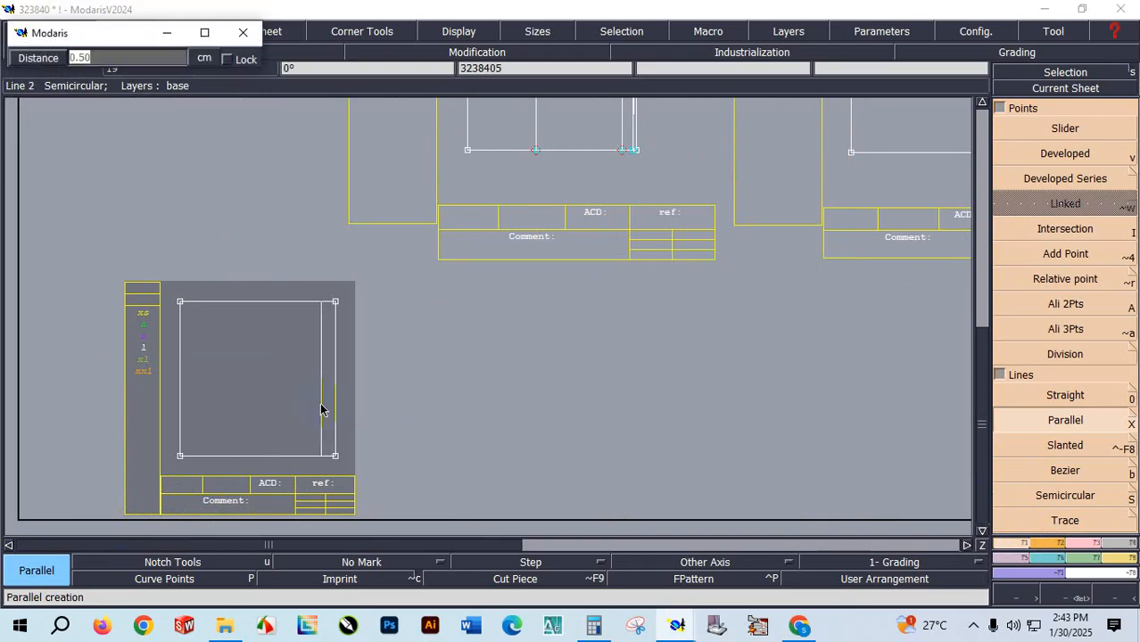
text(21)
key(Return)
Draw a 14 cm straight line from the parallel line's lower end to the square's right edge.
click(1075, 397)
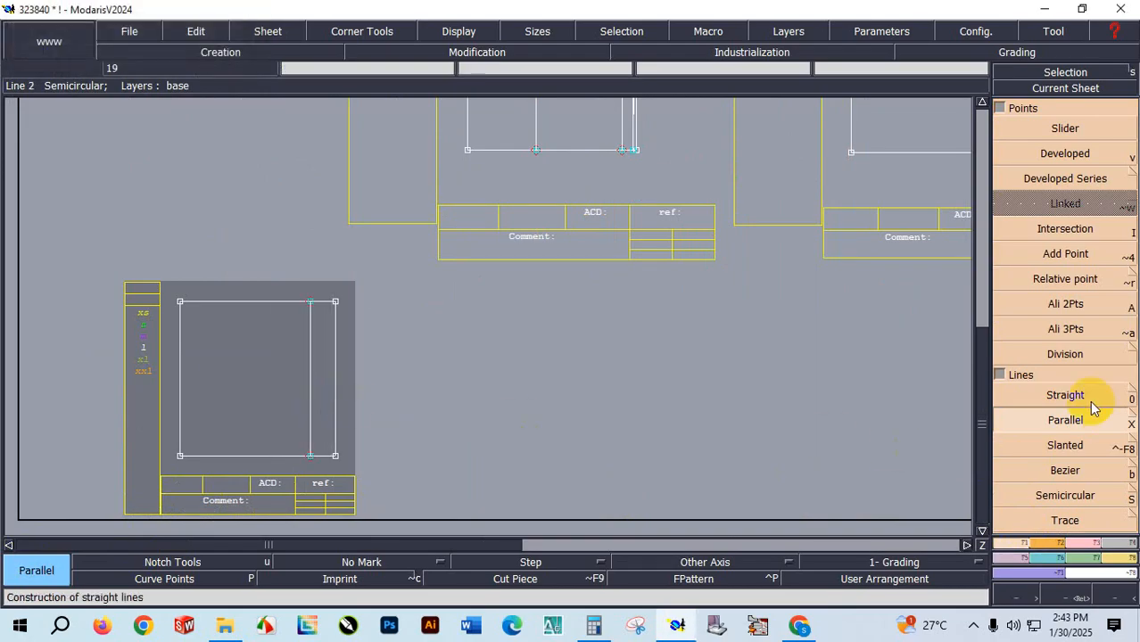
click(310, 456)
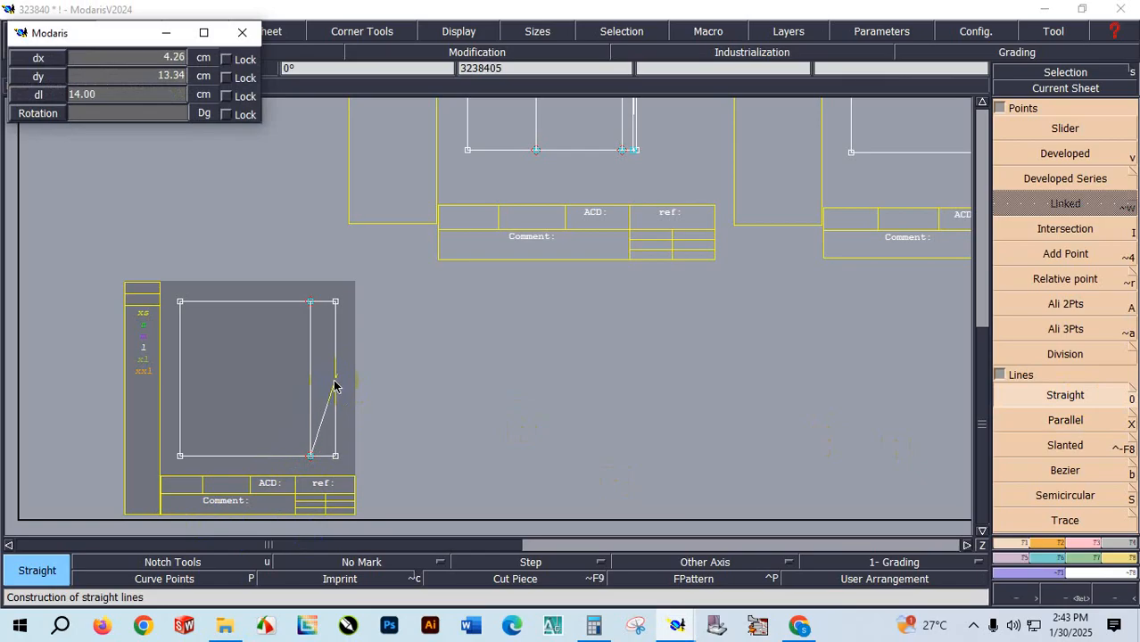
click(334, 386)
scroll(337, 372, up, 2)
scroll(341, 368, down, 7)
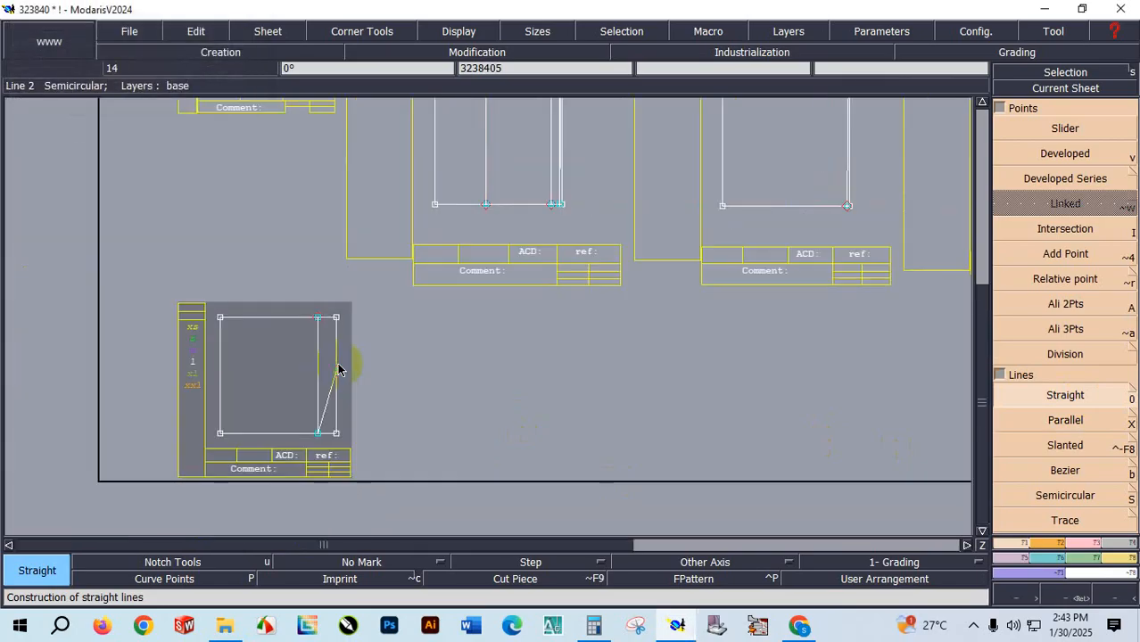
Create a Bezier curve from the slanted line's upper end to the square's top-left corner.
scroll(331, 359, up, 1)
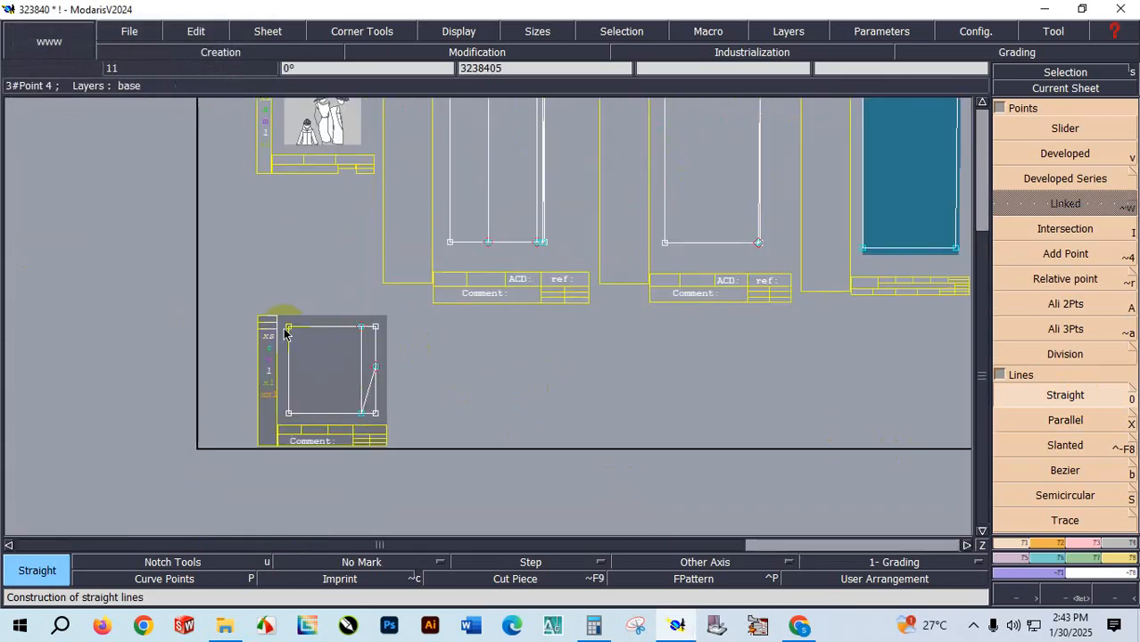
click(1018, 473)
click(375, 366)
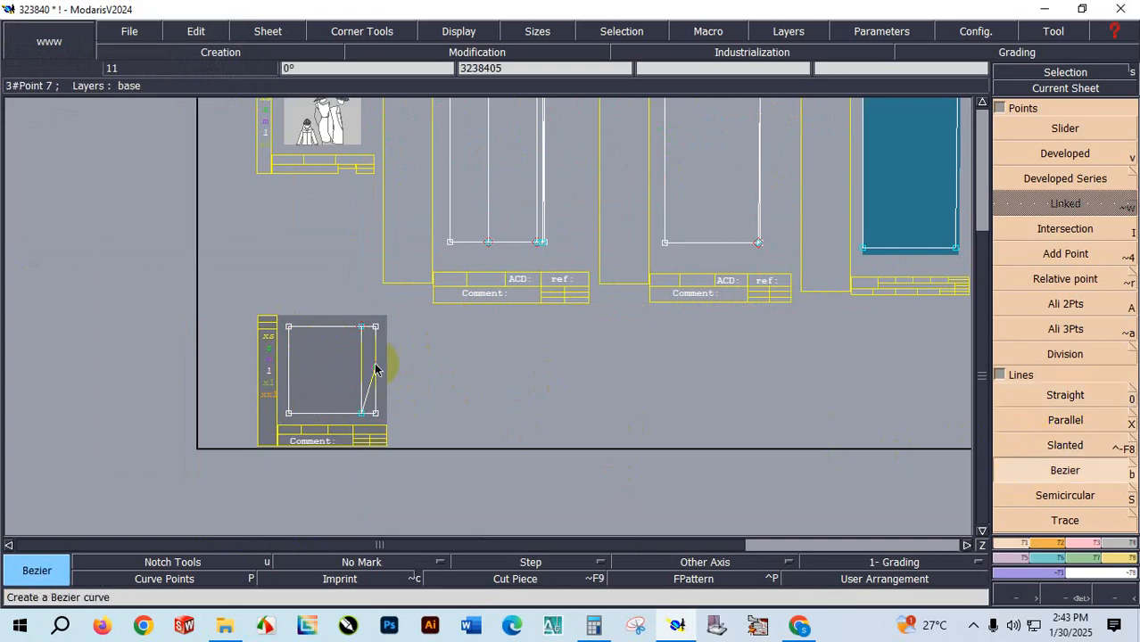
click(288, 328)
Show the curve handles and reshape the Bezier line into an S-shaped curve.
click(456, 32)
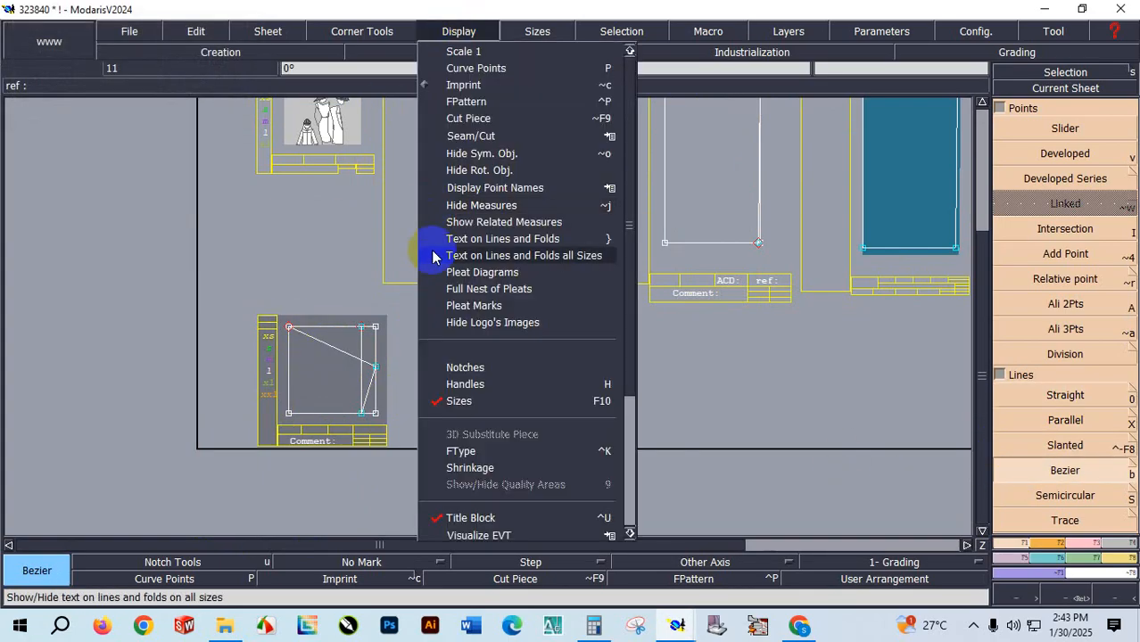
click(463, 384)
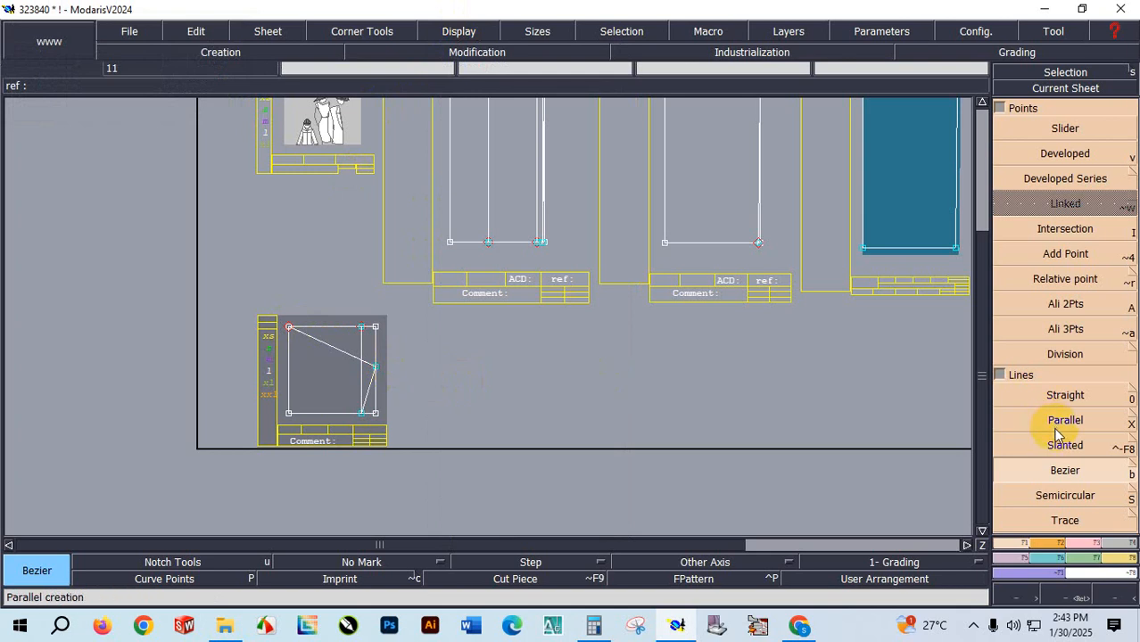
key(F3)
click(1089, 372)
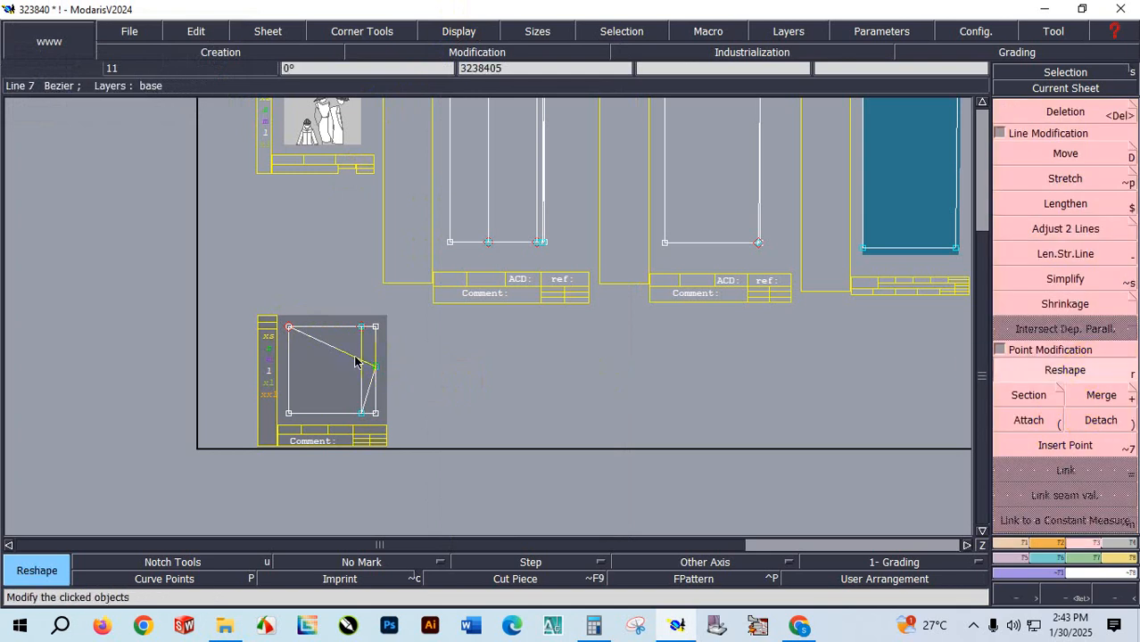
click(347, 366)
scroll(332, 345, up, 2)
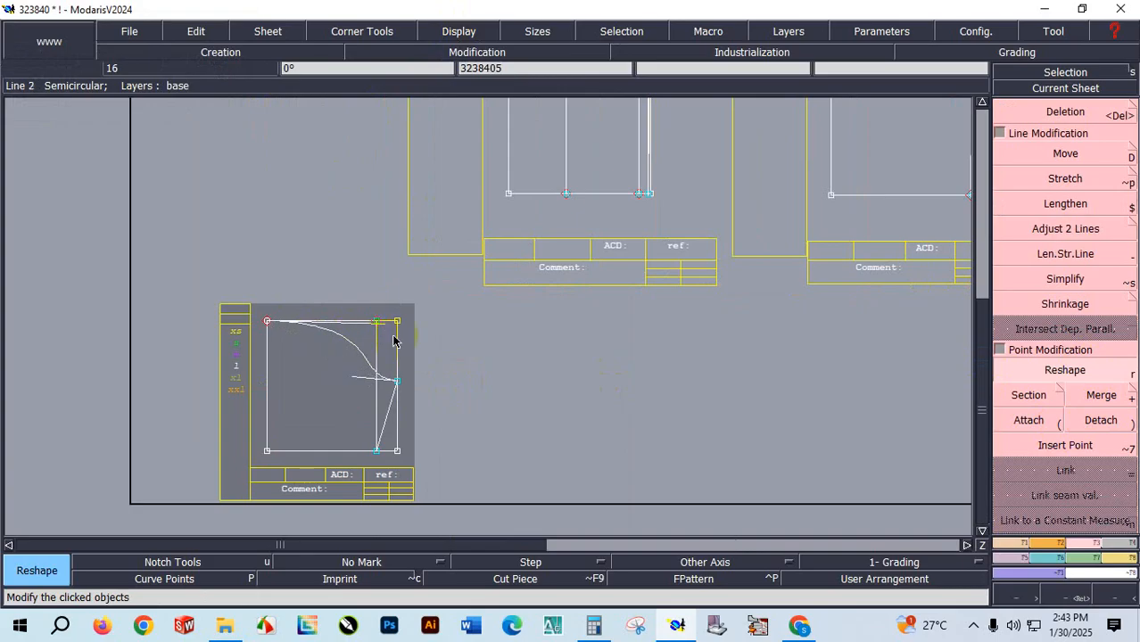
Add a dynamic length measurement along the S-shaped curve between its two endpoints.
click(1115, 558)
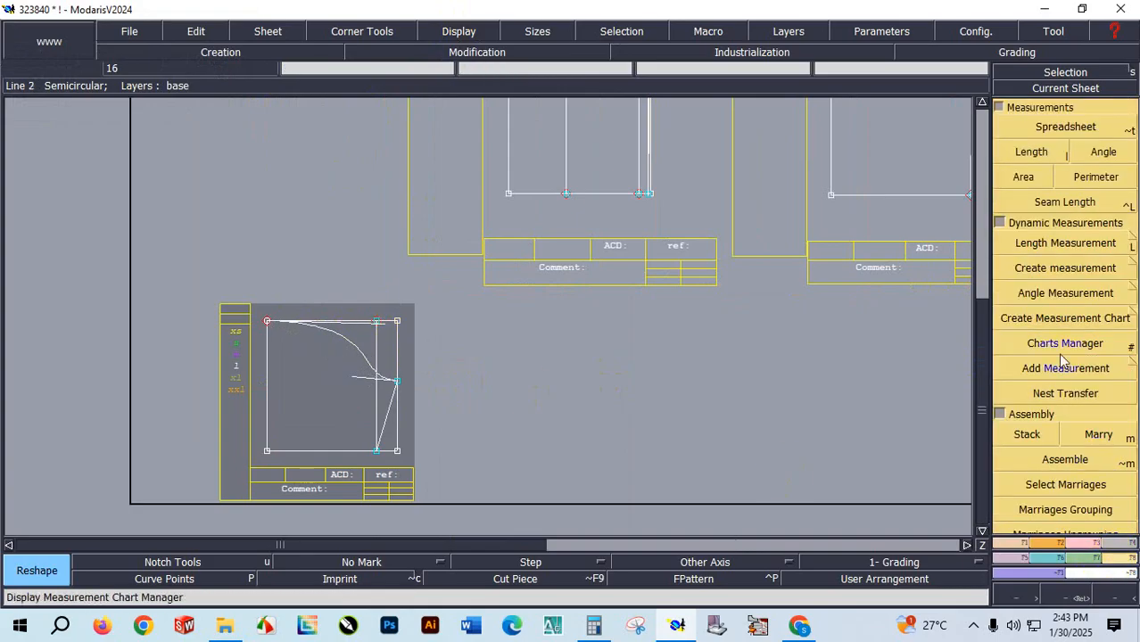
click(1026, 242)
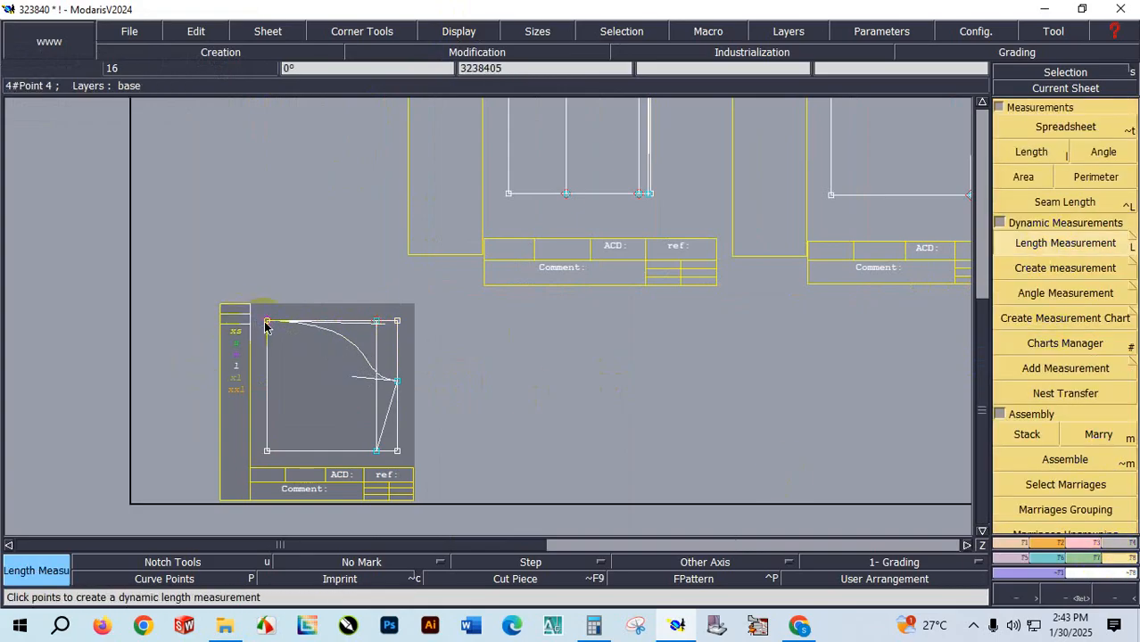
click(267, 322)
click(409, 389)
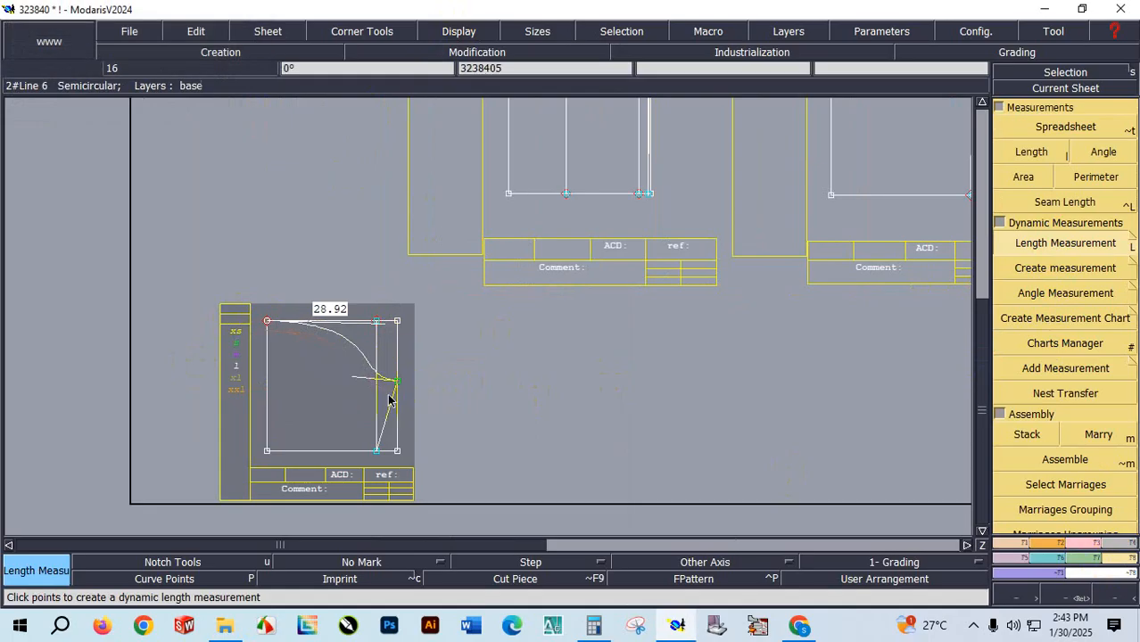
Reshape the S-shaped curve with its handles, flattening it to a length of about 28.28 cm.
key(F3)
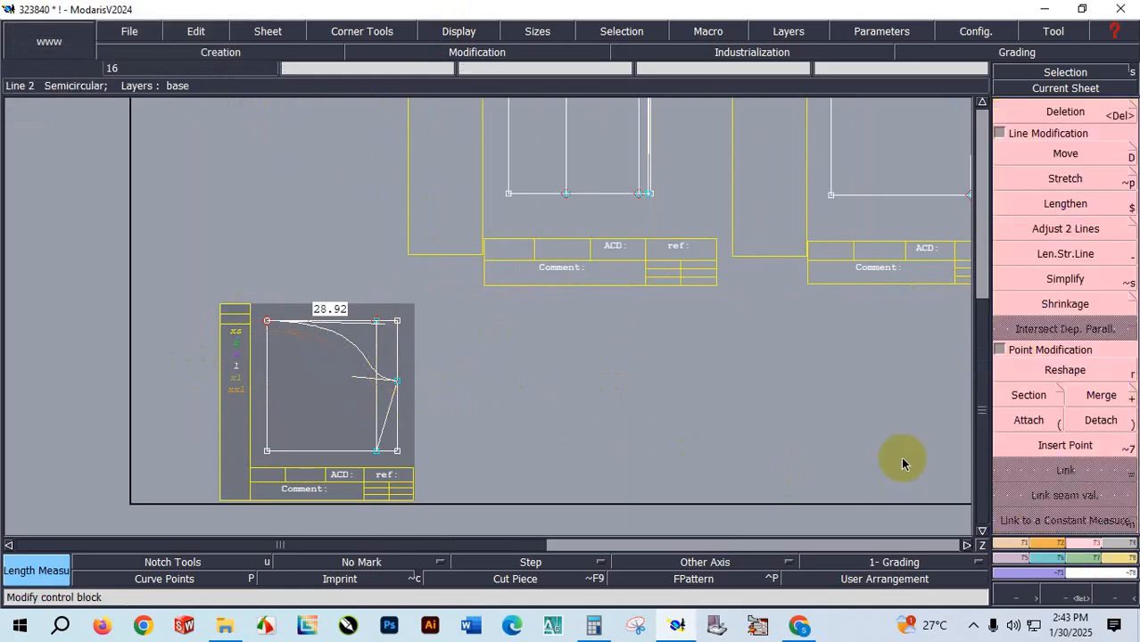
click(1053, 373)
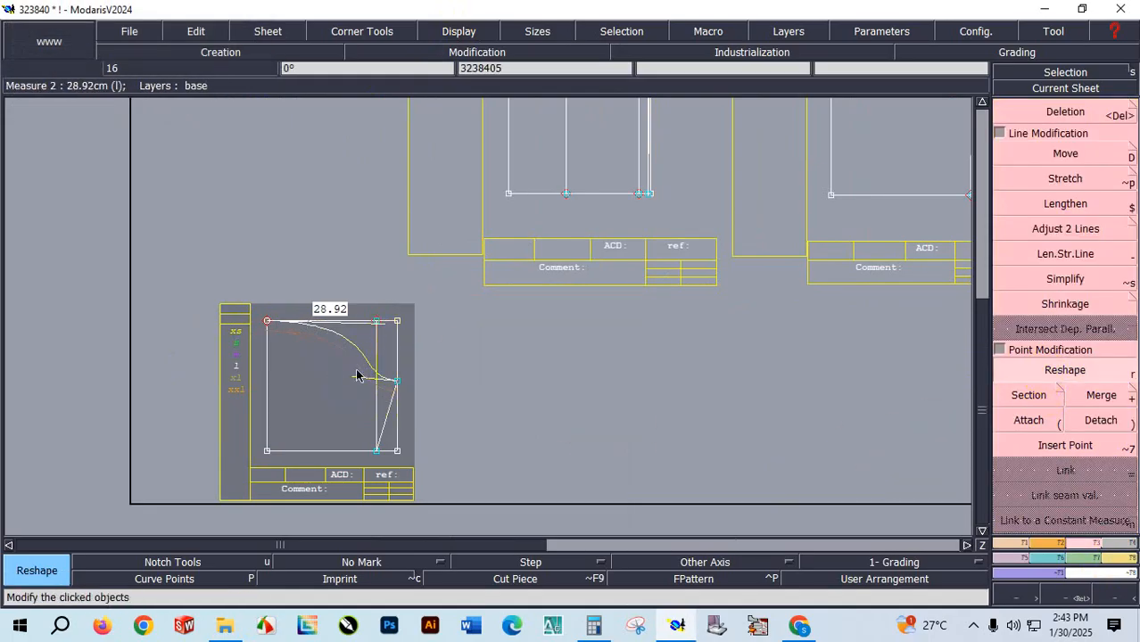
click(374, 326)
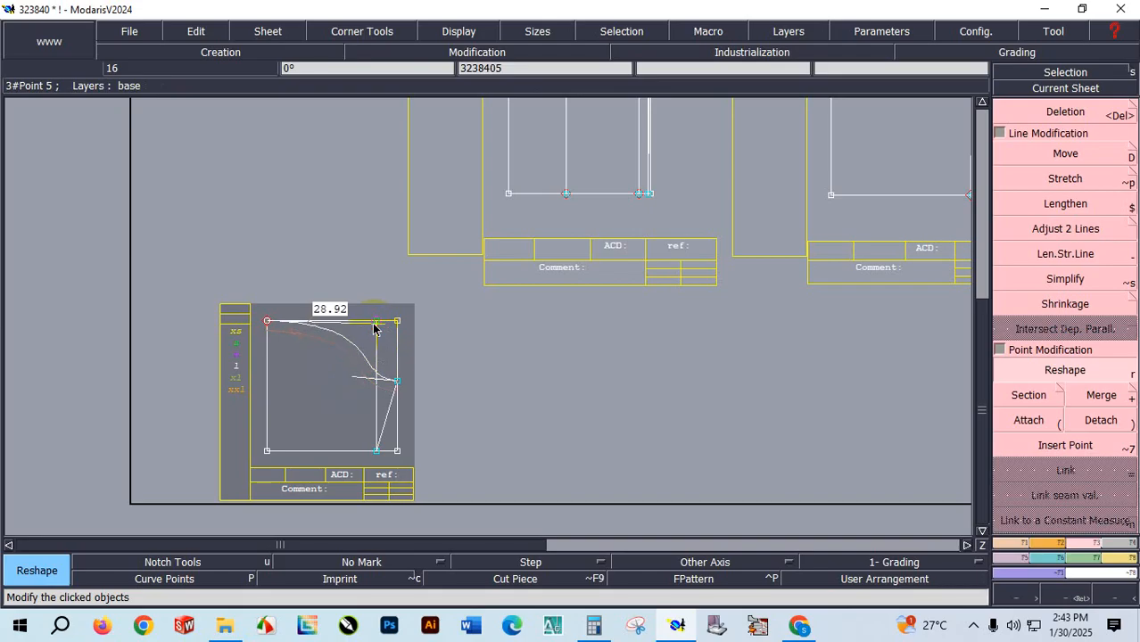
click(374, 329)
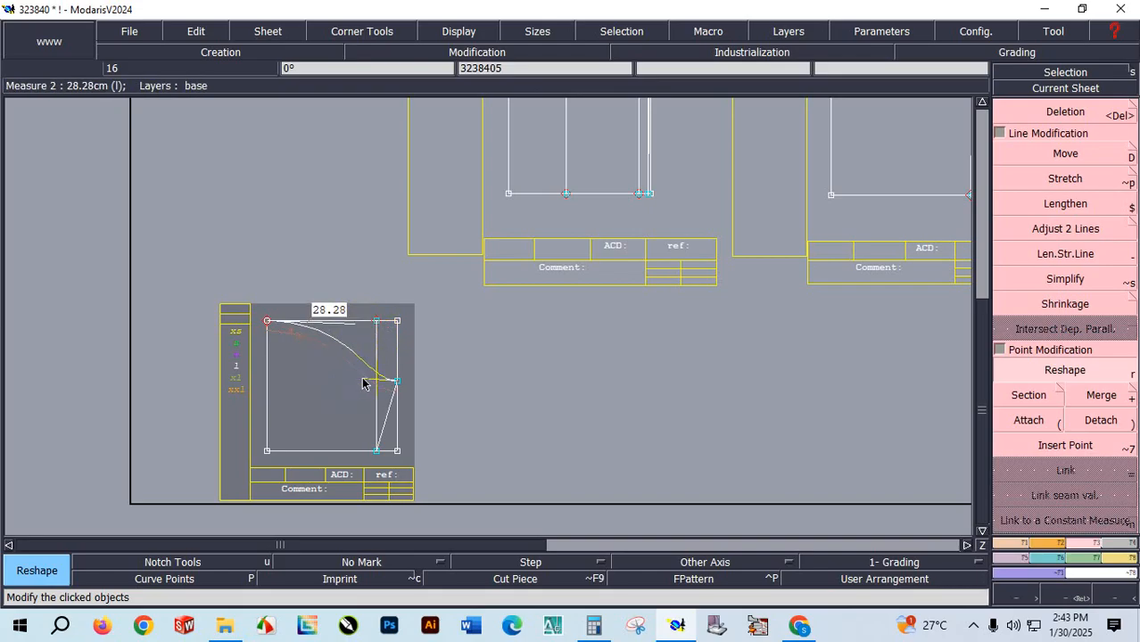
Reshape the sleeve cap curve by adjusting its end tangents until it is 28.18 cm long.
click(362, 383)
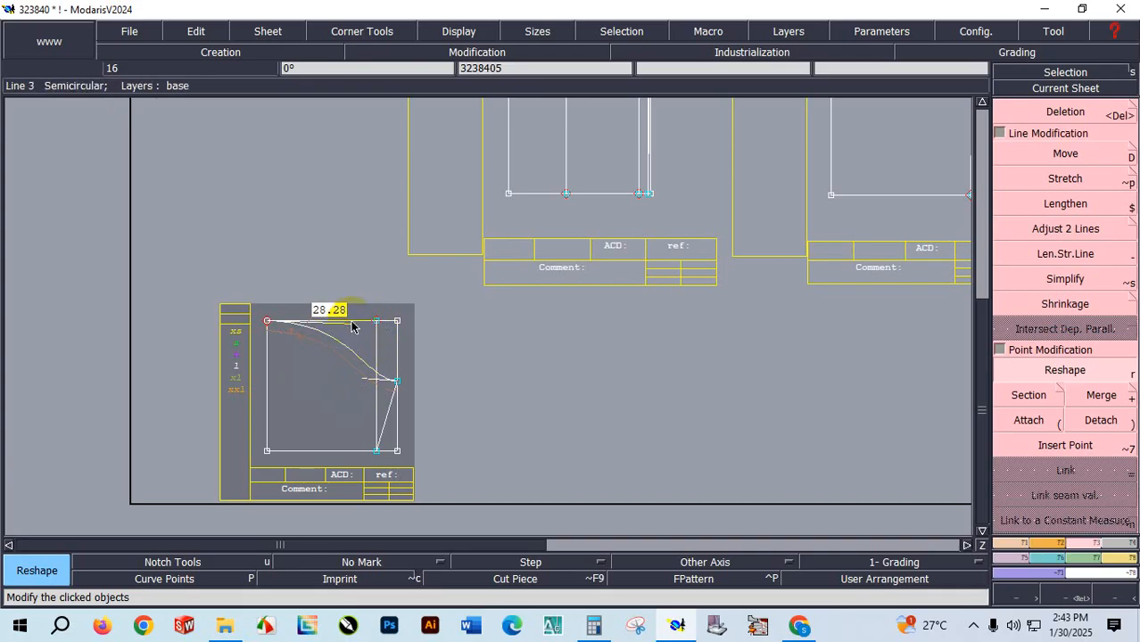
click(351, 322)
click(341, 326)
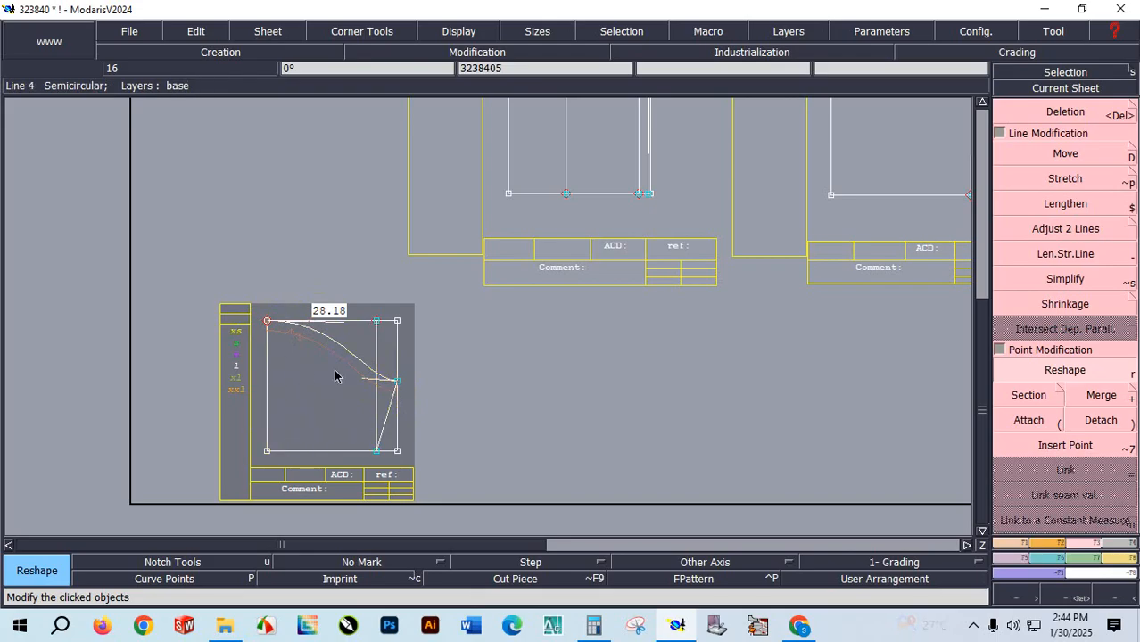
Duplicate the sleeve pattern sheet next to the original.
click(267, 32)
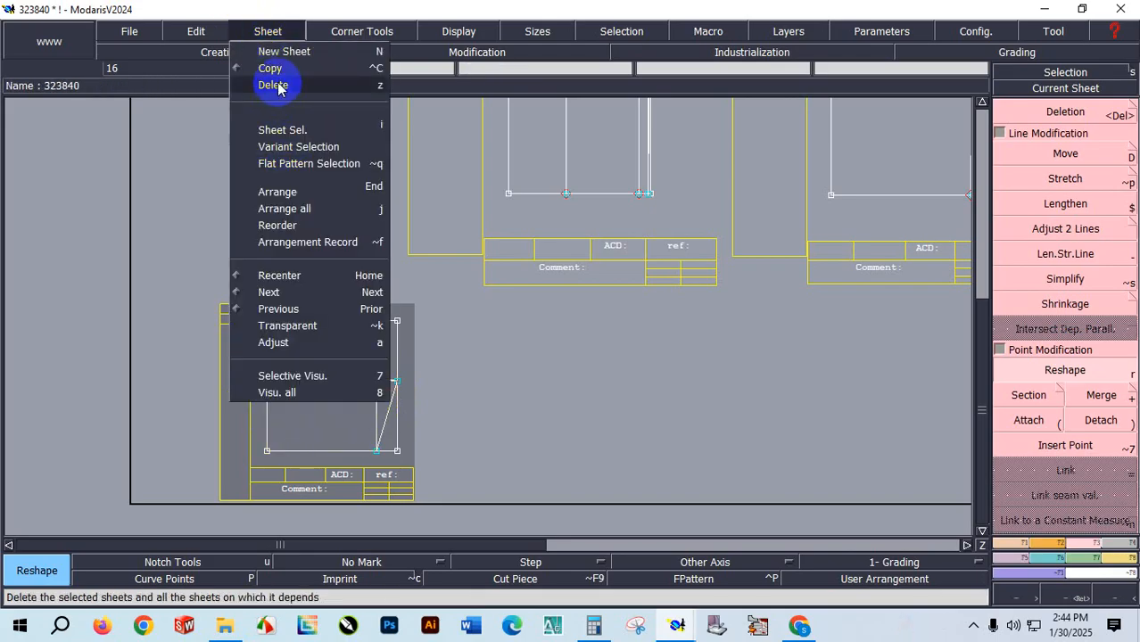
click(270, 69)
click(311, 364)
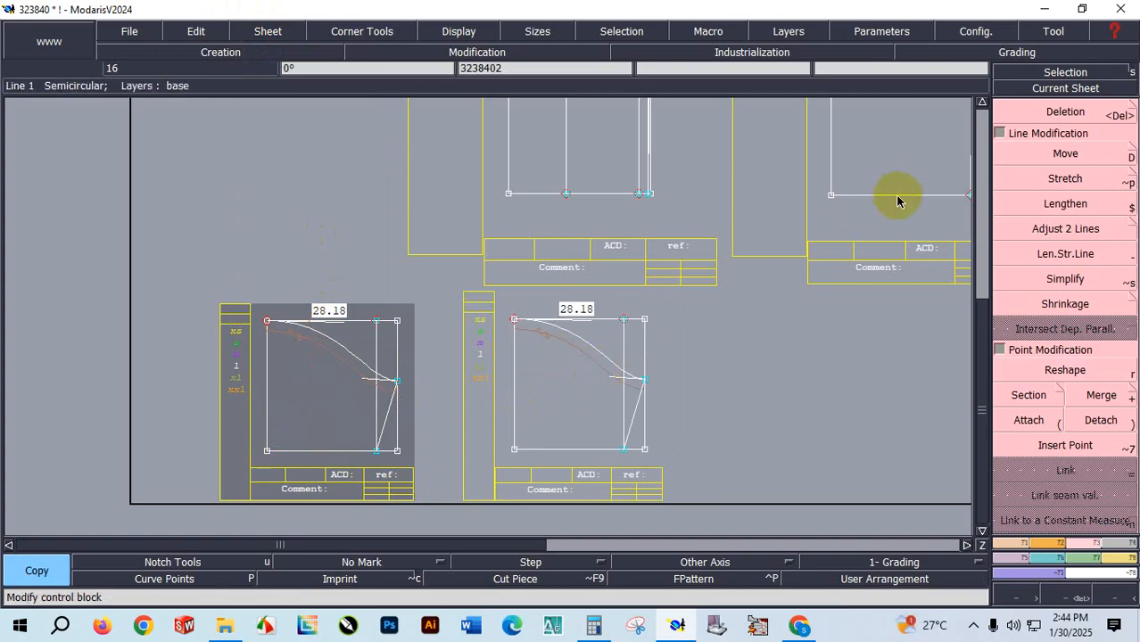
Delete the vertical construction line, the reference curve and the length measure from the copied sleeve sheet, and hide its curve handles.
click(1040, 109)
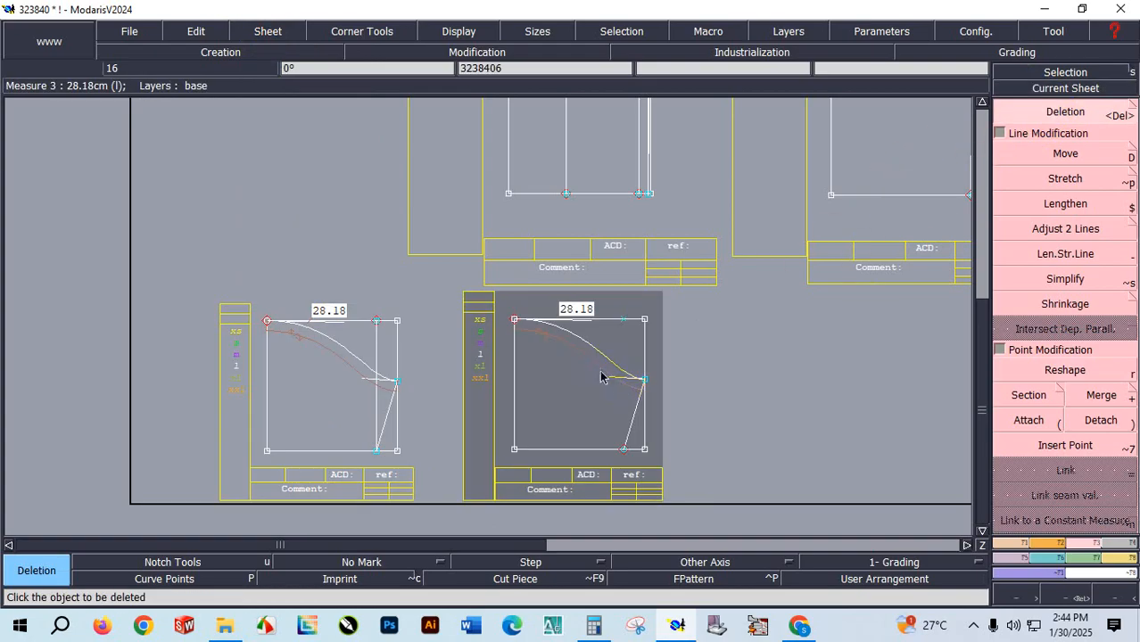
click(453, 33)
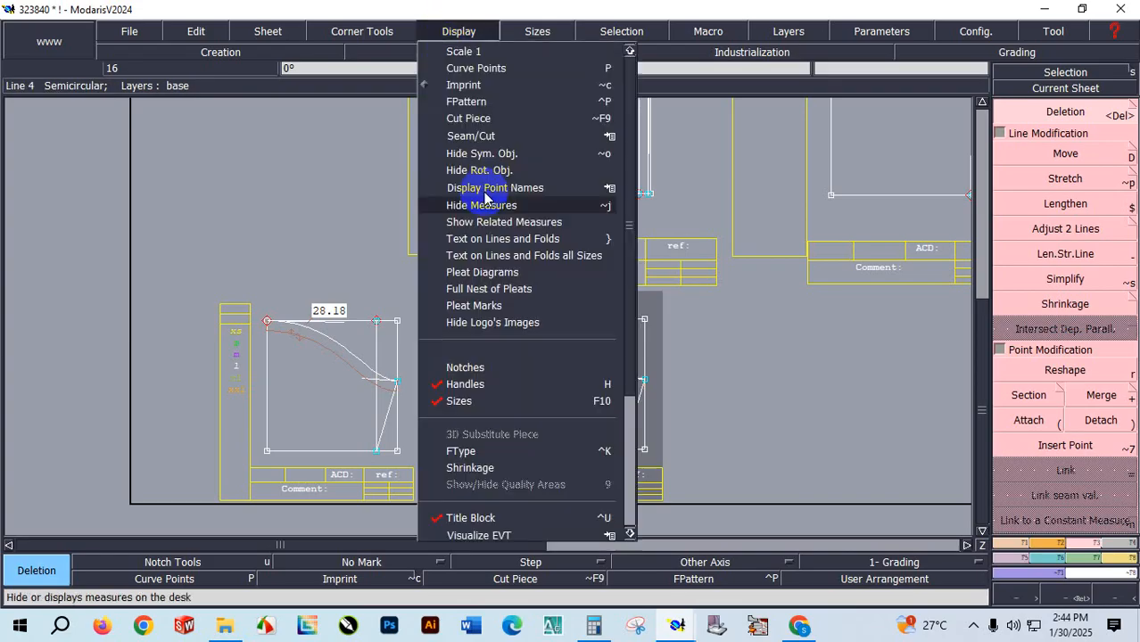
click(482, 391)
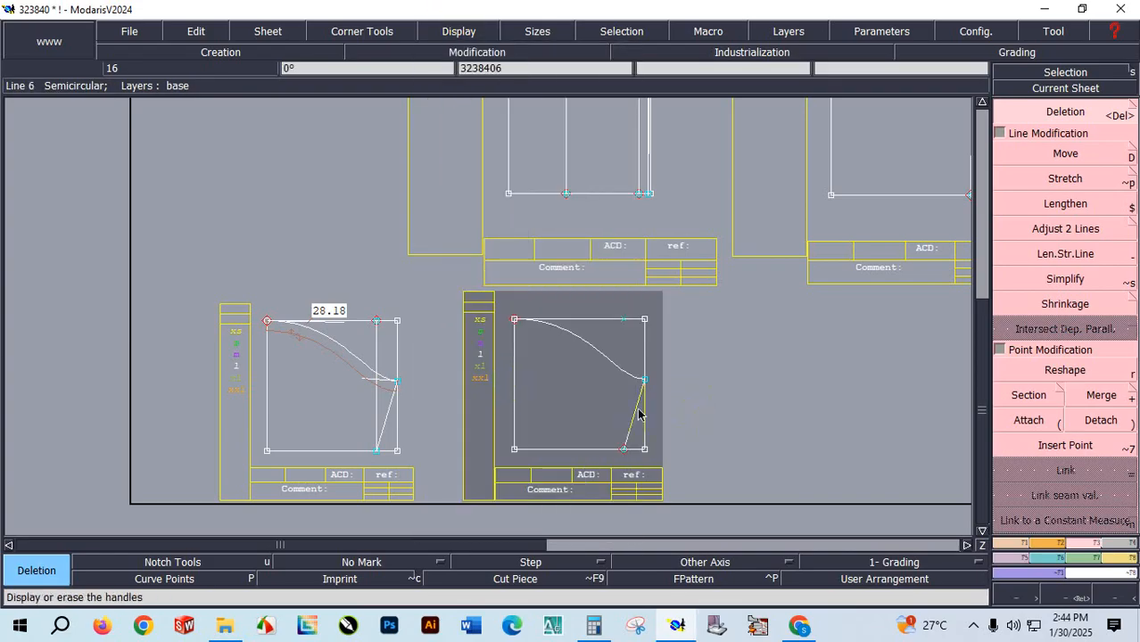
Extract the cleaned sleeve outline as a seam piece and arrange all the sheets on the desk.
key(F3)
click(1032, 495)
click(570, 391)
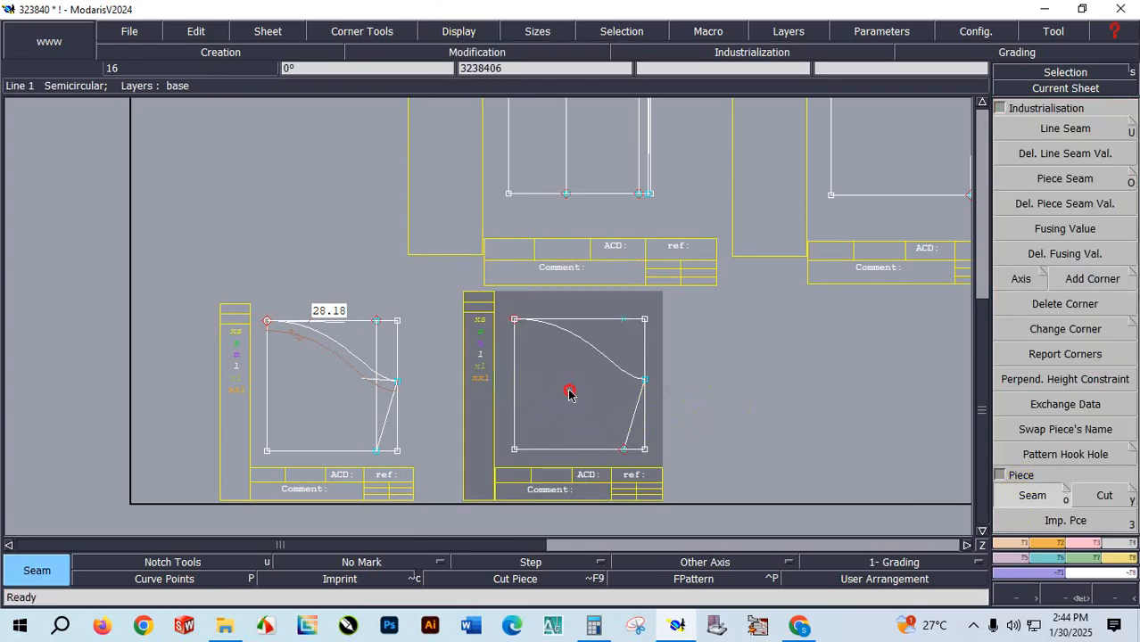
key(j)
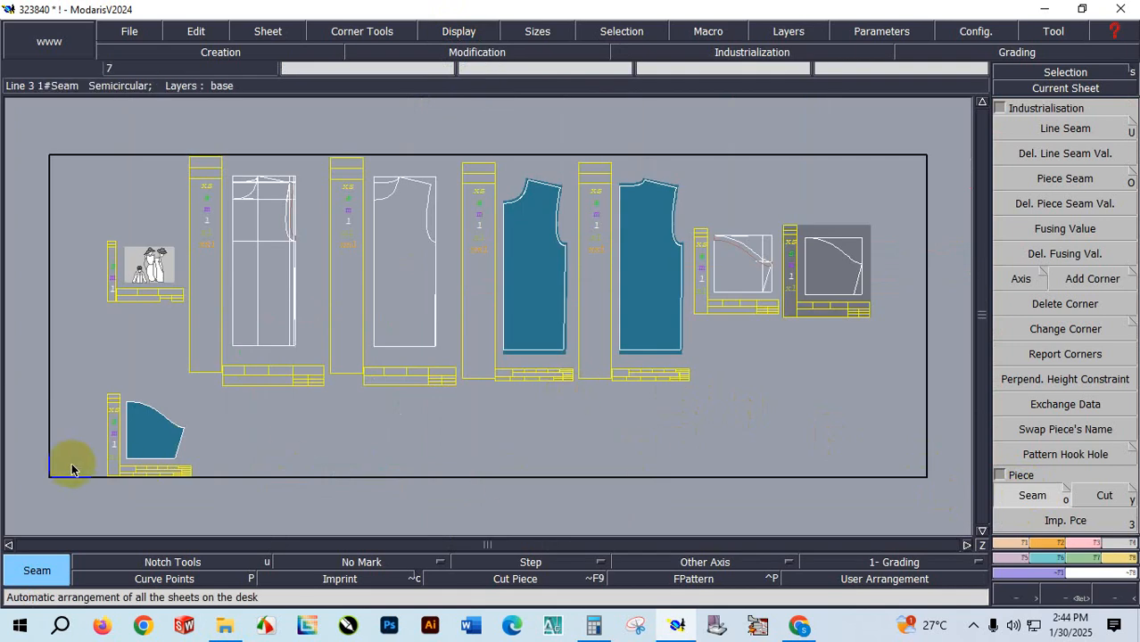
Add seam allowances to the sleeve piece: 2 cm on the hem and 1 cm on the underarm seam and cap curve.
scroll(85, 471, up, 4)
click(1075, 134)
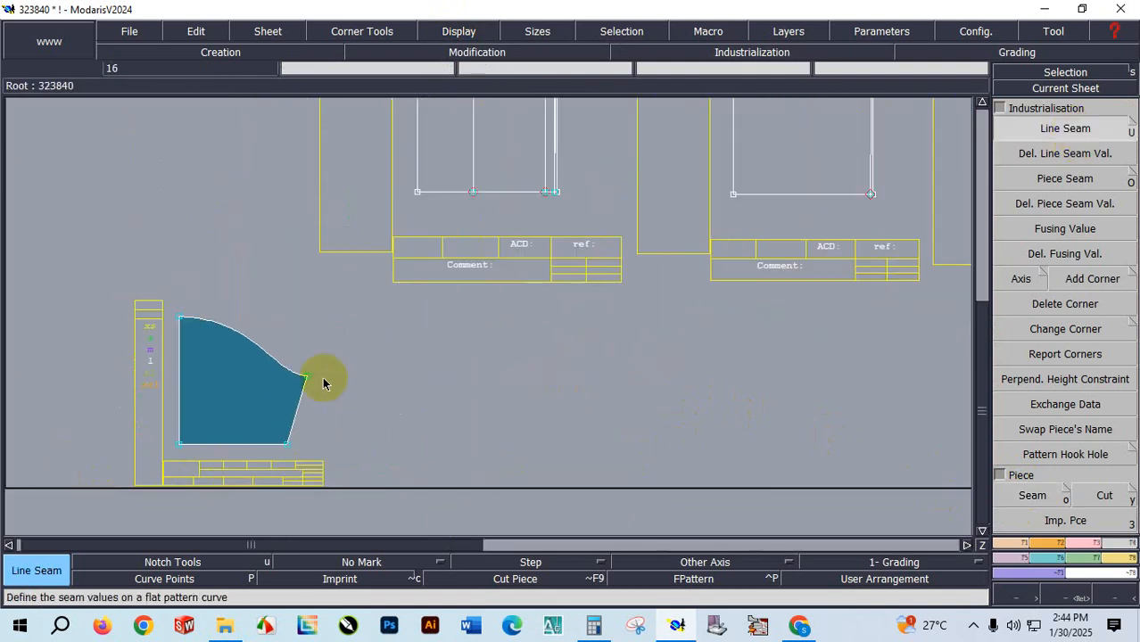
click(248, 444)
key(Return)
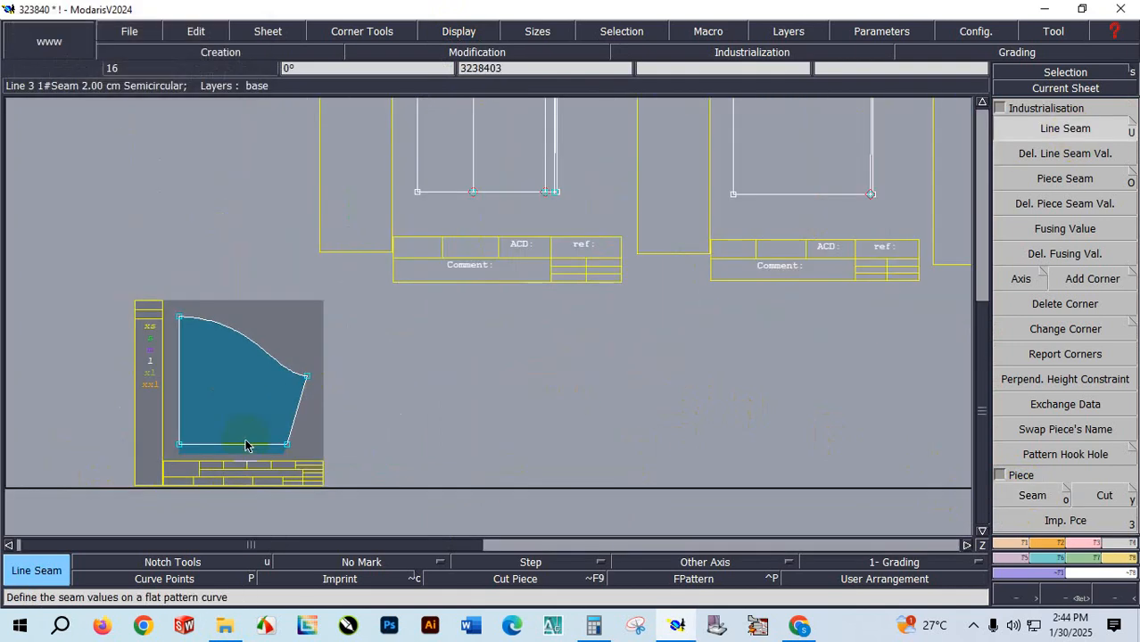
click(290, 426)
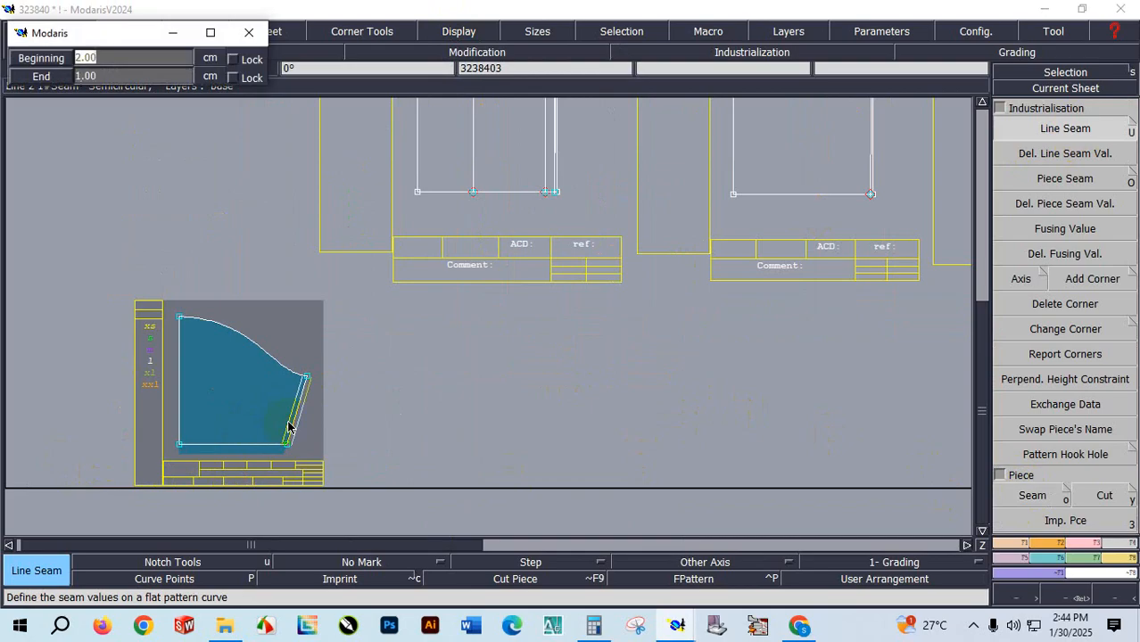
key(Return)
click(254, 350)
key(Return)
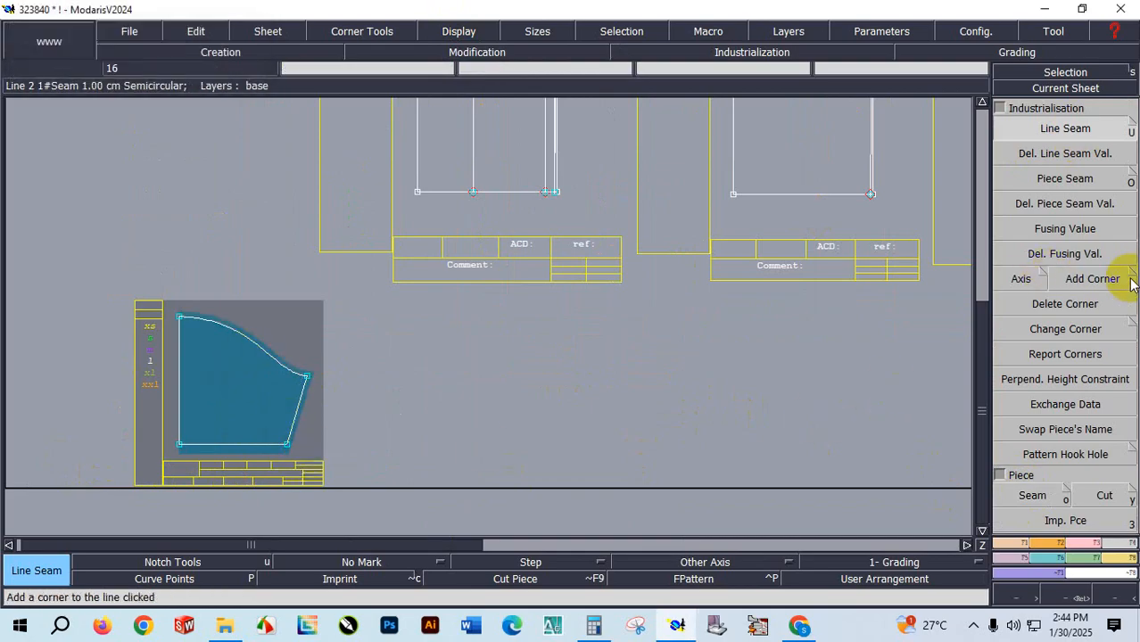
Change the sleeve's corner between hem and underarm seam to Next Symmetry, and show all the sheets again.
click(1066, 329)
click(35, 196)
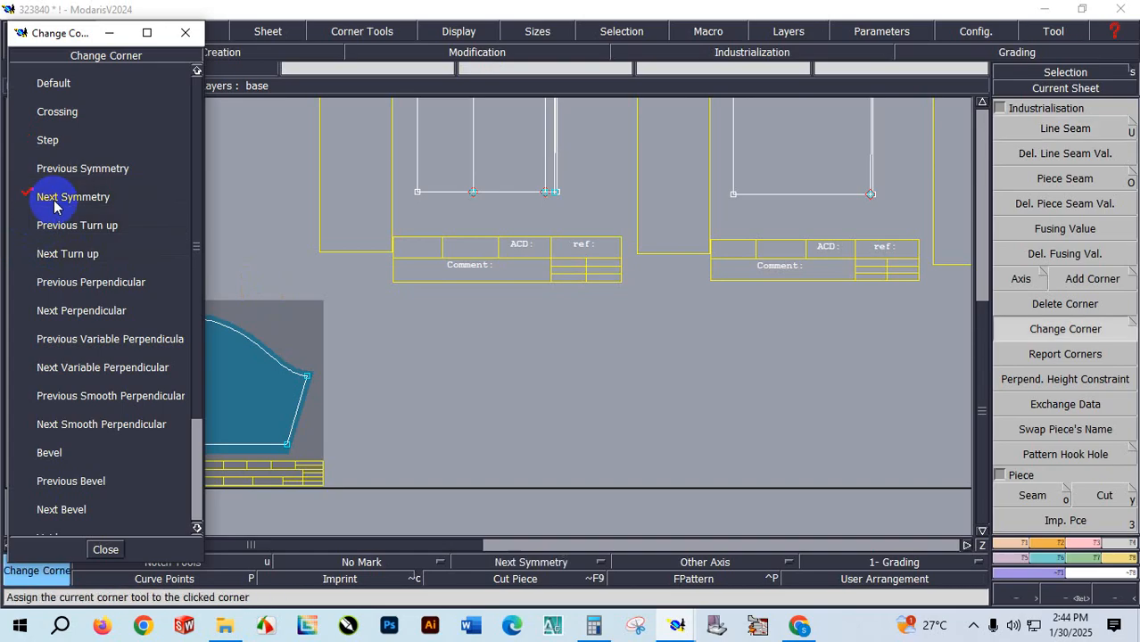
click(104, 550)
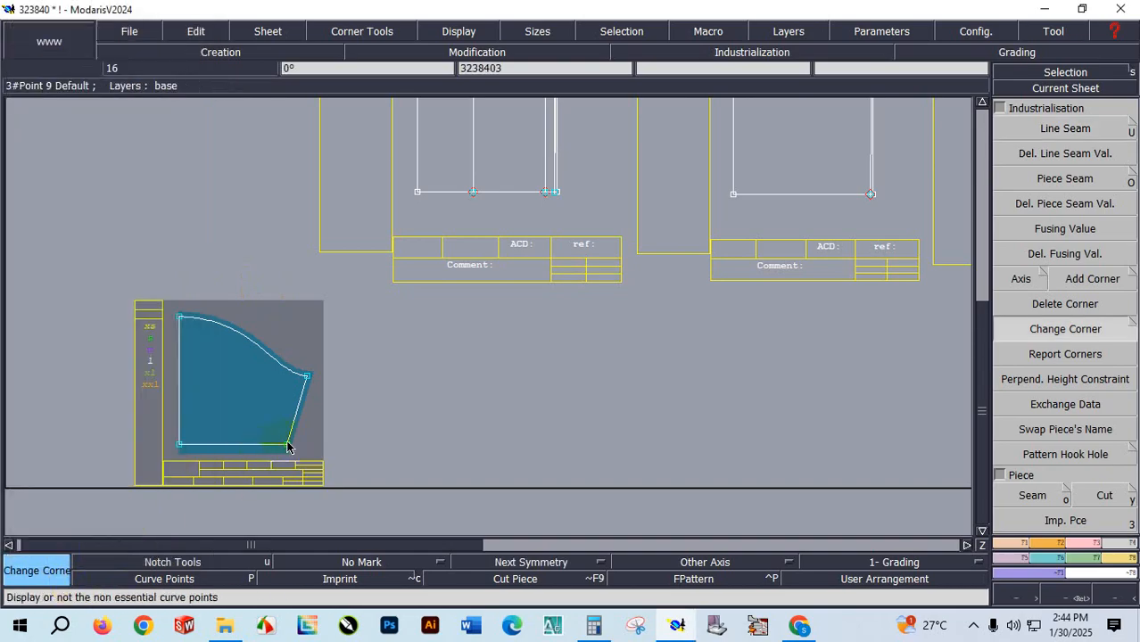
click(287, 446)
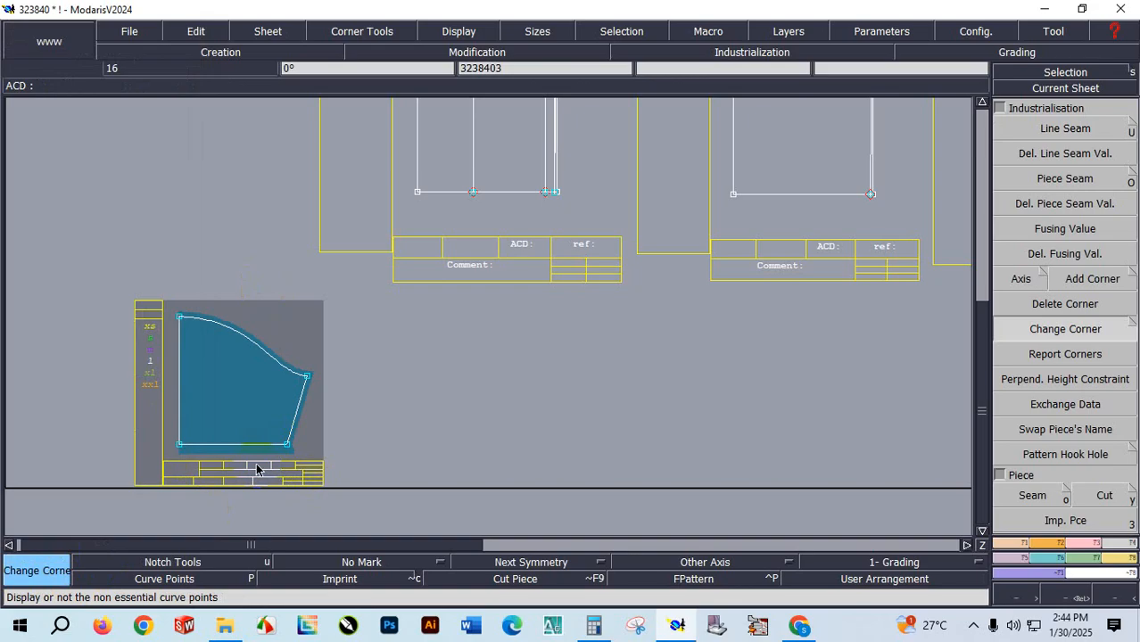
key(8)
Activate grading Control, and open the Capture.JPG measurement chart from the desktop to examine the values for each size.
click(1049, 554)
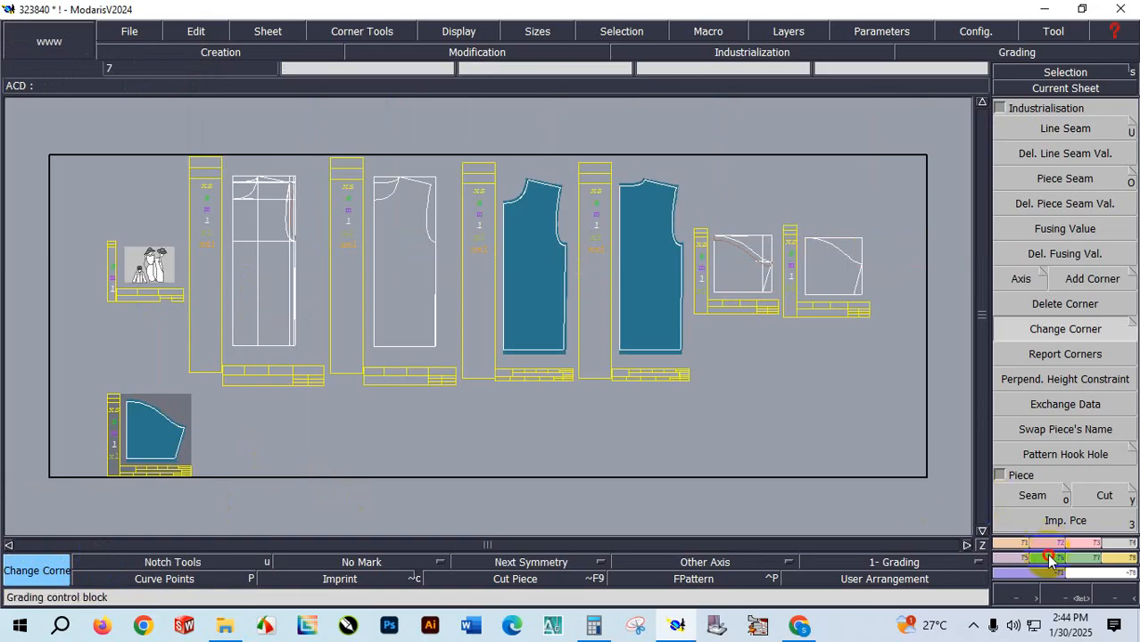
click(1065, 131)
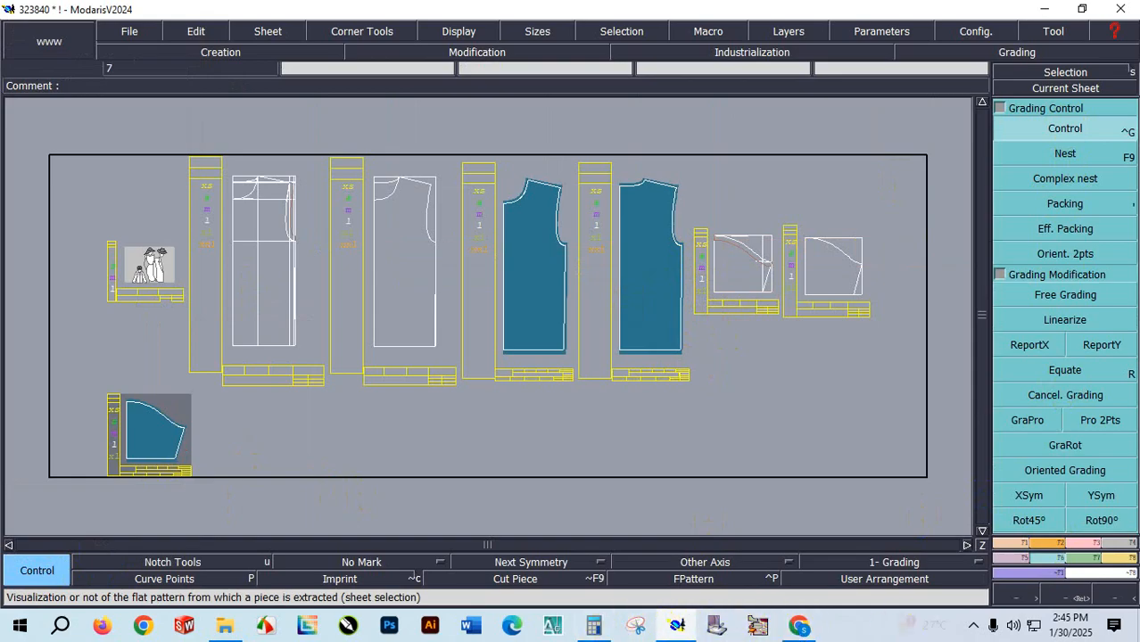
click(1046, 9)
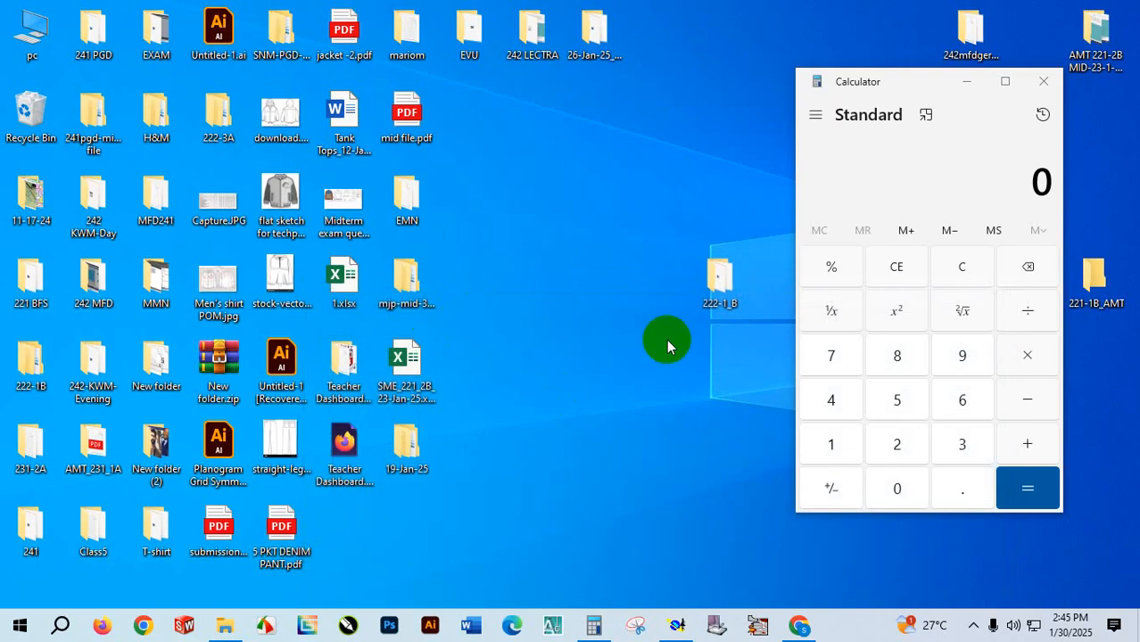
click(1043, 81)
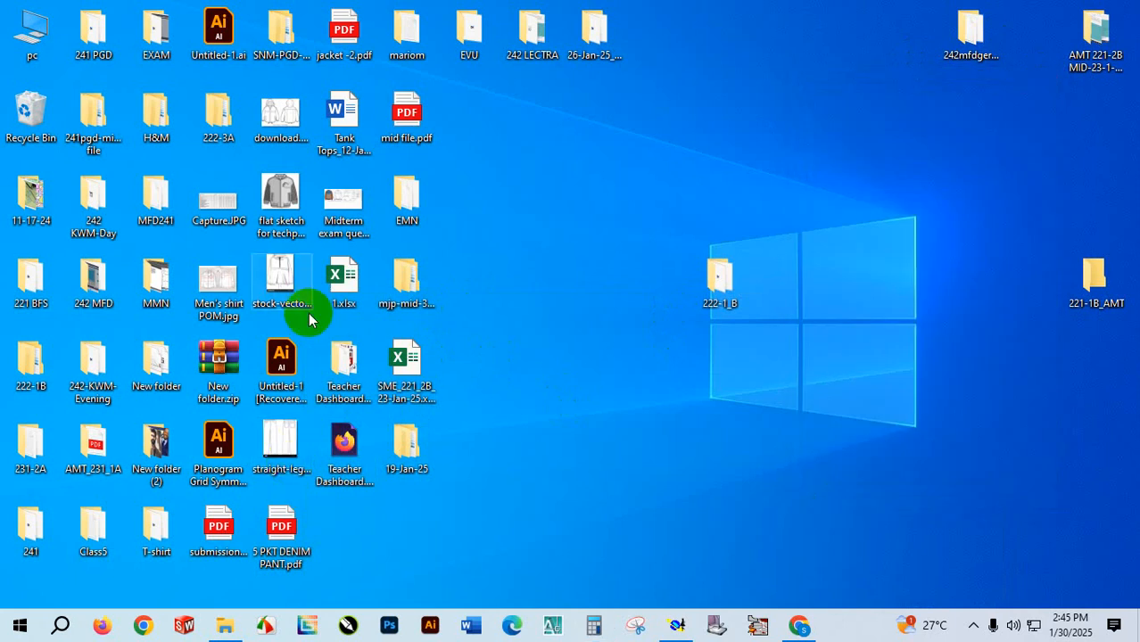
double_click(213, 283)
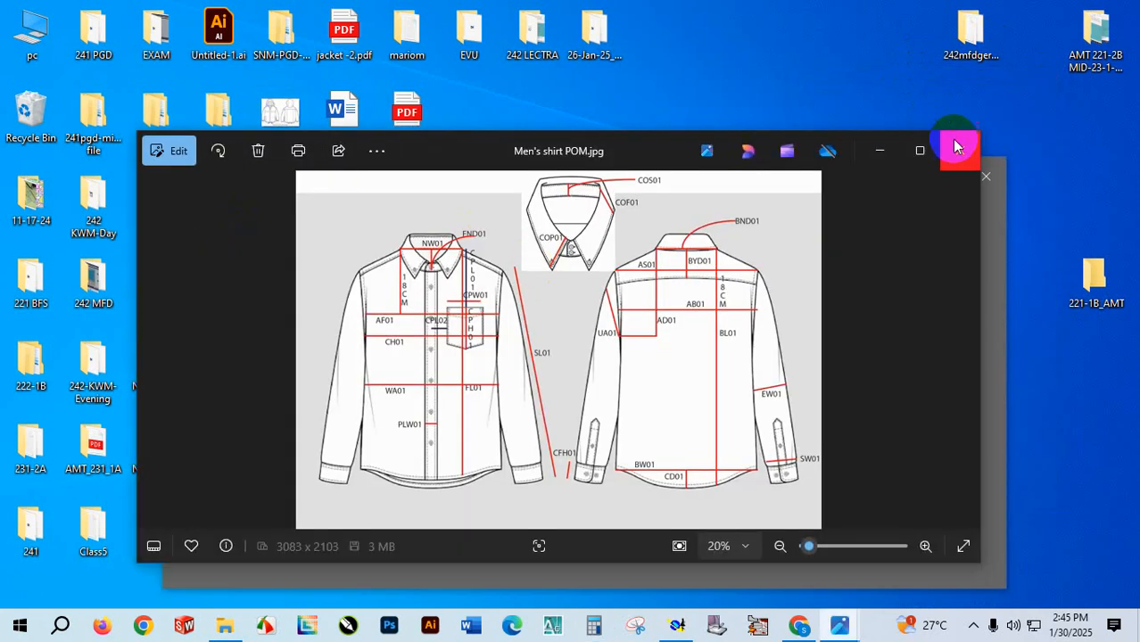
click(956, 145)
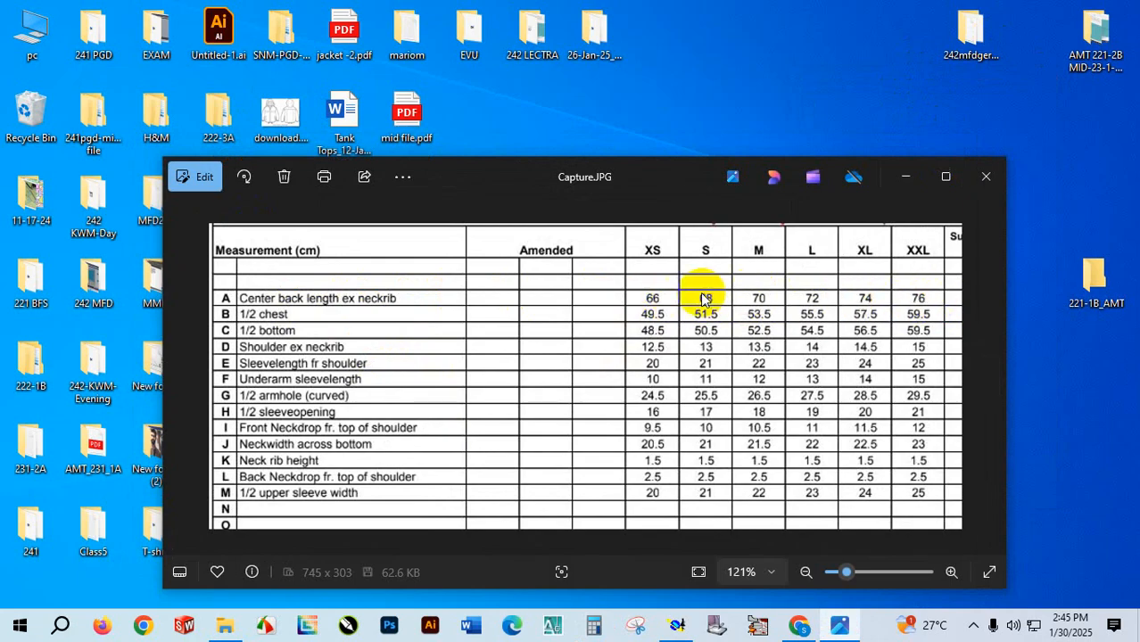
click(893, 181)
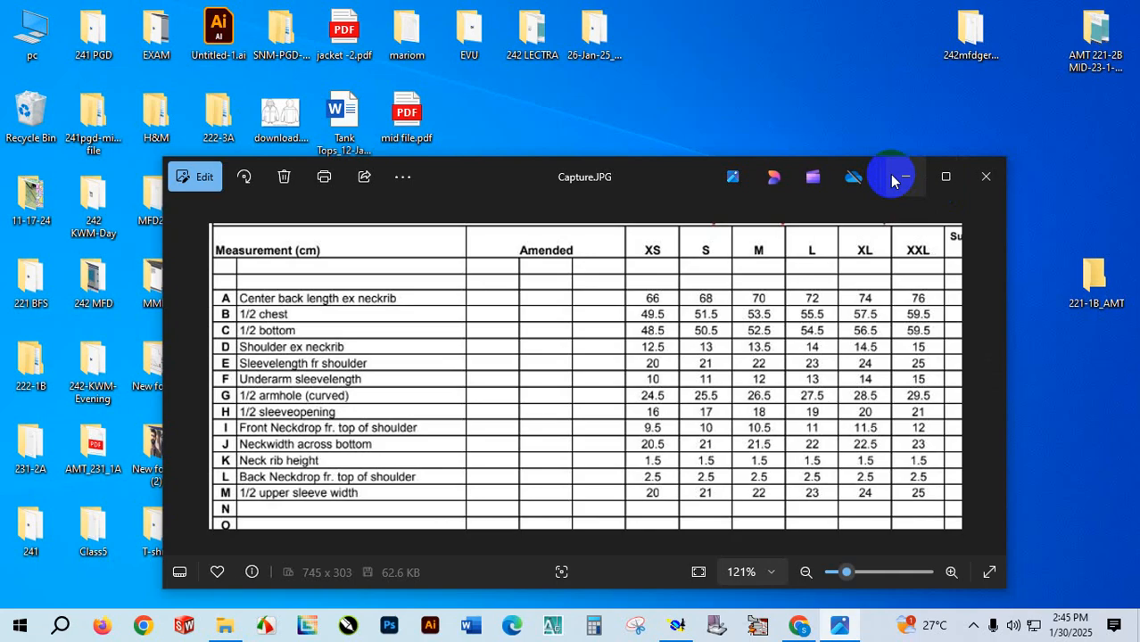
Return to Modaris and grade the back piece's centre hem point with a ddy of -2 cm between all sizes.
click(678, 623)
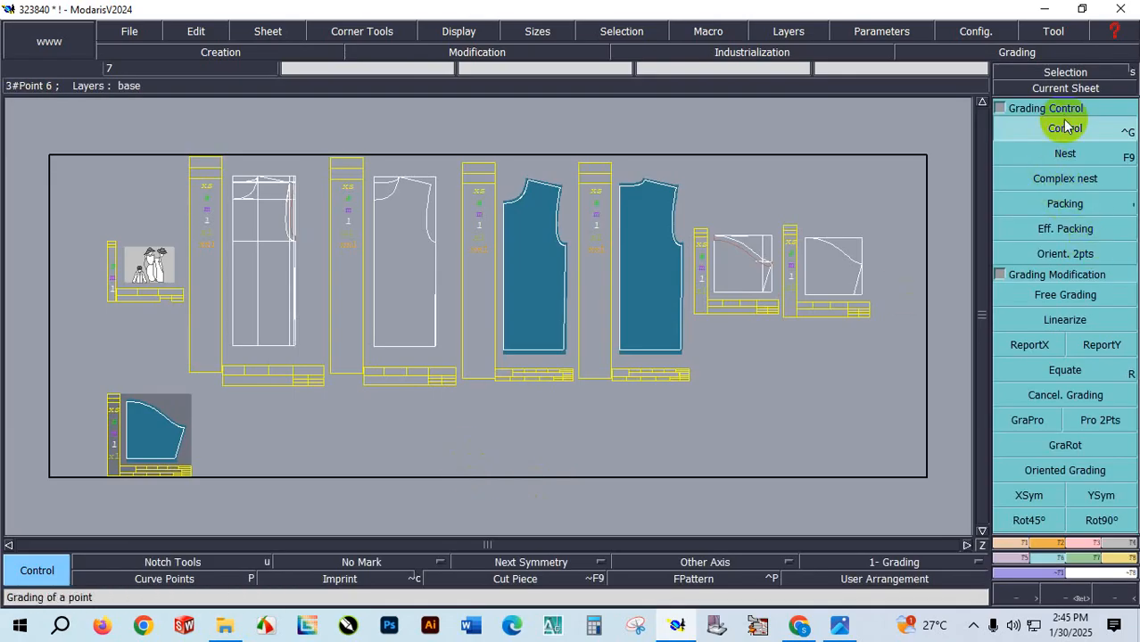
scroll(662, 336, up, 5)
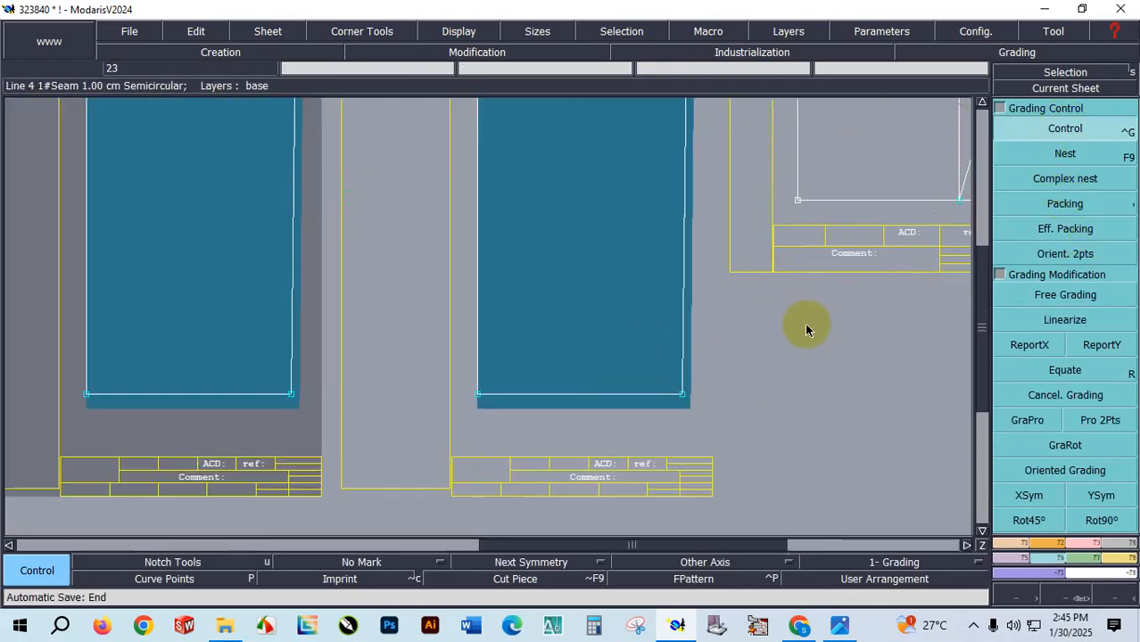
click(479, 397)
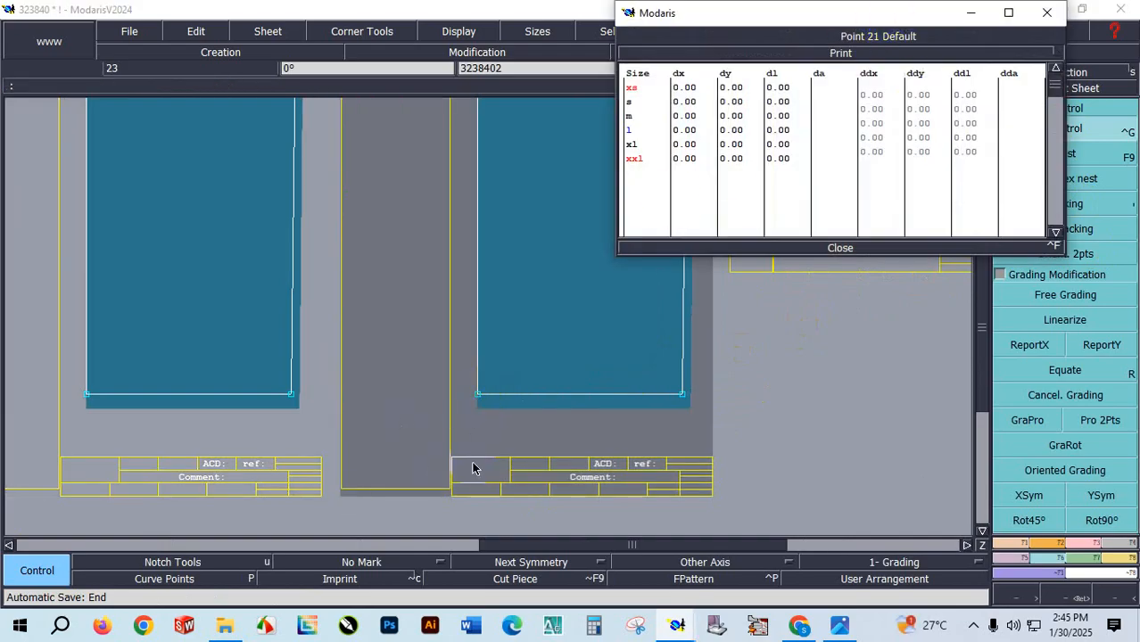
scroll(473, 468, down, 2)
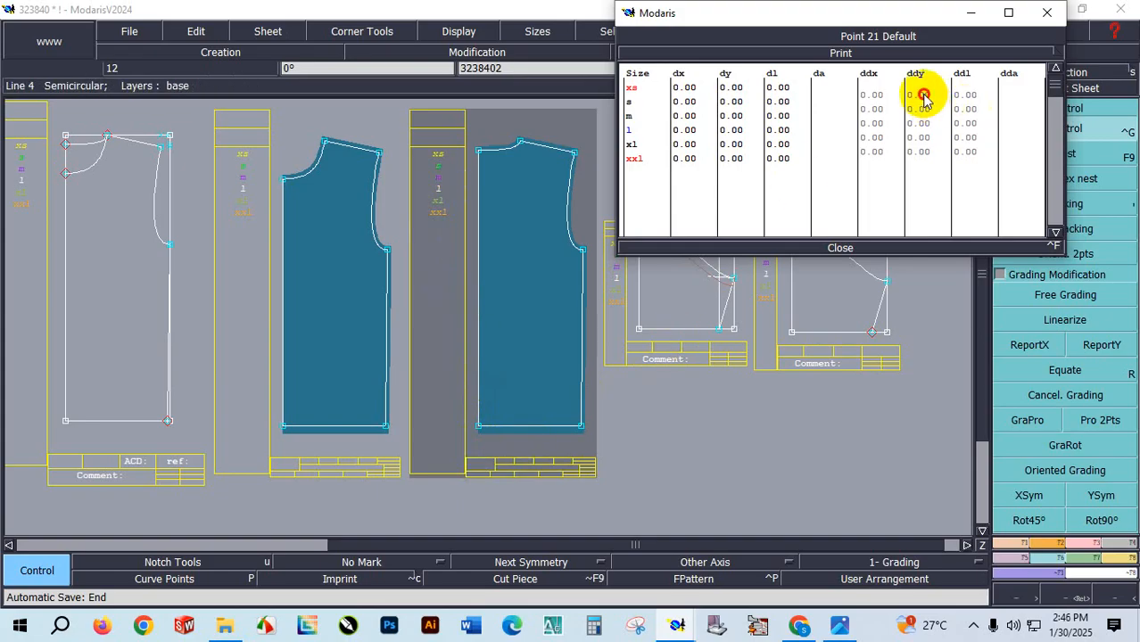
drag(924, 94, 928, 152)
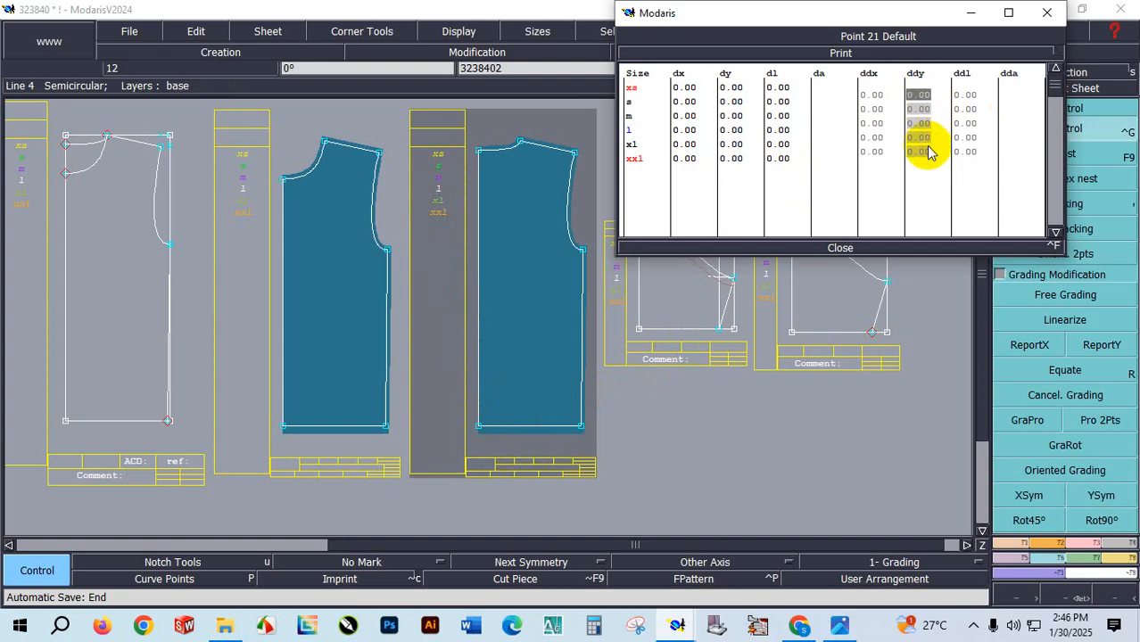
text(-2)
key(Return)
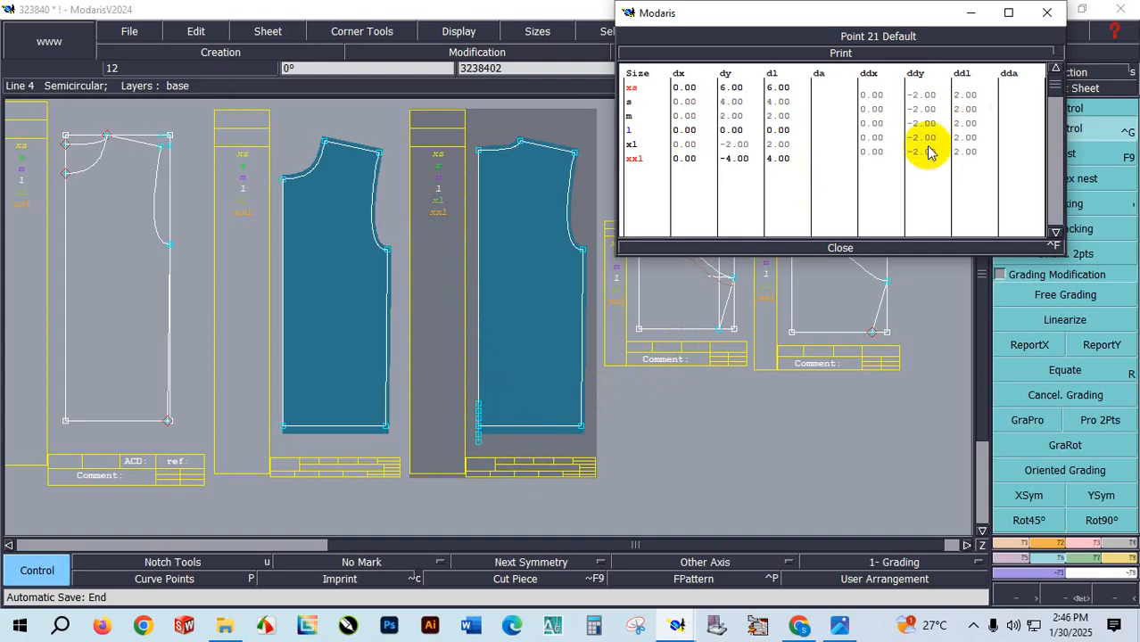
click(840, 248)
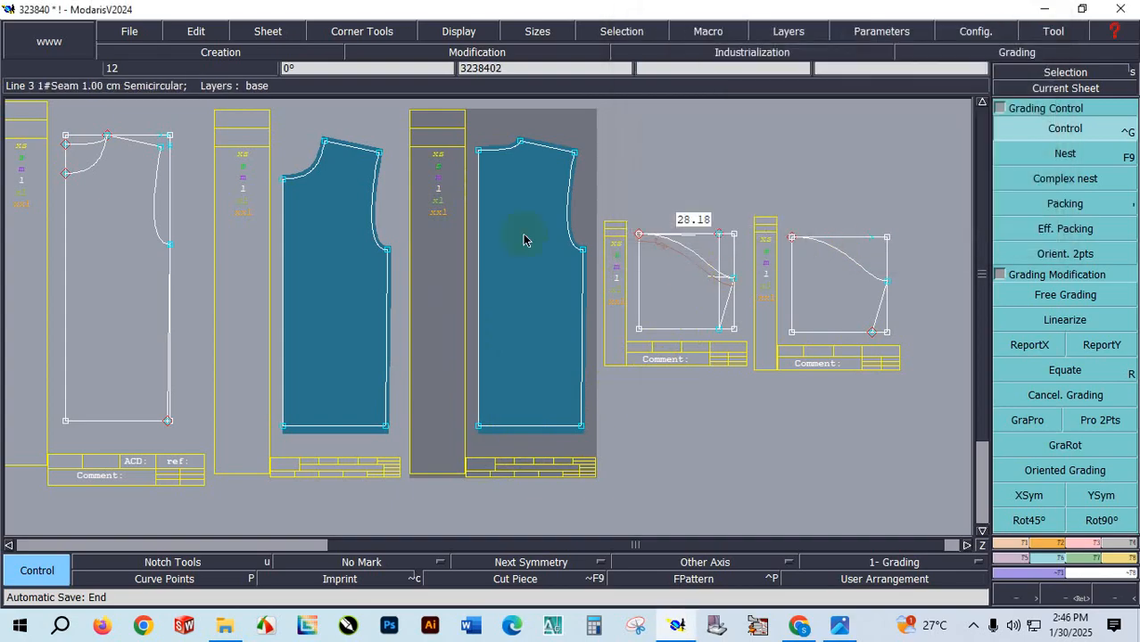
Display the size nest of the back piece and report the centre hem point's Y grading to the side hem point.
key(F10)
key(F9)
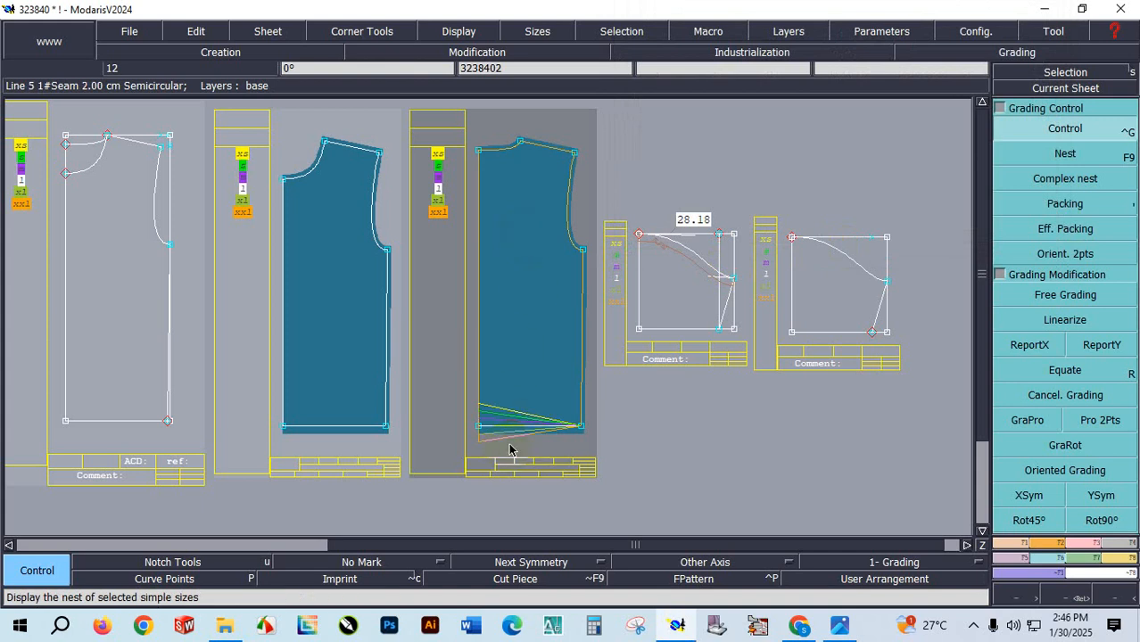
scroll(511, 446, up, 2)
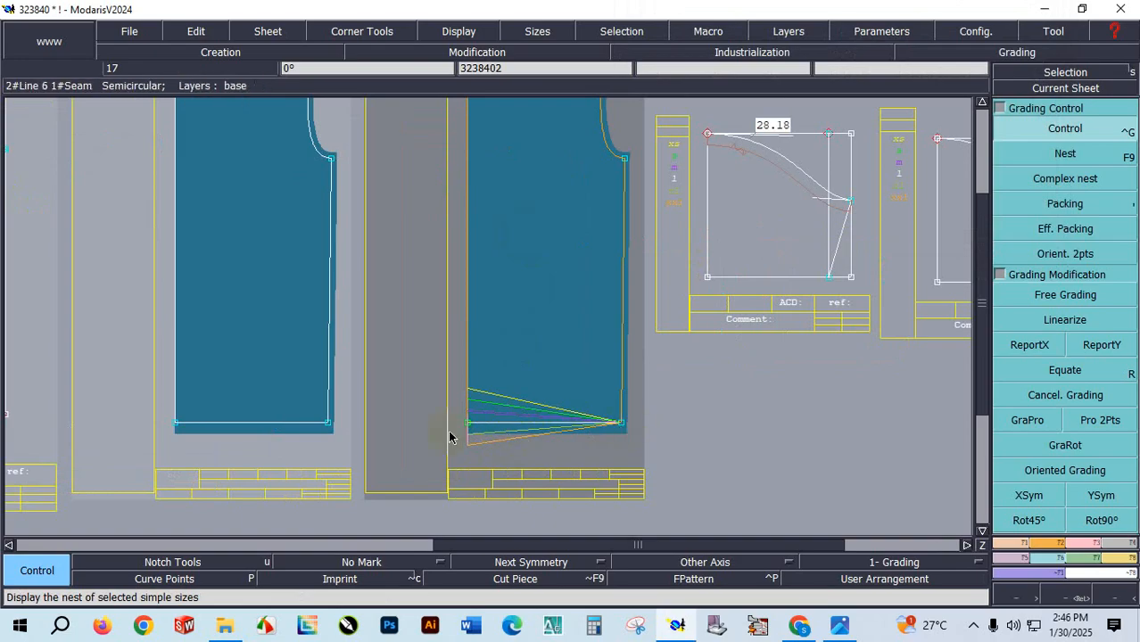
click(1102, 344)
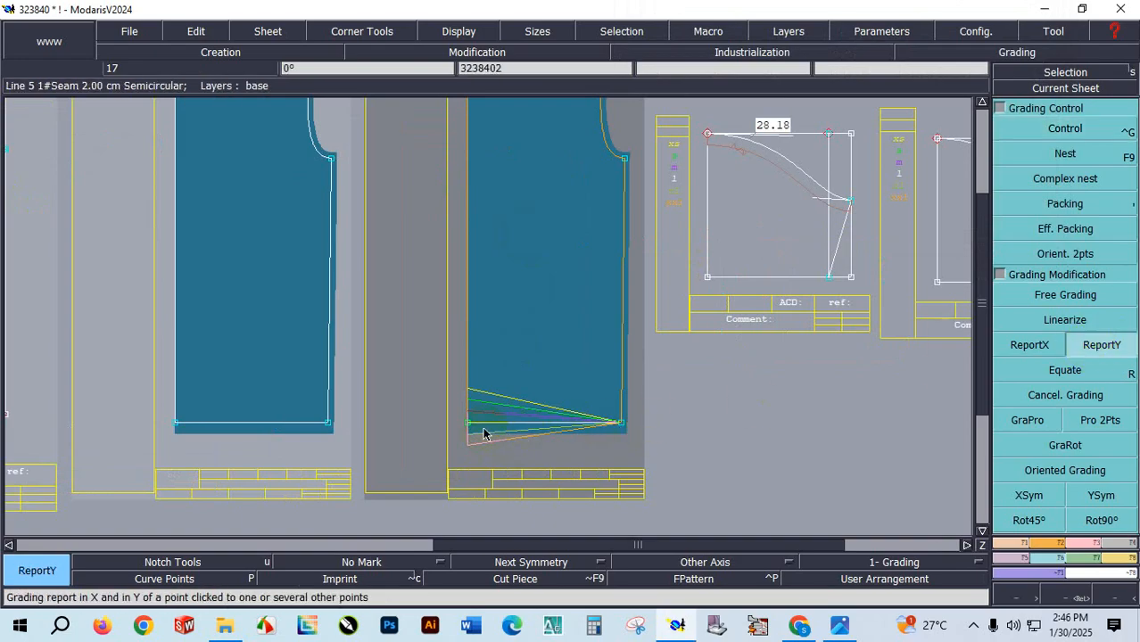
click(631, 427)
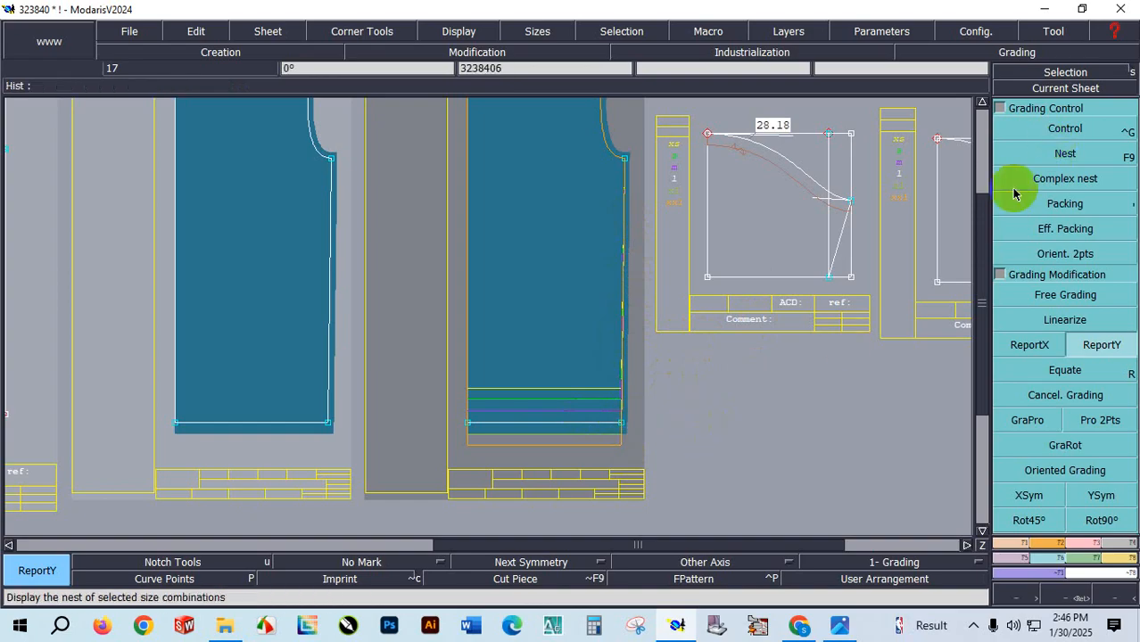
Check the 1/2 bottom values in the measurement chart and grade the back piece's side hem point with a ddx of 1 cm between all sizes.
click(839, 626)
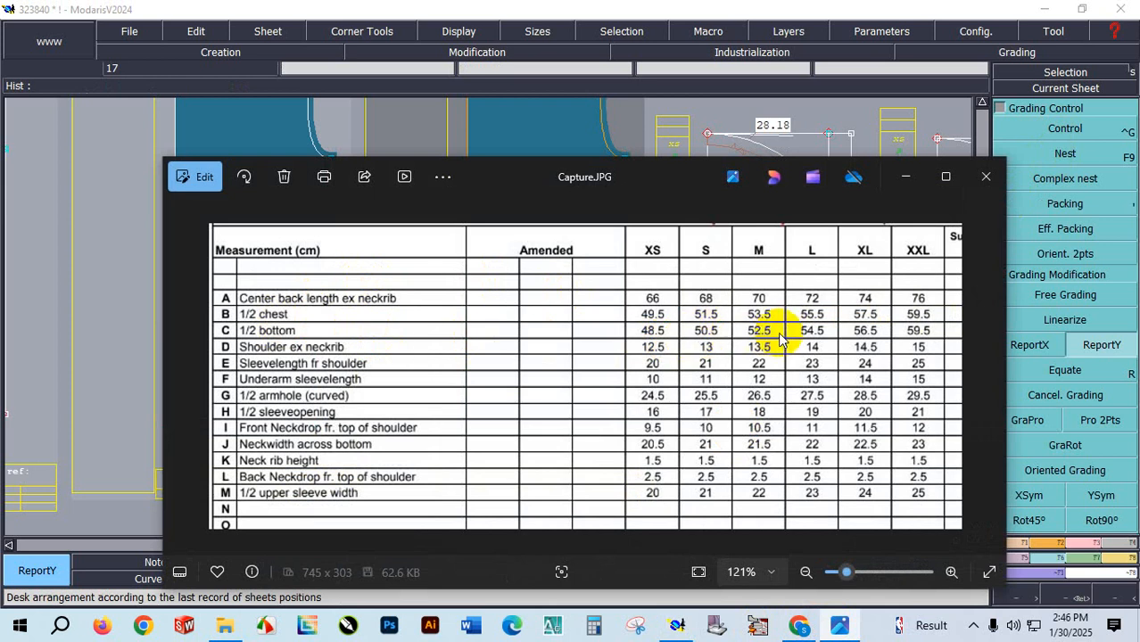
click(984, 183)
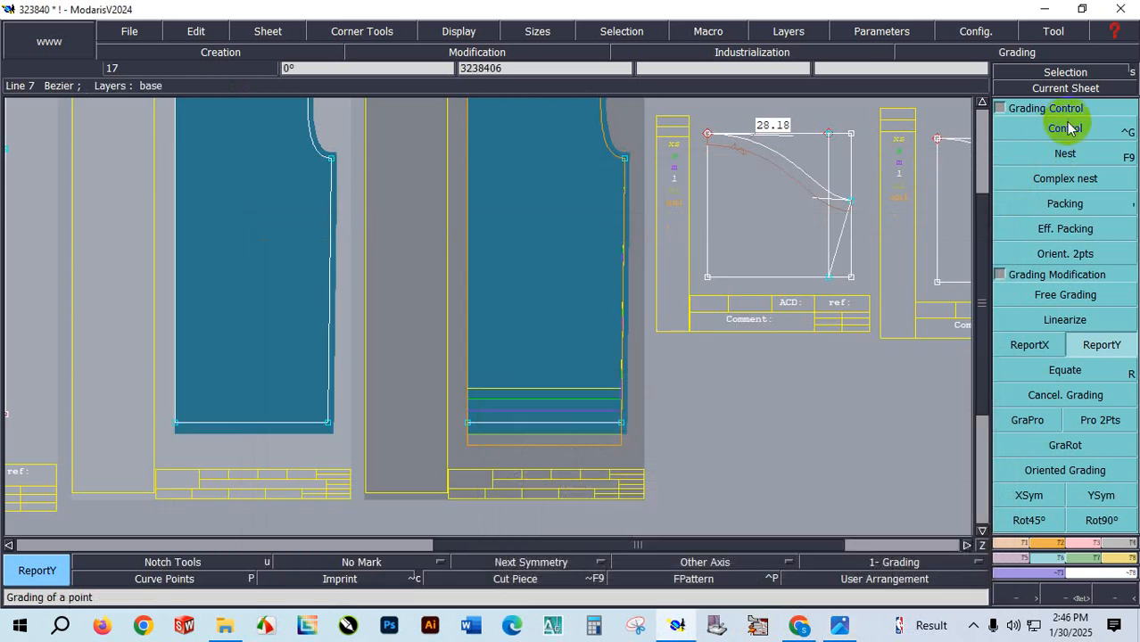
click(1066, 128)
click(673, 435)
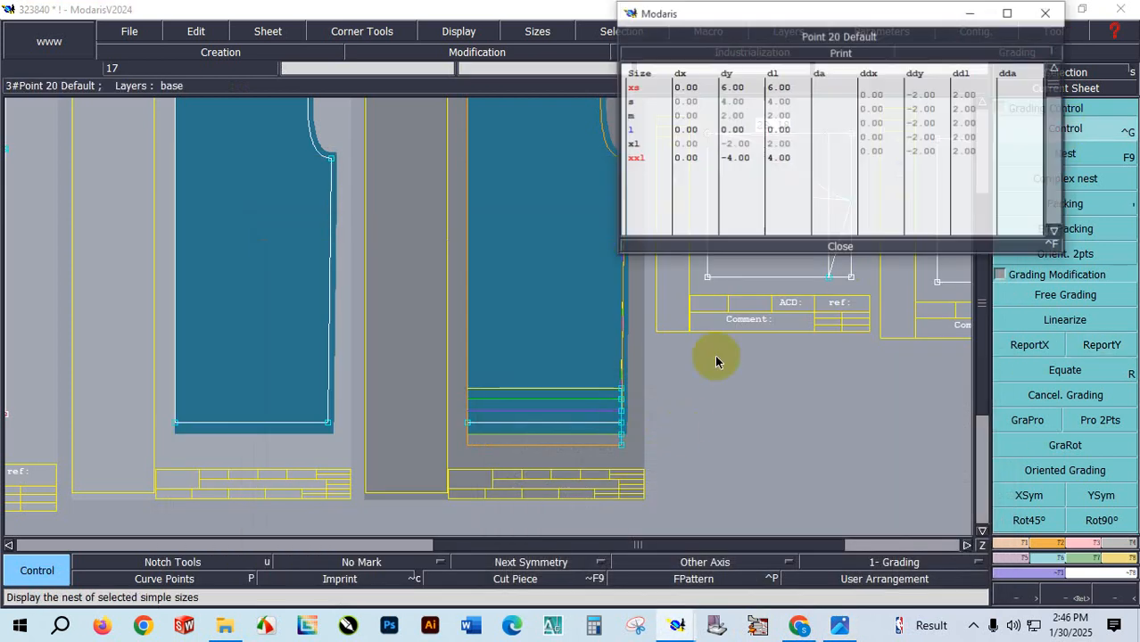
drag(890, 103, 870, 156)
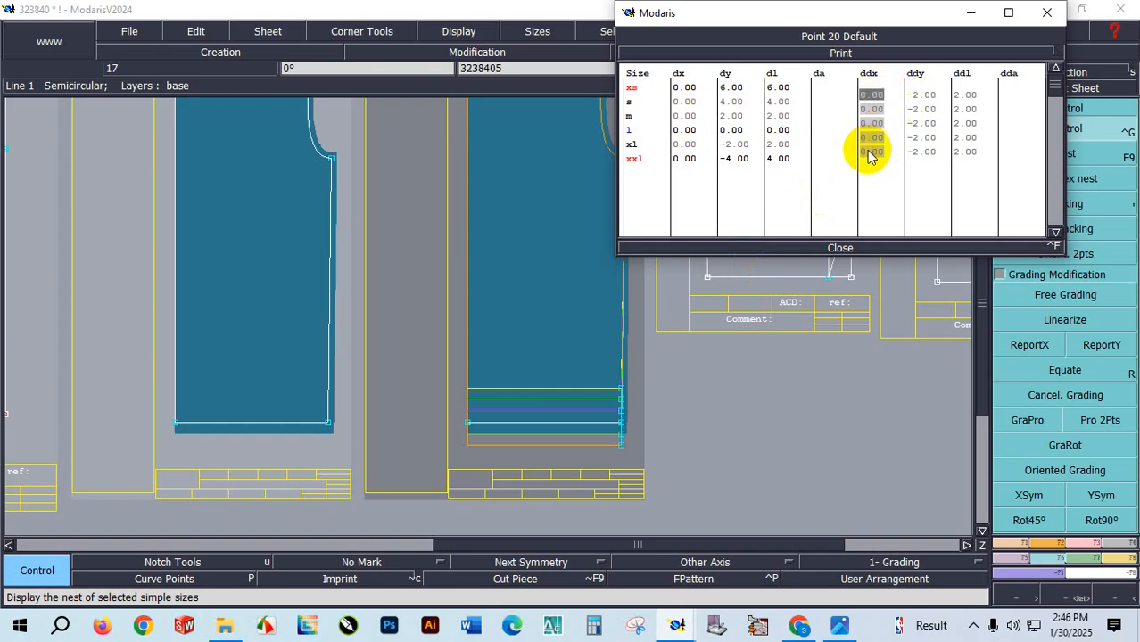
text(1)
key(Return)
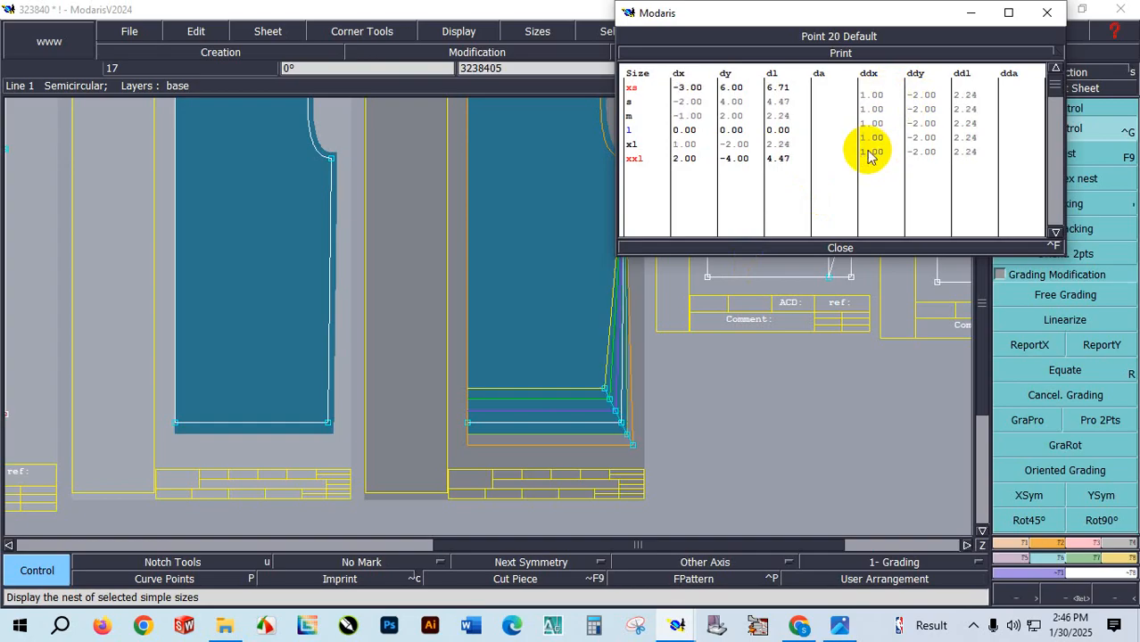
click(837, 247)
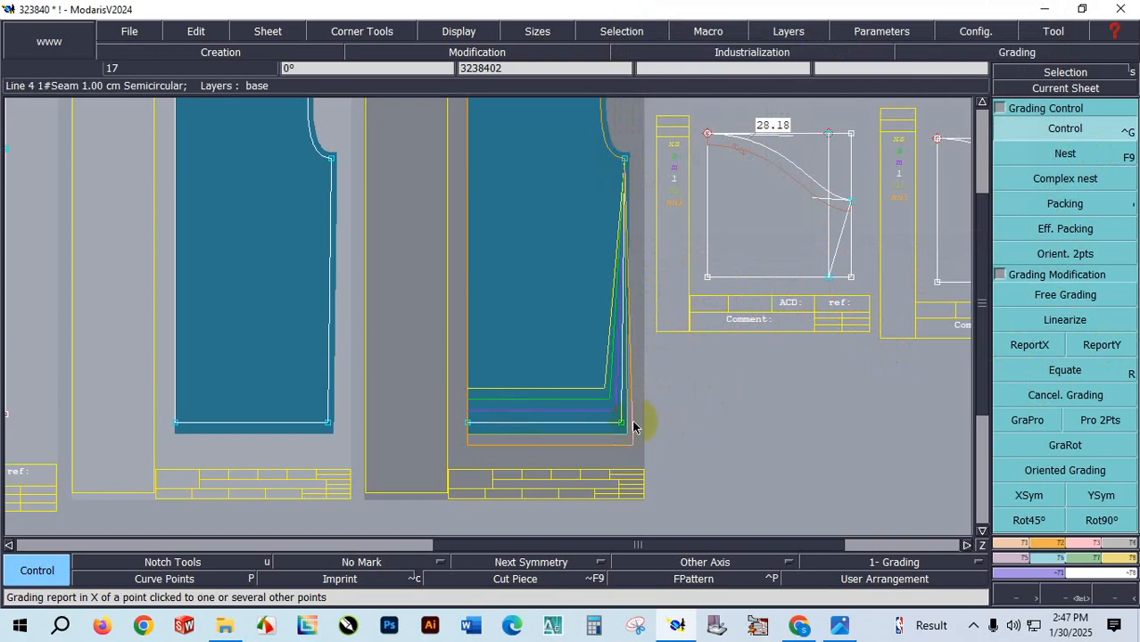
Report the back piece's side hem X grading to its underarm point at the base of the armhole.
click(1026, 347)
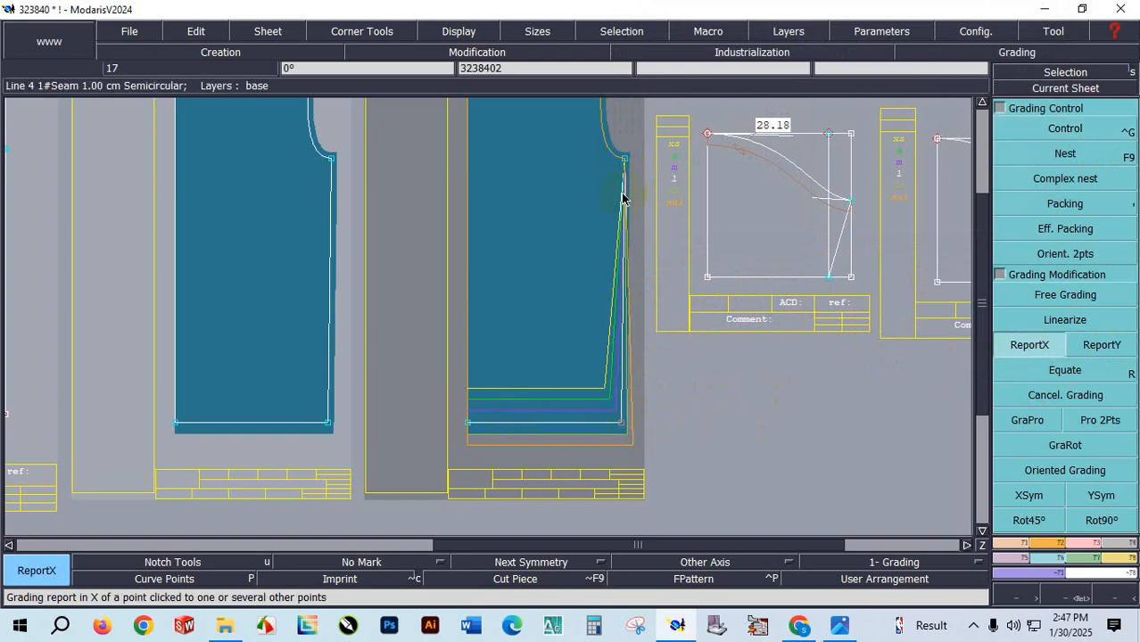
click(626, 161)
scroll(627, 164, down, 2)
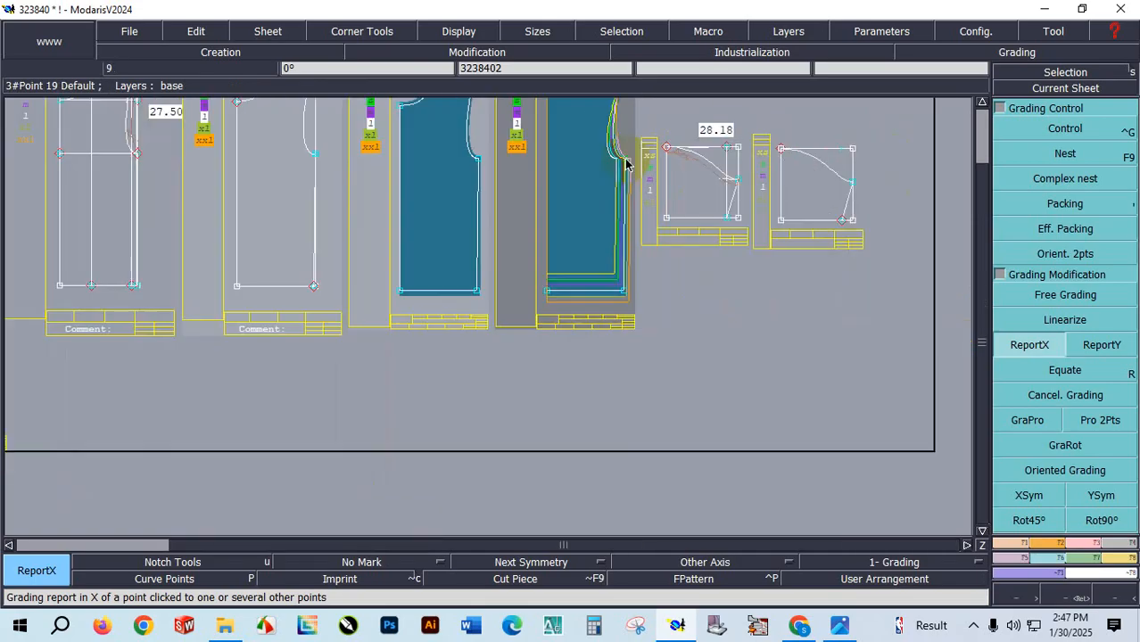
scroll(618, 111, up, 1)
scroll(616, 112, up, 2)
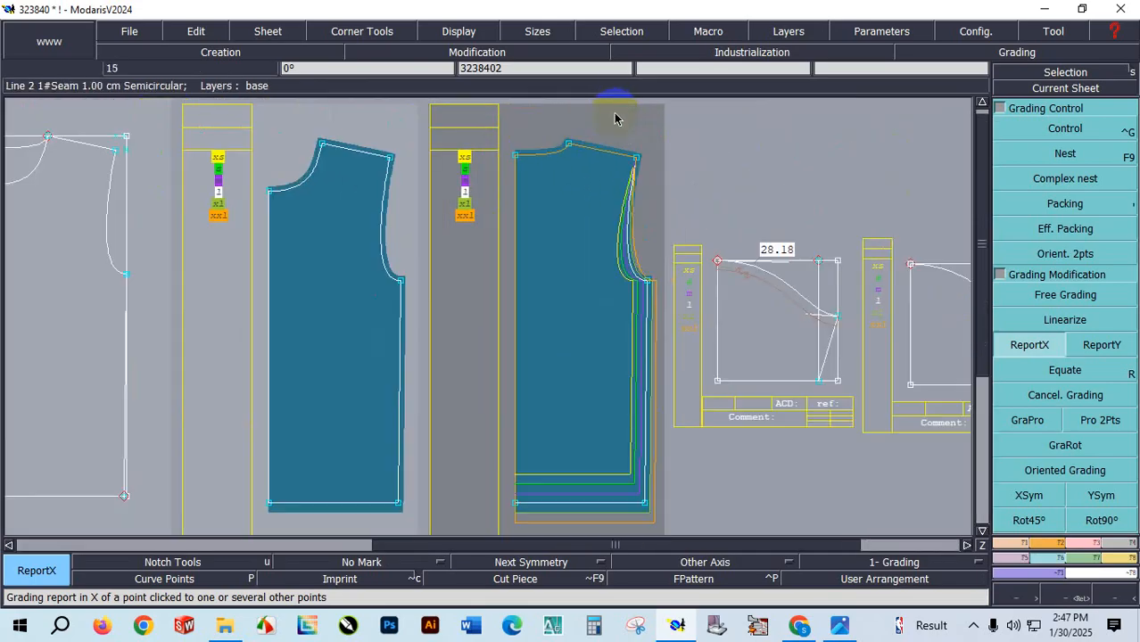
Grade the back piece's outer shoulder point with a ddx of 0.5 cm between all sizes.
click(637, 159)
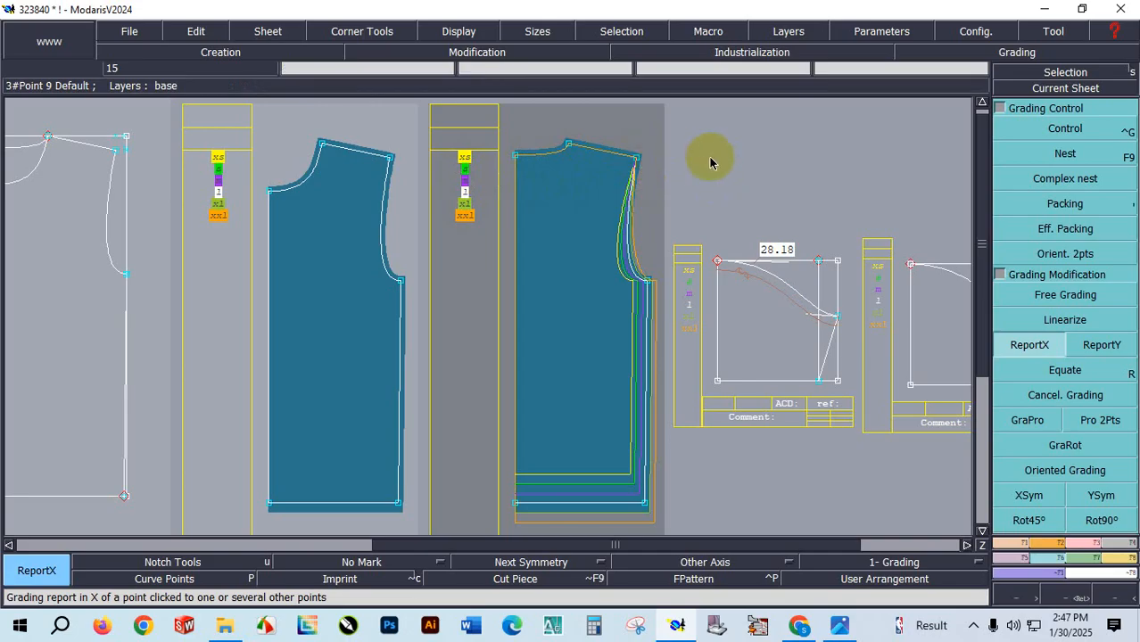
click(1067, 128)
click(639, 163)
drag(872, 95, 892, 154)
text(.50)
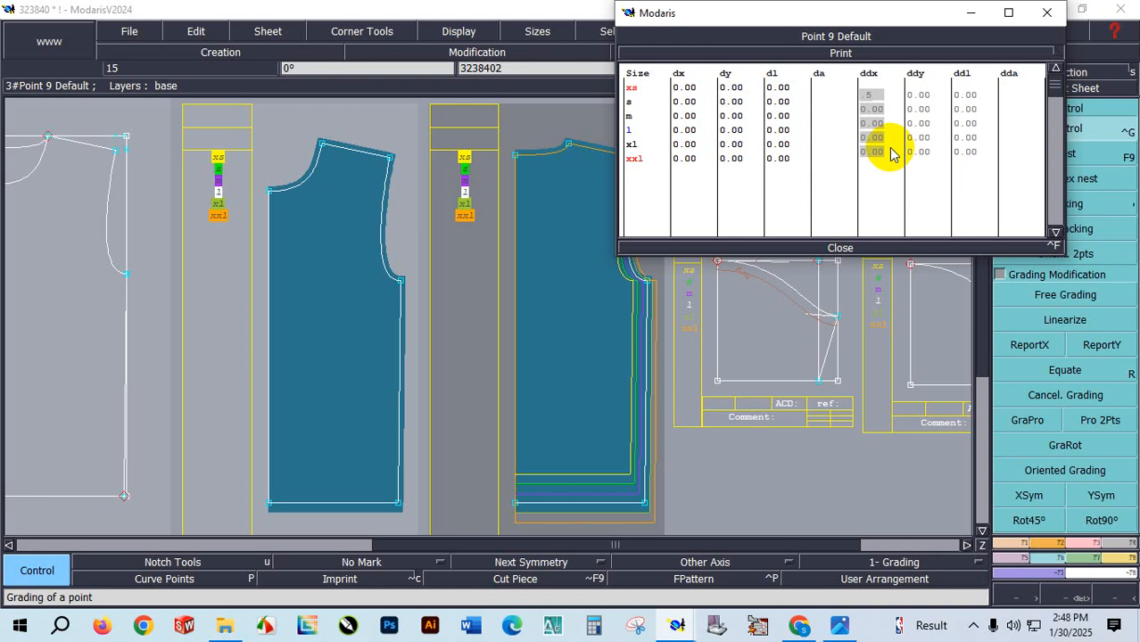
click(862, 249)
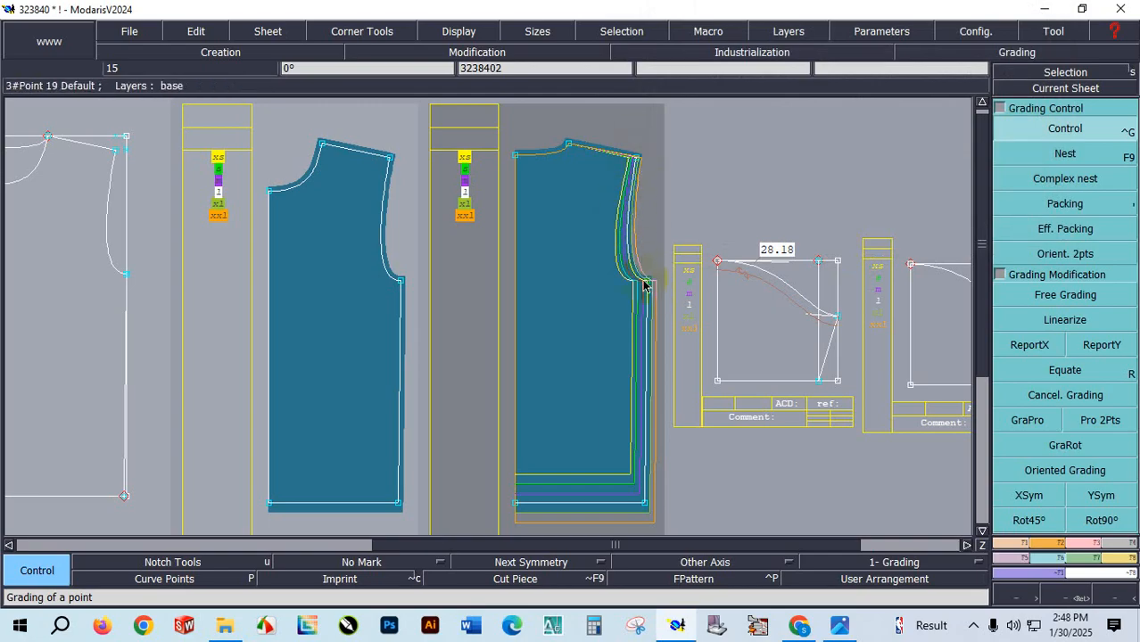
Consult the measurement chart again and grade the back piece's outer shoulder point with a ddy of 1 cm between all sizes.
click(839, 625)
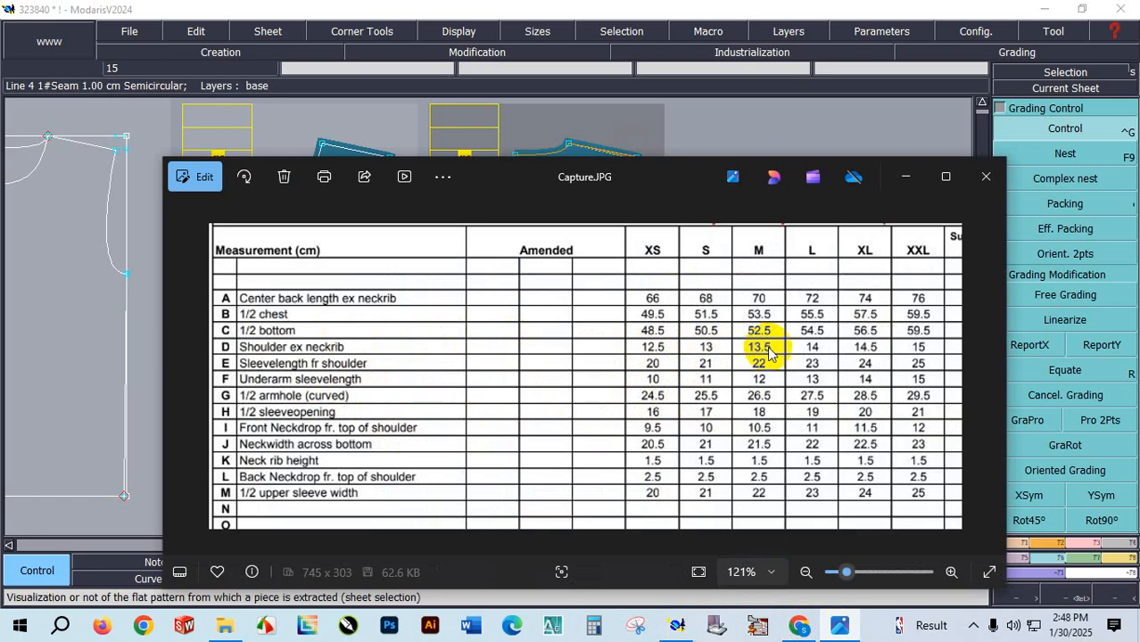
click(906, 176)
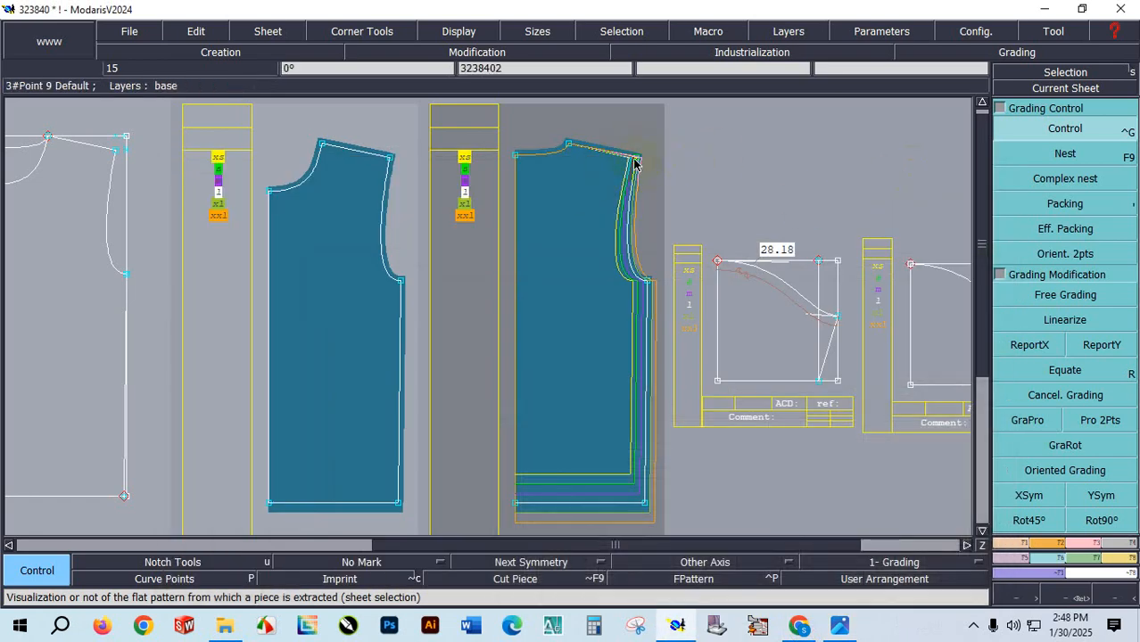
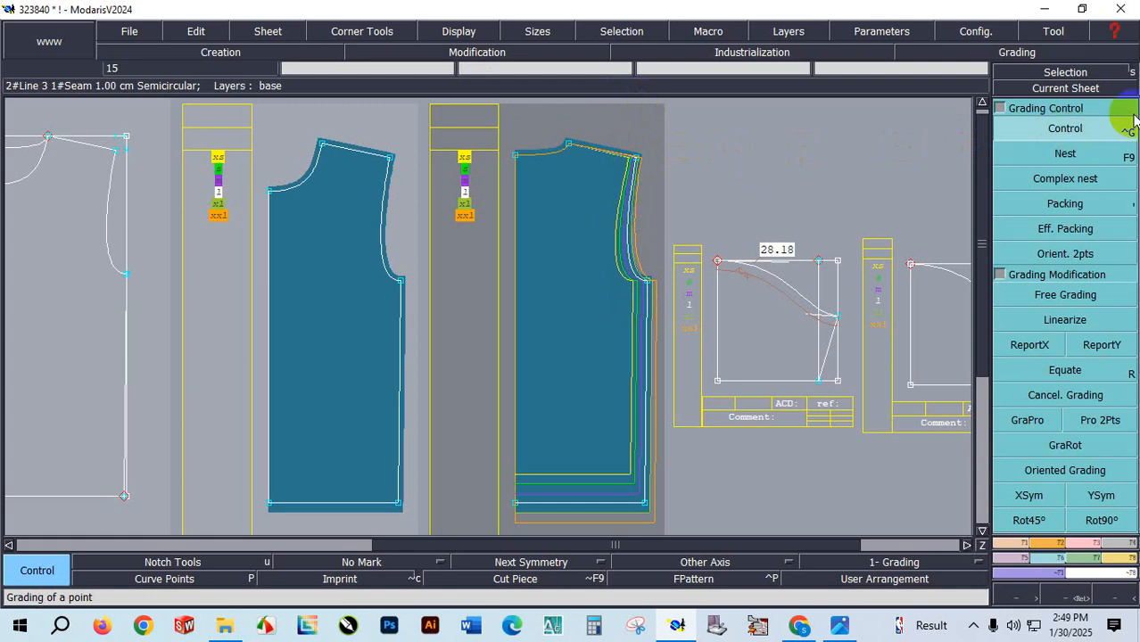
click(1065, 128)
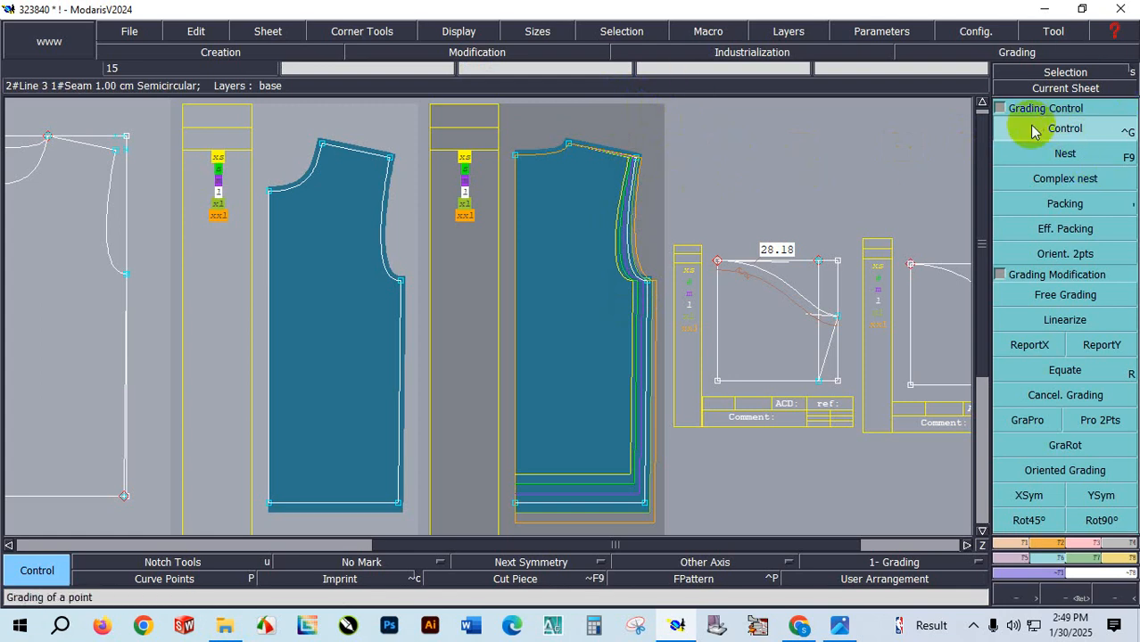
click(635, 158)
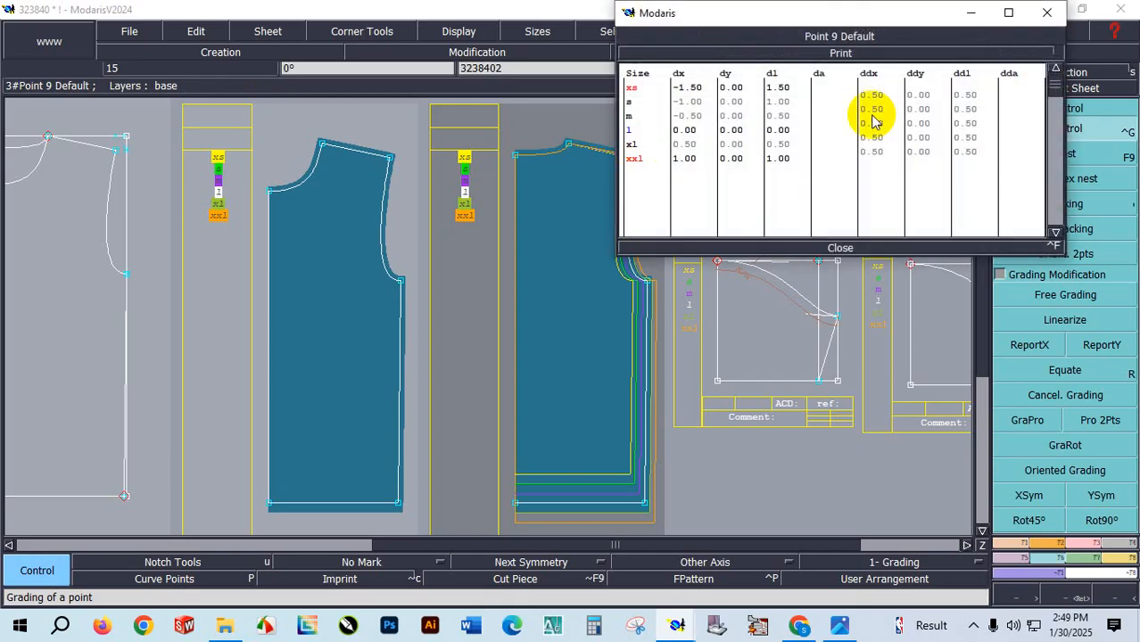
drag(917, 94, 924, 160)
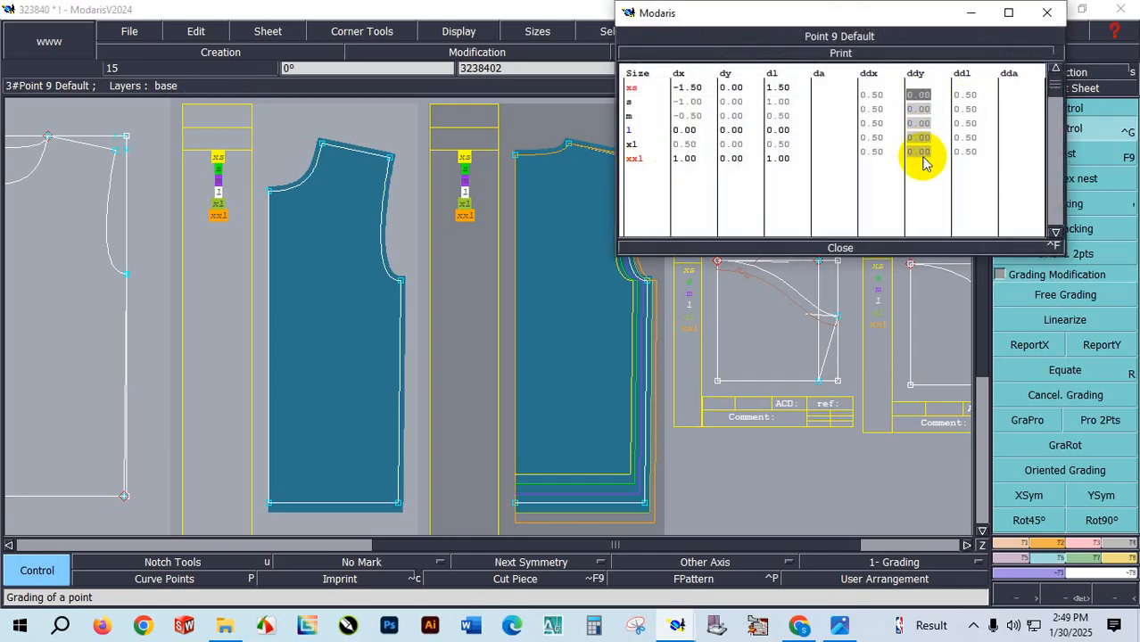
text(1)
key(Return)
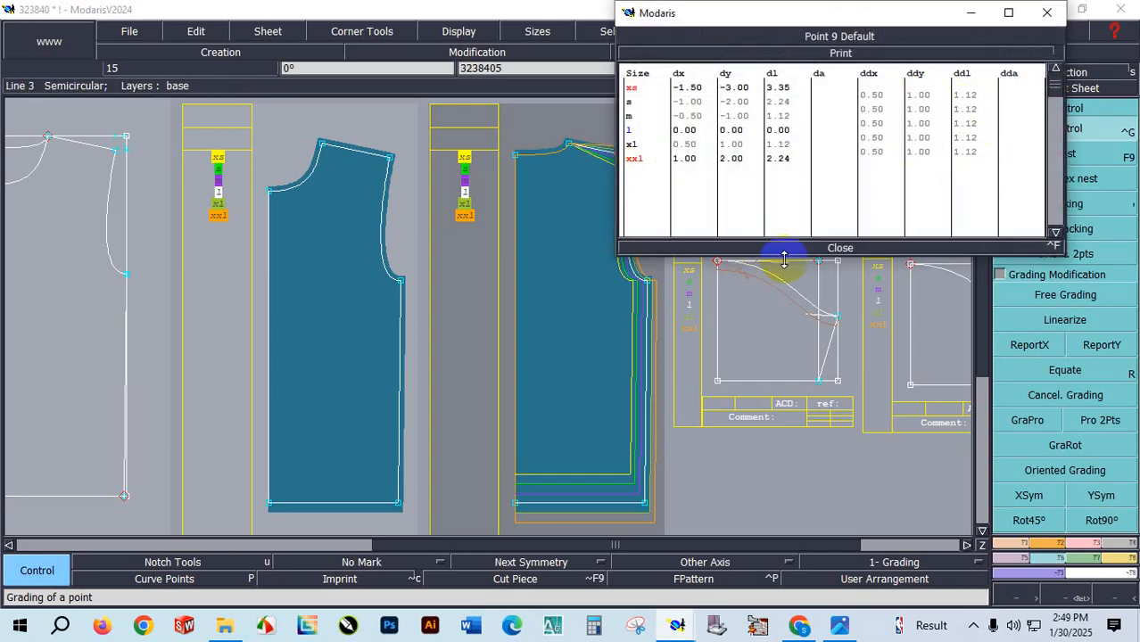
click(810, 248)
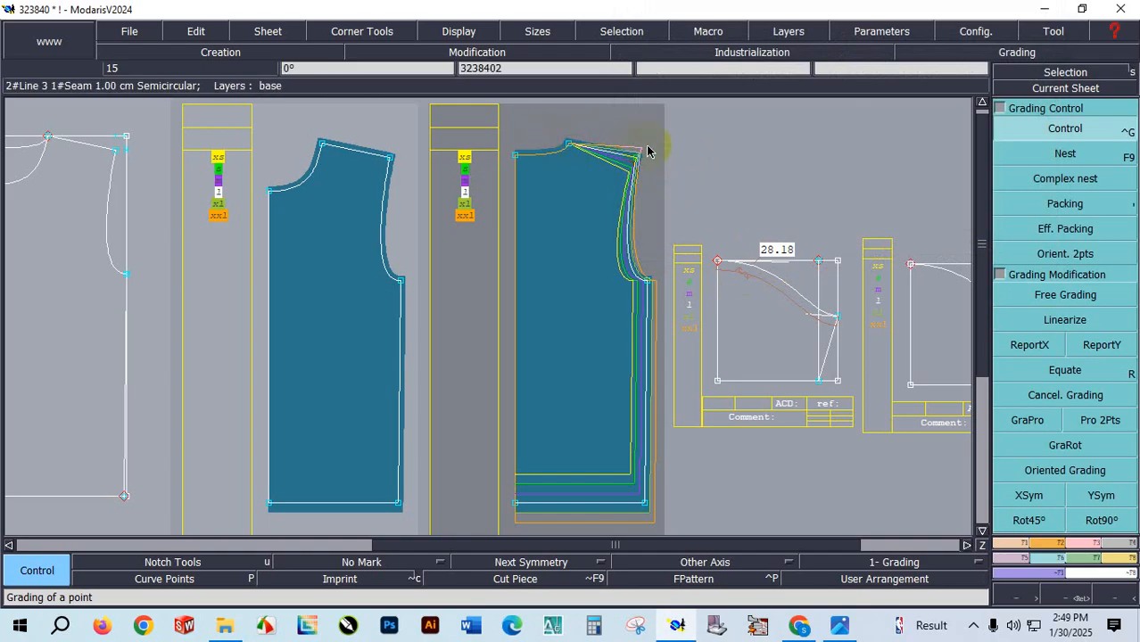
Grade the back piece's neck-side shoulder point with a ddx of 0.25 cm between all sizes.
click(570, 145)
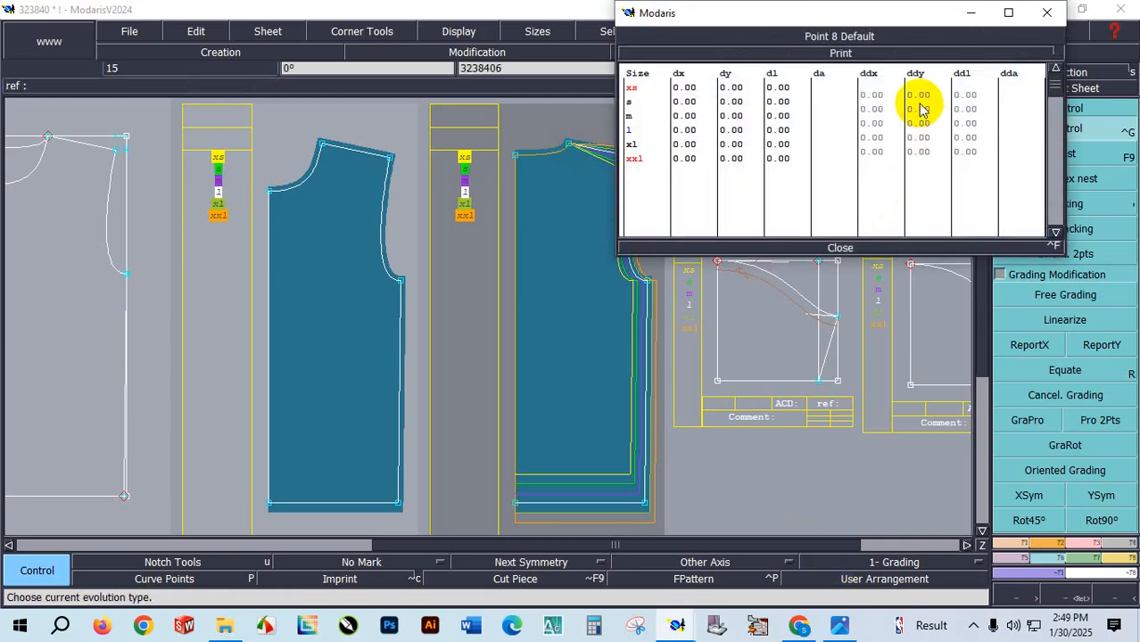
drag(870, 94, 884, 147)
text(.2)
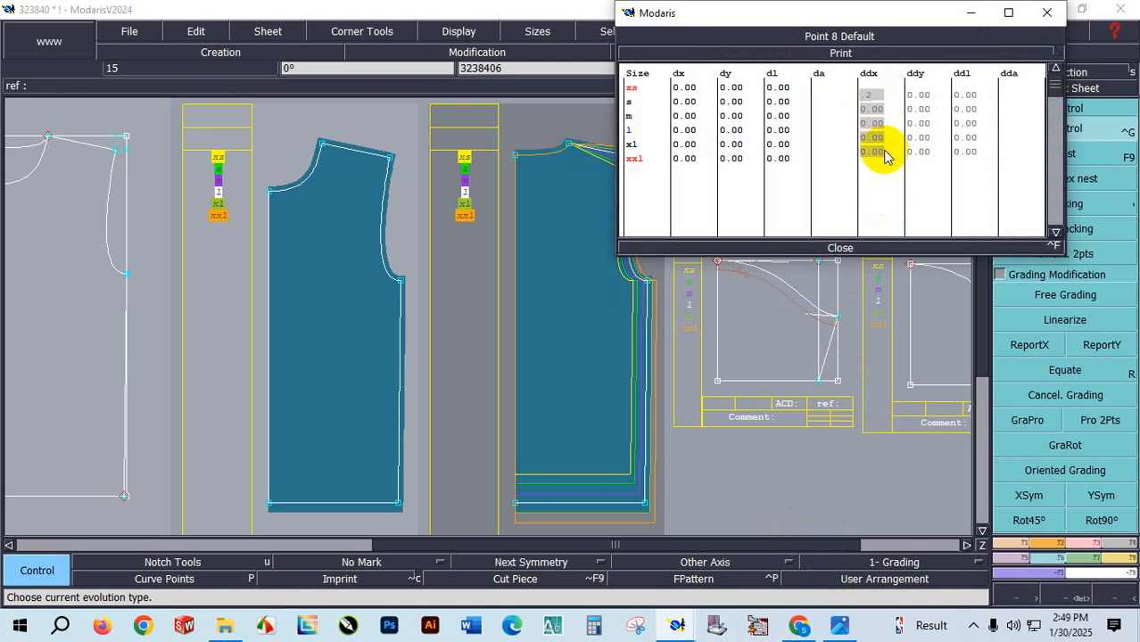
text(5)
key(Return)
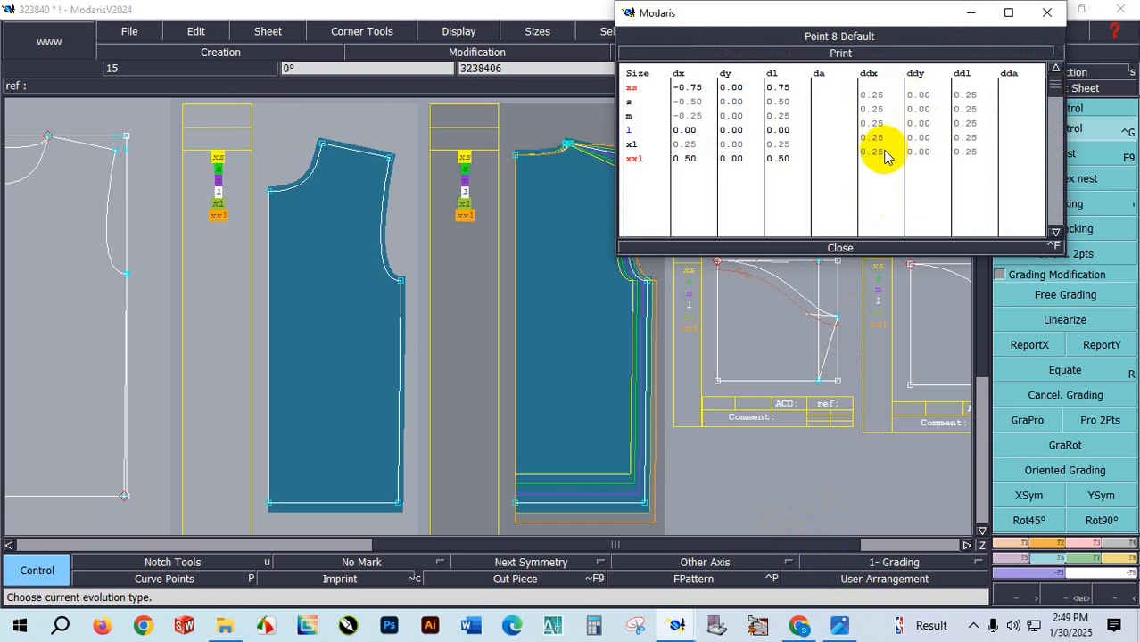
click(860, 247)
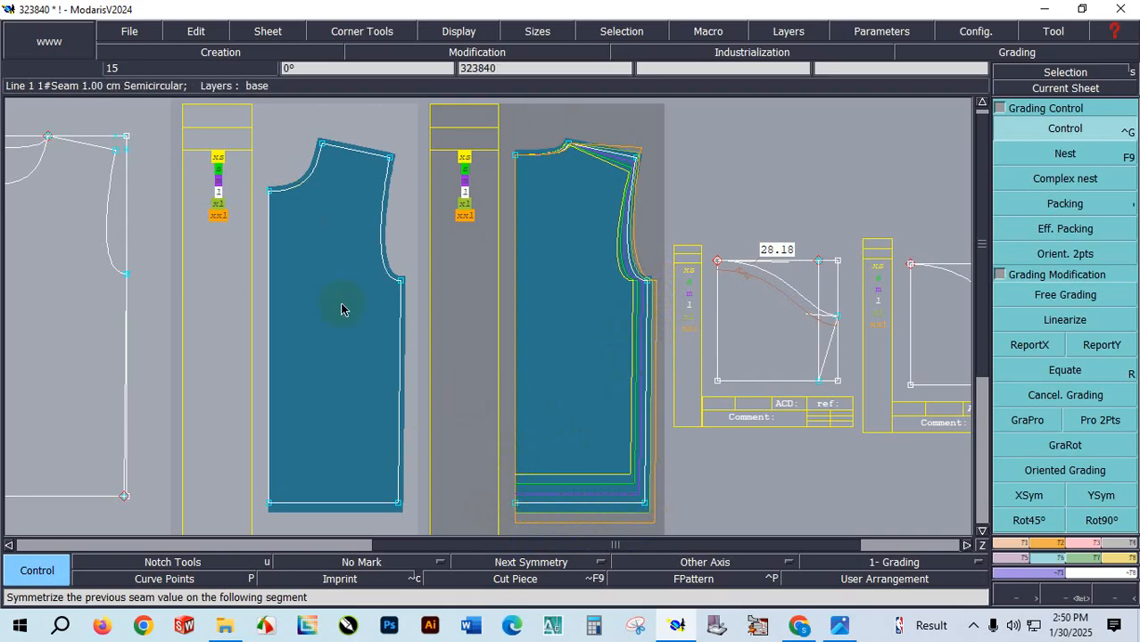
Equate the grading of the back piece's centre hem and side hem points to the matching hem points of the front piece.
click(1064, 347)
click(1065, 369)
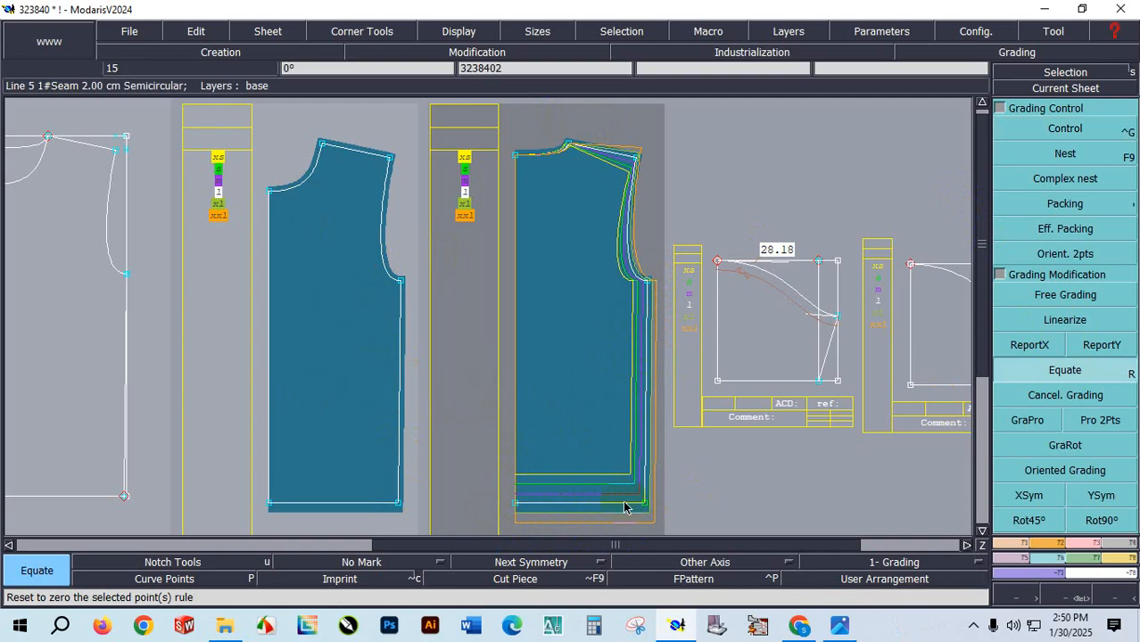
click(517, 505)
click(270, 504)
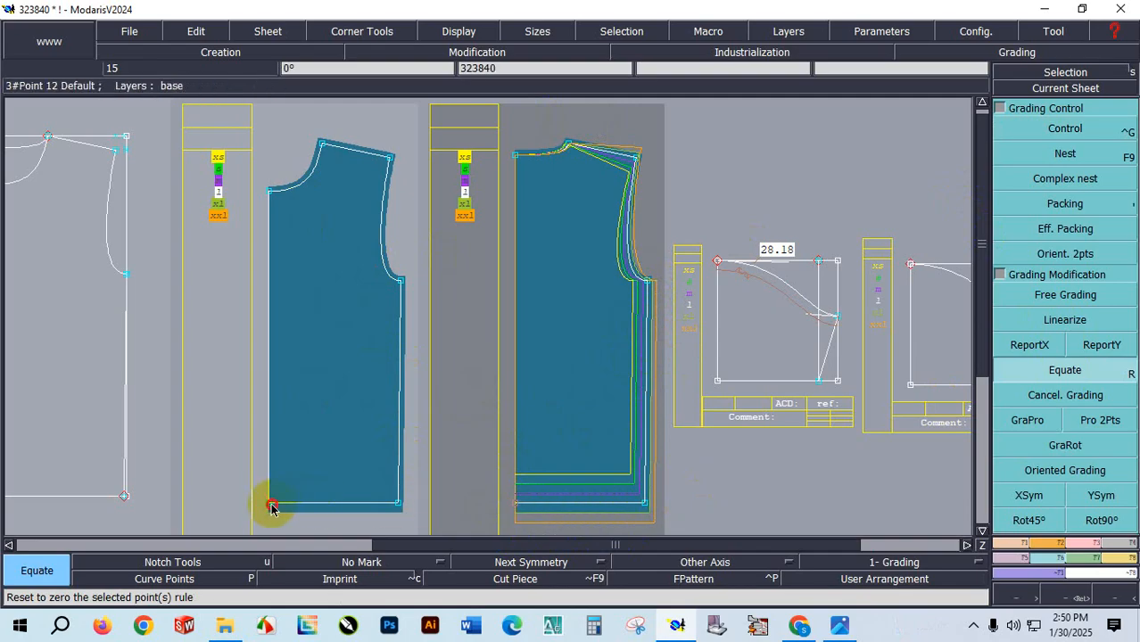
click(403, 505)
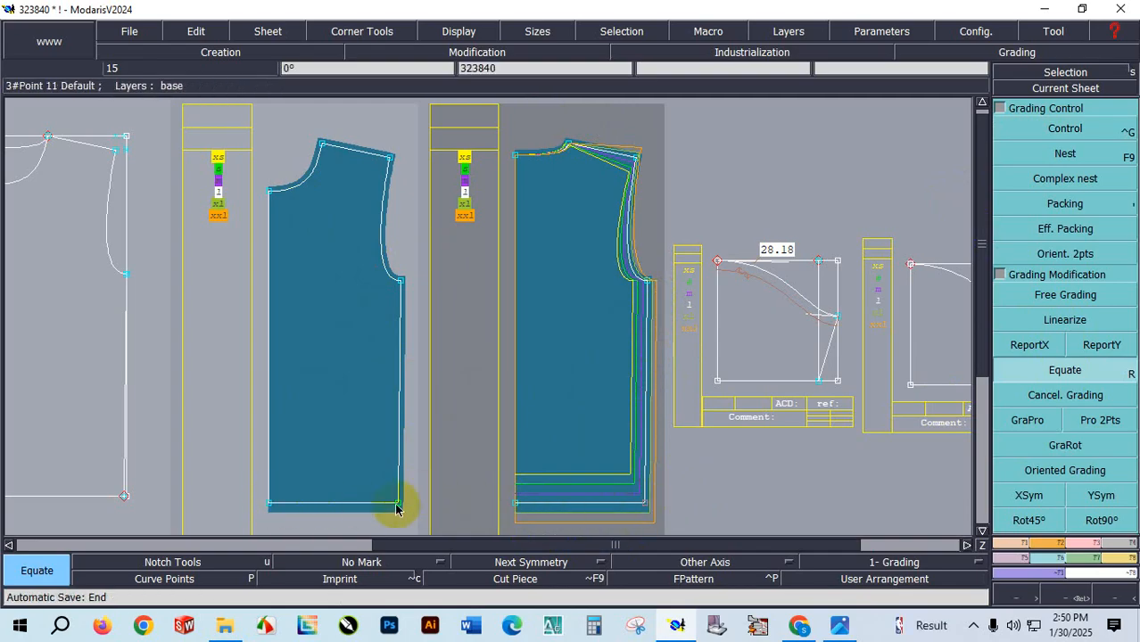
click(648, 285)
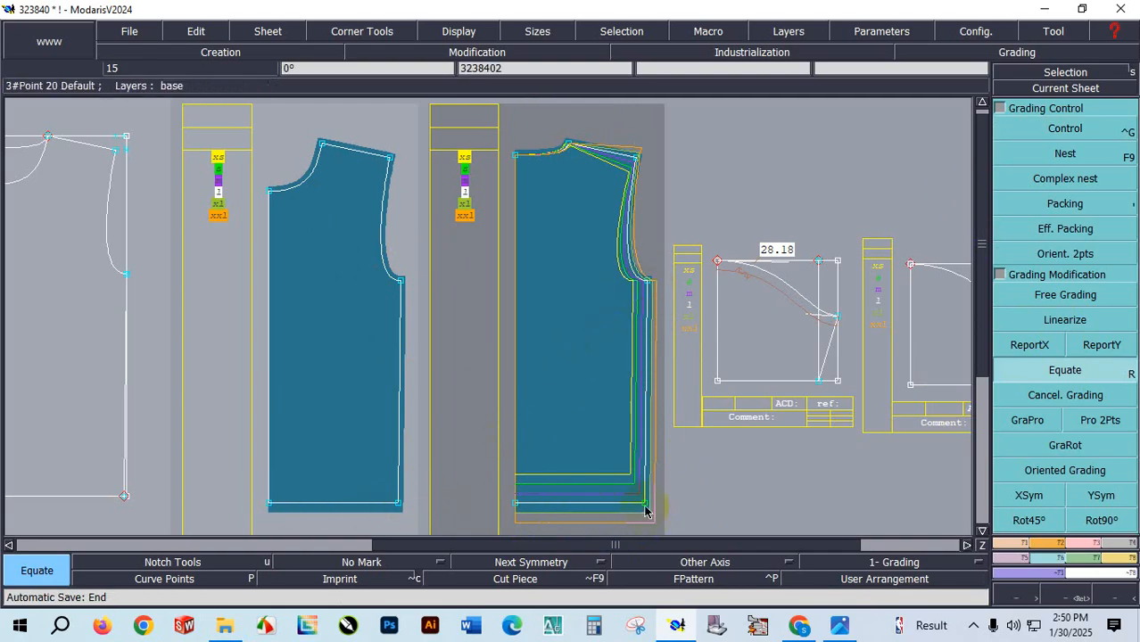
click(413, 511)
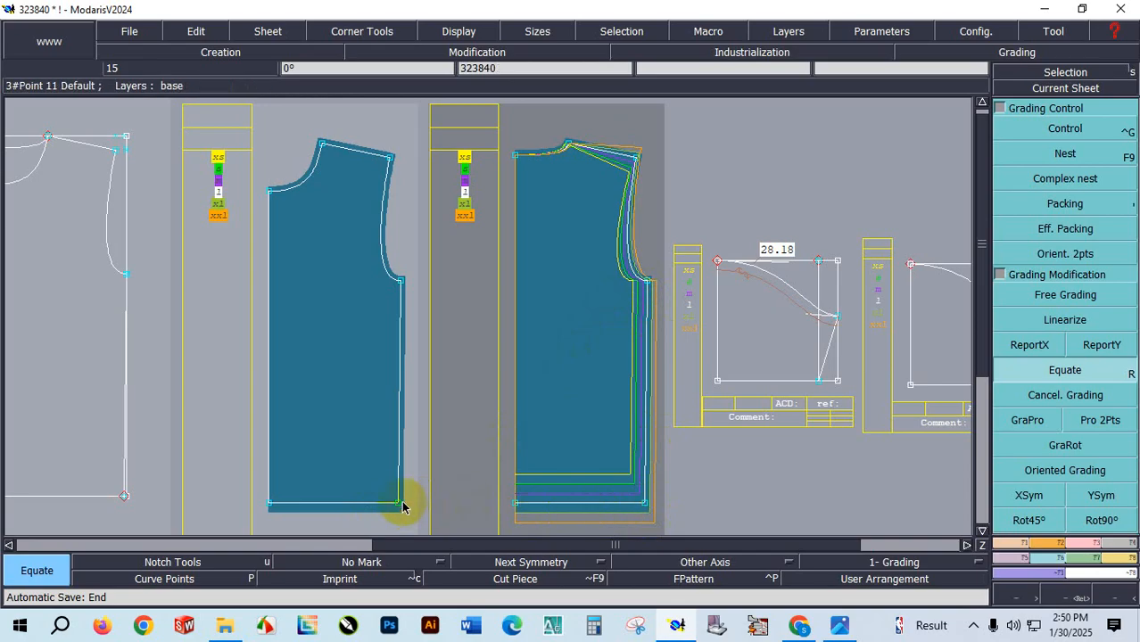
Equate the back piece's underarm, outer shoulder and neck-side shoulder grading to the matching points of the front piece.
click(649, 284)
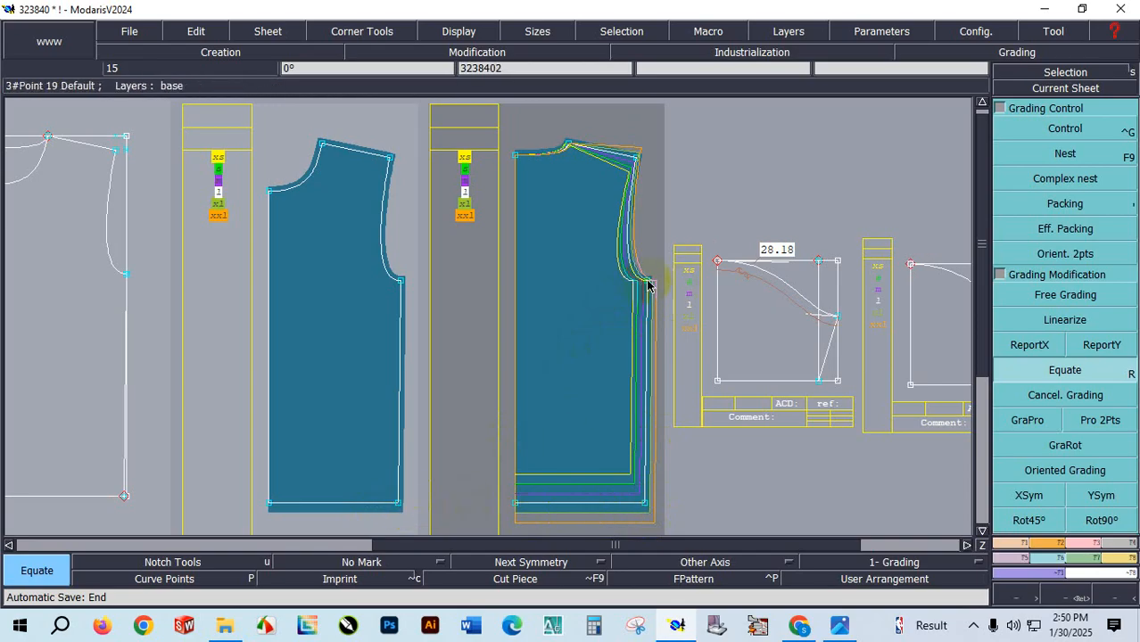
click(400, 282)
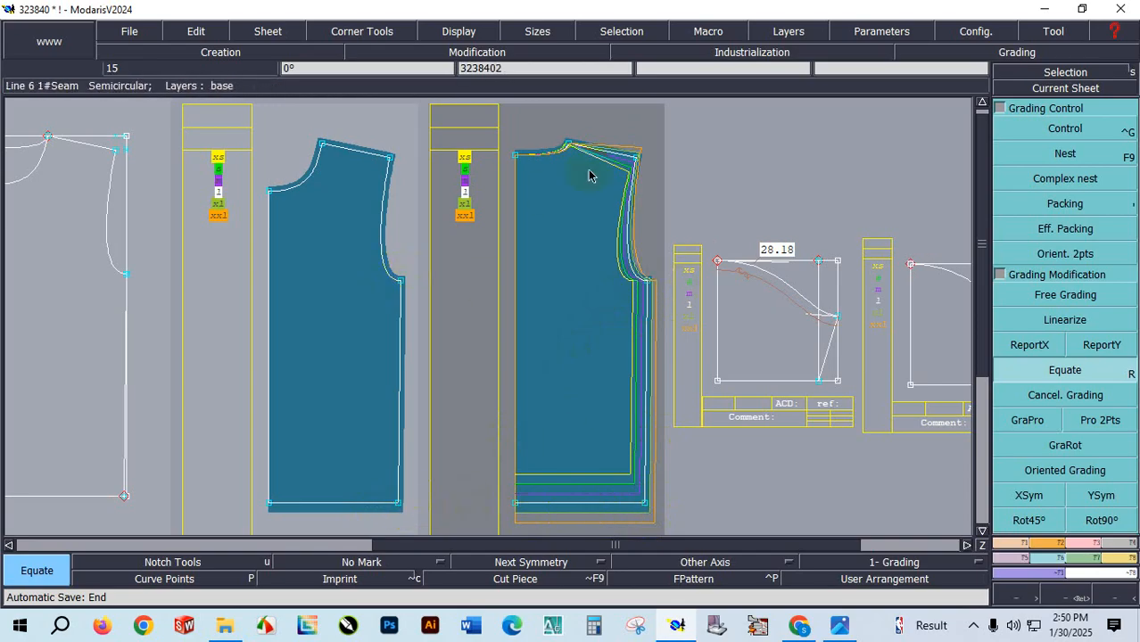
click(638, 159)
click(391, 158)
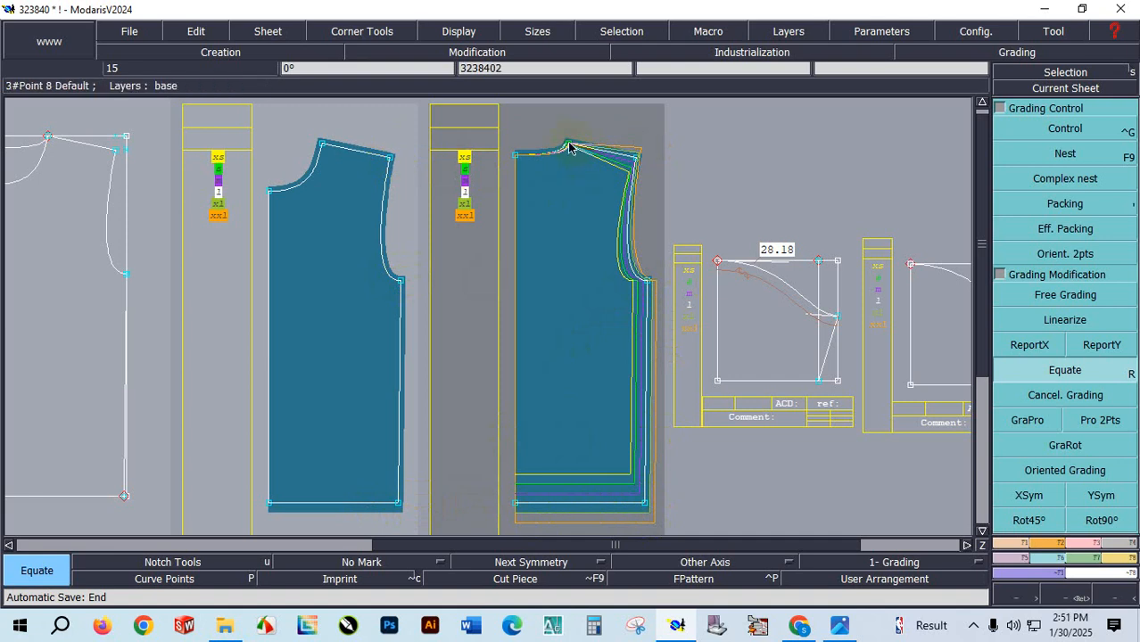
click(319, 143)
click(789, 131)
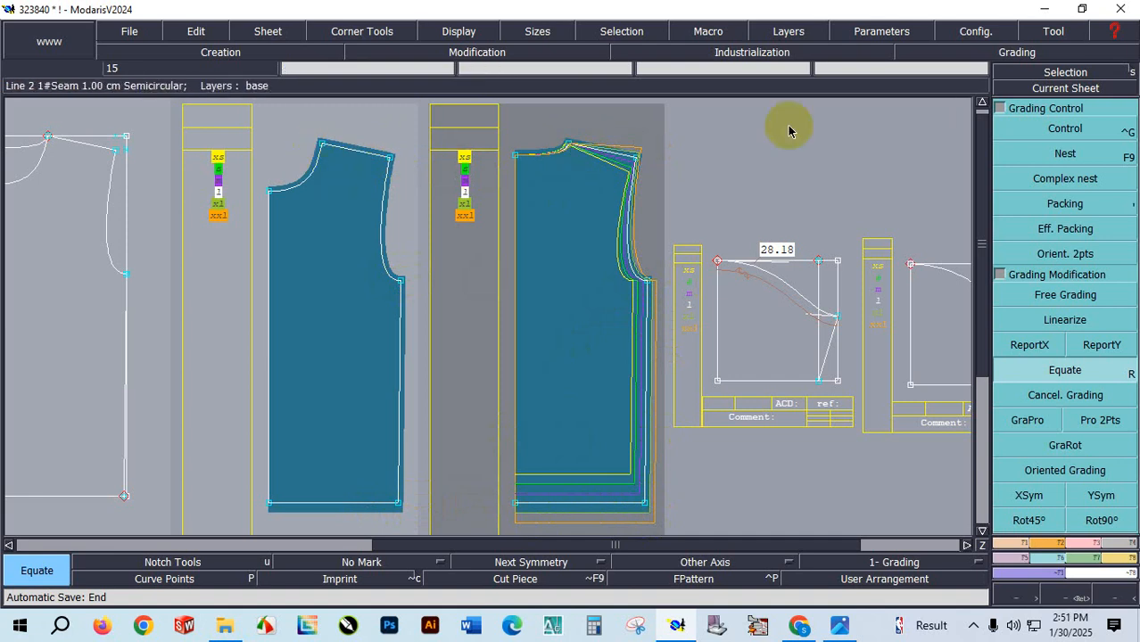
Make the front piece the current sheet and display its nest of sizes.
click(335, 205)
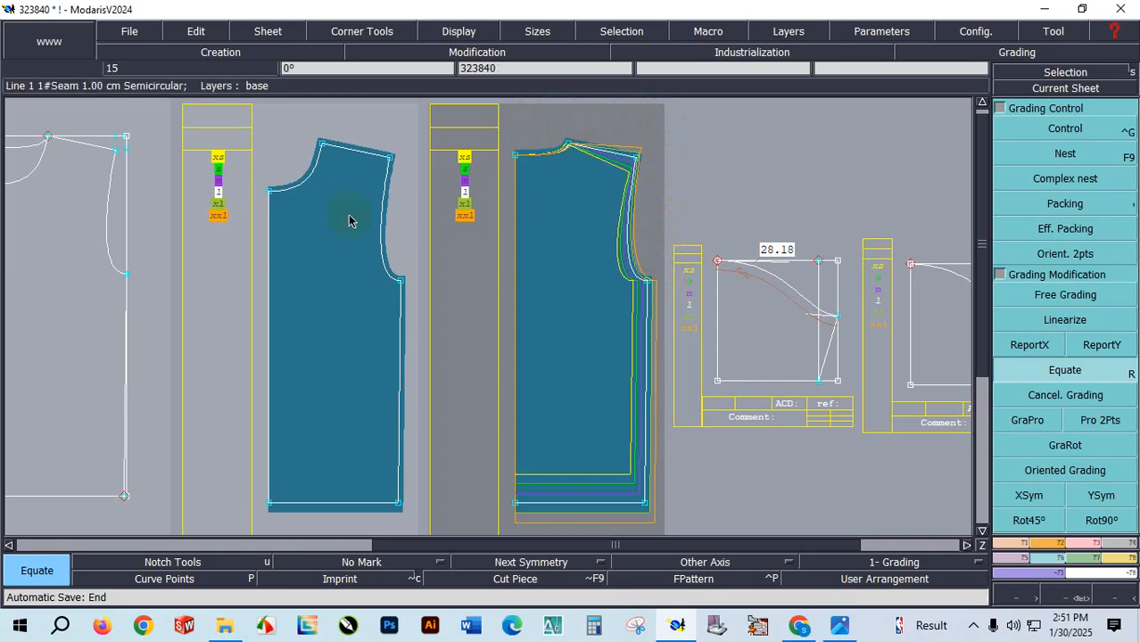
click(1066, 87)
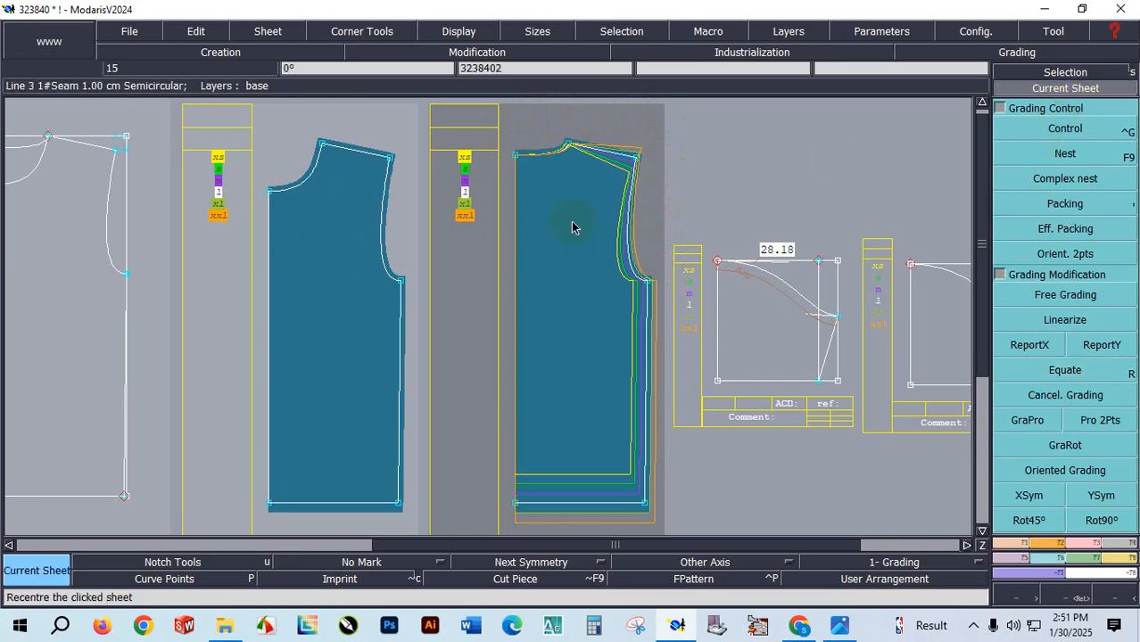
click(346, 261)
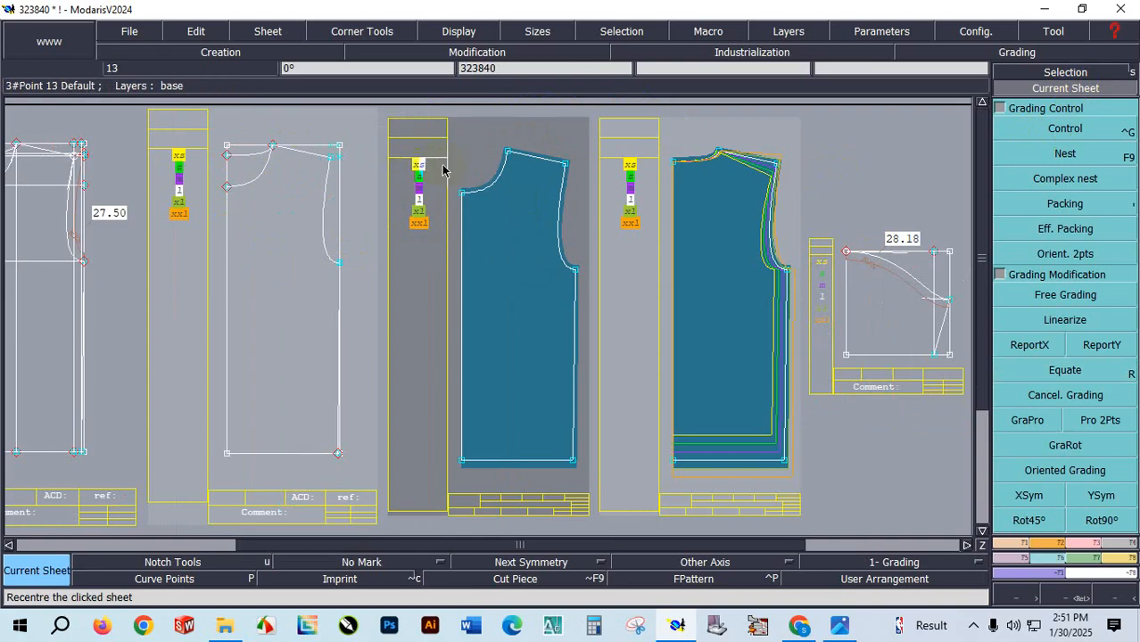
key(F9)
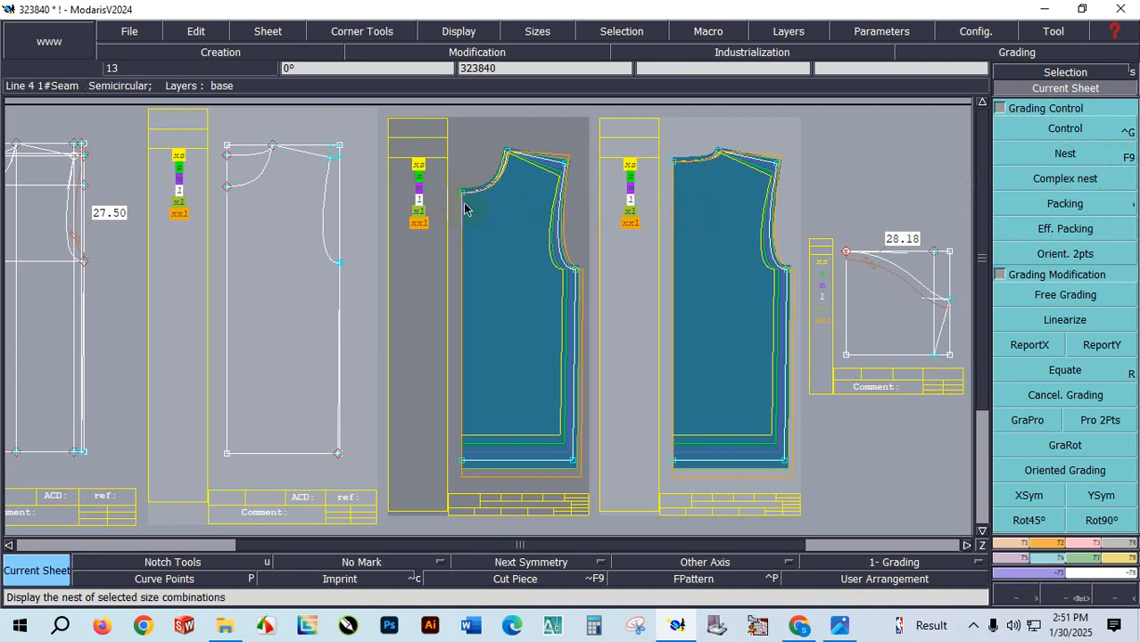
Consult the measurement chart and grade the front piece's centre neck point with a ddy of -0.5 cm between all sizes.
click(837, 628)
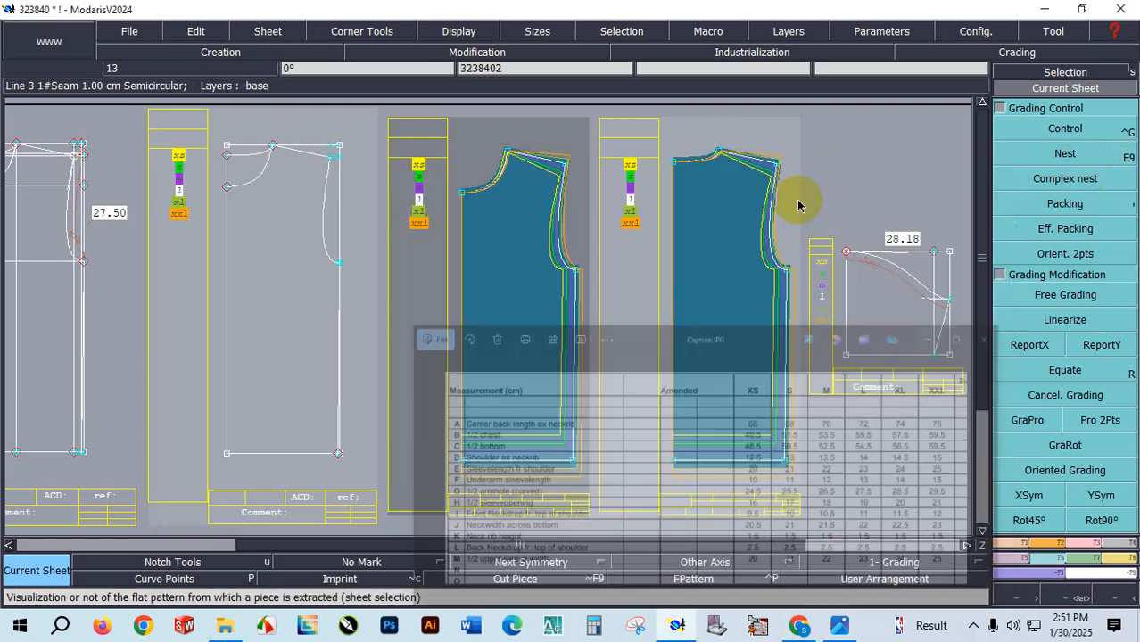
click(905, 176)
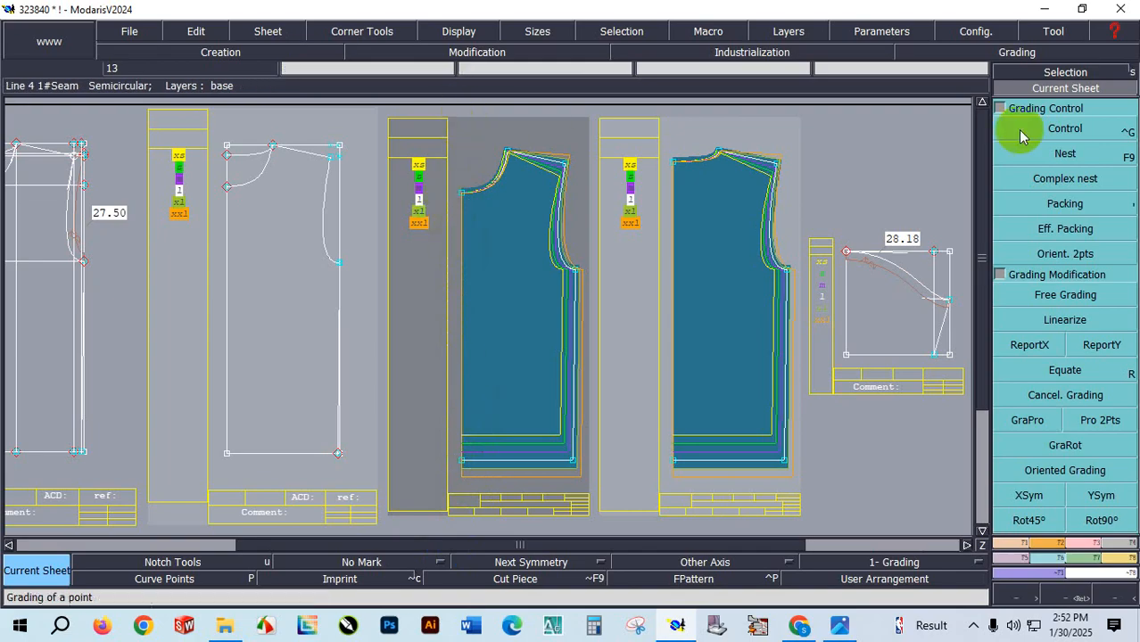
click(1071, 127)
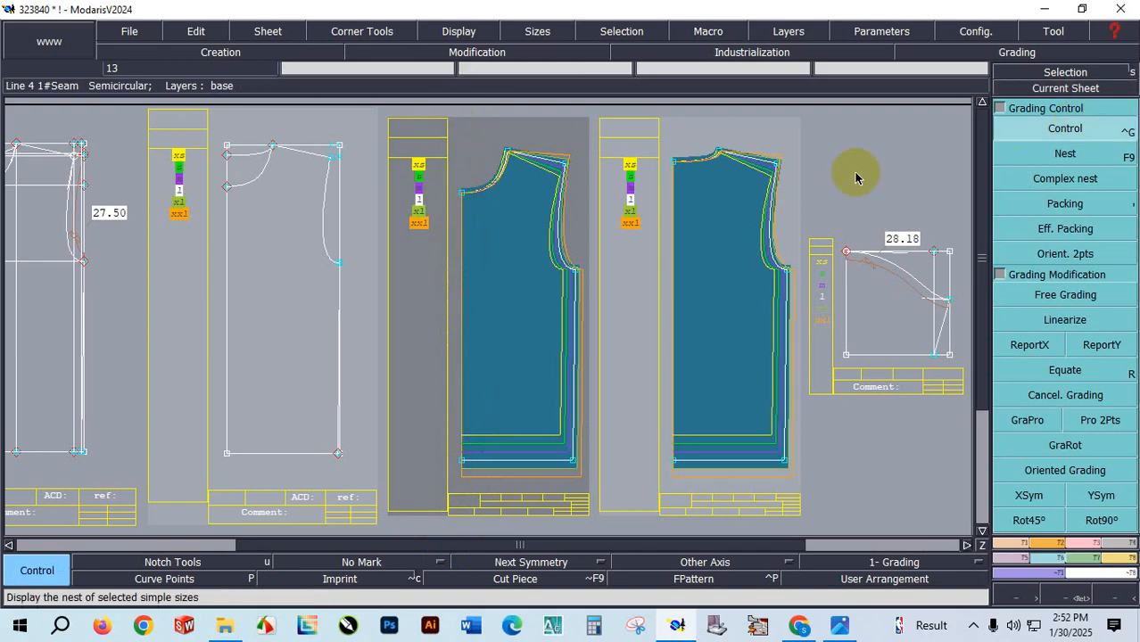
click(462, 193)
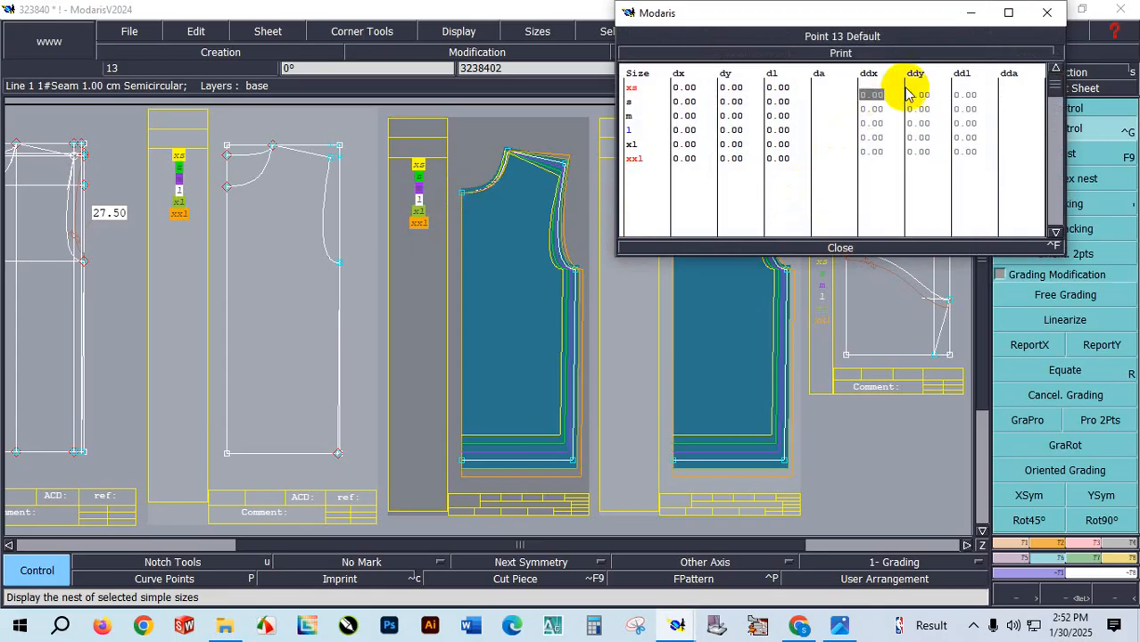
drag(919, 95, 924, 155)
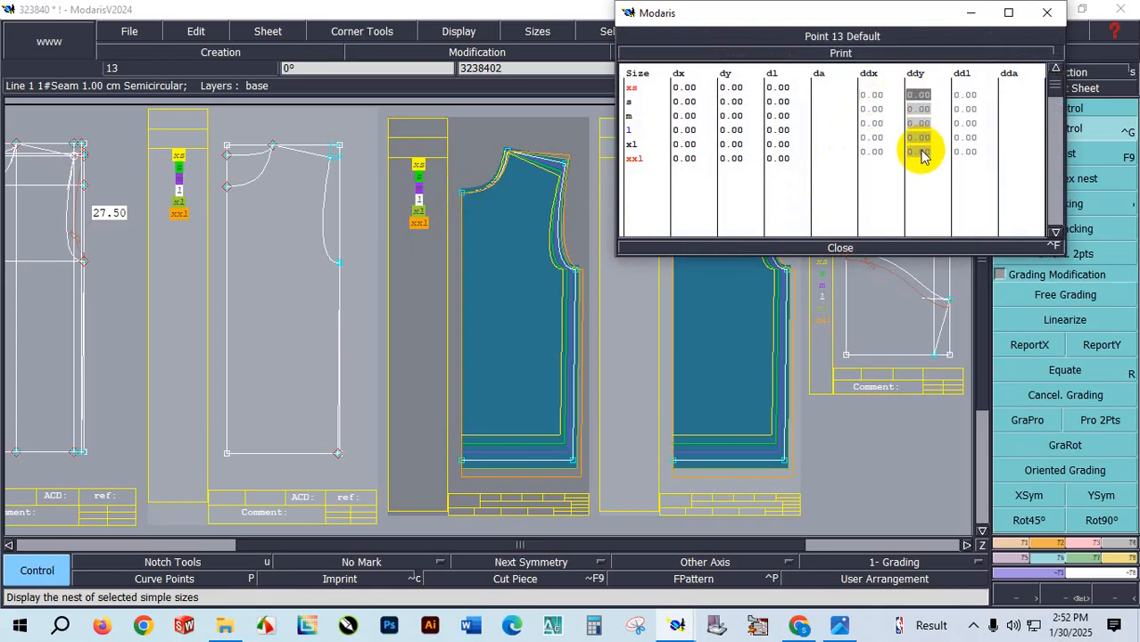
text(-0.5)
key(Return)
click(822, 249)
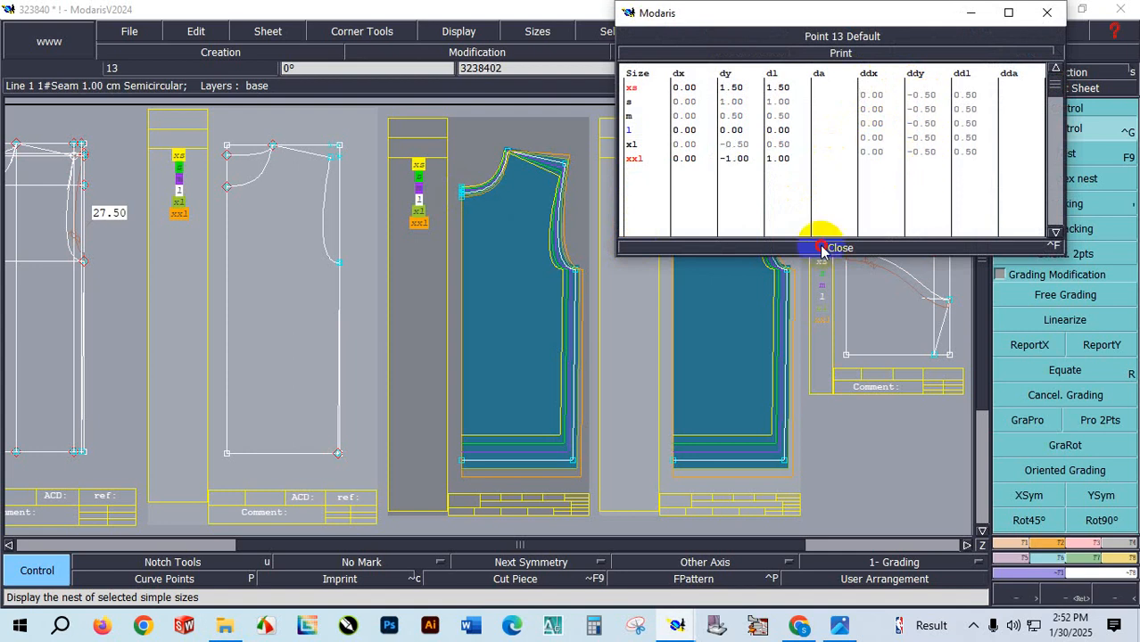
Grade the sleeve's centre hem point with a ddy of -1 cm between all sizes and display the sleeve's size nest.
scroll(657, 289, down, 1)
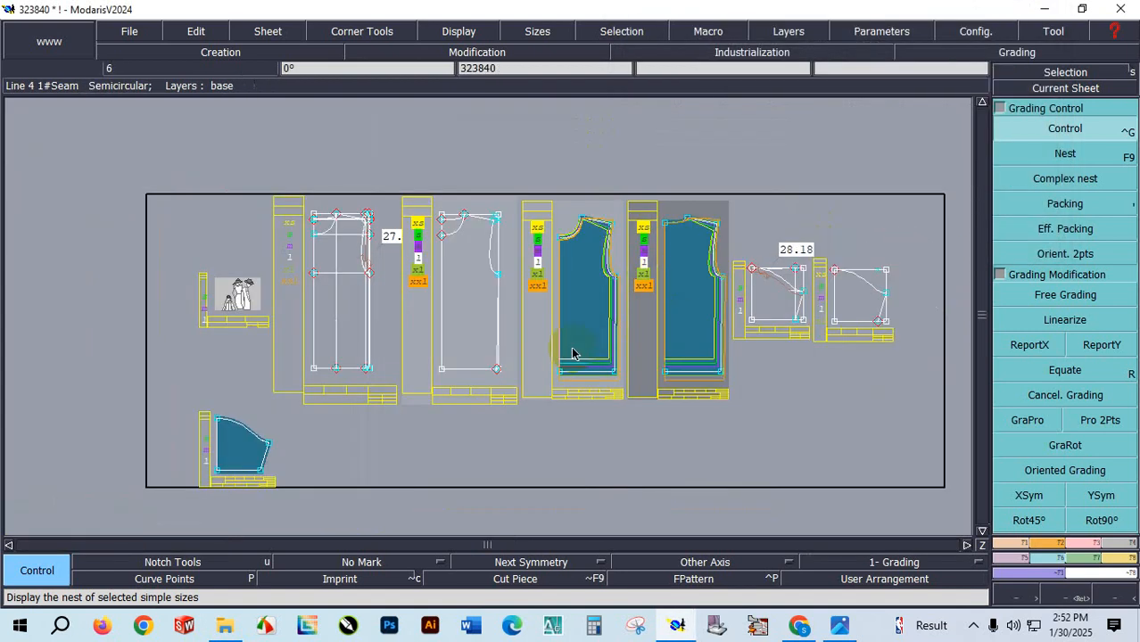
scroll(195, 495, up, 2)
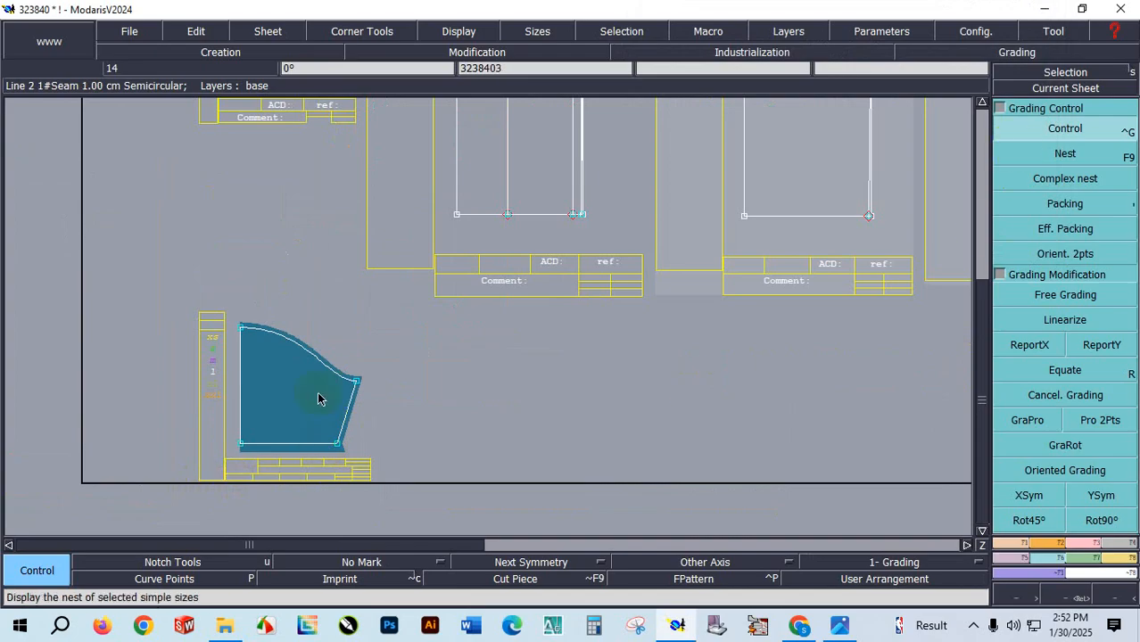
click(238, 443)
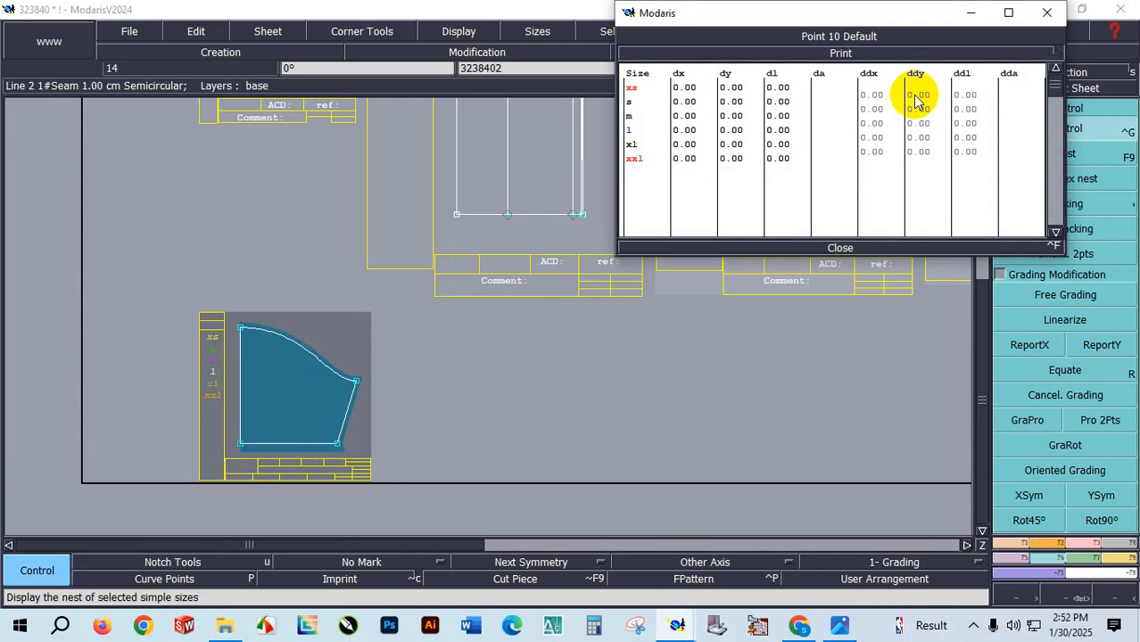
drag(917, 98, 928, 157)
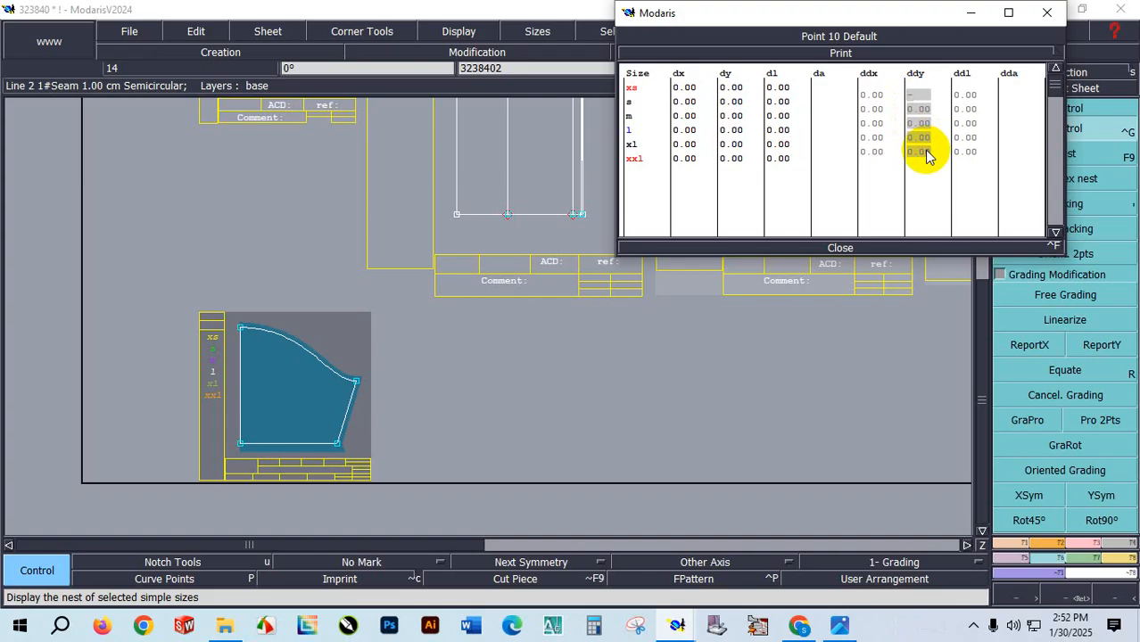
key(Return)
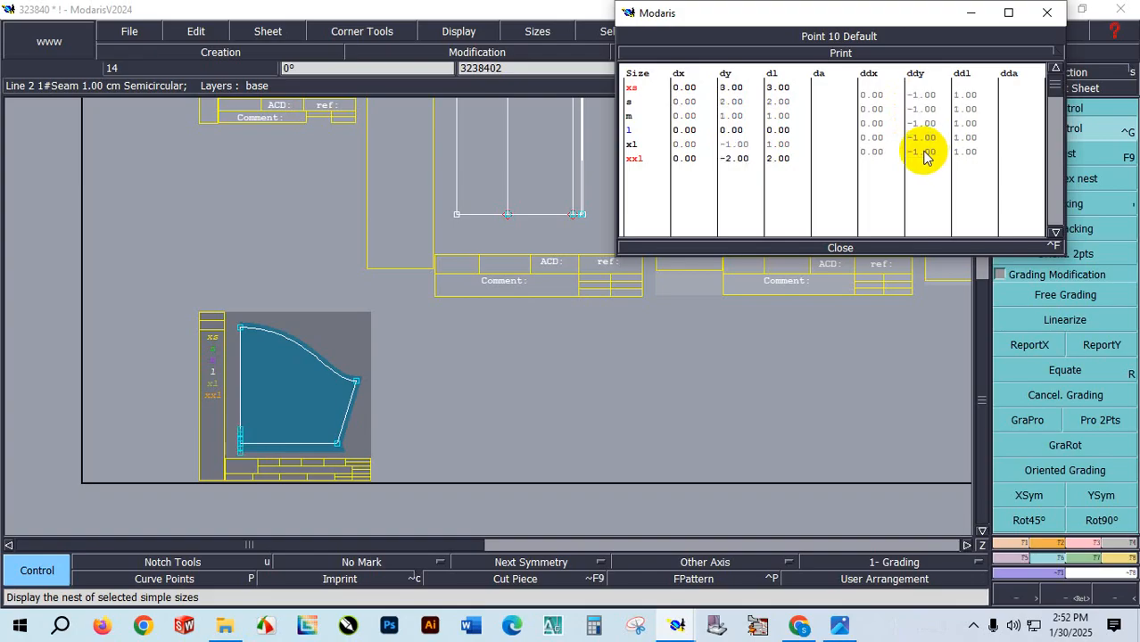
click(860, 248)
key(F10)
key(F9)
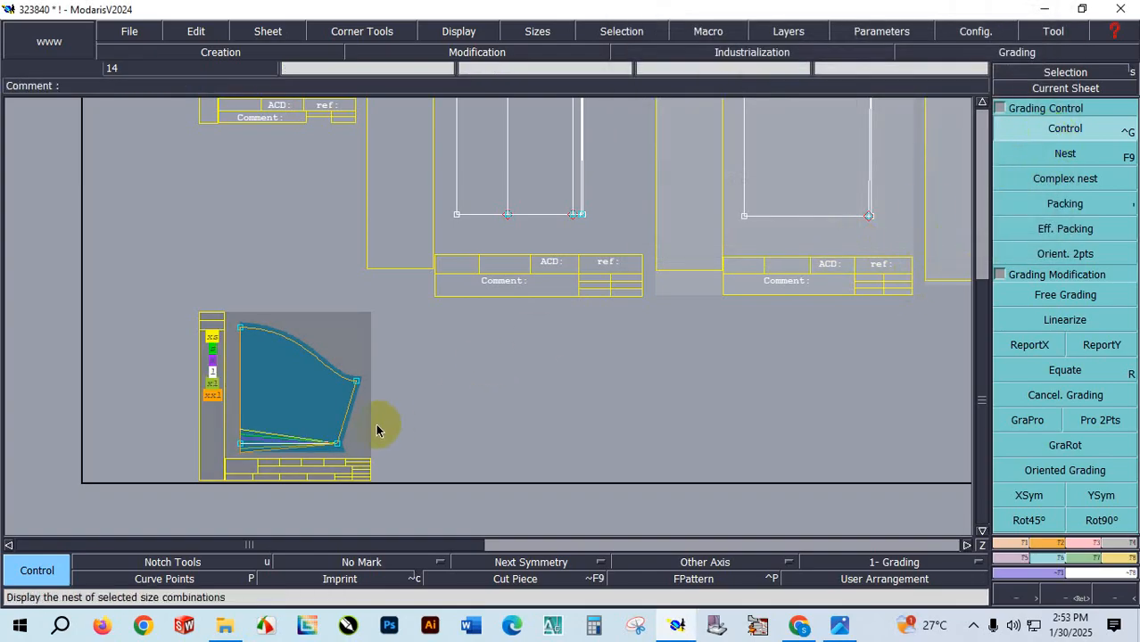
Grade the sleeve's side hem point with a ddy of -1 cm between all sizes.
click(337, 444)
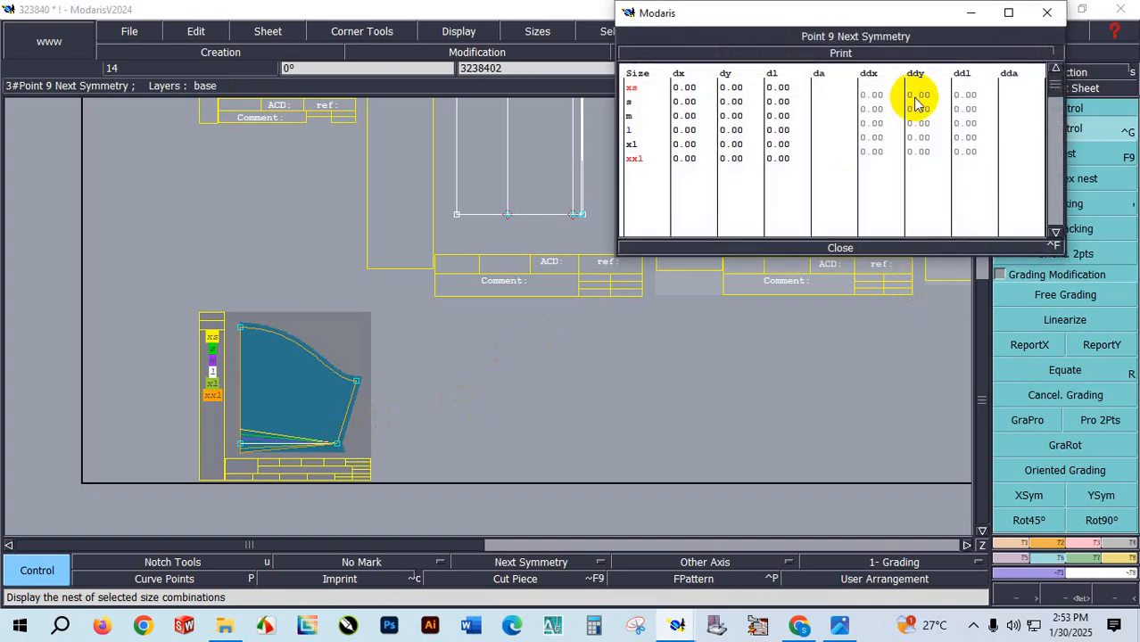
drag(915, 95, 923, 154)
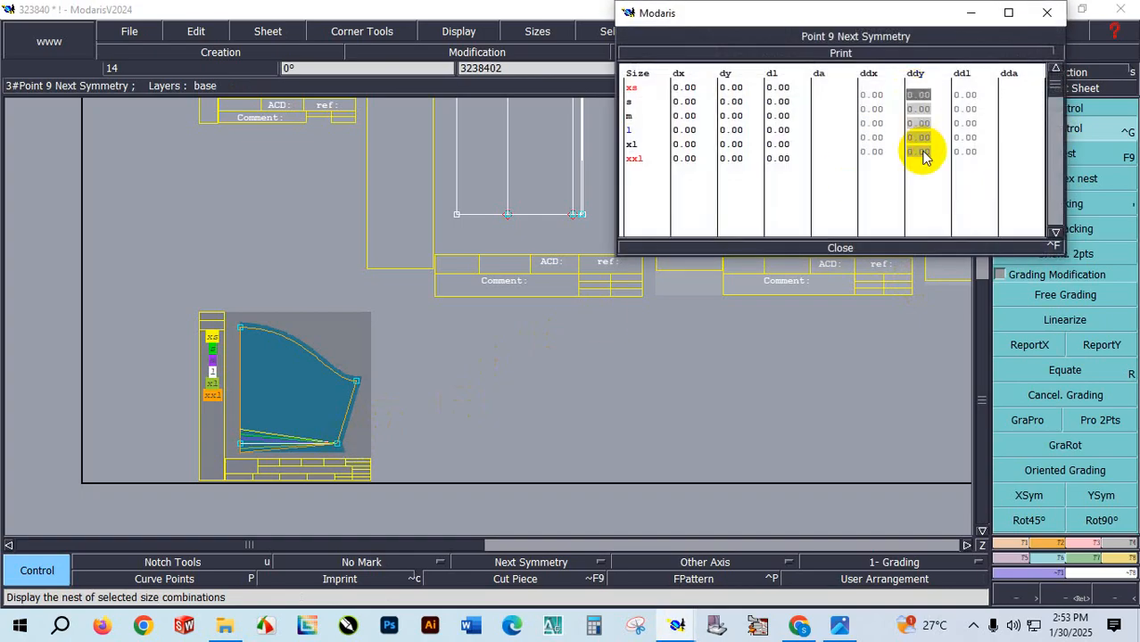
text(-1)
key(Return)
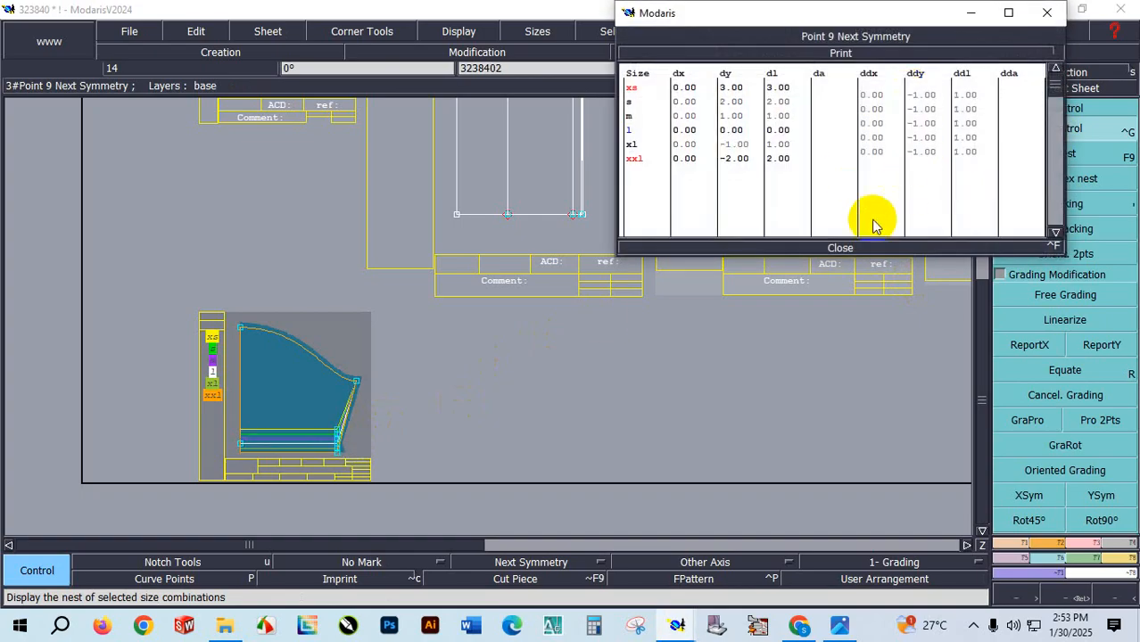
click(848, 248)
Try grading the sleeve's side hem point with a ddx of -1 cm between all sizes.
scroll(340, 456, up, 1)
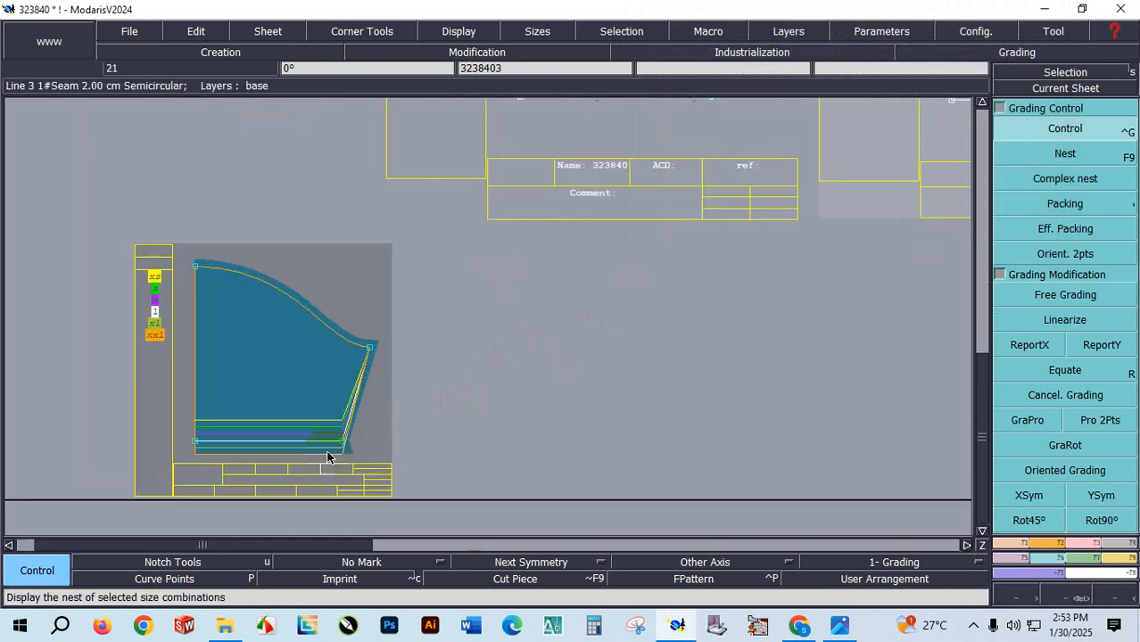
click(343, 440)
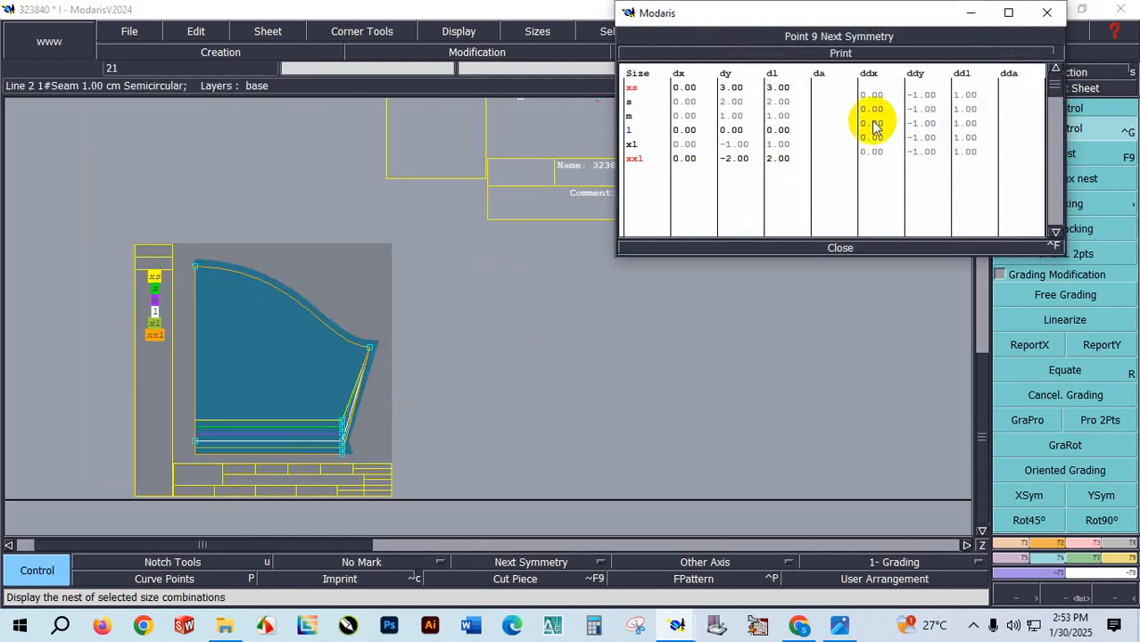
drag(870, 95, 875, 159)
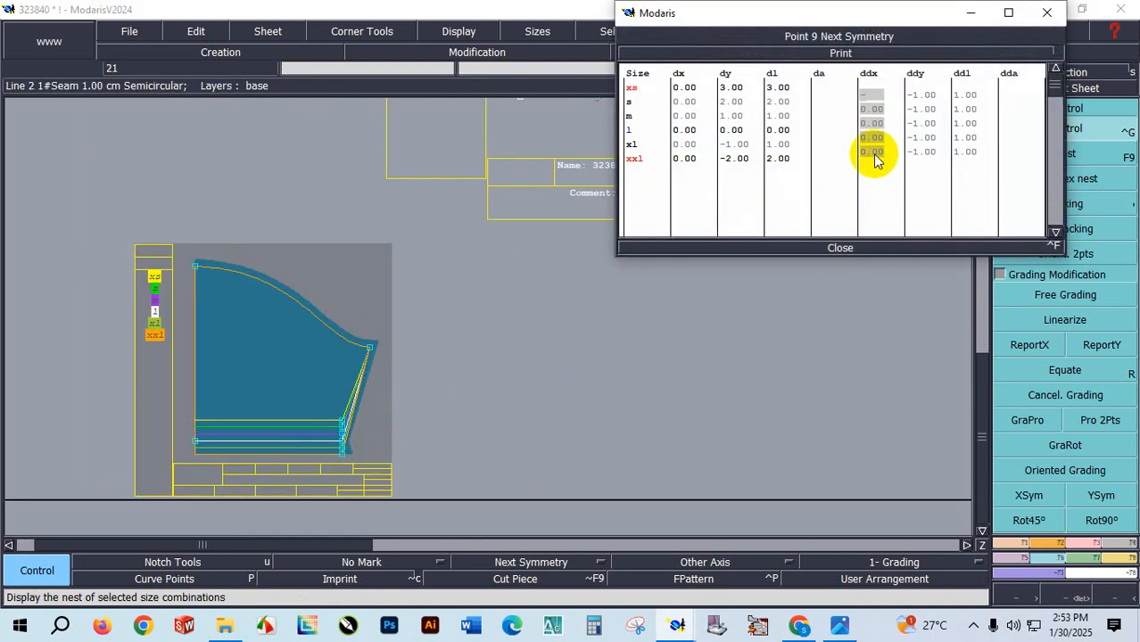
text(-1)
key(Return)
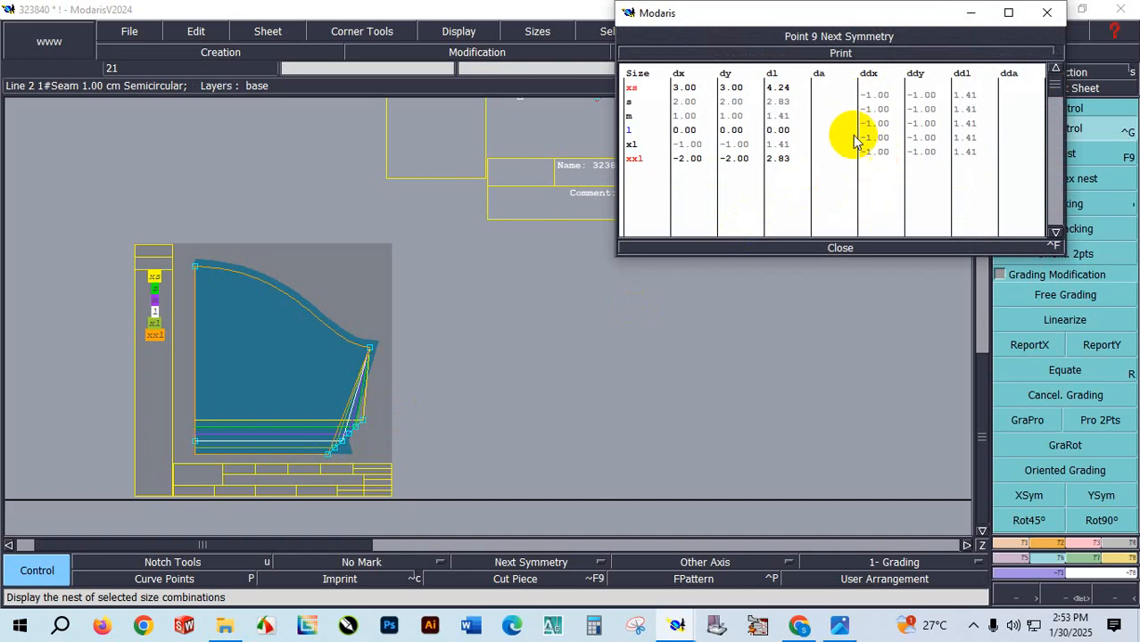
Correct the ddx of the sleeve's side hem point to 1 cm between all sizes.
click(870, 105)
drag(870, 105, 875, 154)
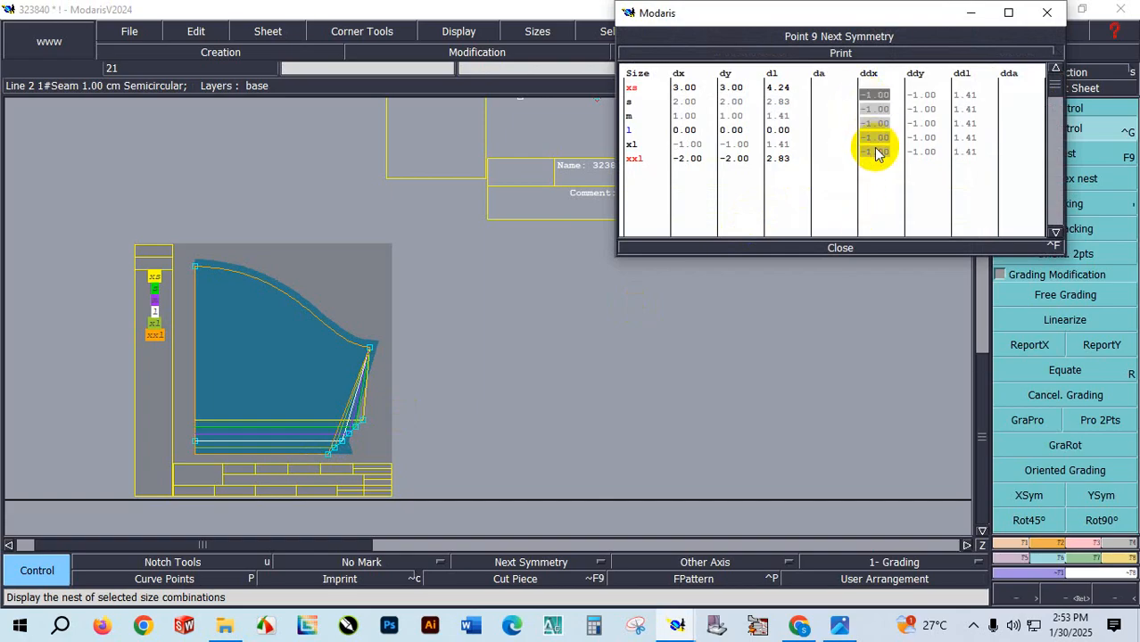
click(845, 248)
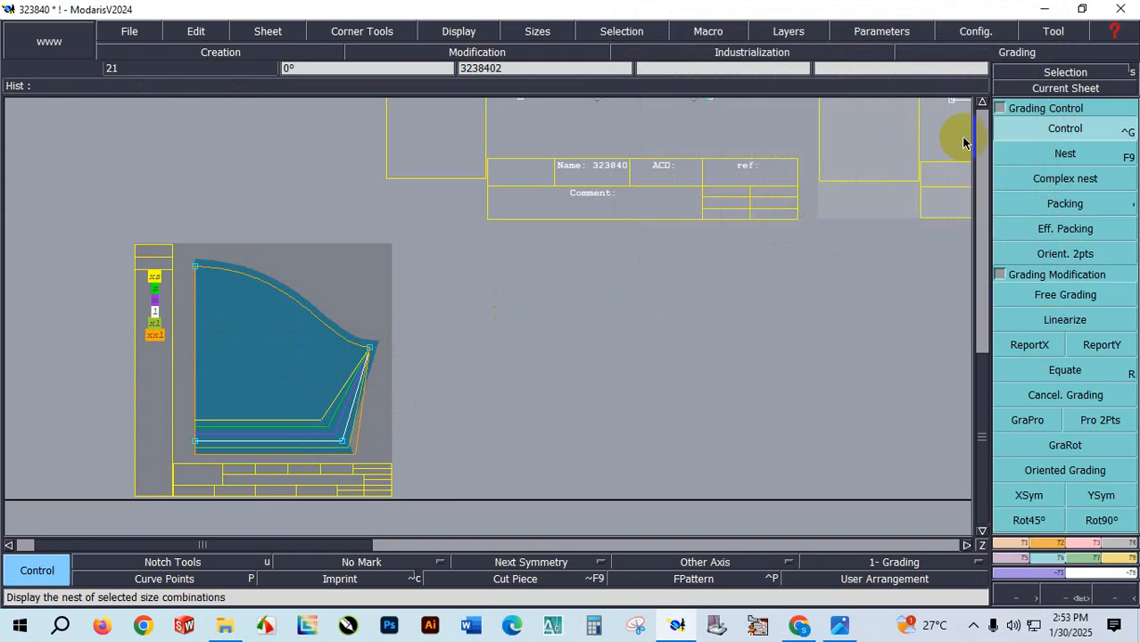
Grade the sleeve's underarm point with a ddx of 1 cm between all sizes.
click(1013, 130)
click(370, 350)
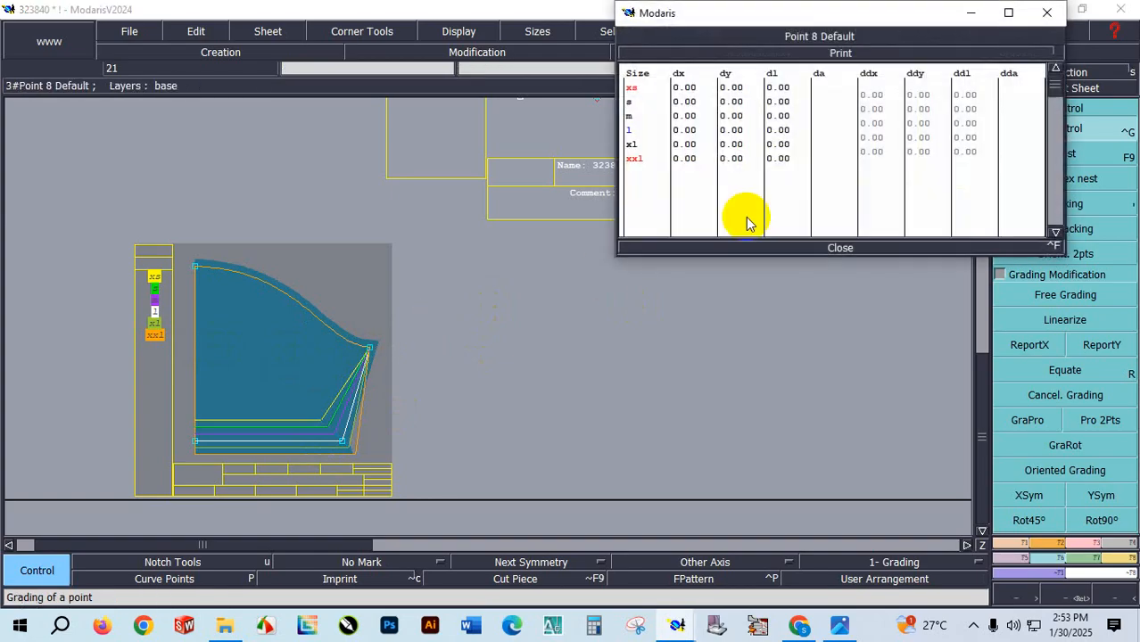
drag(863, 97, 877, 154)
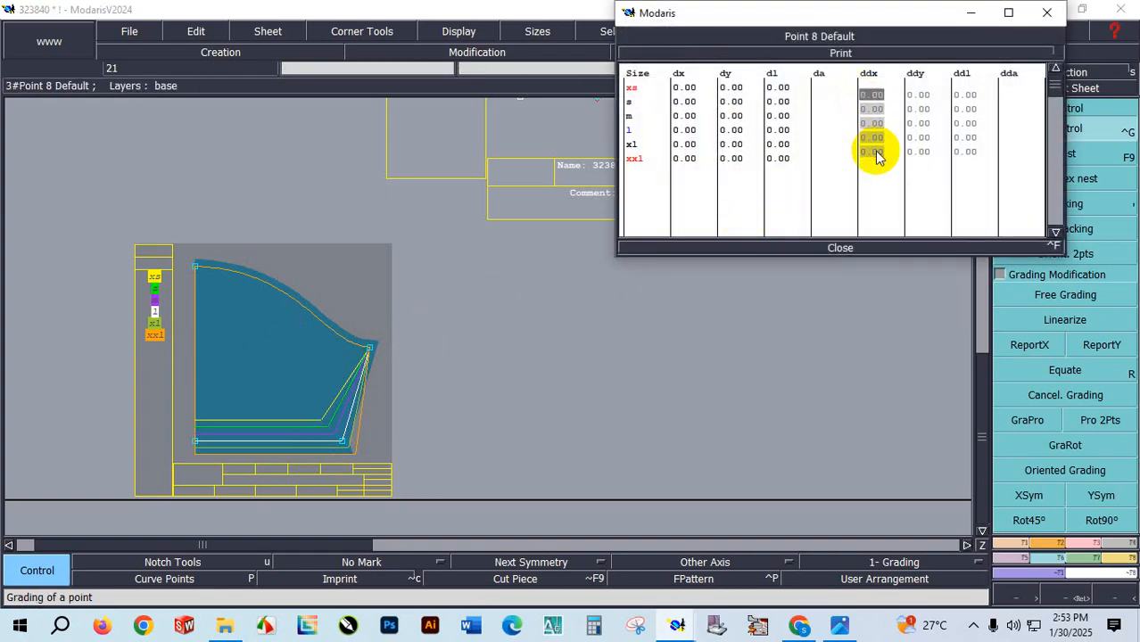
text(1)
key(Return)
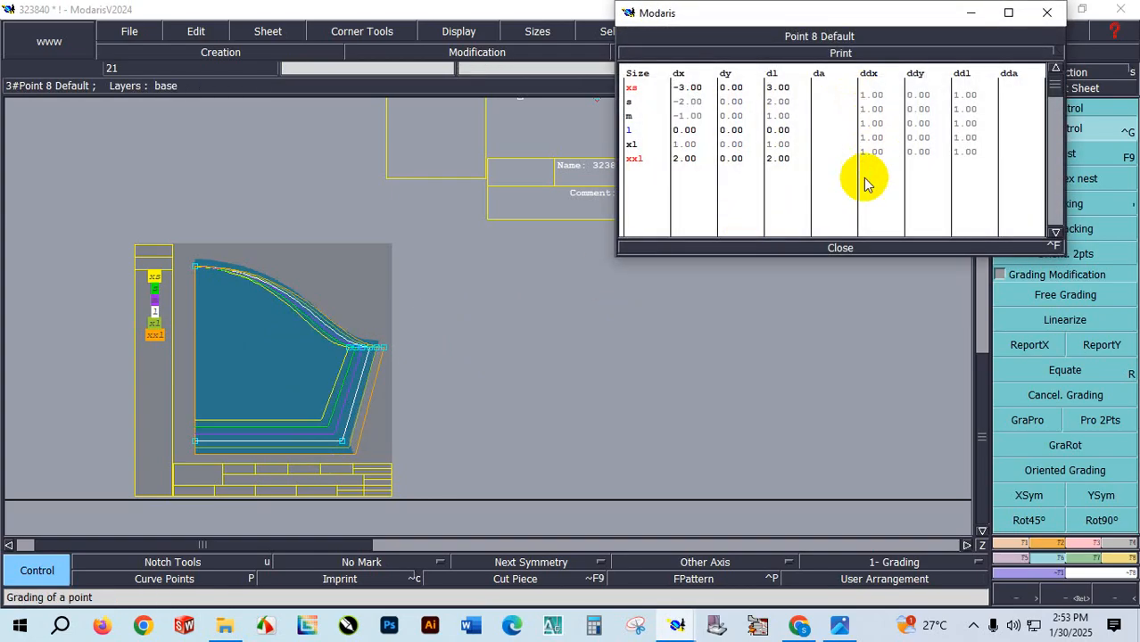
click(840, 248)
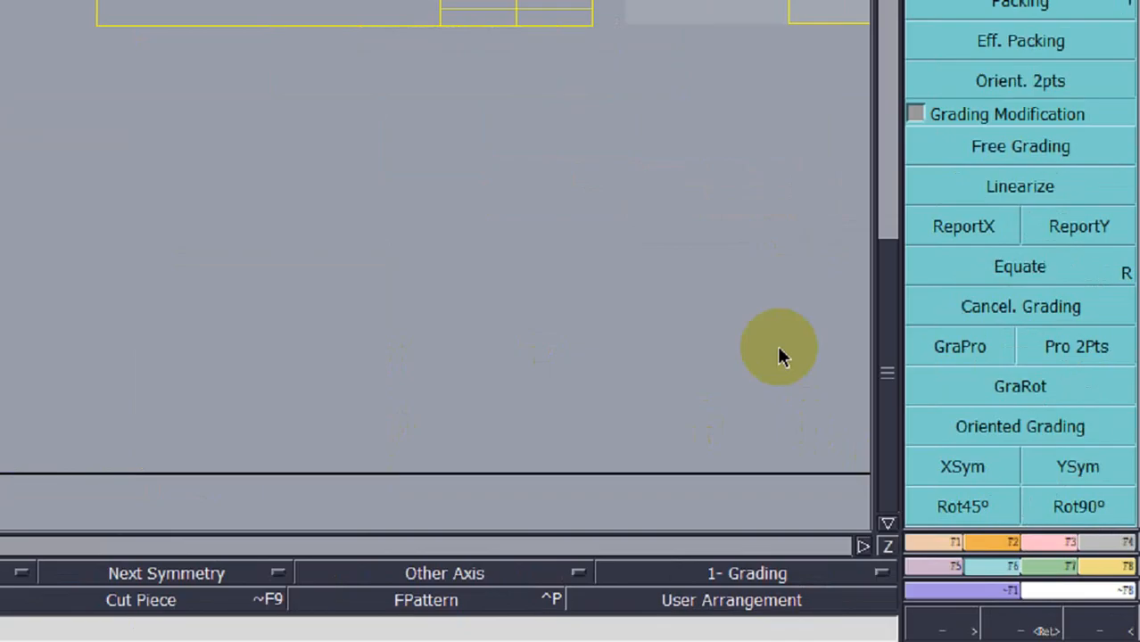
right_click(991, 270)
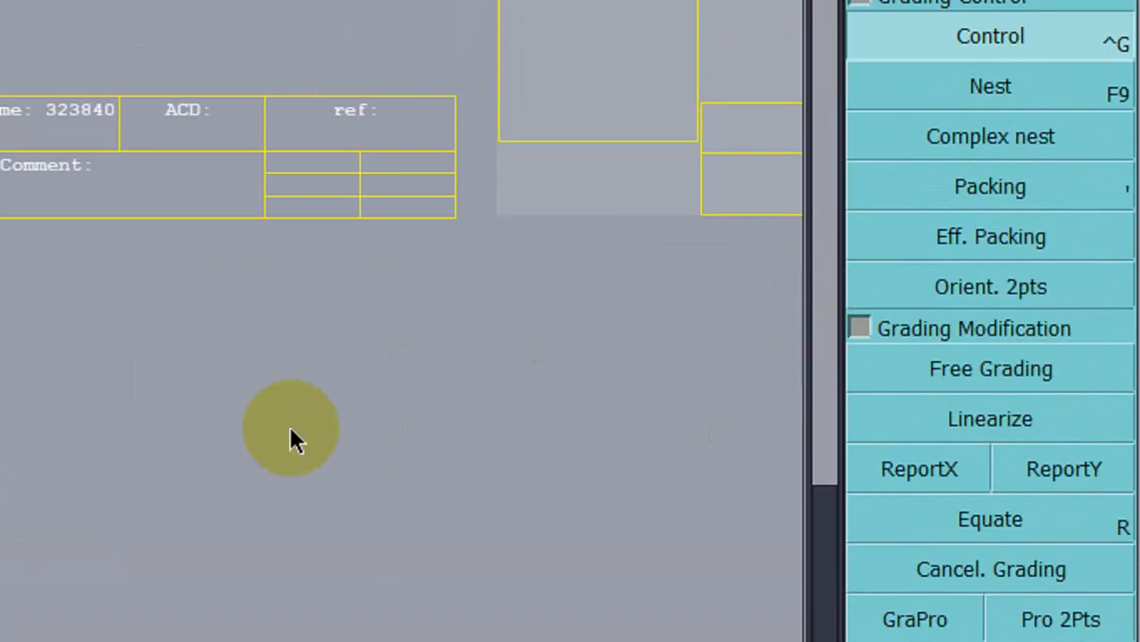
click(640, 327)
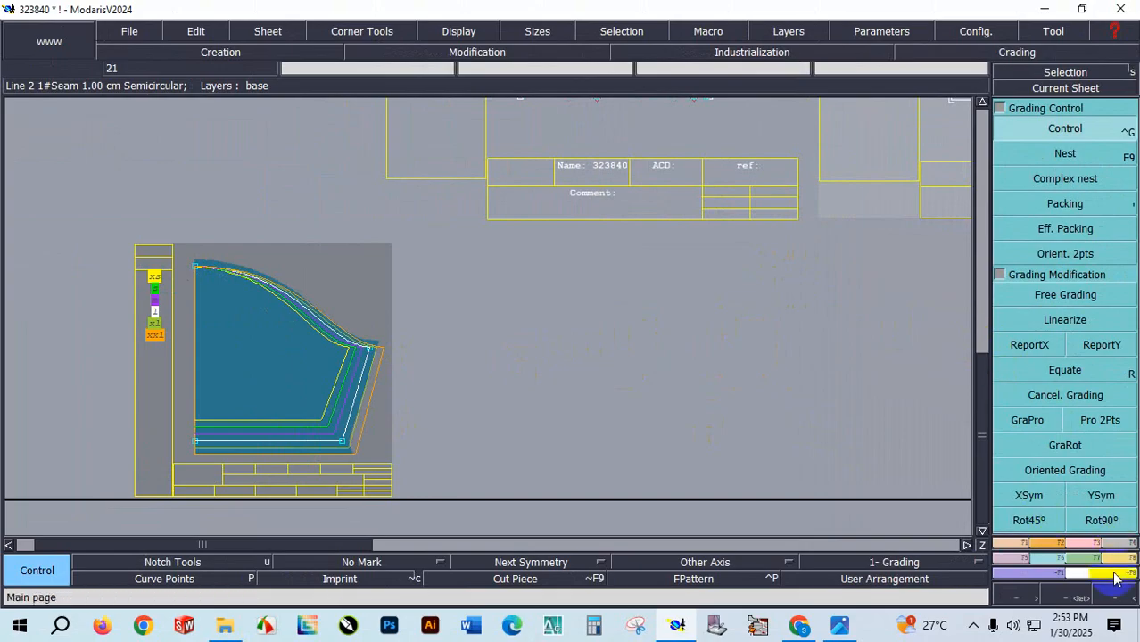
Create the full sleeve with Sym 2Pts about the line from cap top to centre hem, and arrange all sheets on the desk.
click(1017, 560)
click(1049, 207)
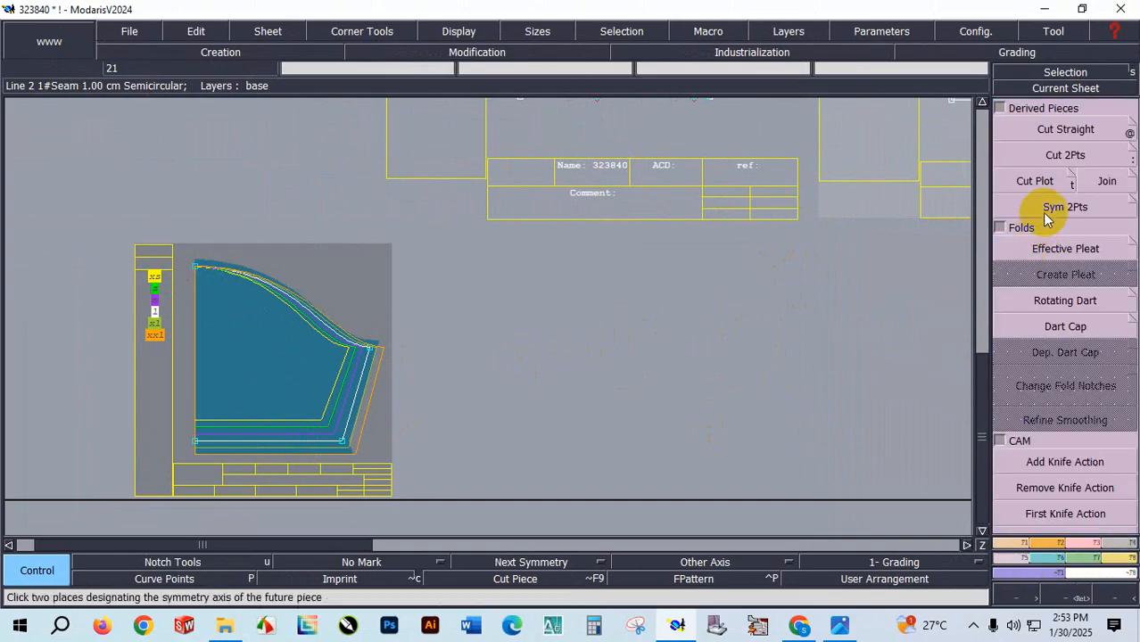
click(194, 268)
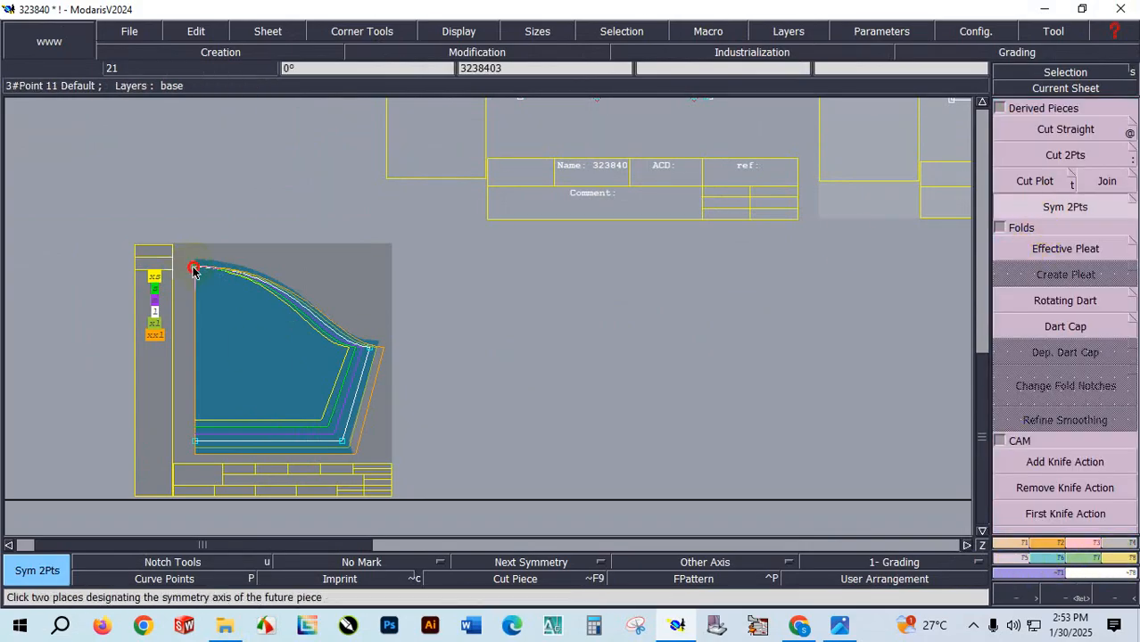
click(196, 439)
click(222, 432)
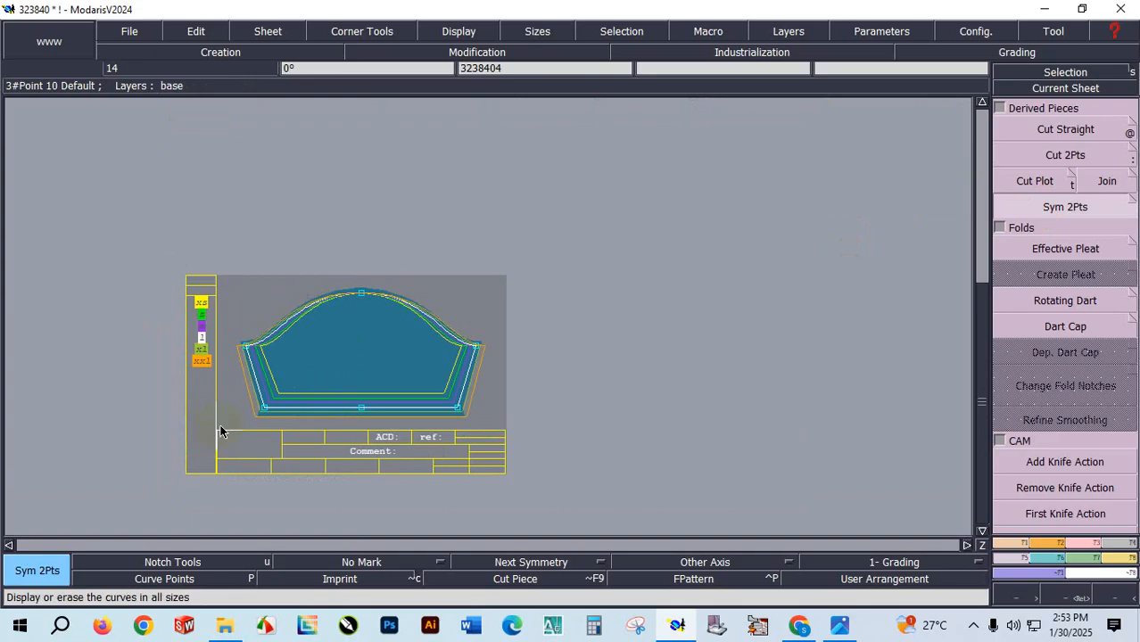
key(j)
scroll(504, 197, up, 2)
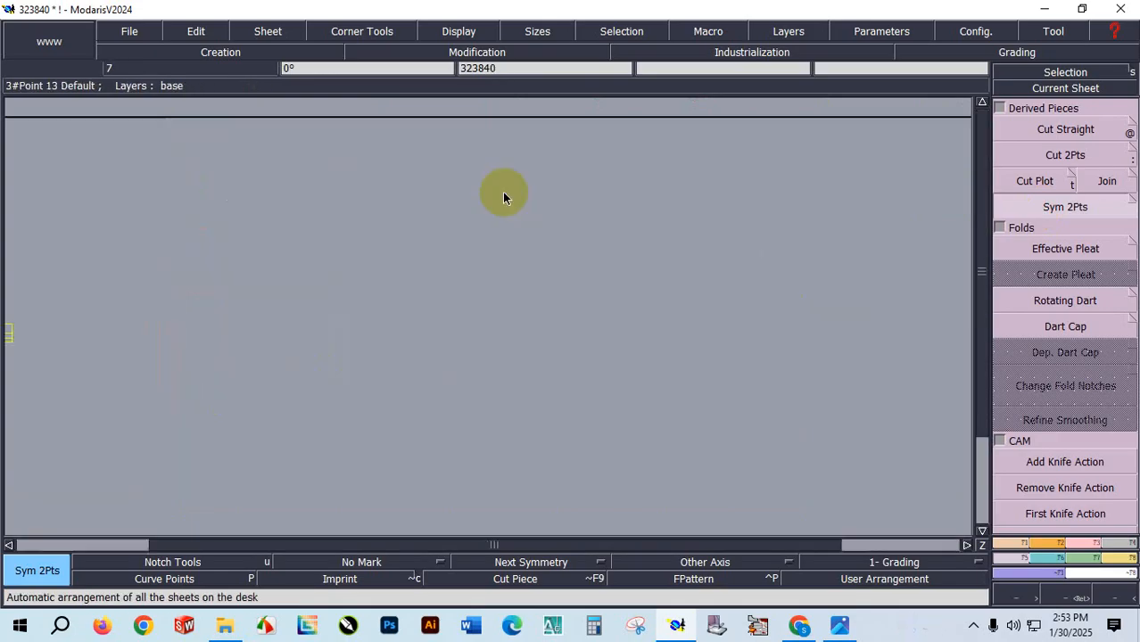
Create the full front with Sym 2Pts about the line from centre neck to centre hem, arrange all sheets and display its sizes.
scroll(504, 196, up, 1)
scroll(501, 294, down, 2)
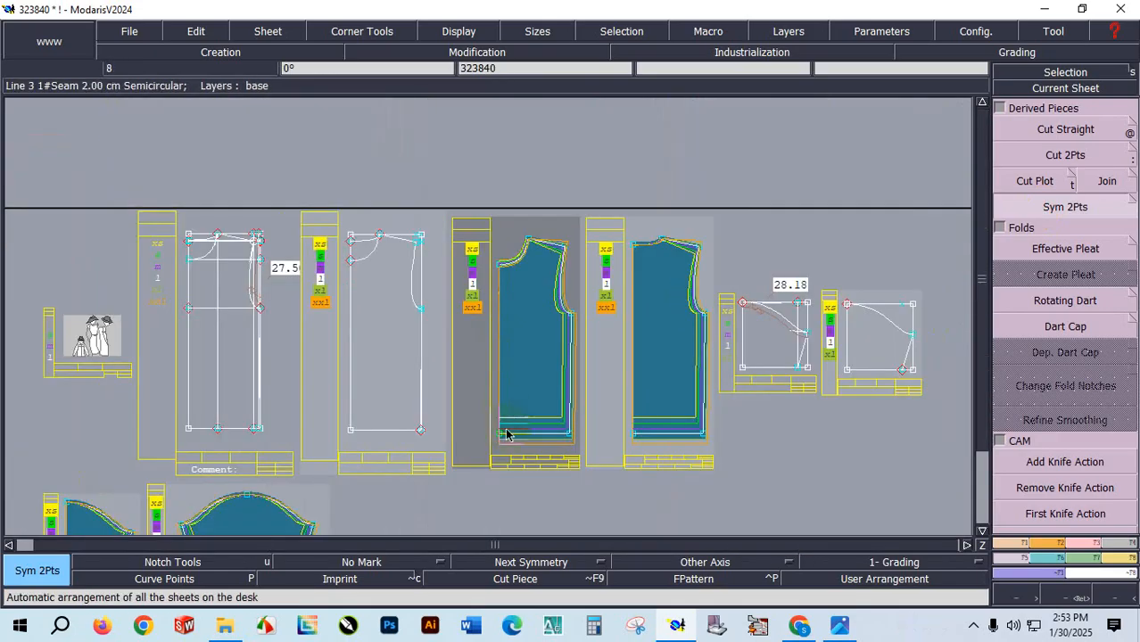
scroll(501, 428, up, 2)
scroll(495, 420, down, 2)
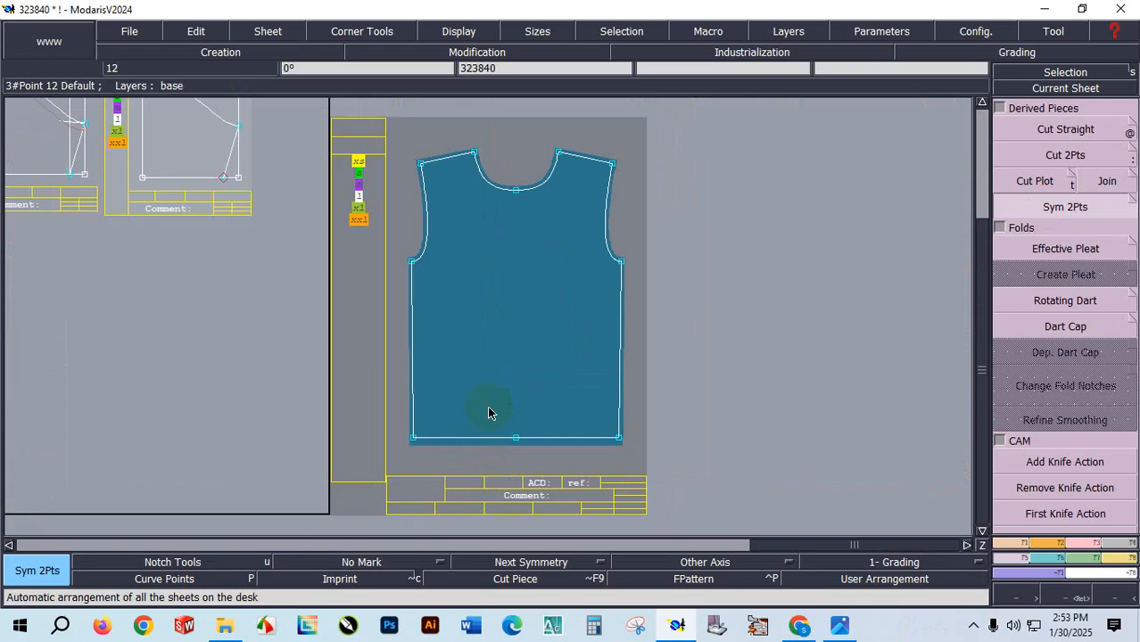
key(j)
key(F9)
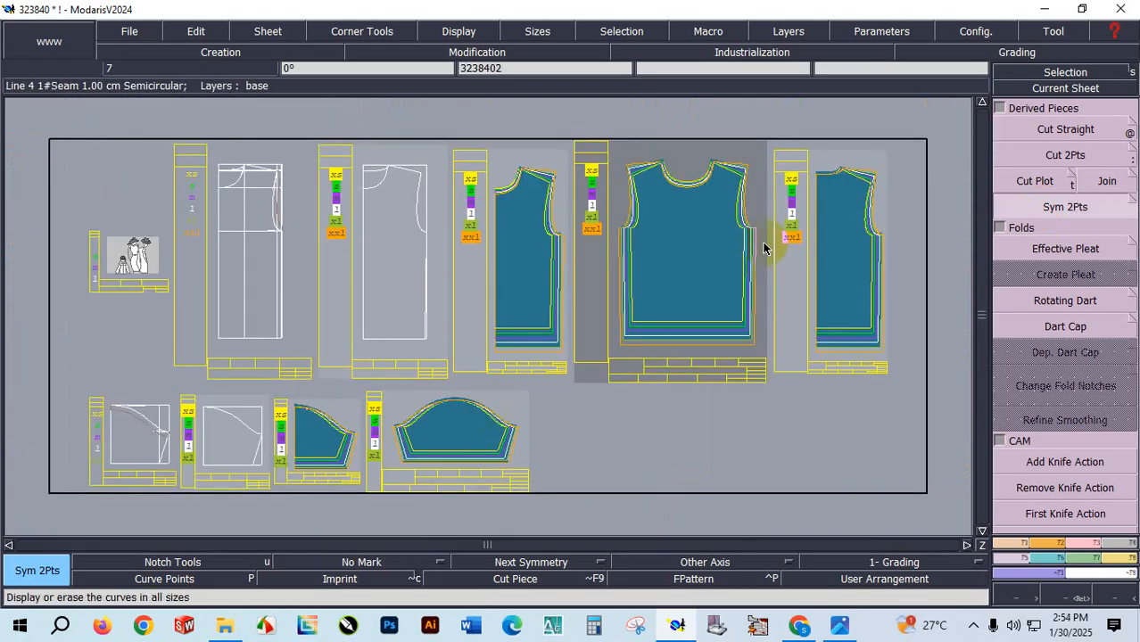
Create the full back with Sym 2Pts about its centre line, display its sizes and arrange all sheets on the desk.
scroll(857, 187, up, 4)
scroll(802, 188, down, 2)
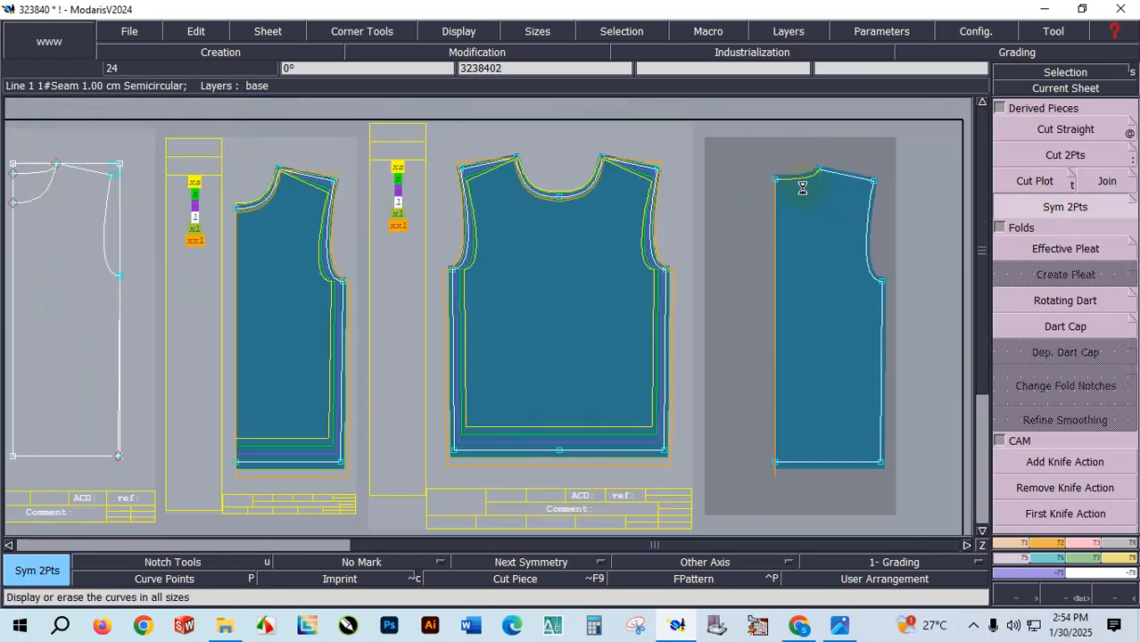
scroll(802, 189, down, 2)
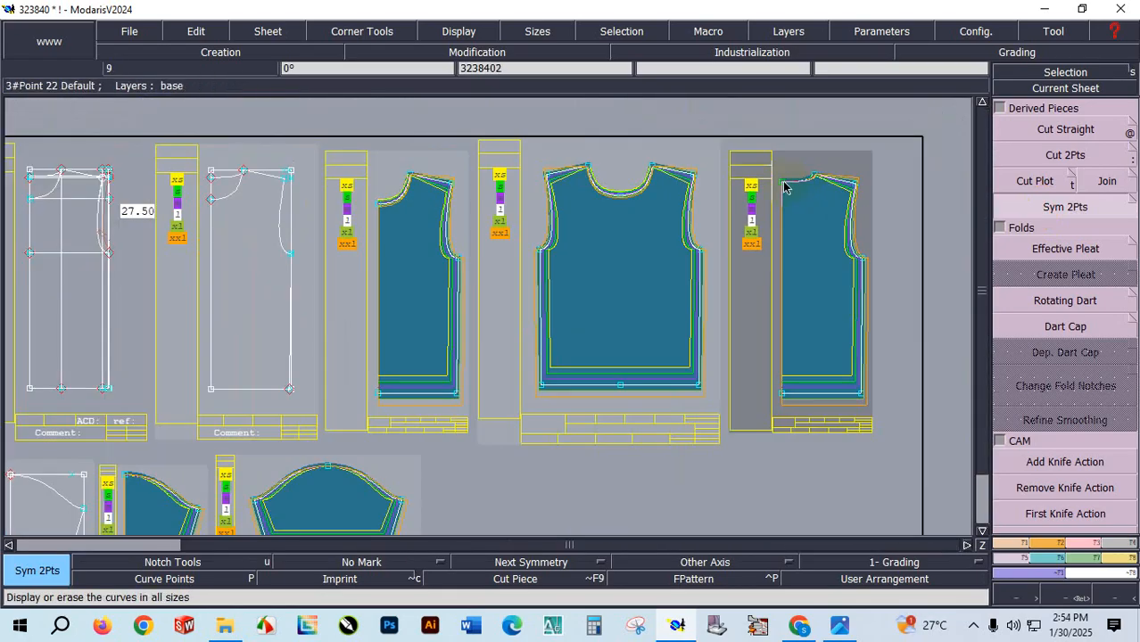
click(782, 183)
click(782, 395)
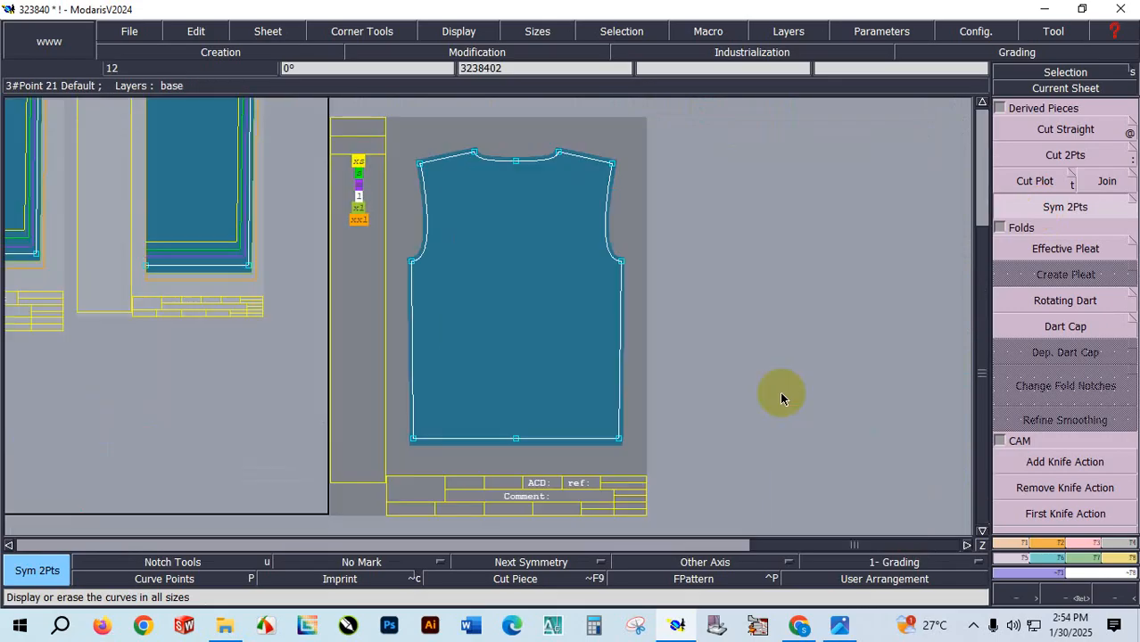
key(j)
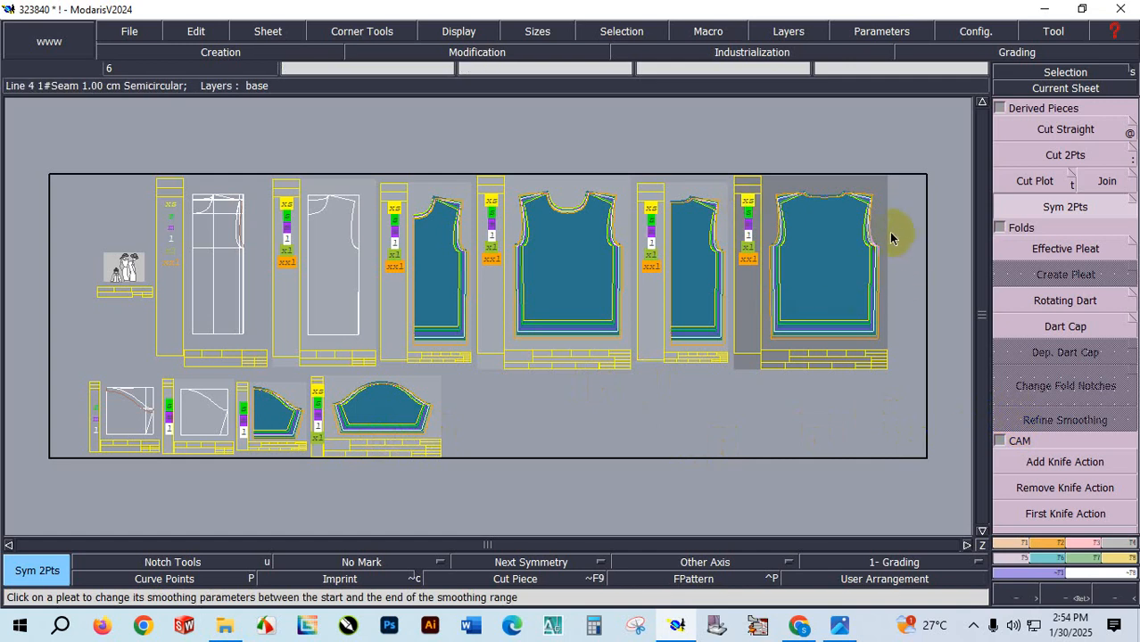
scroll(884, 217, up, 2)
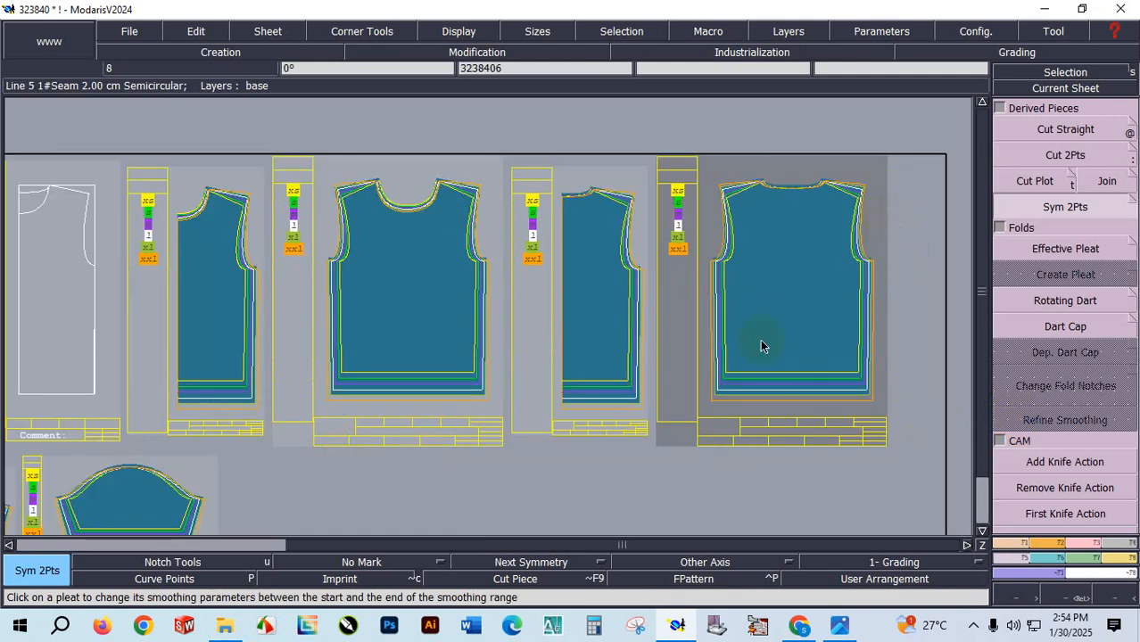
Rotate the full back sheet and the full front sheet by 90°.
click(1024, 558)
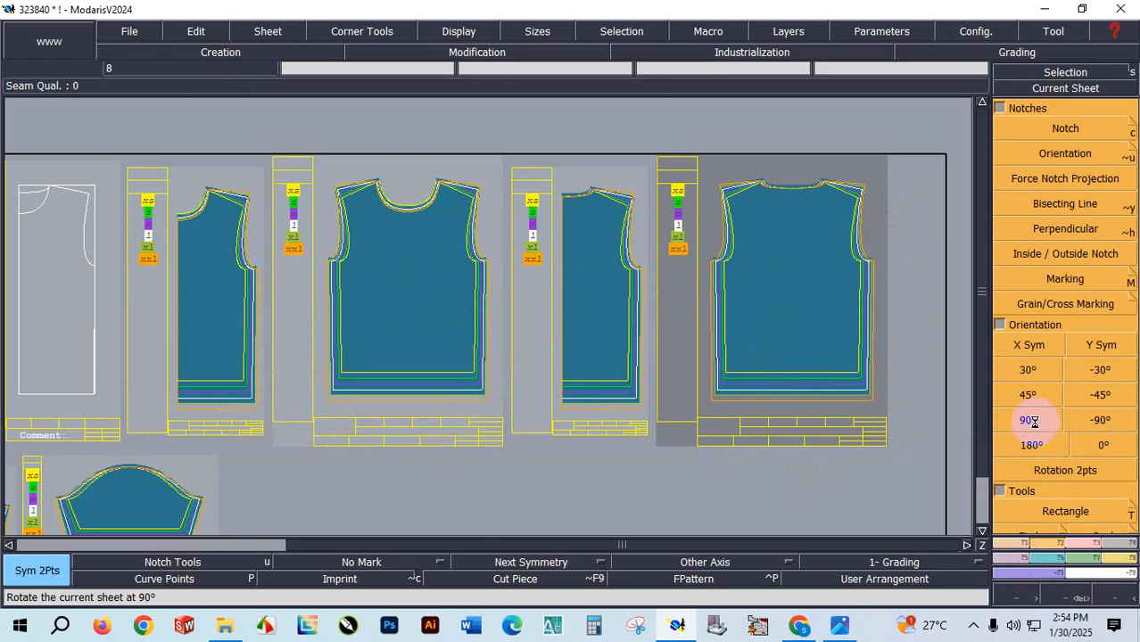
click(1032, 421)
click(1065, 89)
click(465, 258)
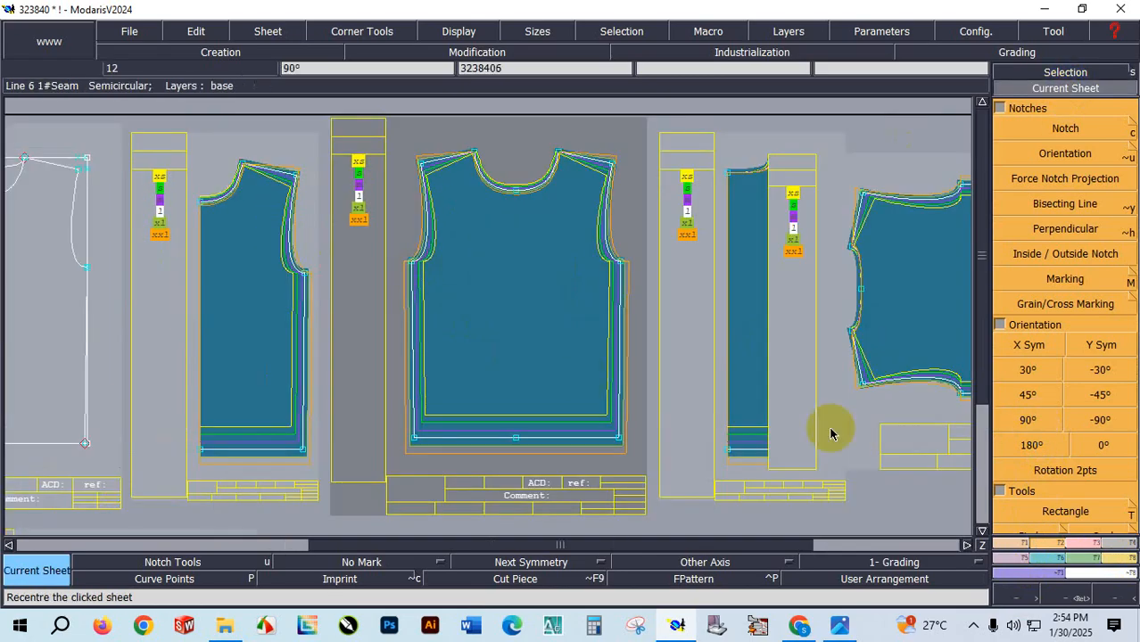
click(1034, 416)
scroll(865, 249, down, 2)
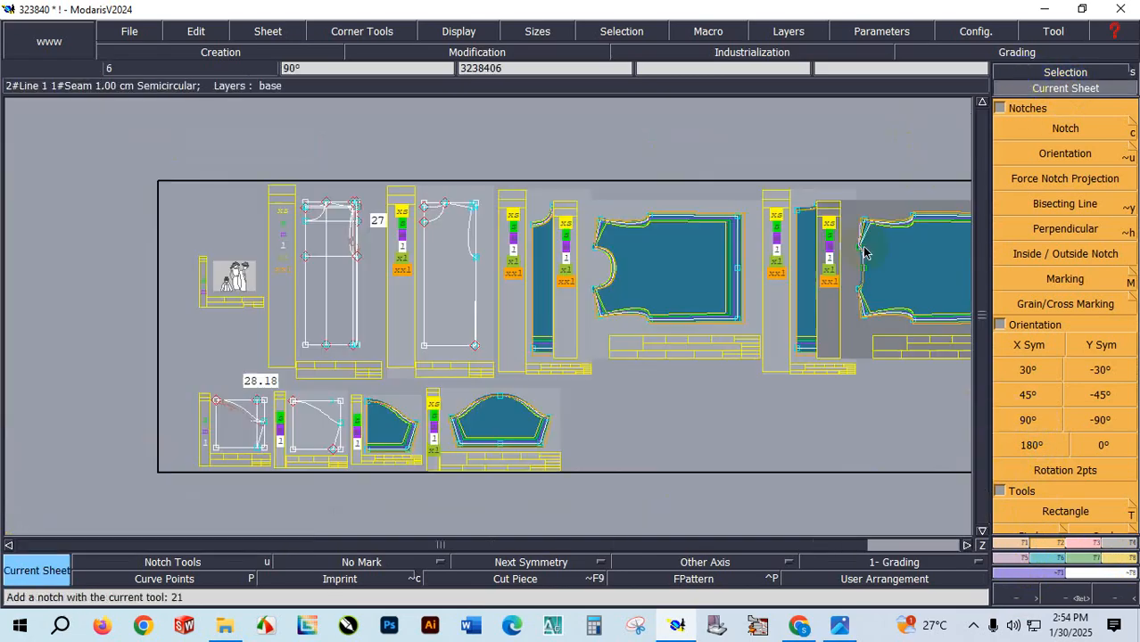
Rotate the full sleeve sheet by 90° and rearrange all sheets on the desk.
click(517, 428)
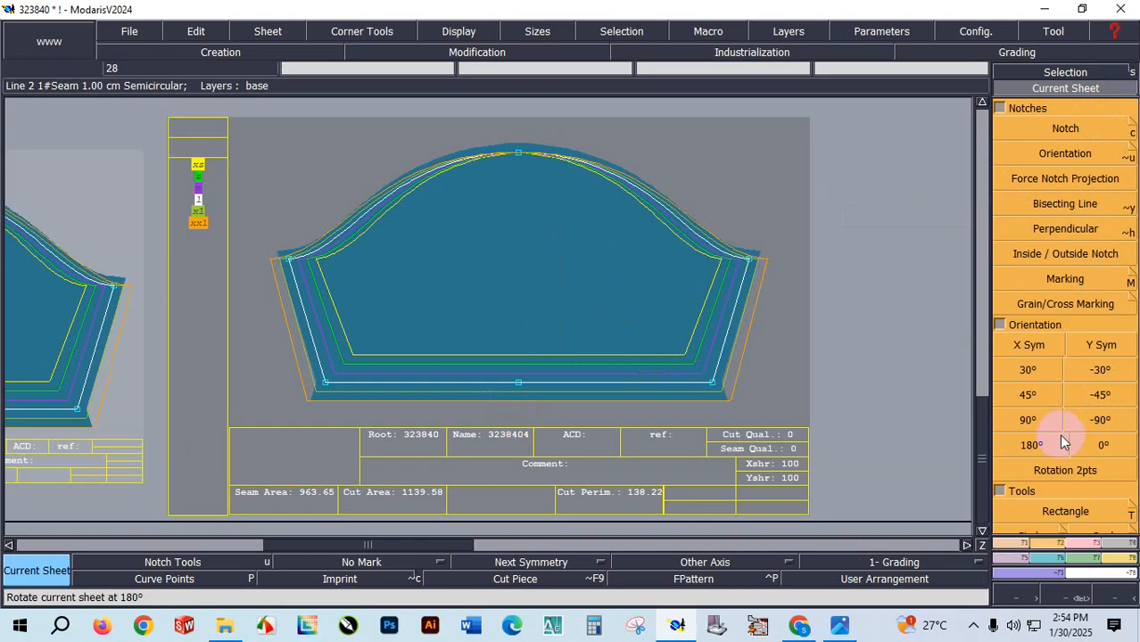
click(1035, 421)
key(j)
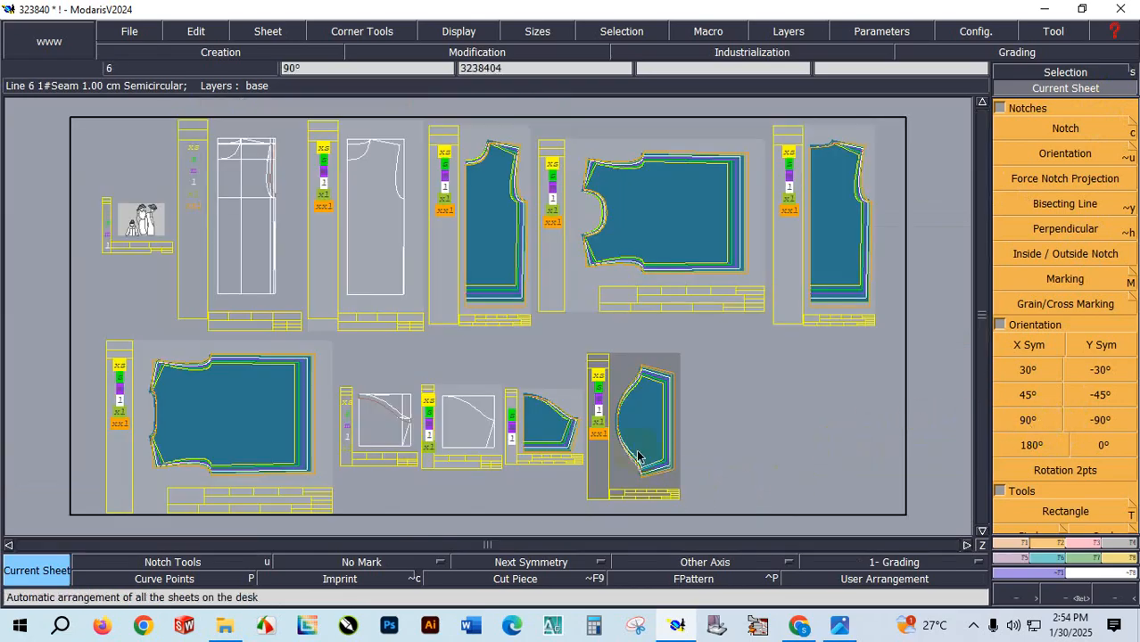
Draw a Grading Axis 'GR' along the full back's centre, from just inside the neckline to near the hem.
click(1048, 382)
scroll(1053, 375, down, 5)
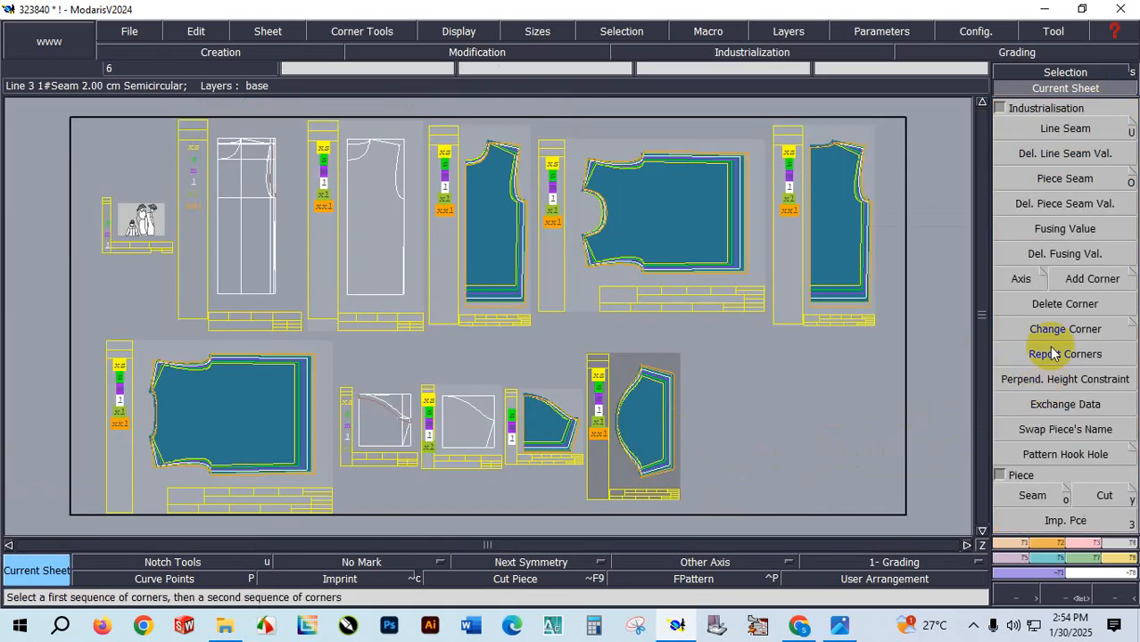
click(1040, 276)
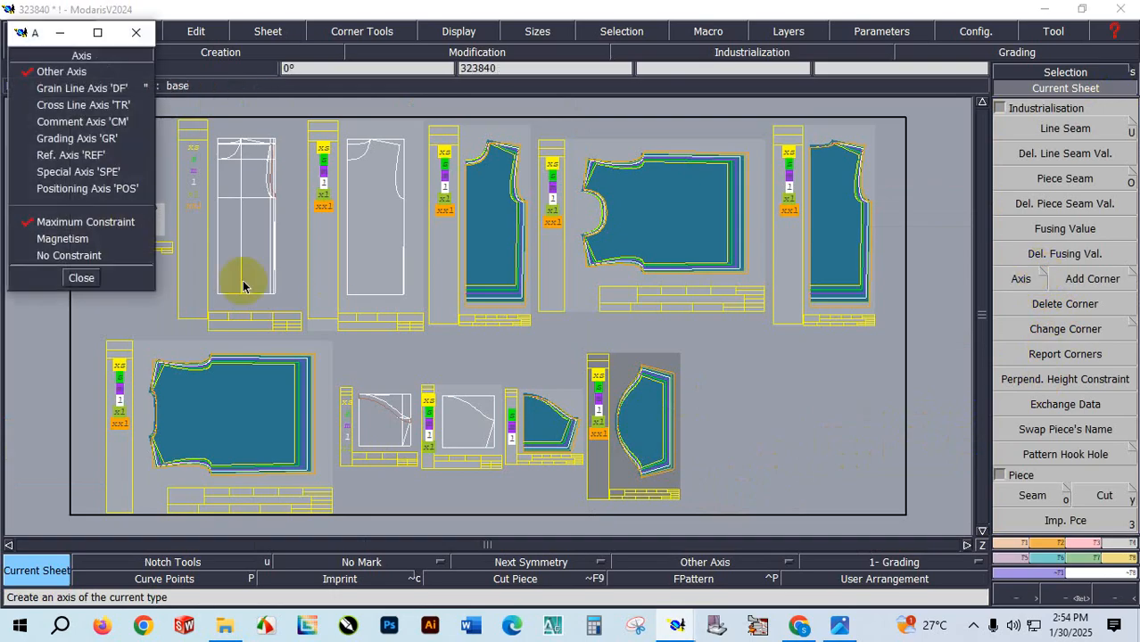
click(77, 138)
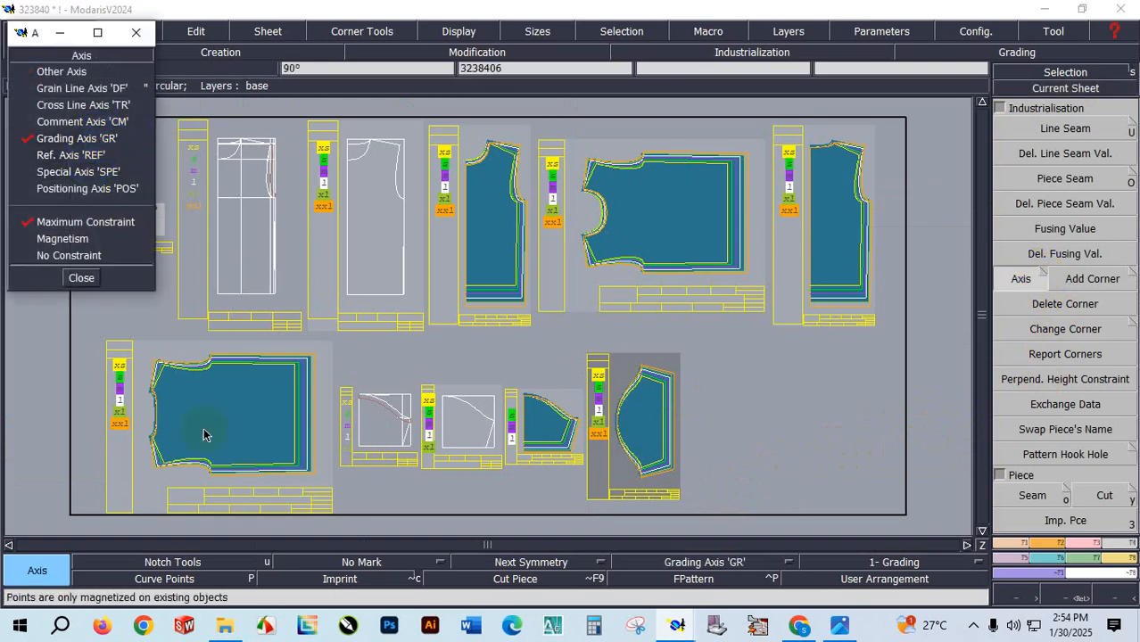
scroll(170, 425, up, 3)
scroll(165, 427, up, 2)
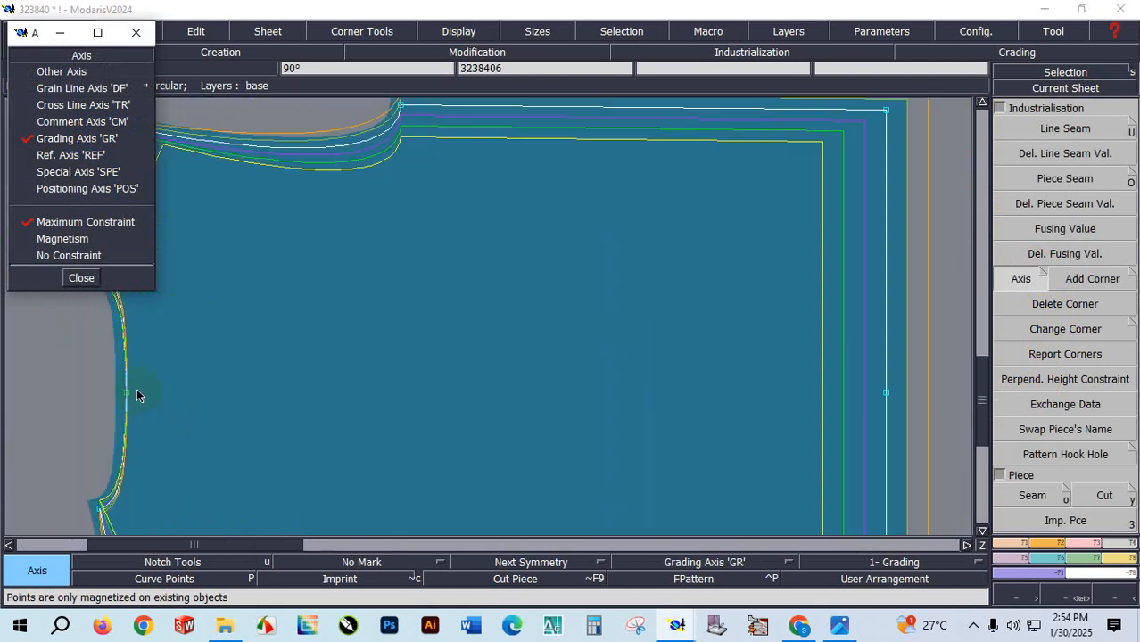
click(136, 398)
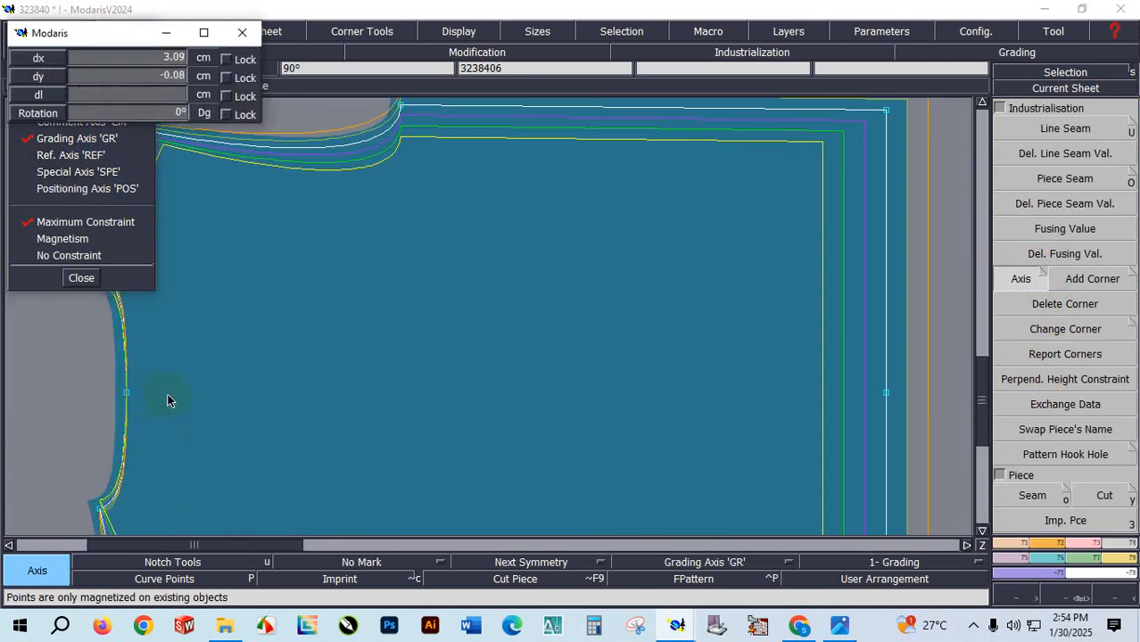
click(809, 394)
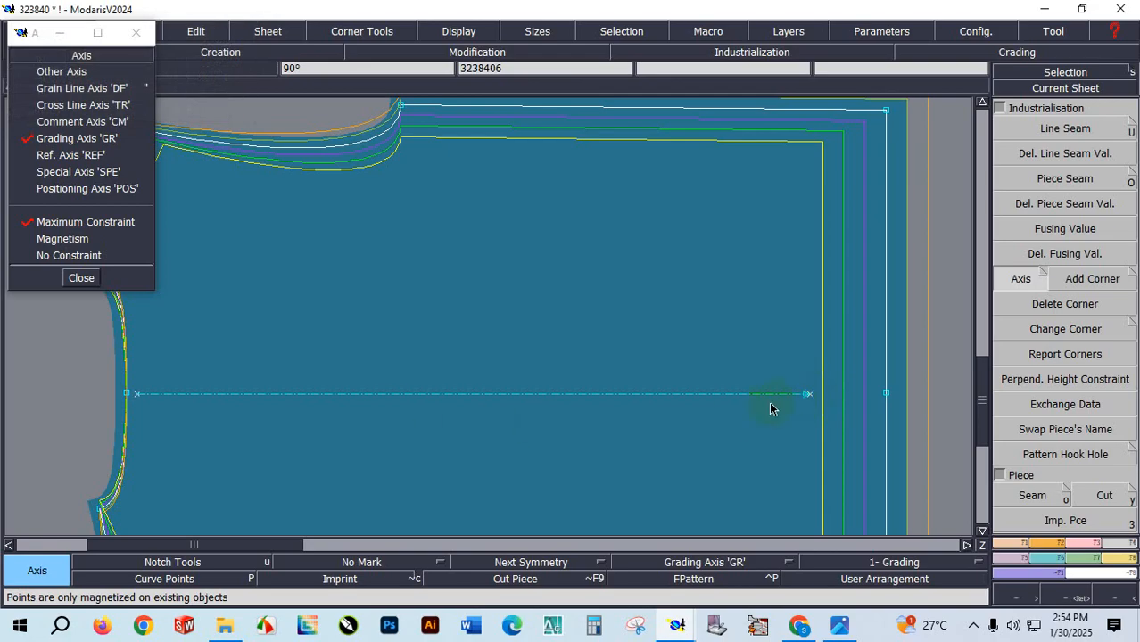
scroll(518, 430, down, 8)
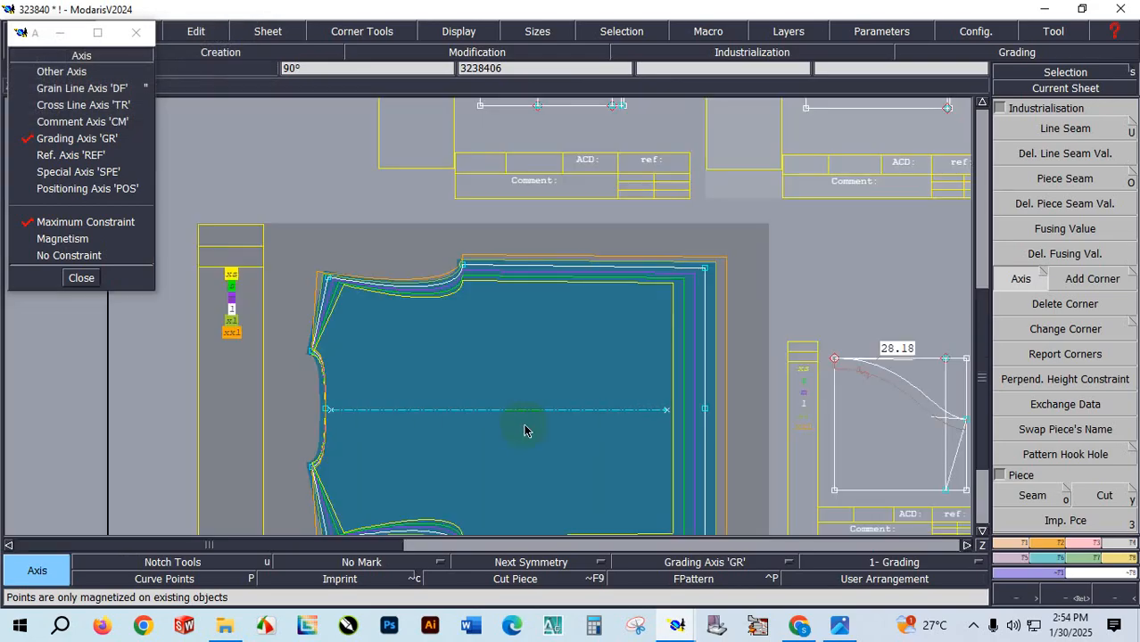
Draw a Grading Axis 'GR' along the full sleeve's centre, from just inside the cap top to near the hem.
scroll(907, 449, up, 5)
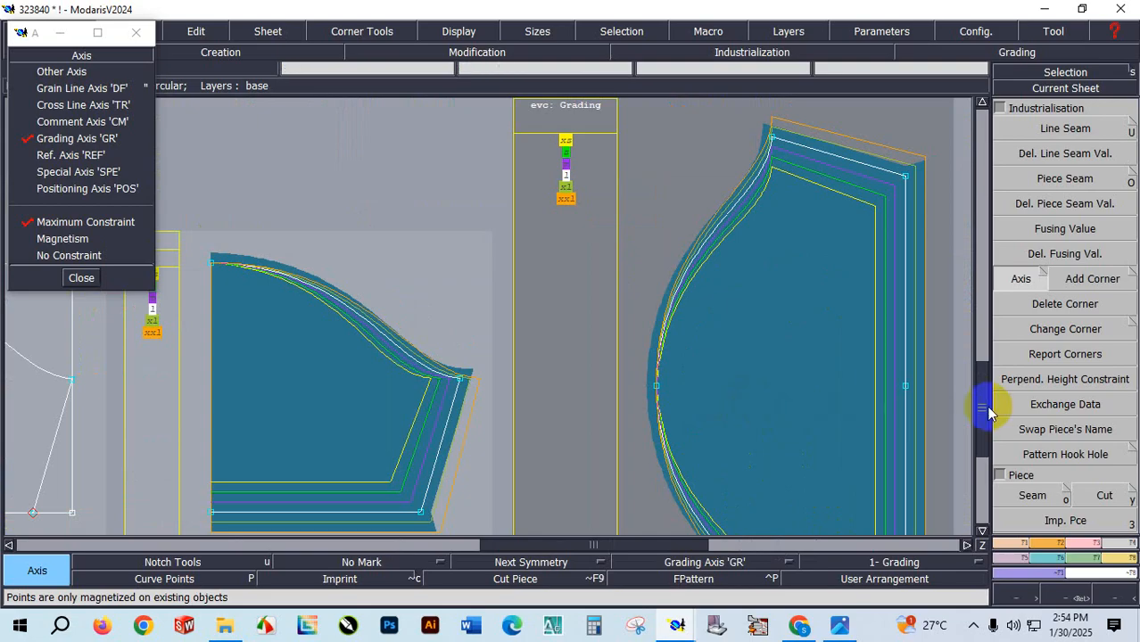
scroll(702, 389, up, 3)
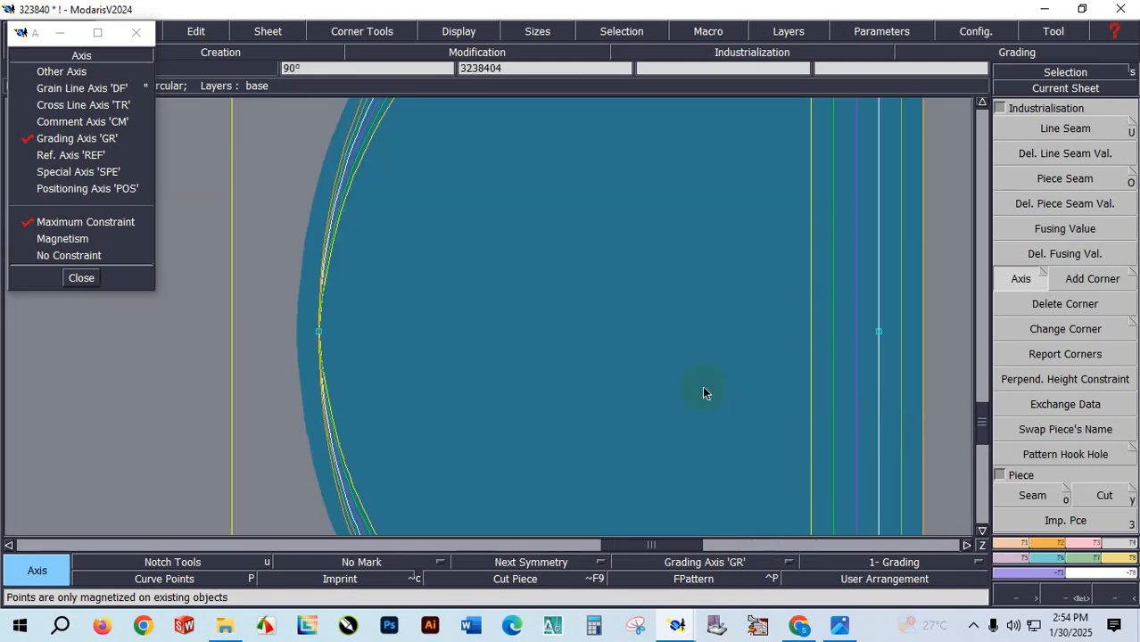
click(329, 338)
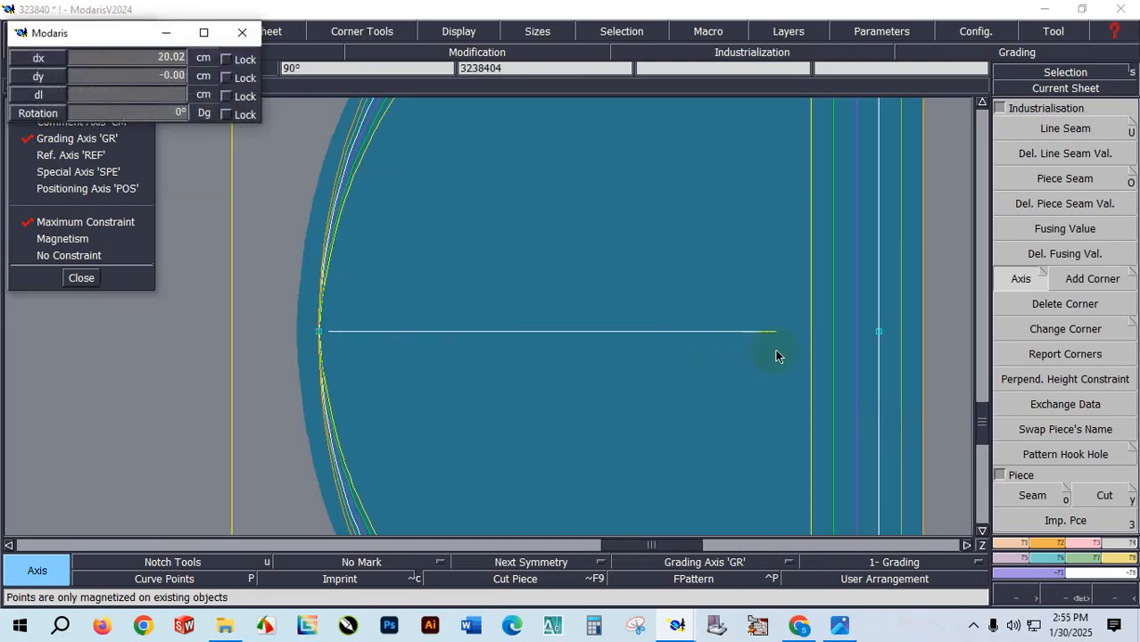
click(803, 347)
scroll(799, 349, down, 5)
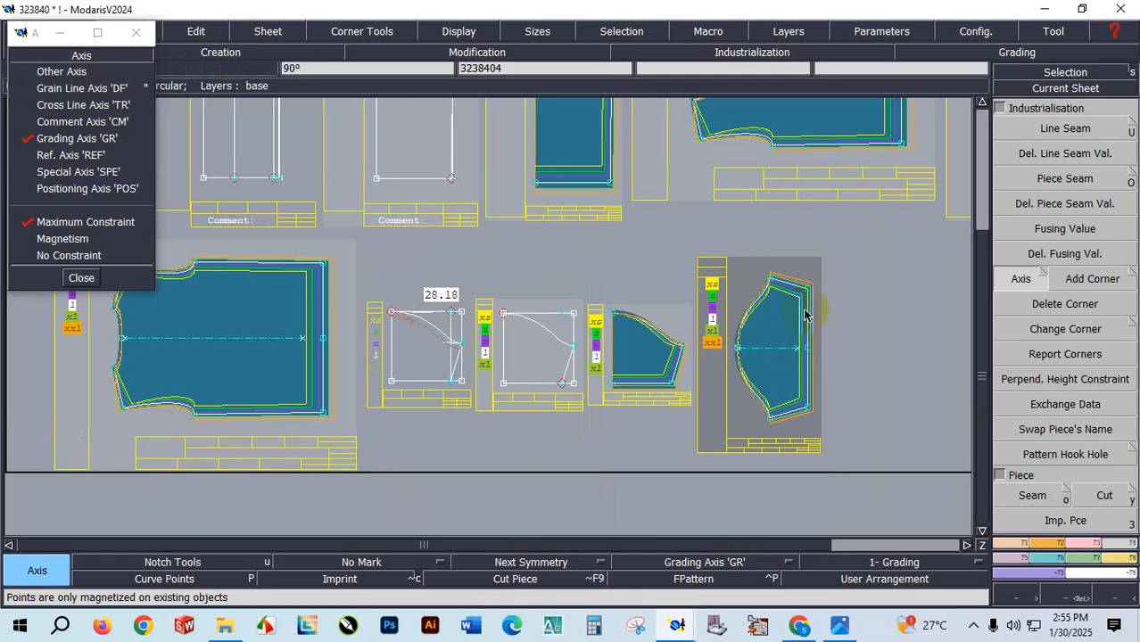
Draw a Grading Axis 'GR' along the full front's centre, from just inside the neckline to near the hem, and close the axis options.
scroll(832, 212, up, 5)
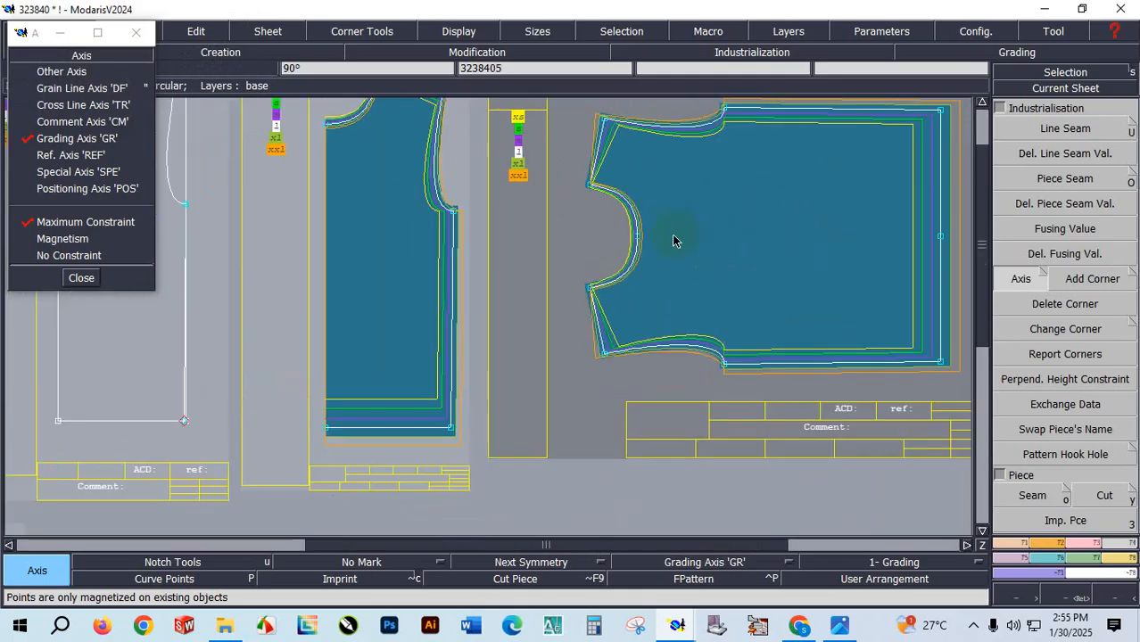
scroll(675, 246, down, 3)
scroll(626, 236, up, 3)
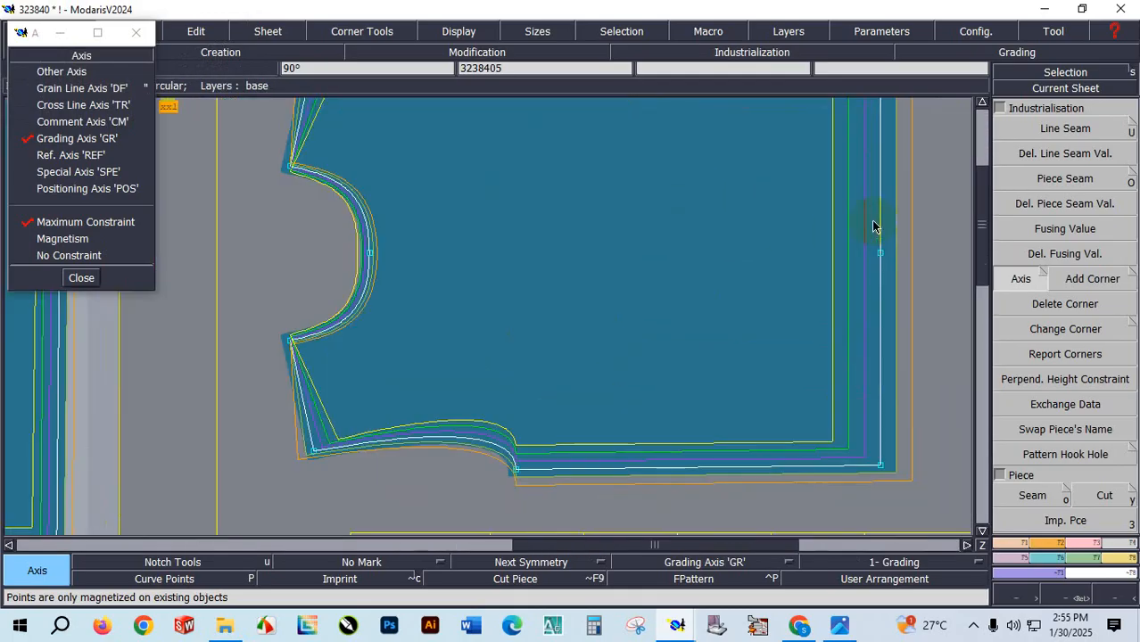
scroll(626, 235, up, 1)
scroll(563, 262, down, 2)
scroll(748, 219, up, 2)
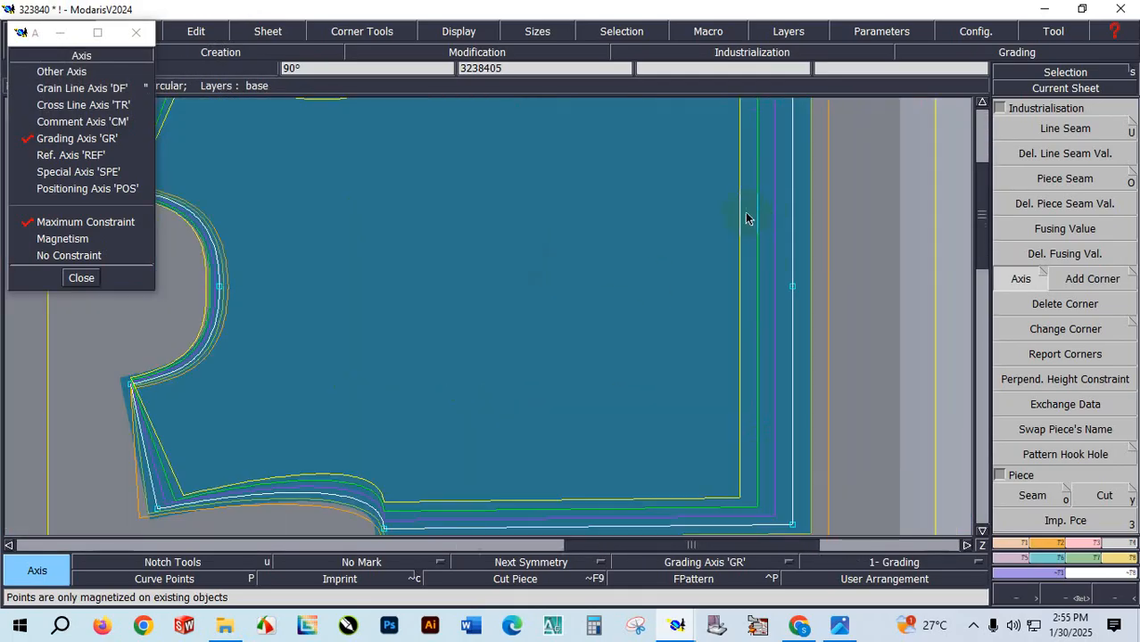
click(239, 287)
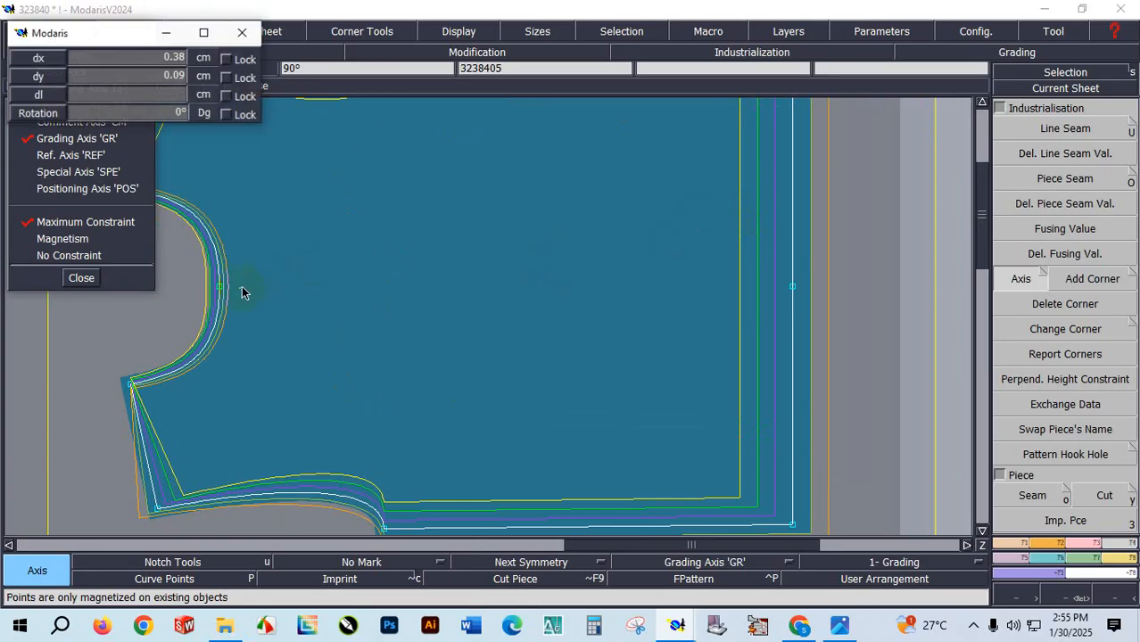
scroll(714, 312, down, 1)
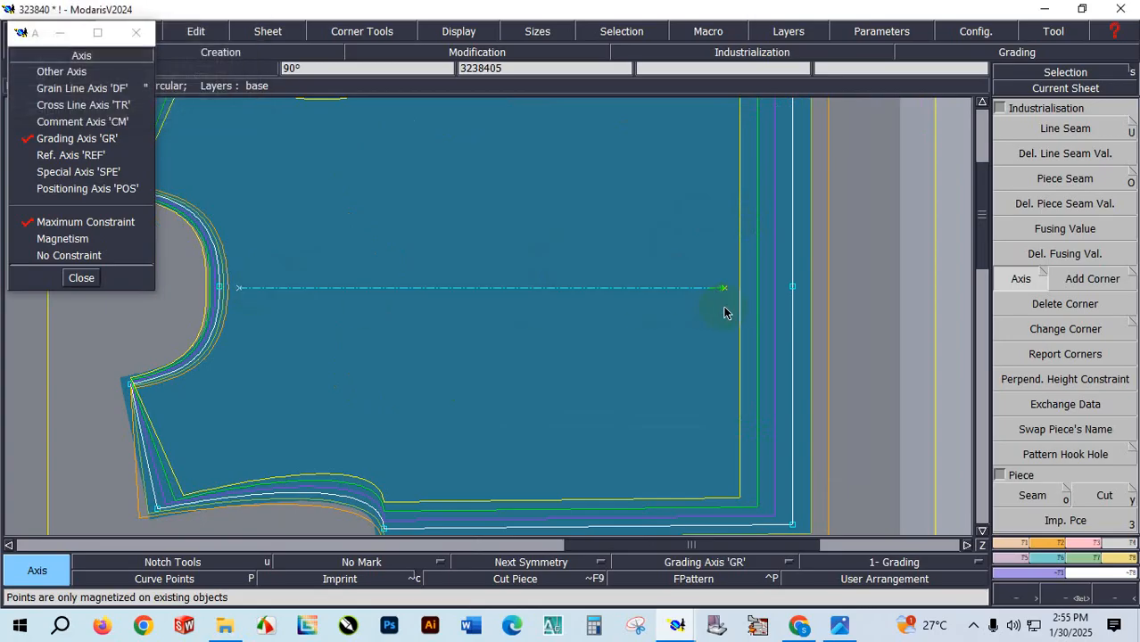
scroll(723, 312, down, 3)
scroll(724, 311, down, 2)
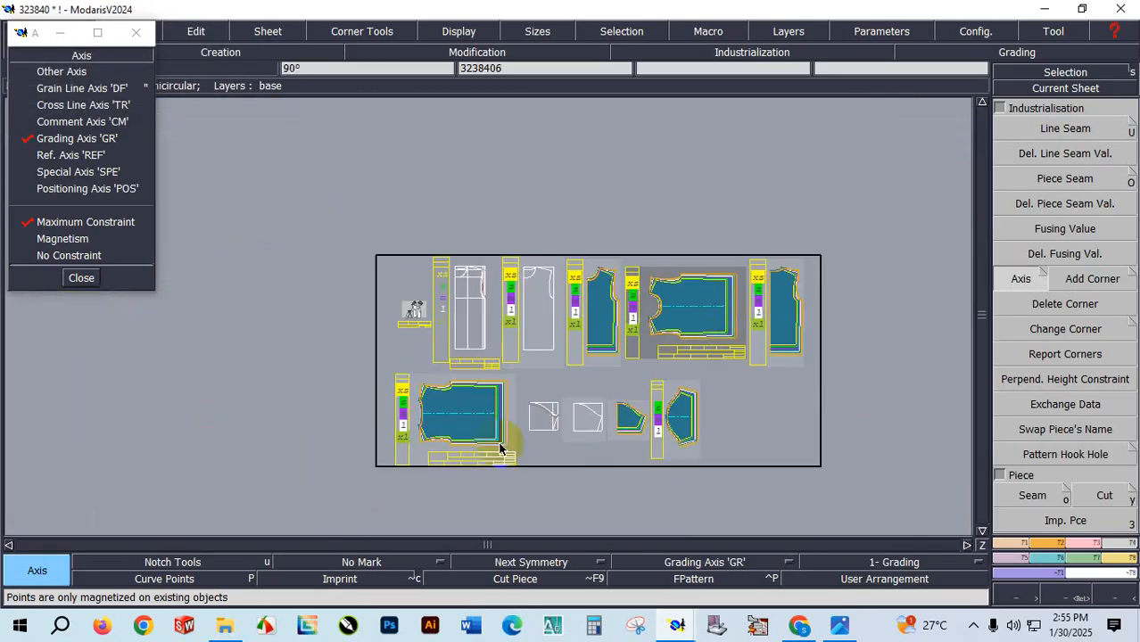
click(62, 255)
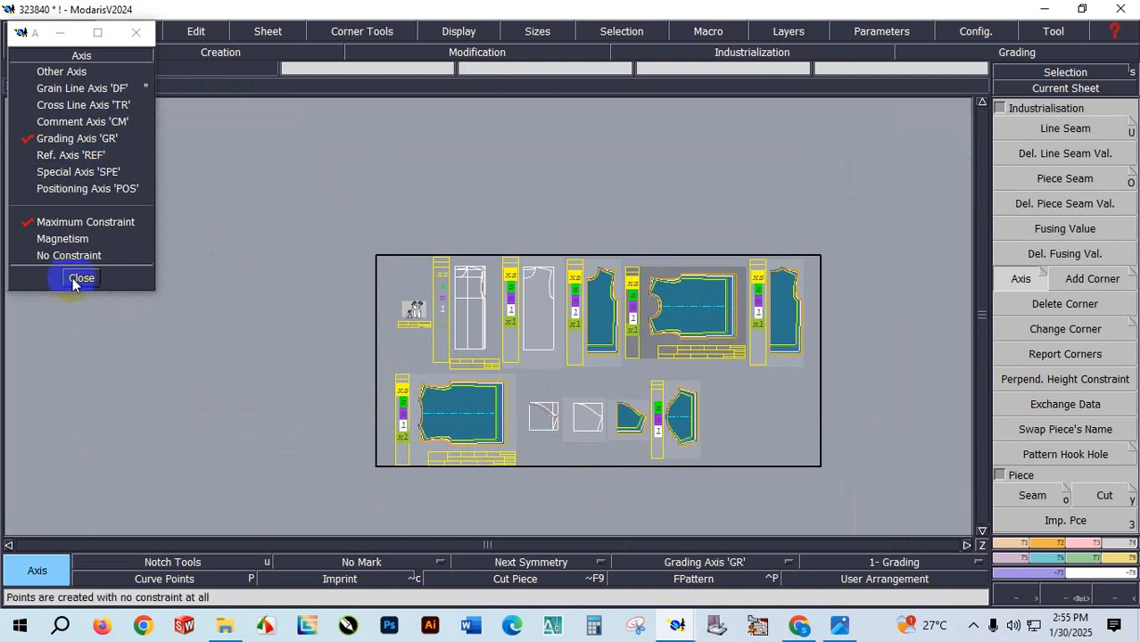
click(79, 277)
Enter BACK1*1 as the comment in the full back piece's title block.
scroll(447, 487, up, 1)
scroll(447, 488, up, 1)
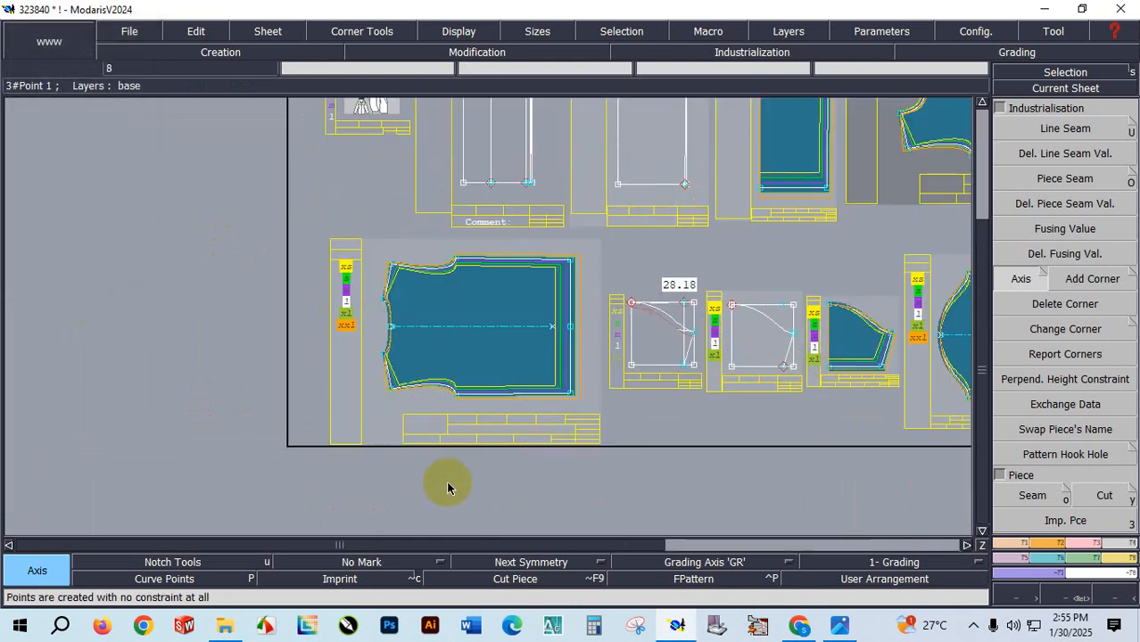
scroll(464, 457, up, 1)
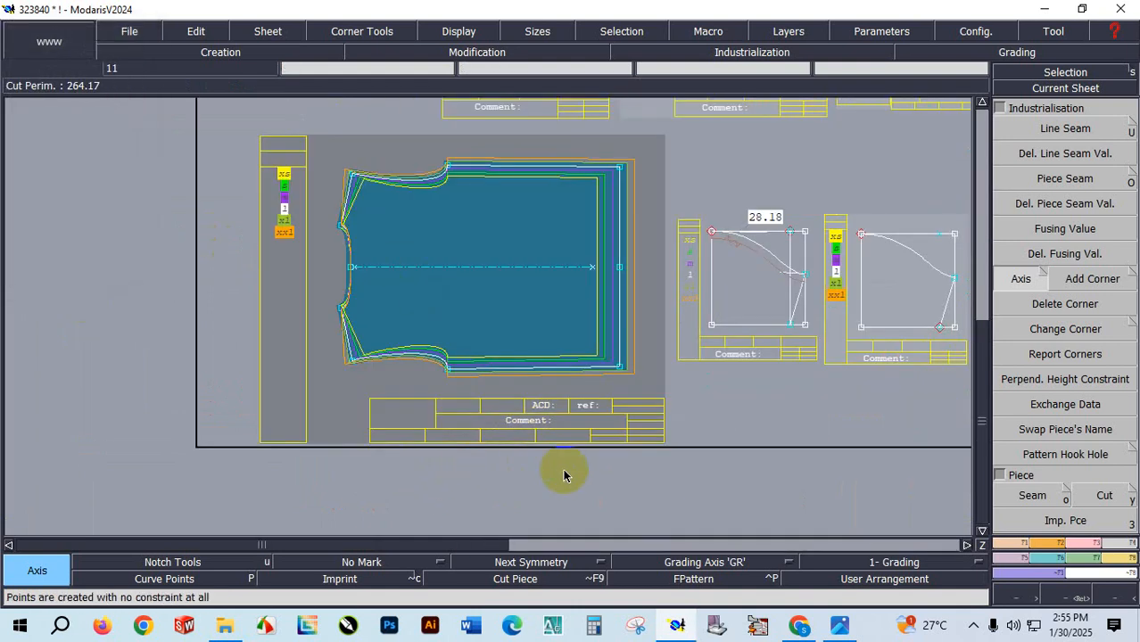
scroll(563, 465, up, 1)
scroll(563, 435, up, 1)
scroll(557, 396, up, 1)
scroll(553, 392, up, 1)
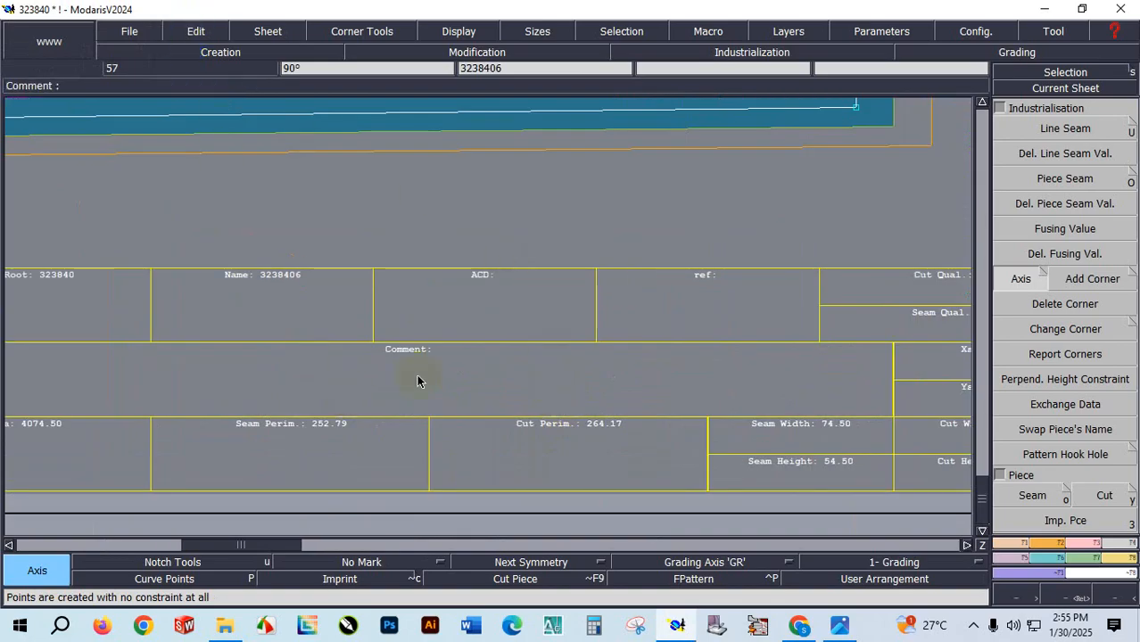
click(198, 32)
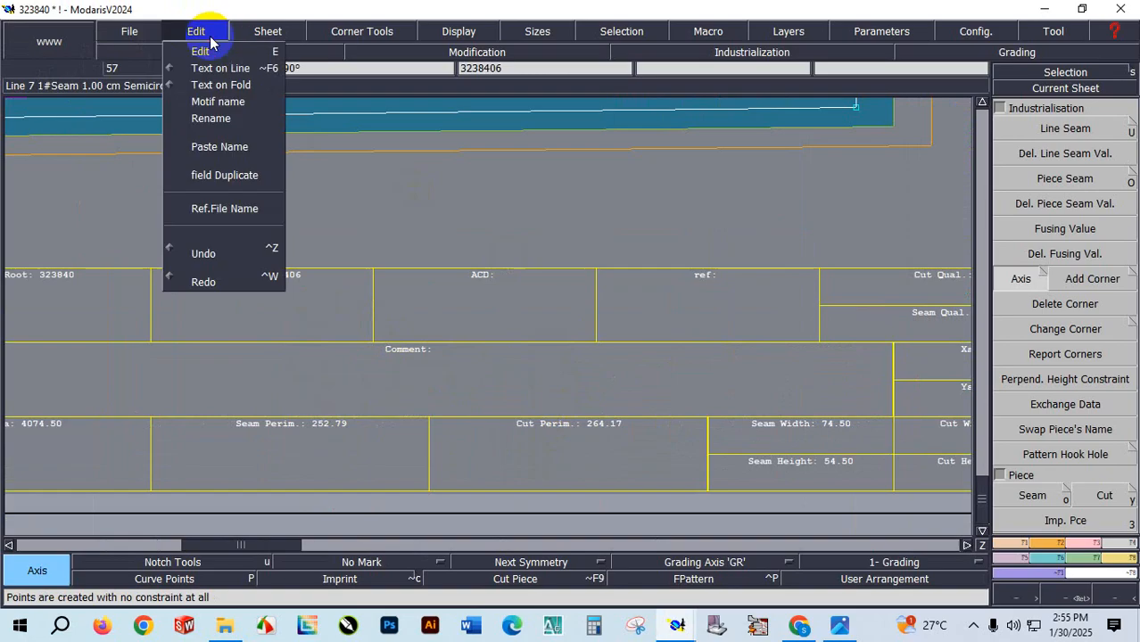
click(205, 52)
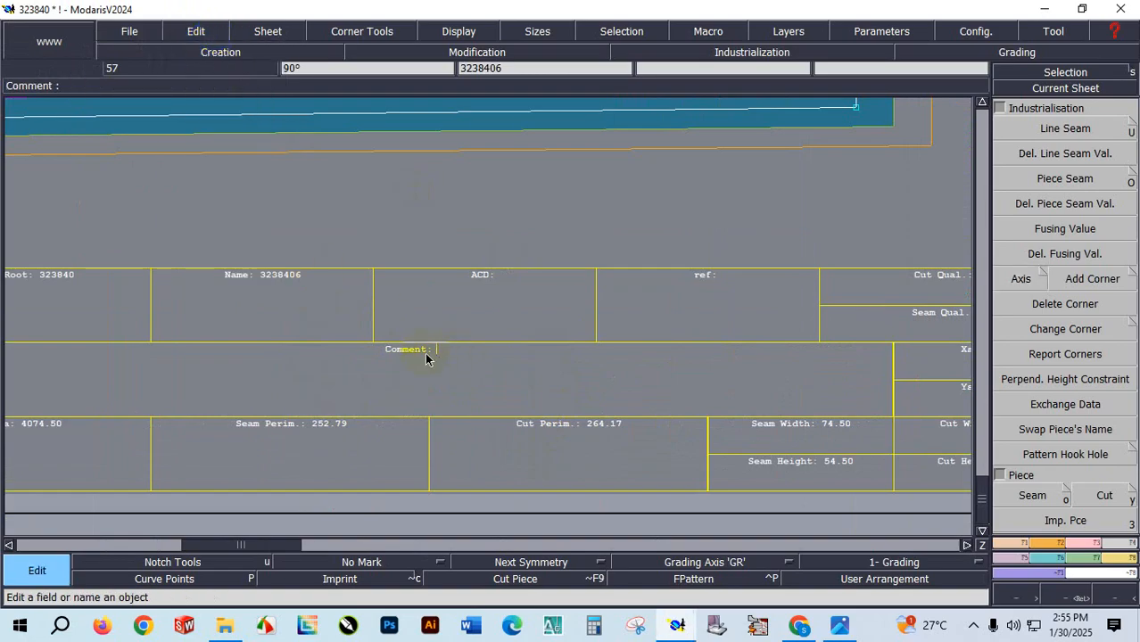
click(426, 359)
text(BACK1*1)
key(Return)
Enter FRONT1*1 as the comment in the full front piece's title block.
scroll(451, 384, down, 3)
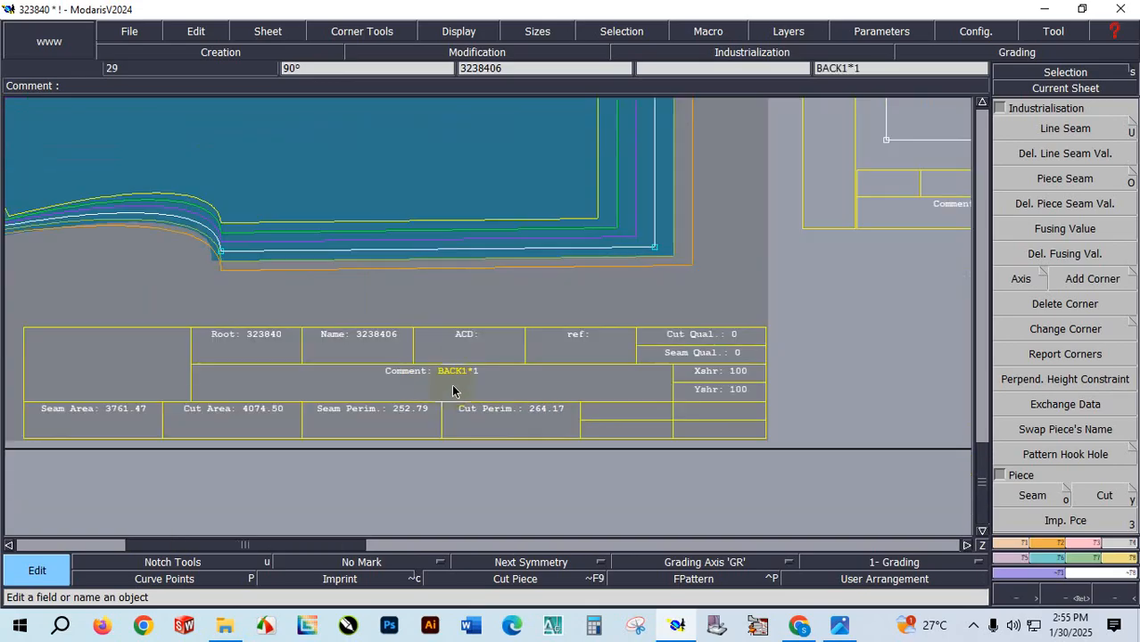
scroll(815, 235, down, 2)
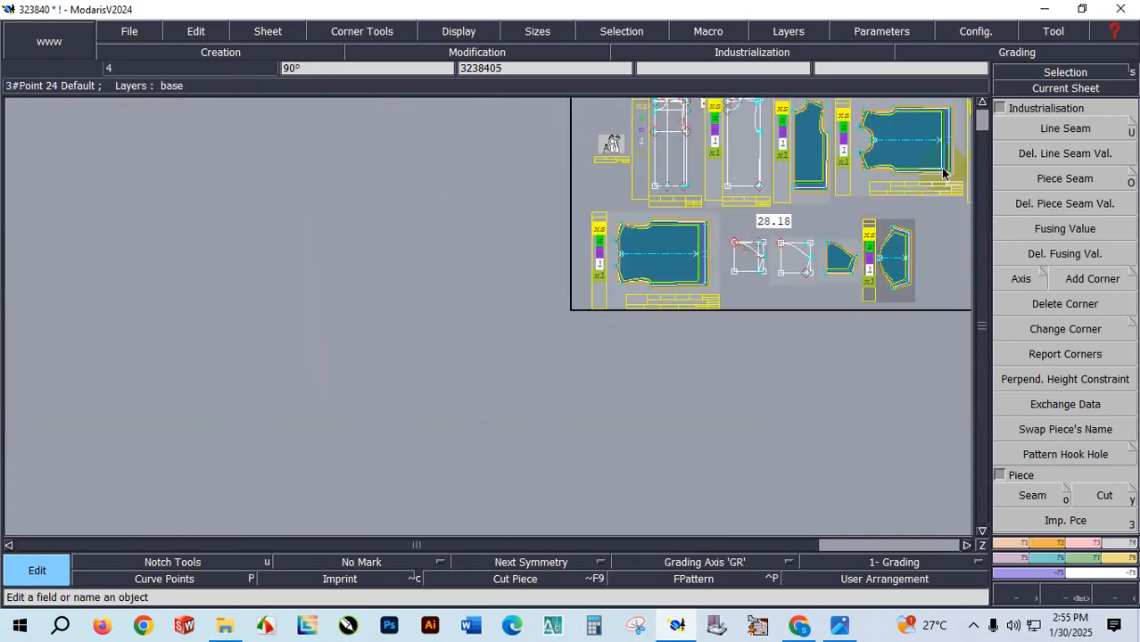
scroll(961, 175, up, 5)
scroll(961, 174, up, 4)
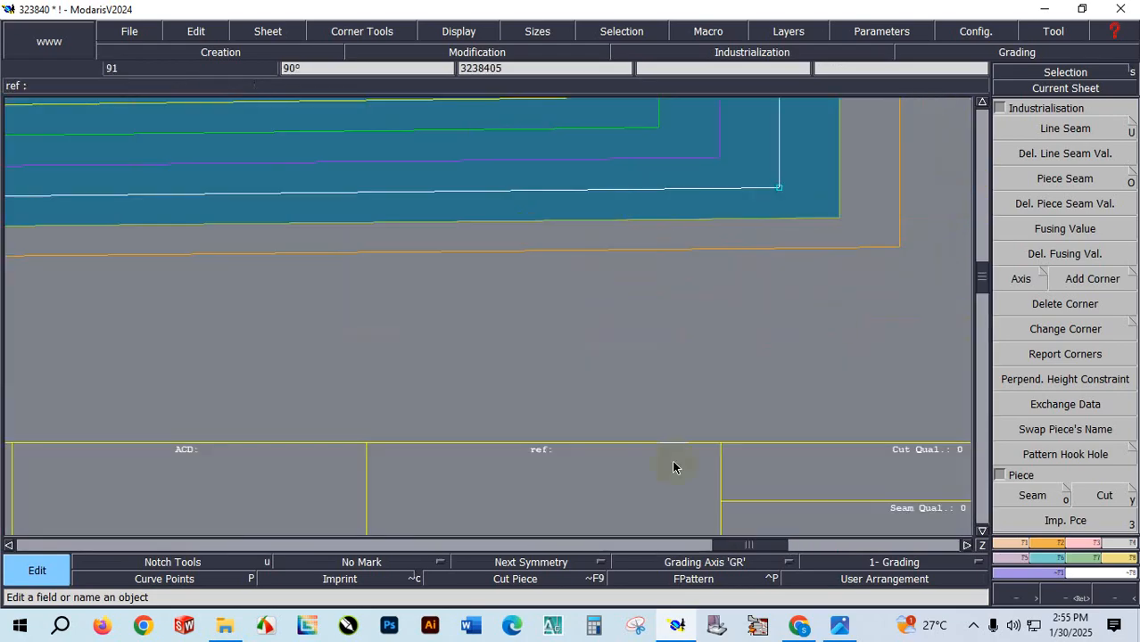
scroll(555, 499, down, 1)
scroll(500, 525, up, 2)
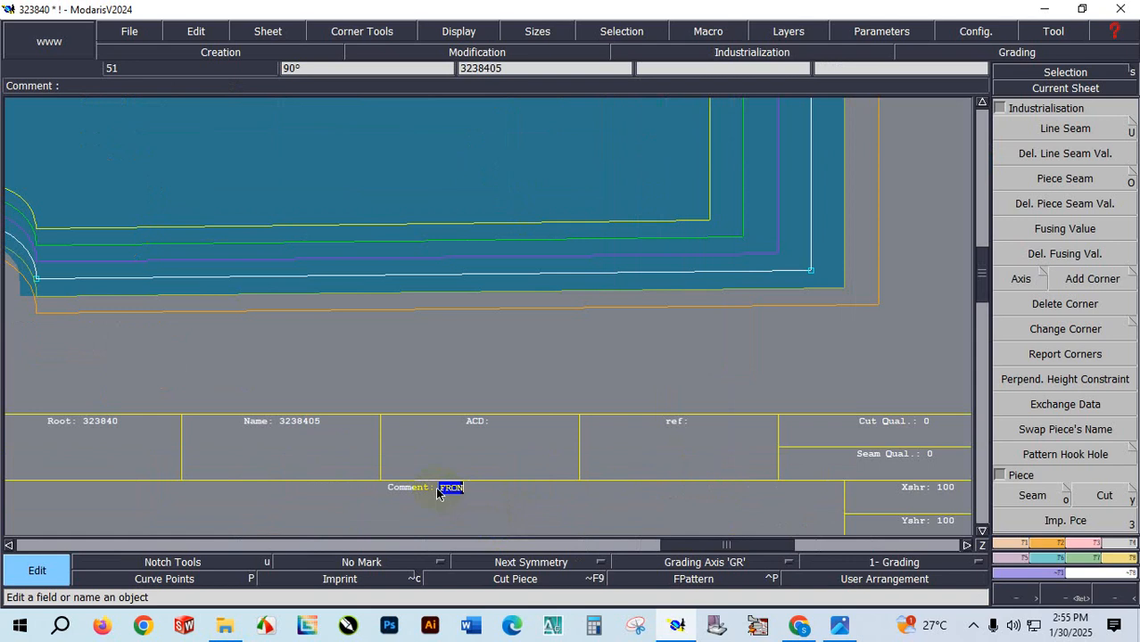
text(1*1)
key(Return)
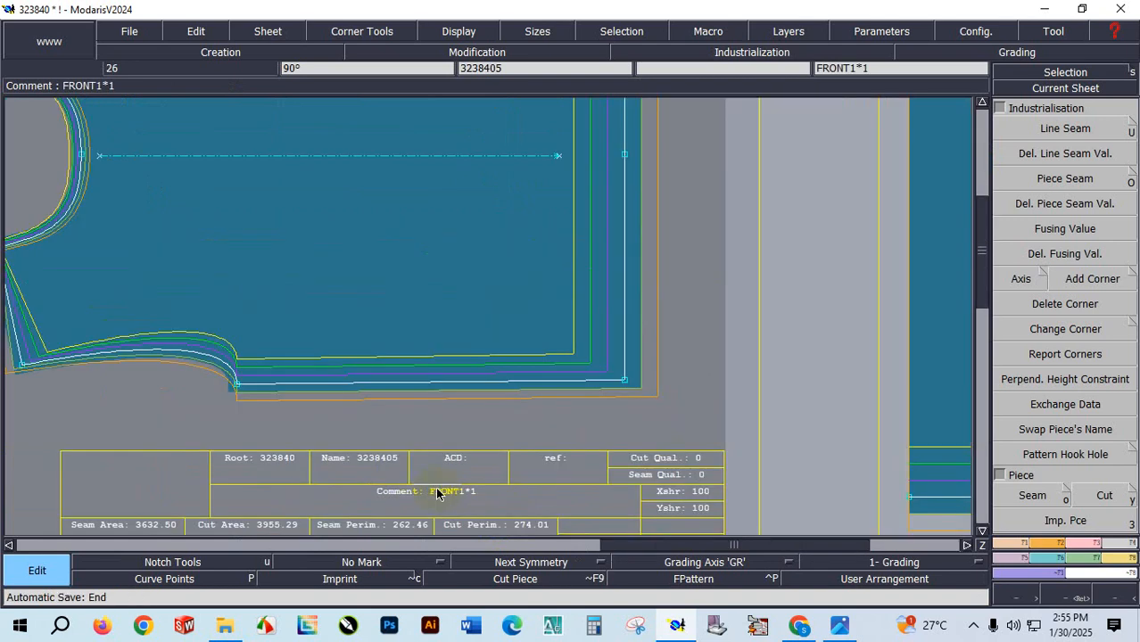
Rearrange all sheets on the desk and enter SLEEVE1*2 as the comment in the full sleeve's title block.
scroll(437, 493, down, 4)
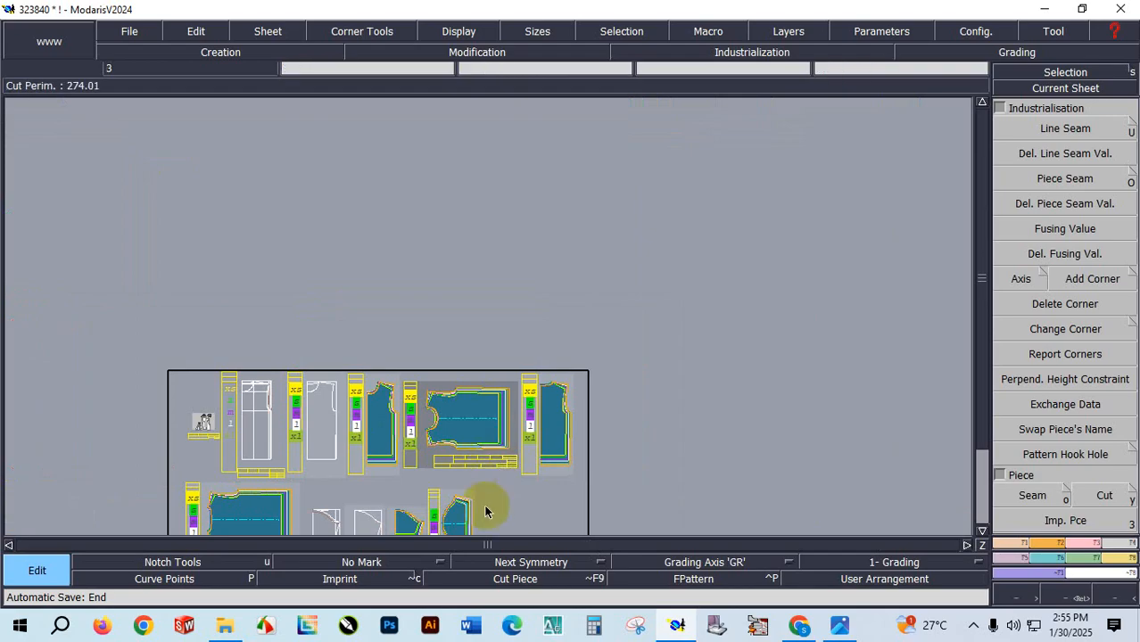
key(j)
click(622, 489)
scroll(654, 511, up, 3)
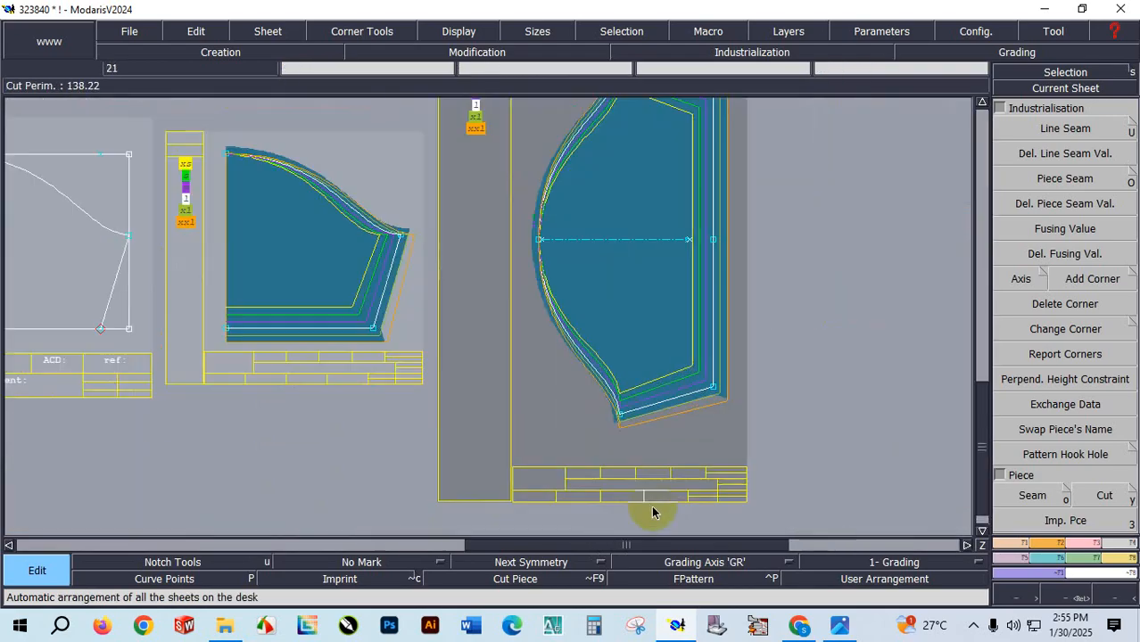
scroll(653, 512, up, 5)
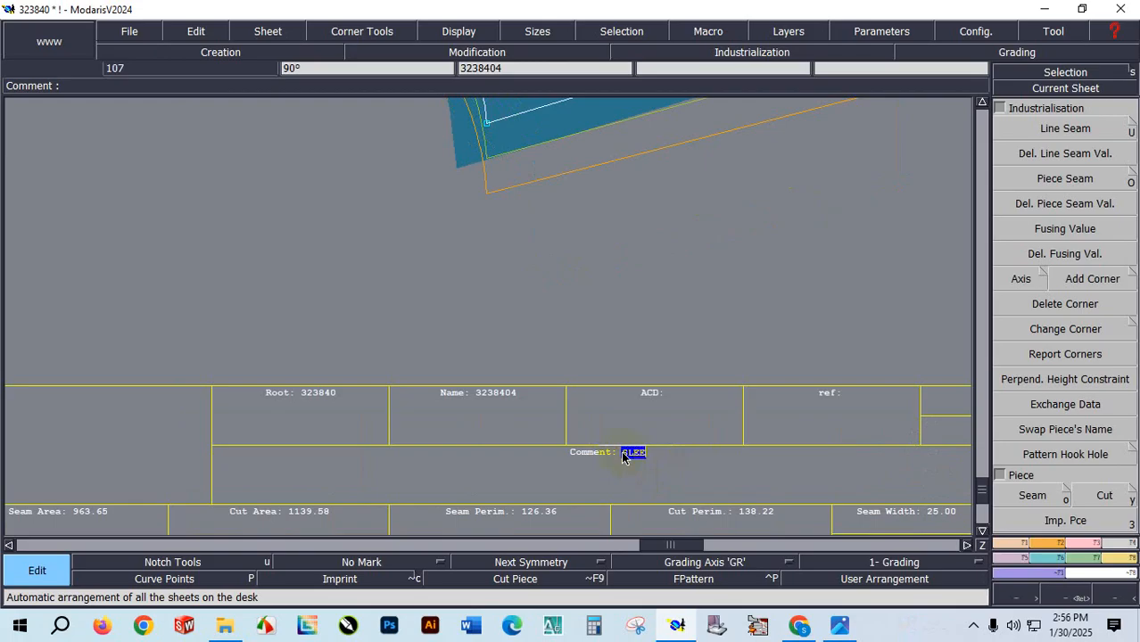
text(1*2)
key(Return)
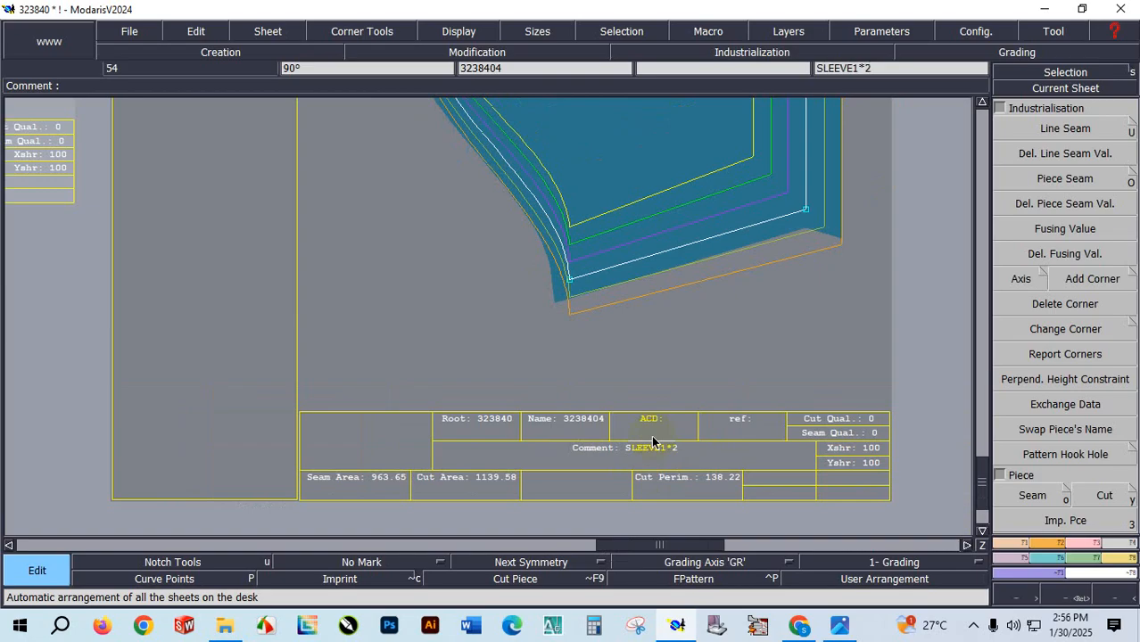
Create a new variant named 323840.
scroll(652, 409, down, 2)
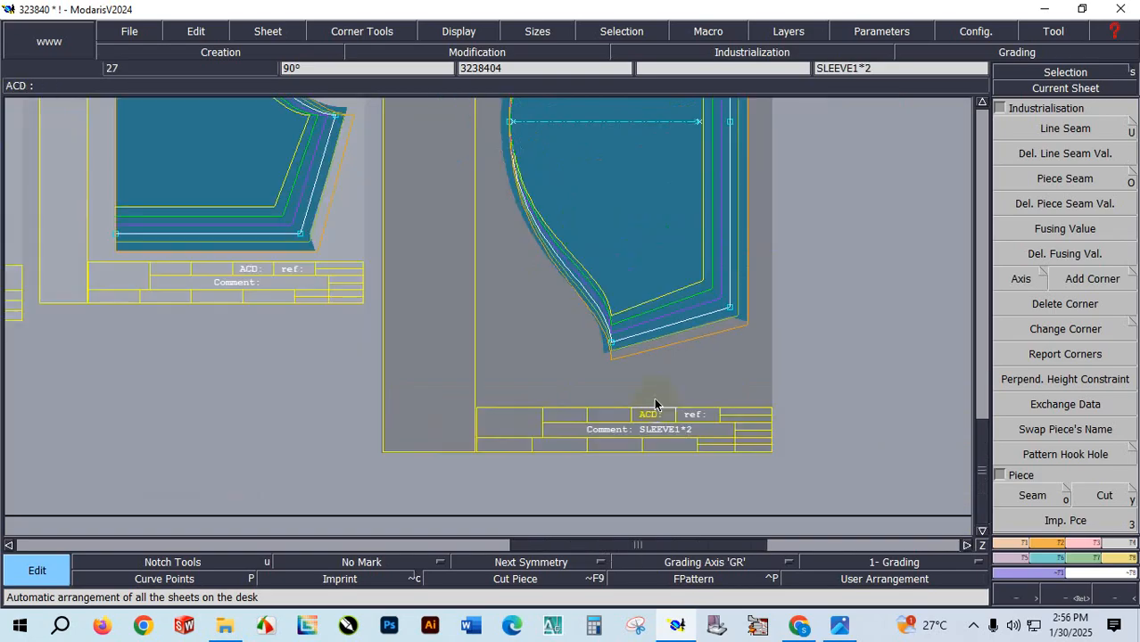
scroll(654, 404, down, 3)
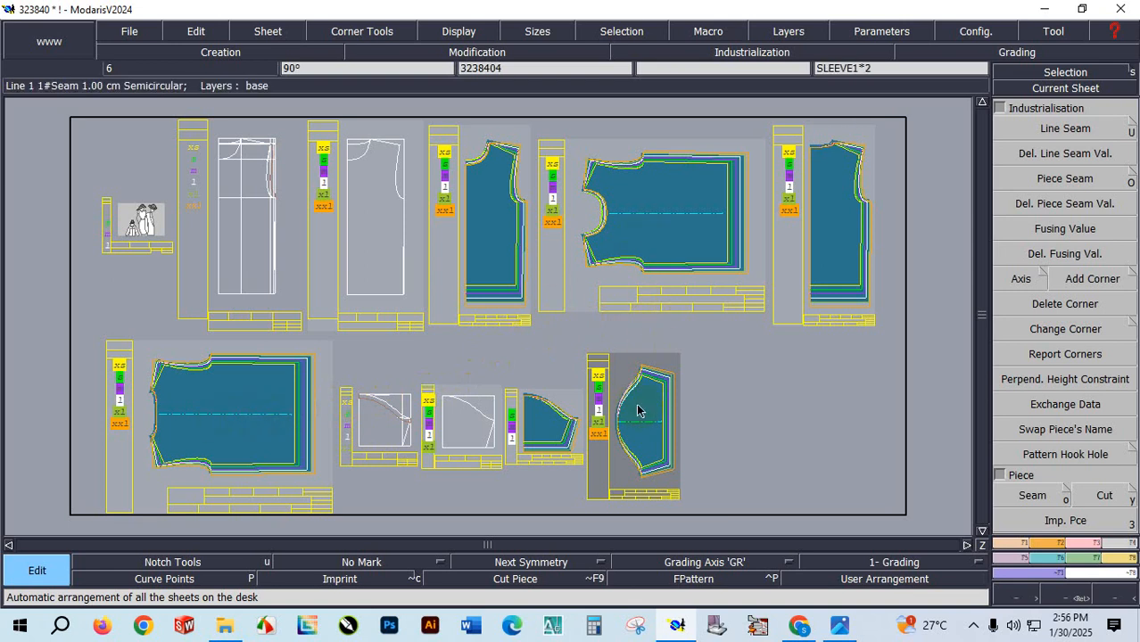
click(1117, 566)
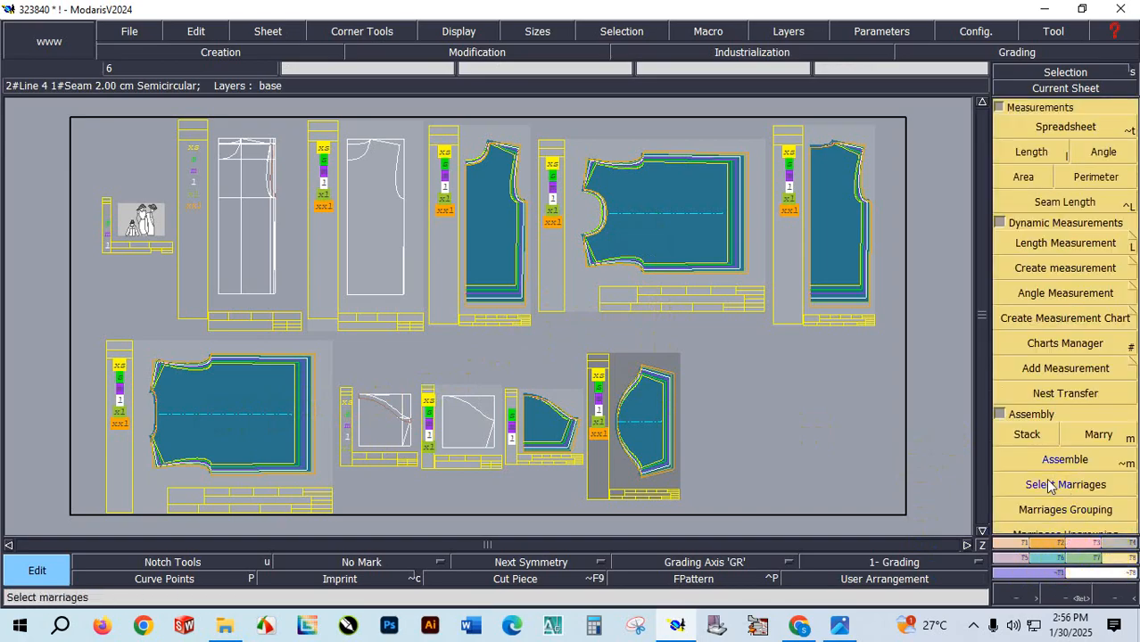
click(1000, 415)
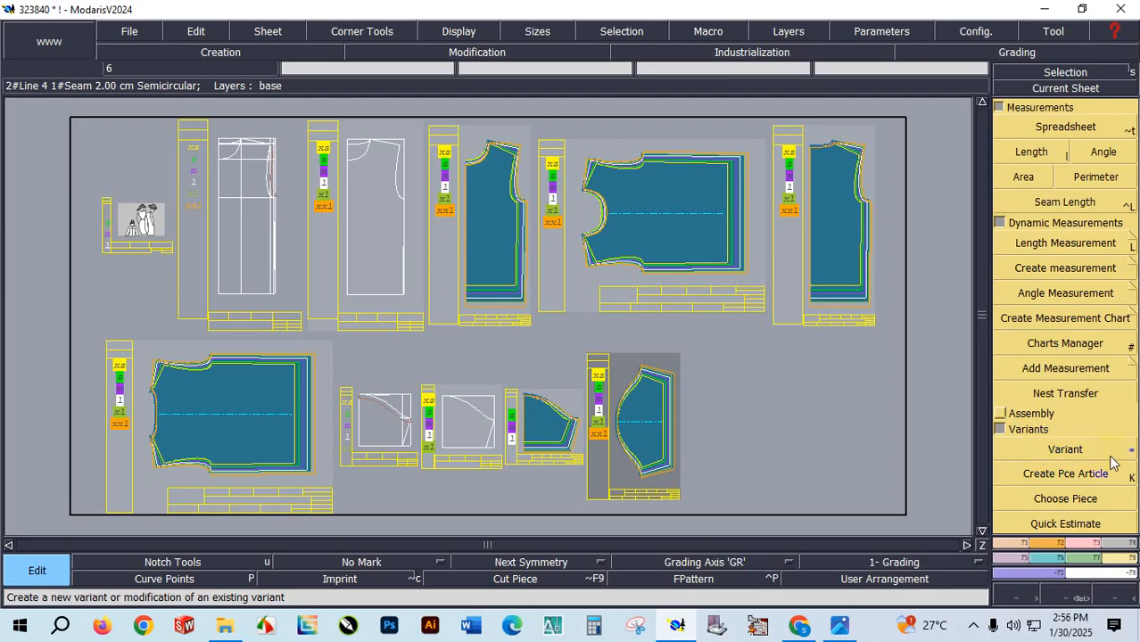
click(1069, 452)
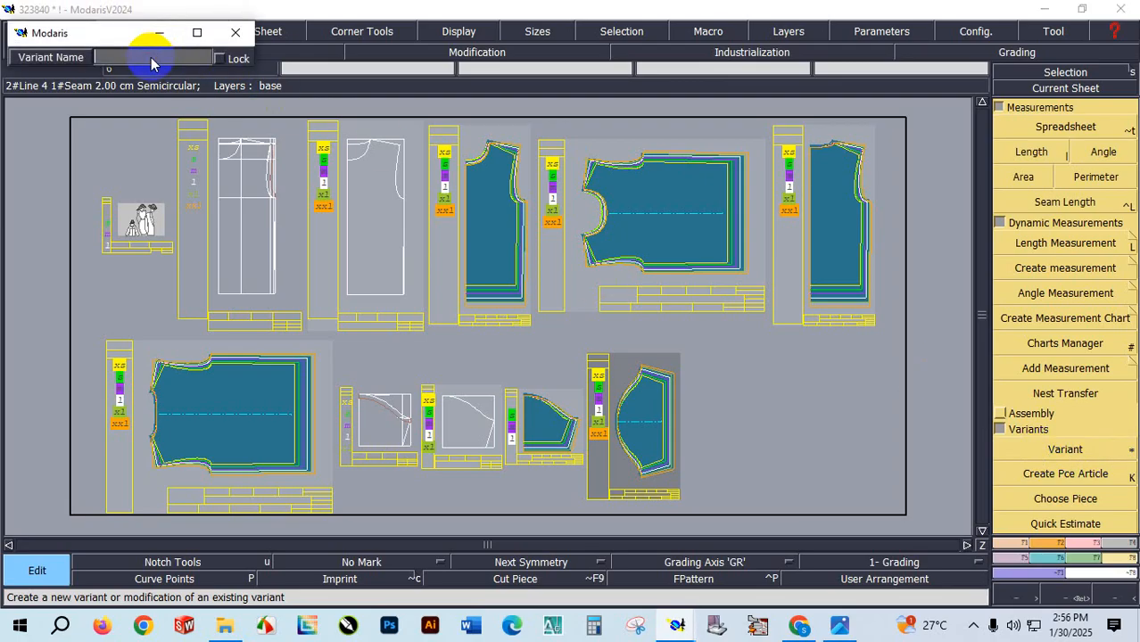
text(323840)
key(Return)
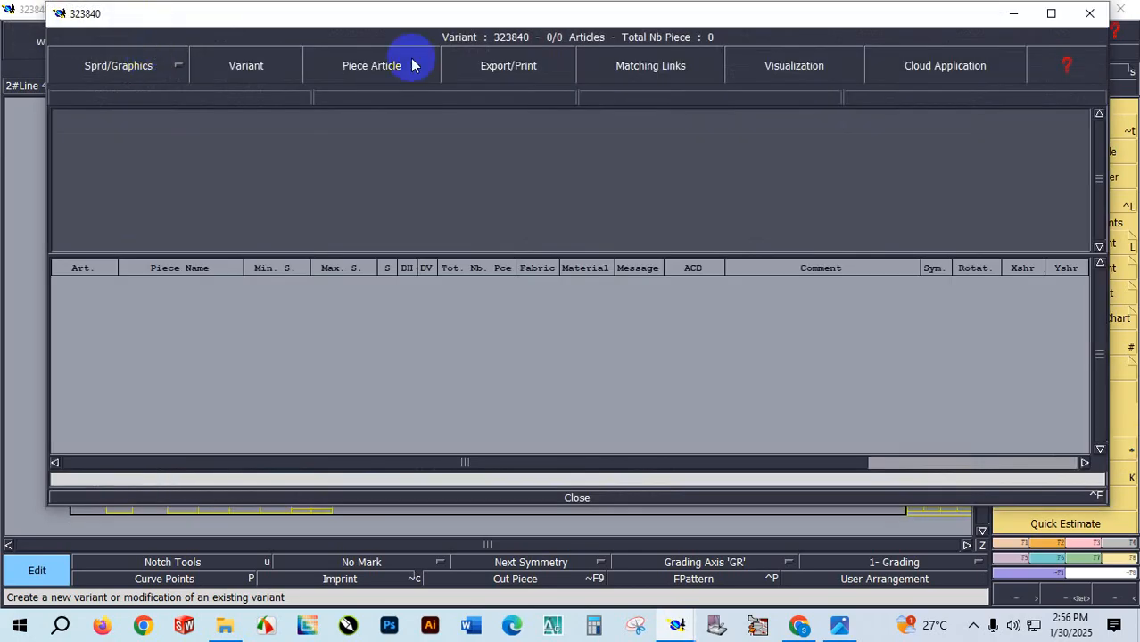
Move the variant window clear of the pieces and rearrange all sheets, including the variant sheet, on the desk.
drag(580, 15, 532, 558)
click(928, 482)
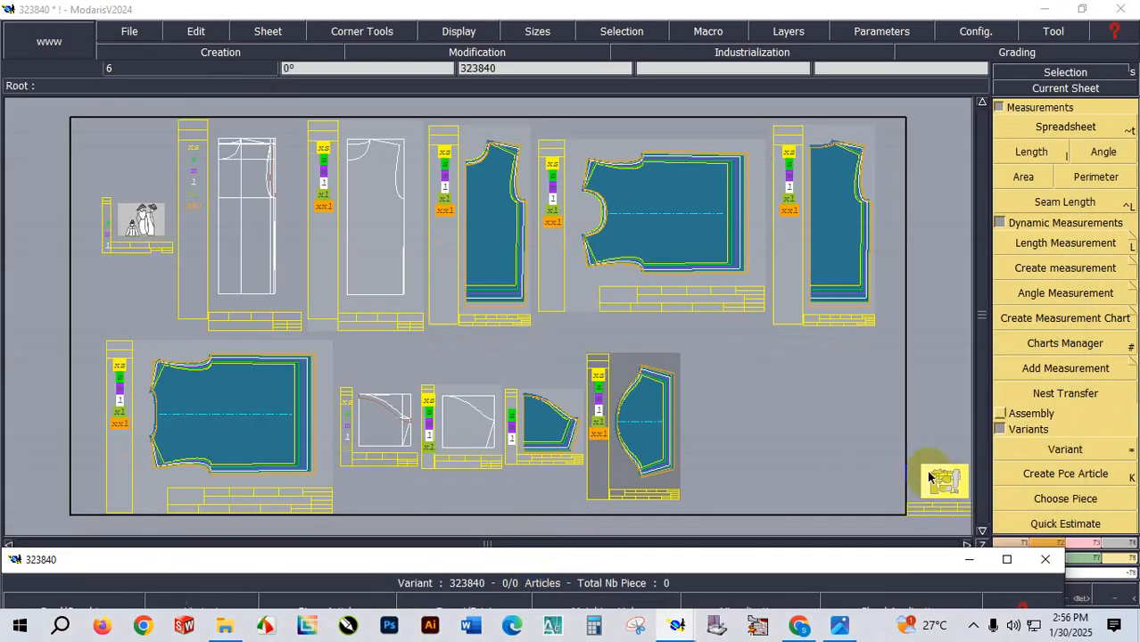
key(j)
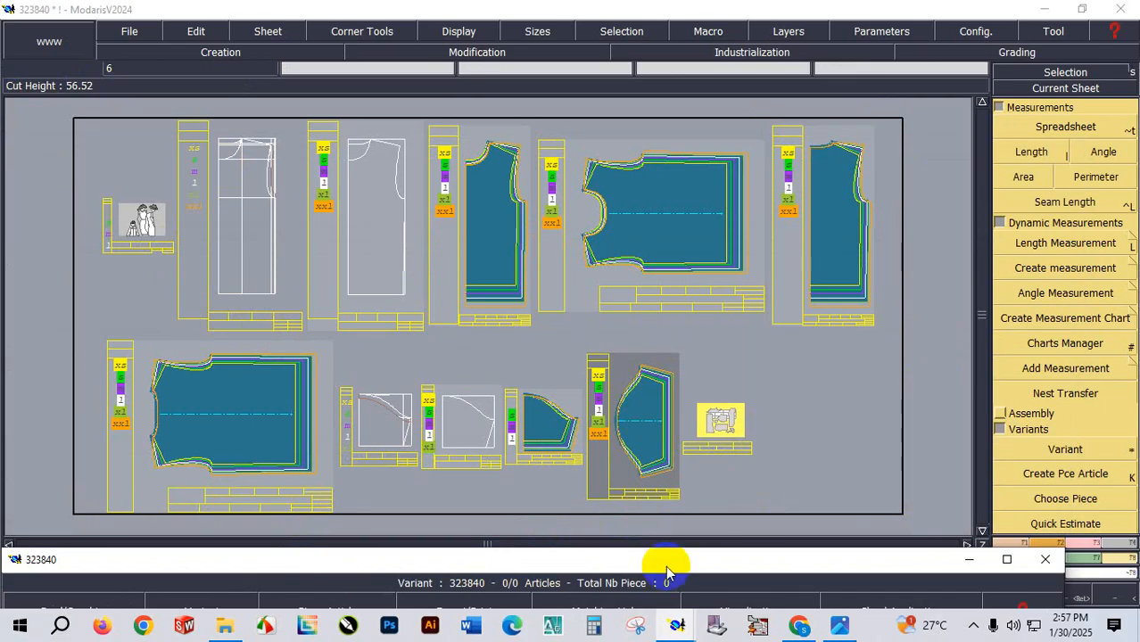
Create piece articles in the variant from the full back, full front and full sleeve, in that order.
drag(665, 562, 662, 566)
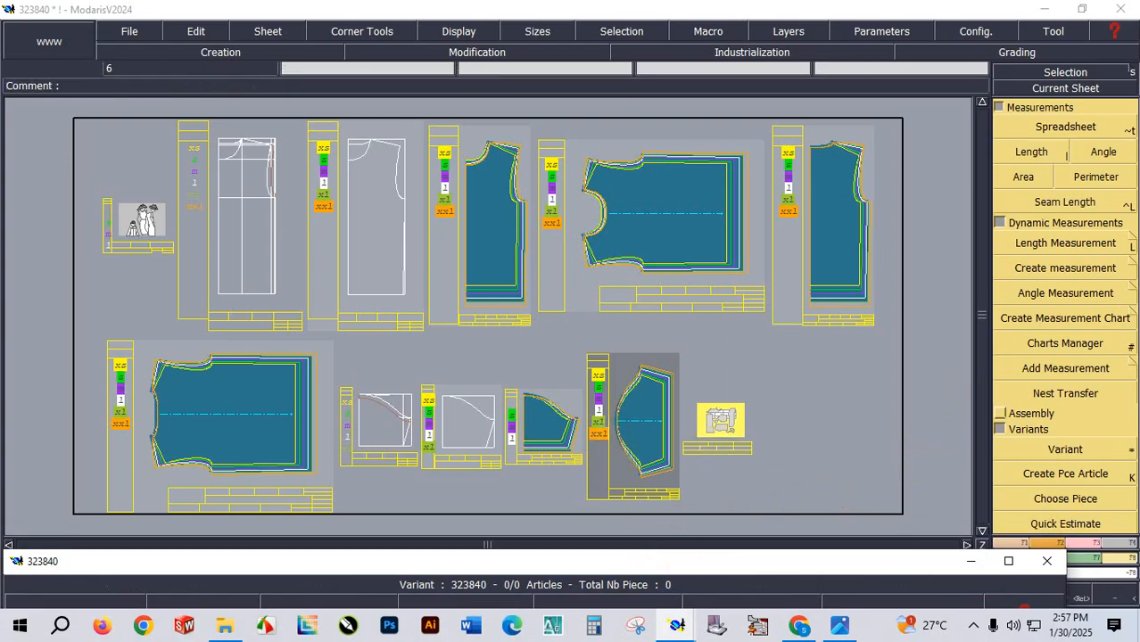
click(1074, 480)
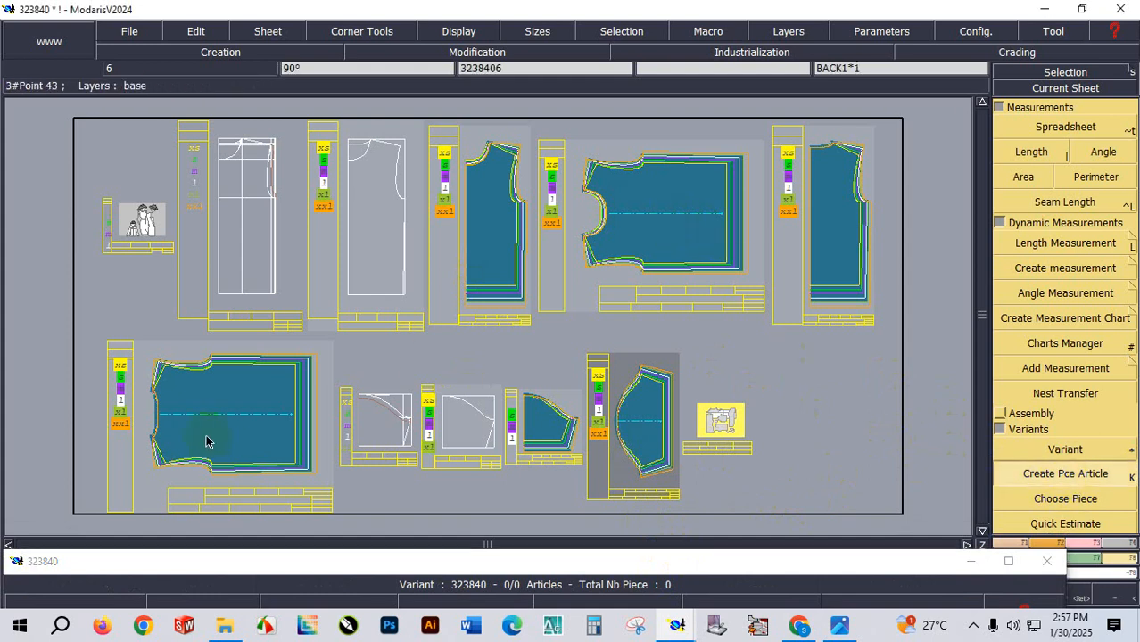
click(241, 401)
click(662, 213)
click(640, 419)
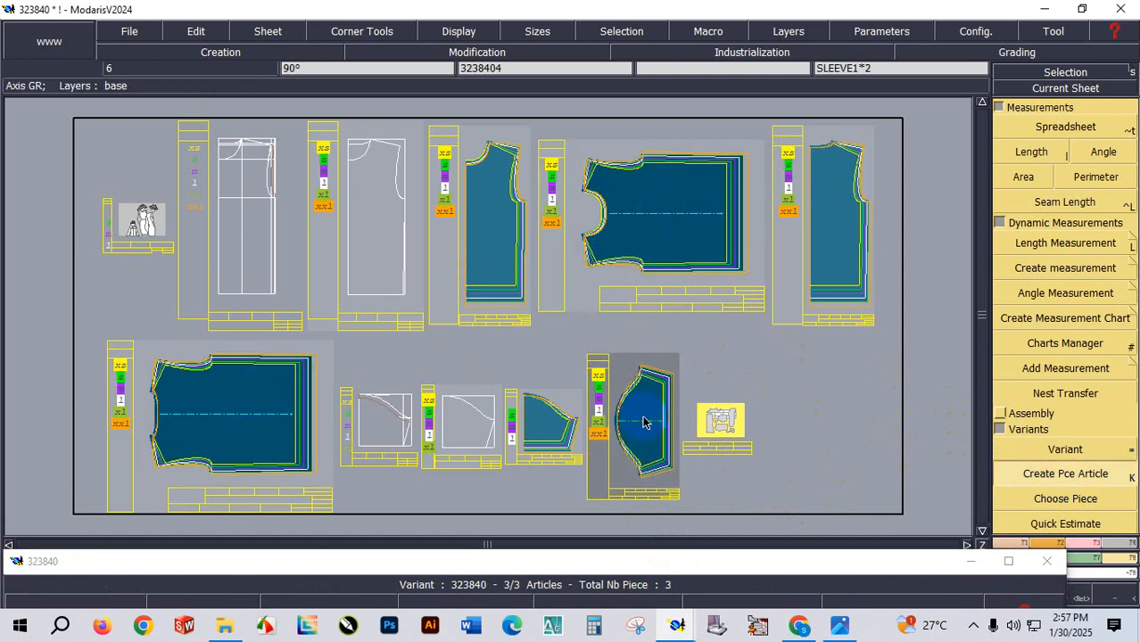
Bring the variant window back into full view and visualize the selected articles in its graphical zone.
click(616, 560)
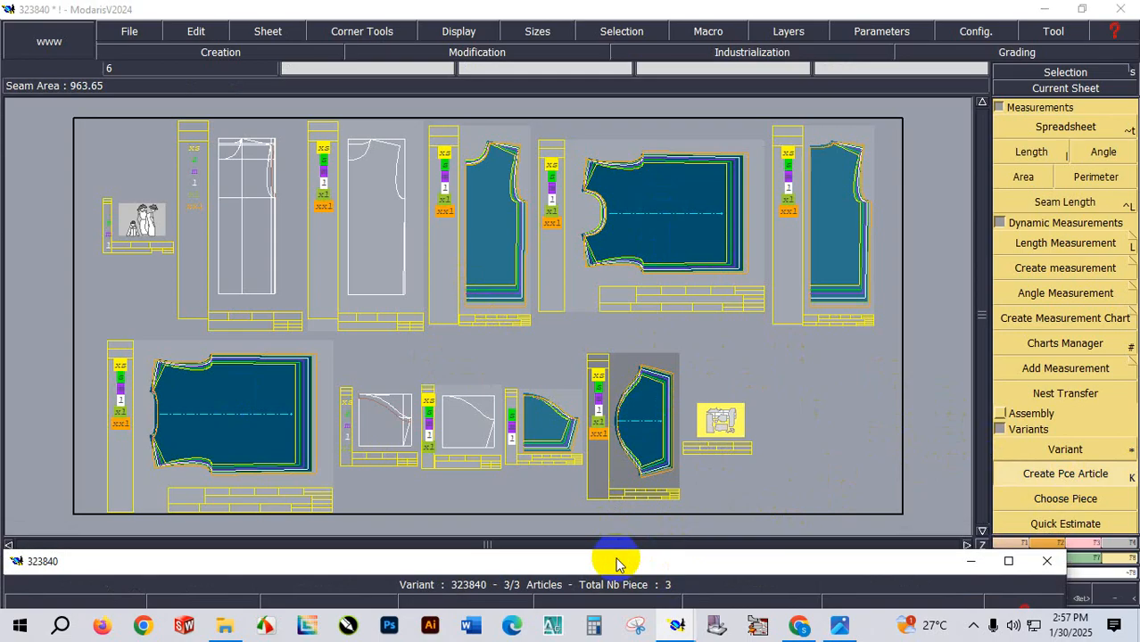
drag(617, 560, 623, 102)
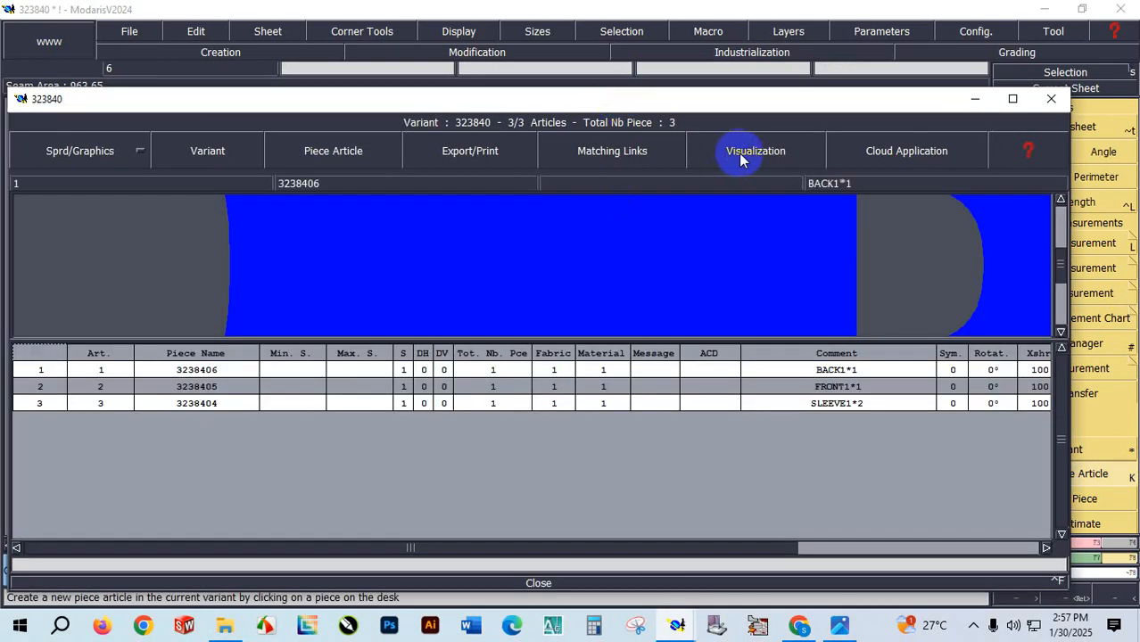
click(742, 153)
click(740, 180)
click(742, 153)
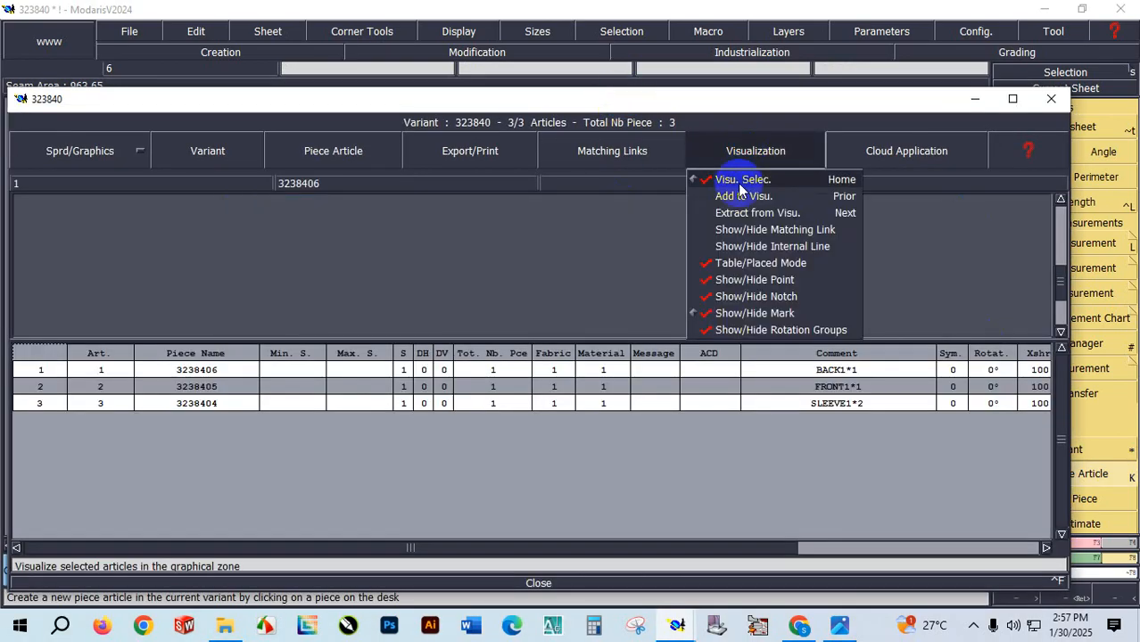
click(741, 181)
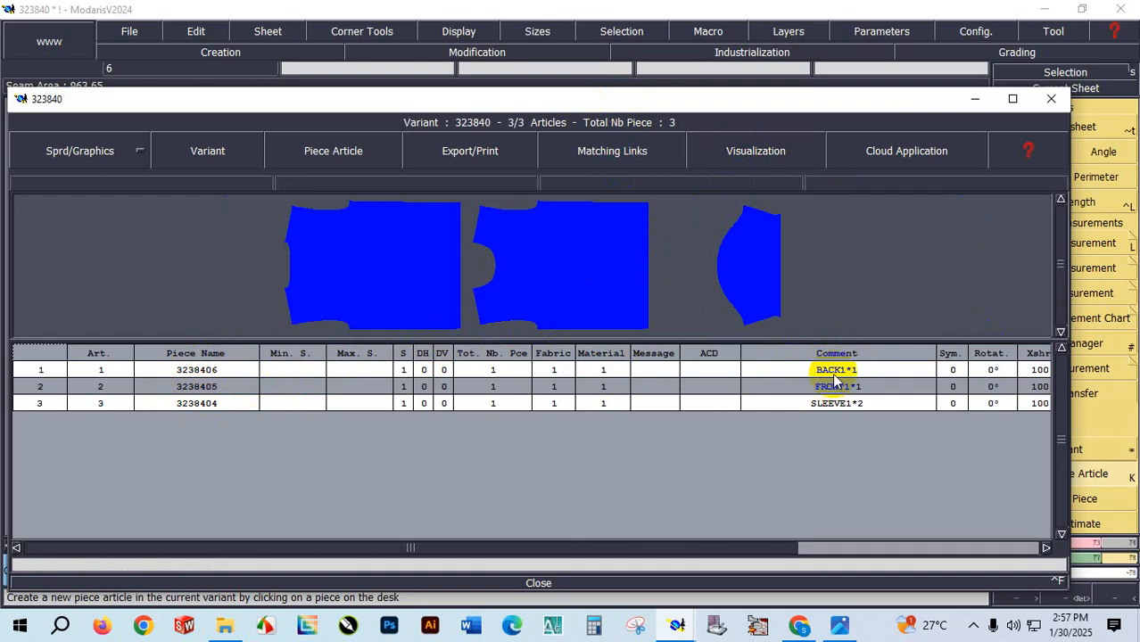
Set the sleeve article's S quantity to 0 and its DH quantity to 1.
click(404, 369)
click(404, 387)
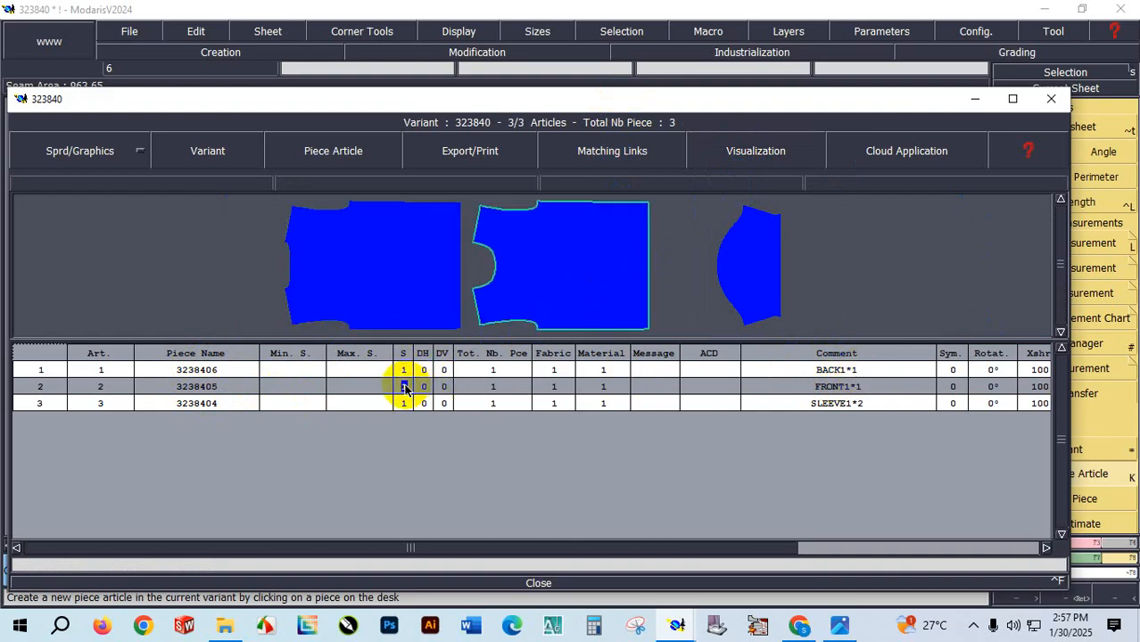
click(404, 403)
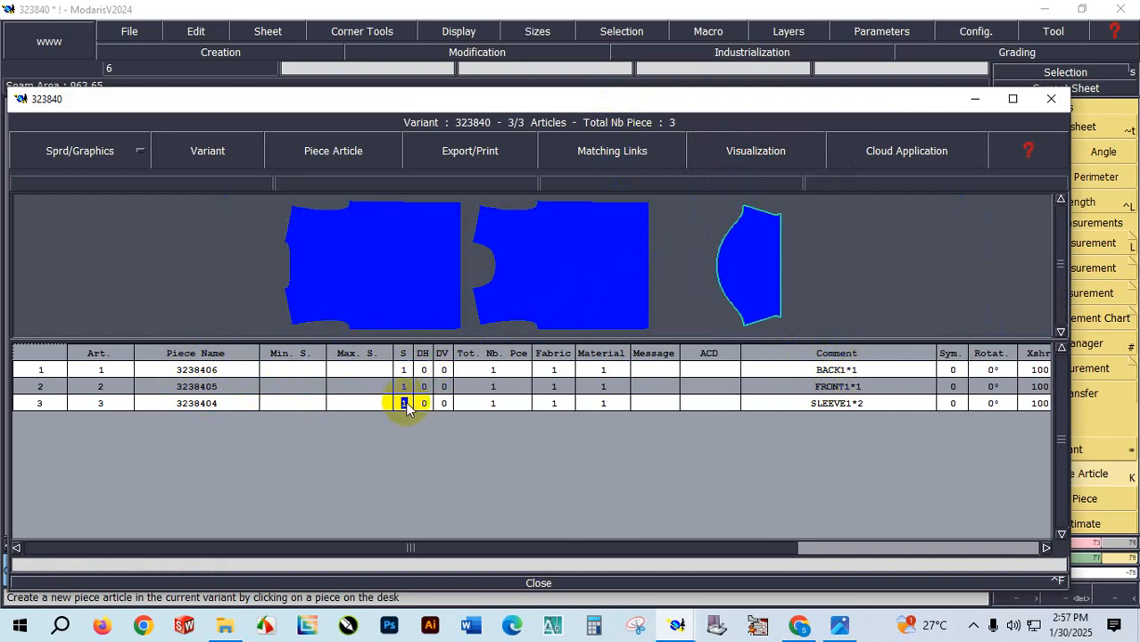
text(0)
click(422, 404)
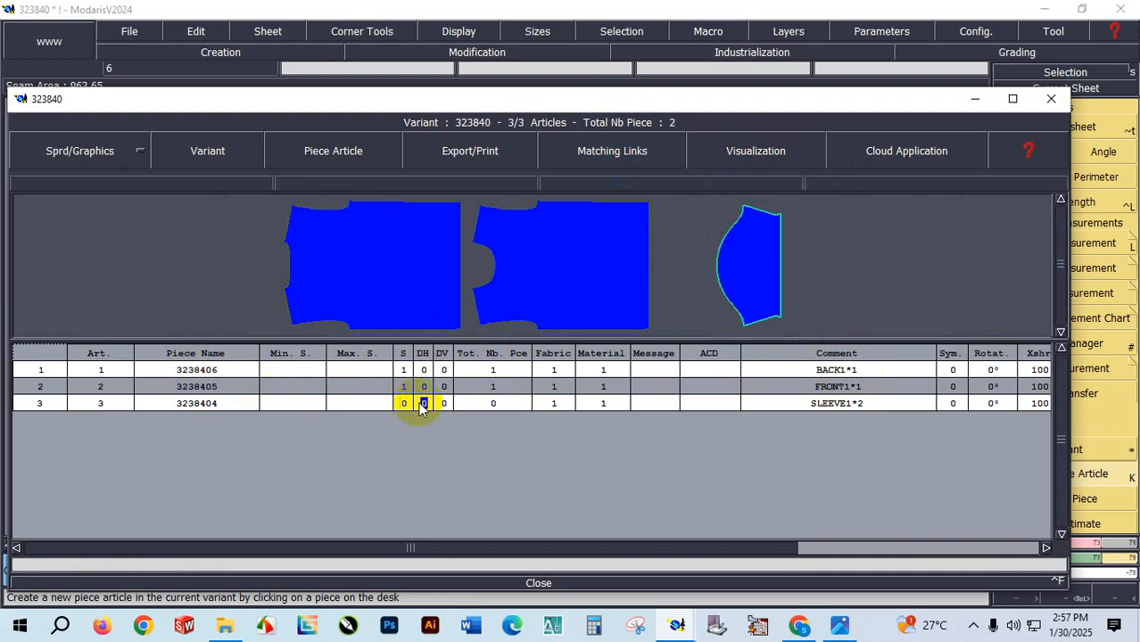
text(1)
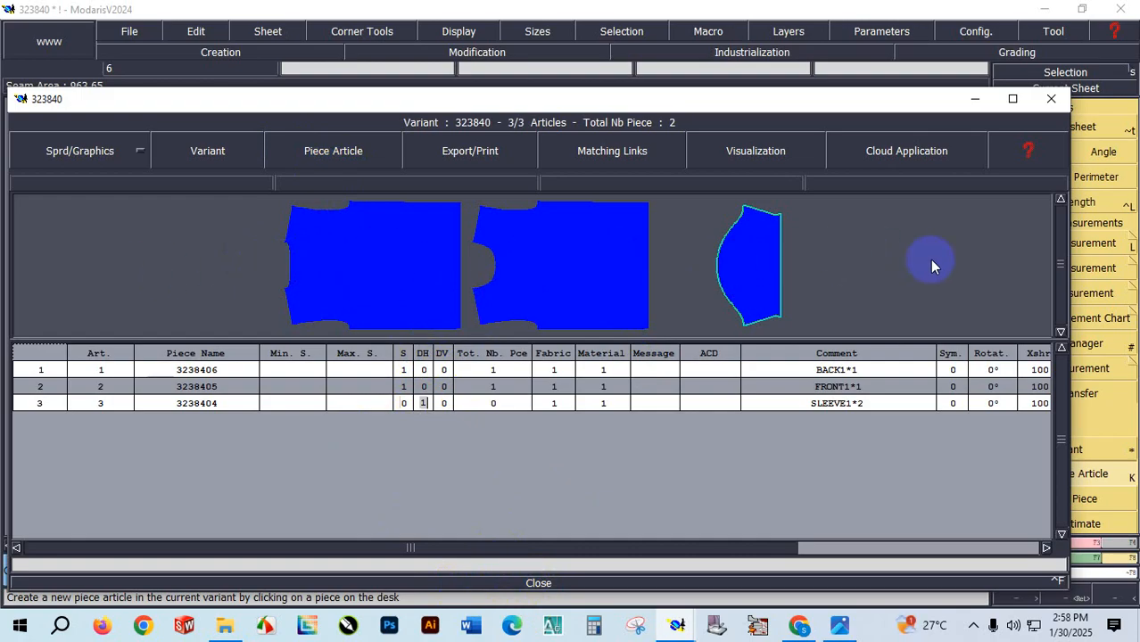
click(376, 265)
click(403, 369)
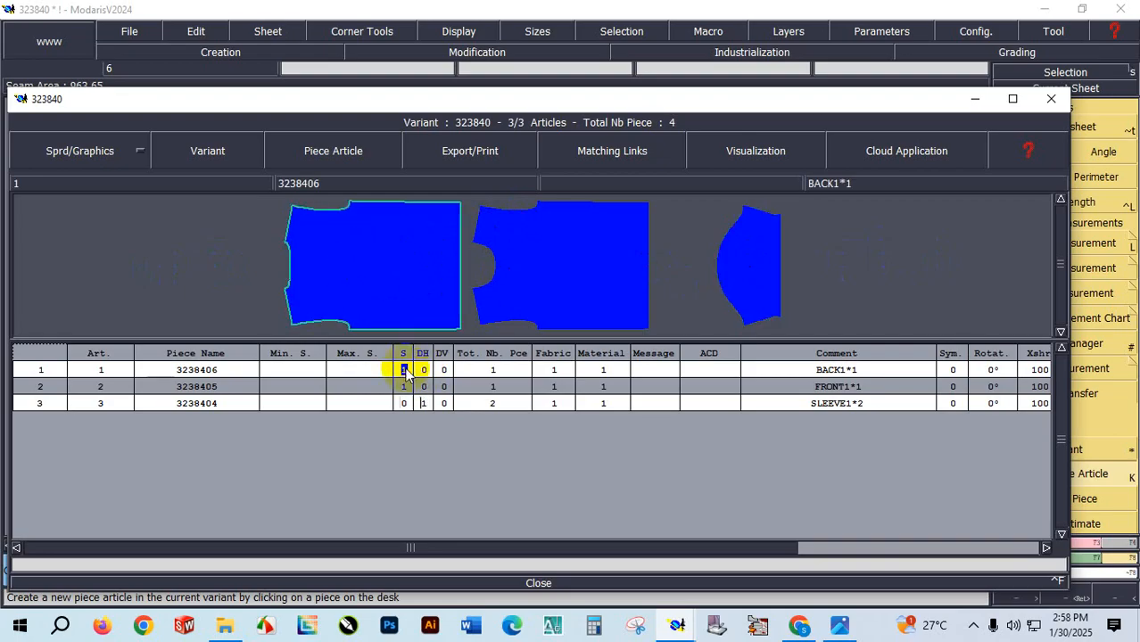
click(328, 153)
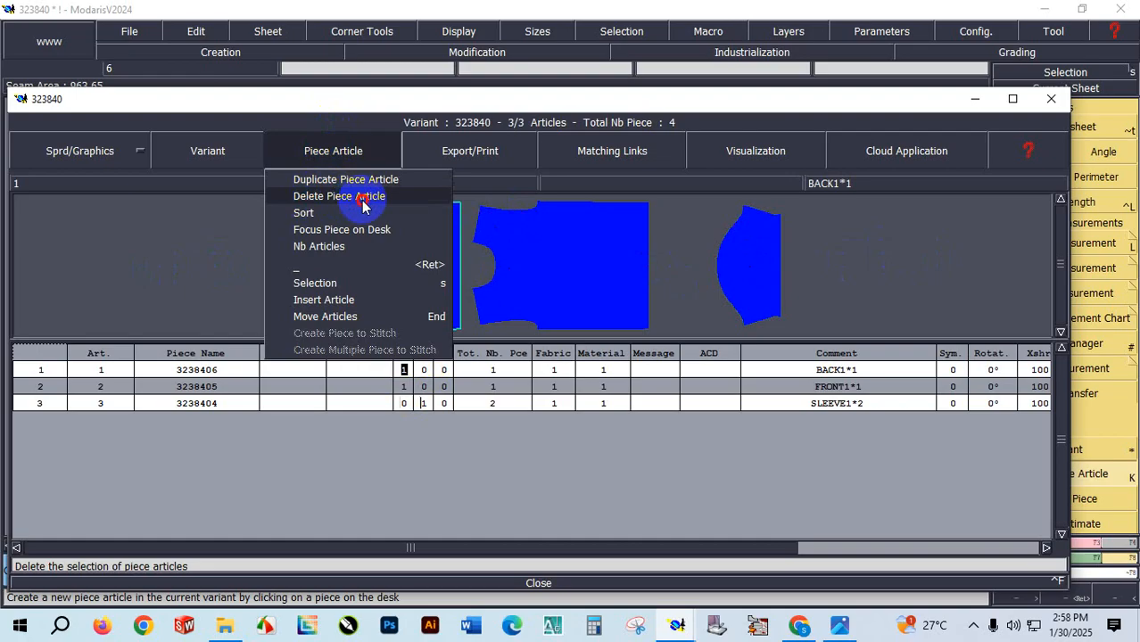
click(333, 152)
click(495, 235)
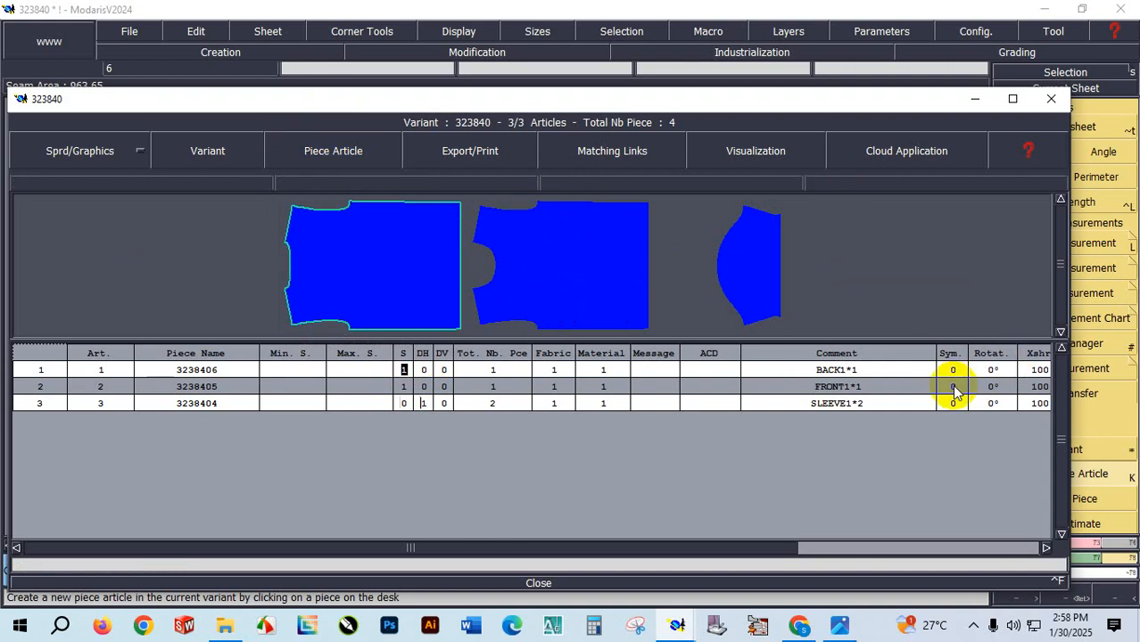
click(993, 387)
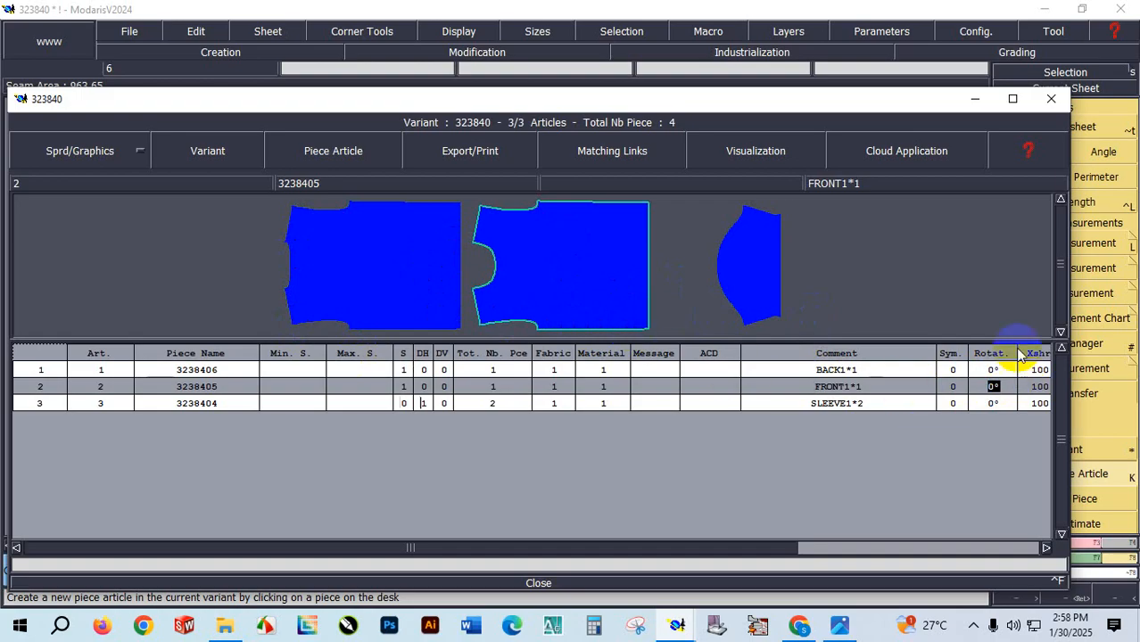
click(988, 391)
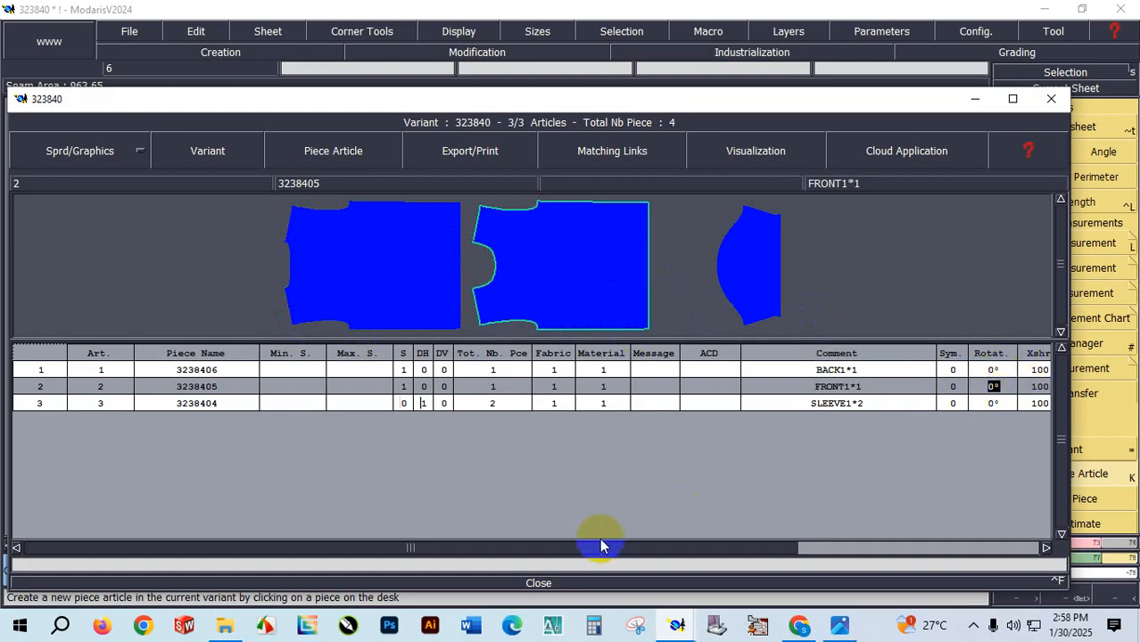
Close the variant 323840 window and save the model.
click(539, 584)
click(129, 31)
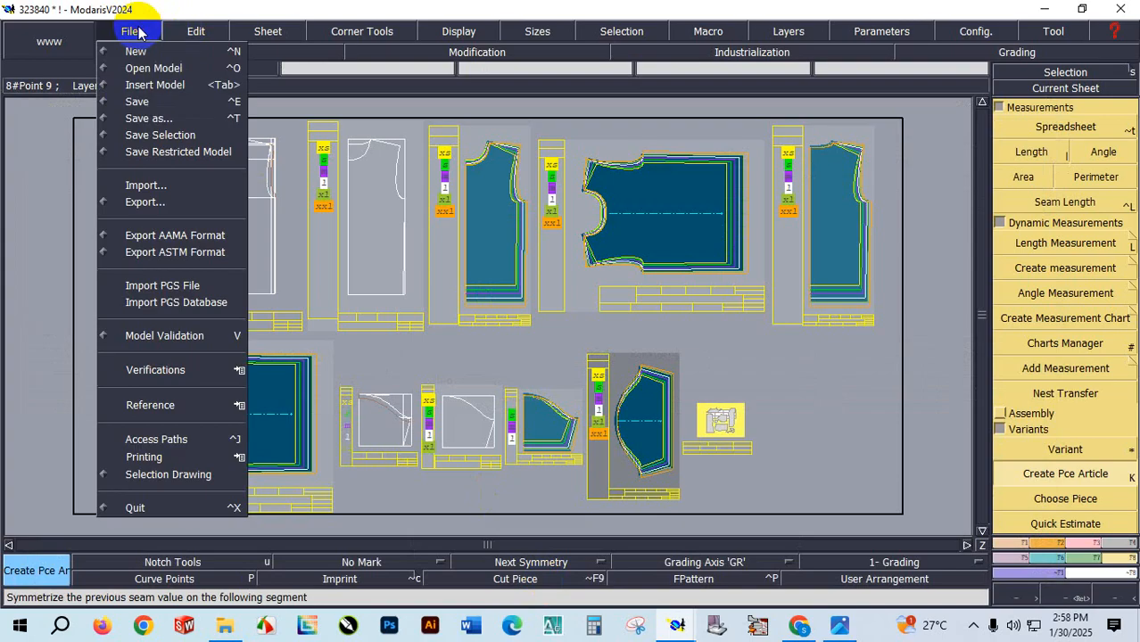
click(138, 95)
click(461, 411)
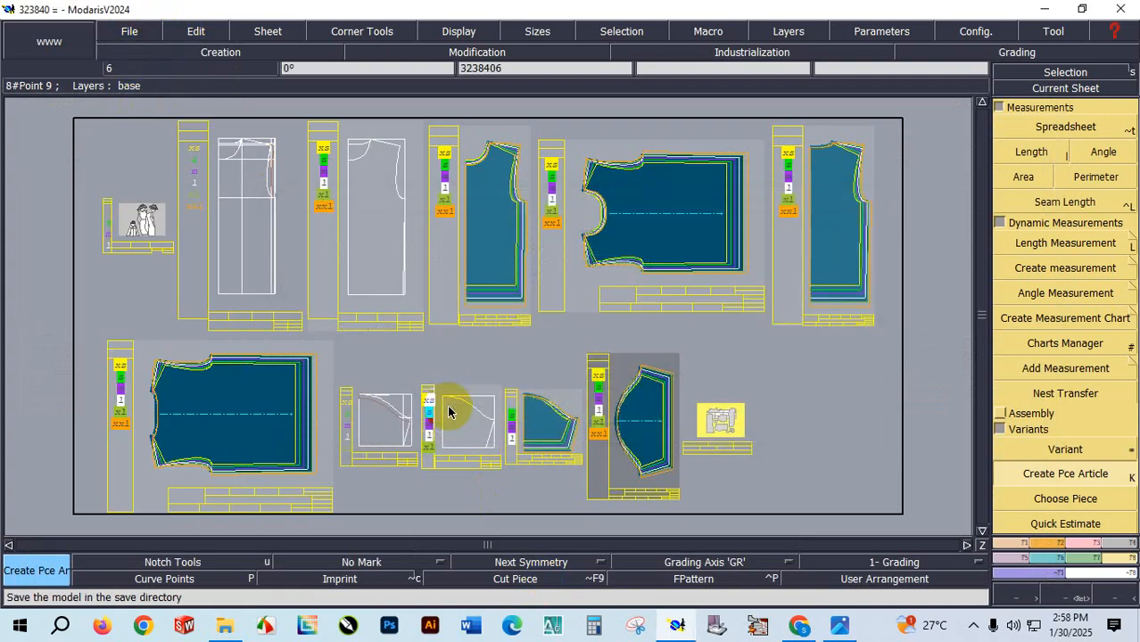
Quit Modaris, confirming the exit, and open MarkerManager.
click(1120, 9)
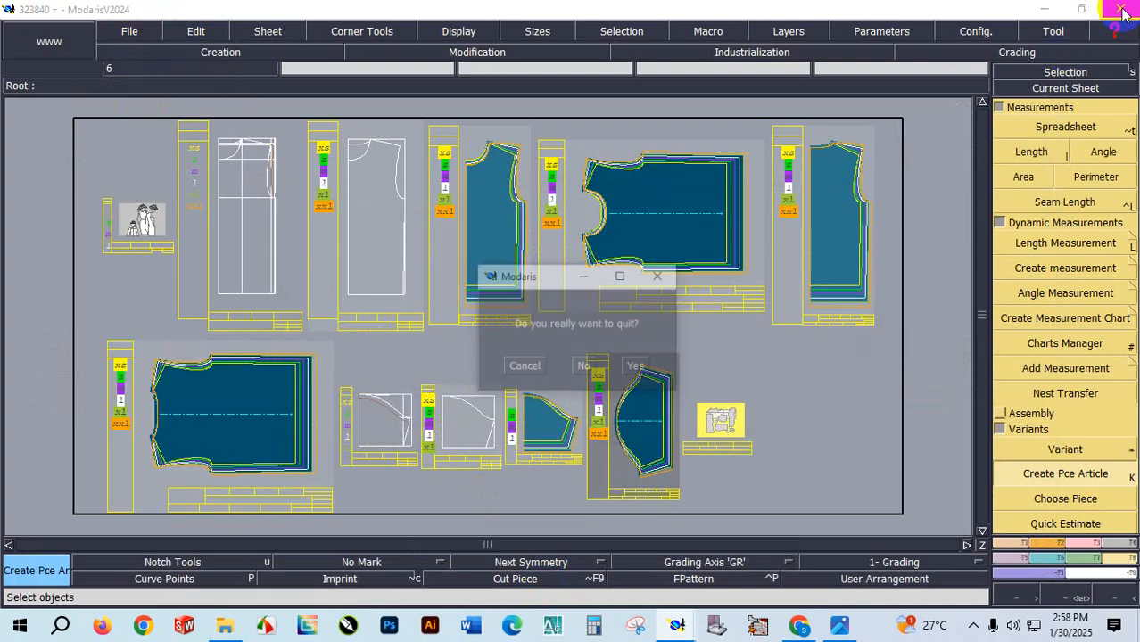
click(637, 364)
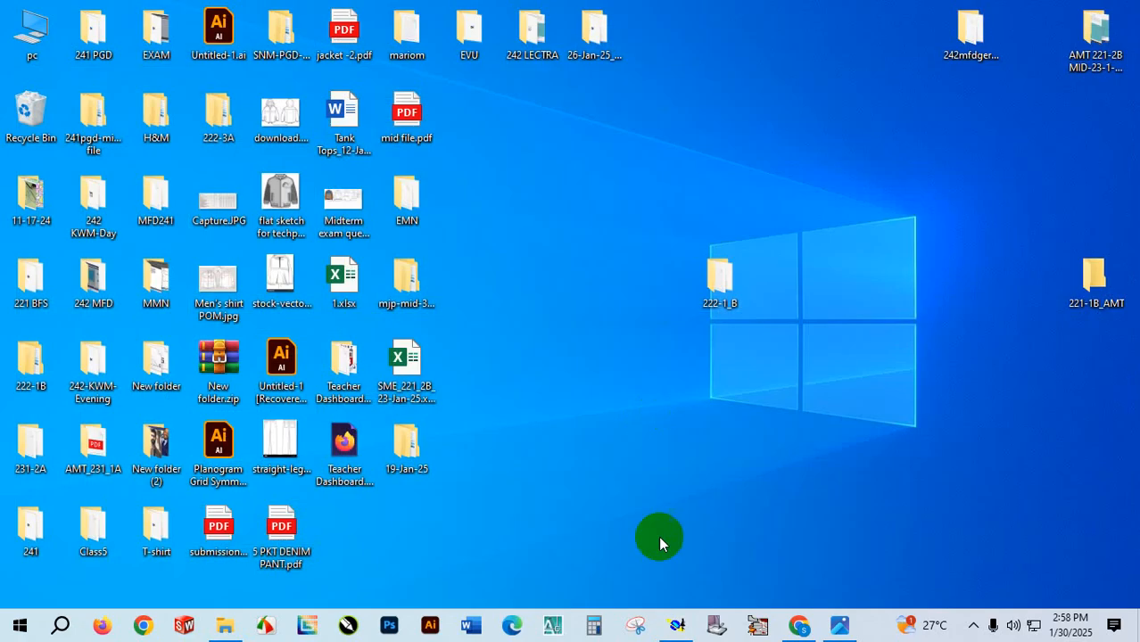
click(718, 627)
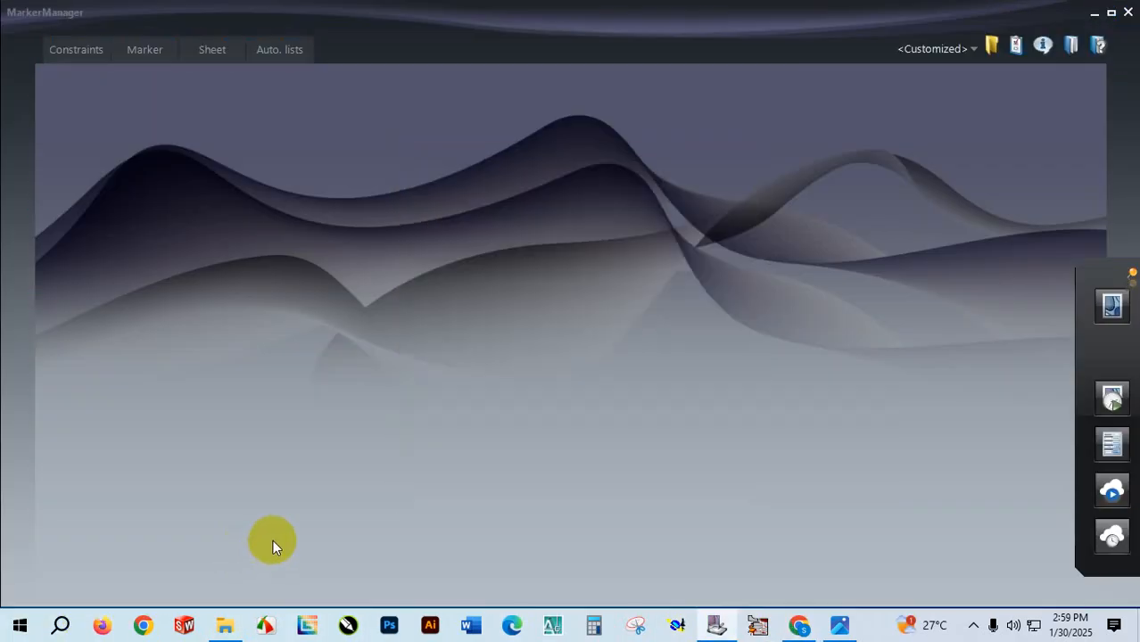
In the access paths, turn off the shared data folder and set the reading folder for markers to 222-1_B on the Desktop.
click(993, 48)
click(456, 46)
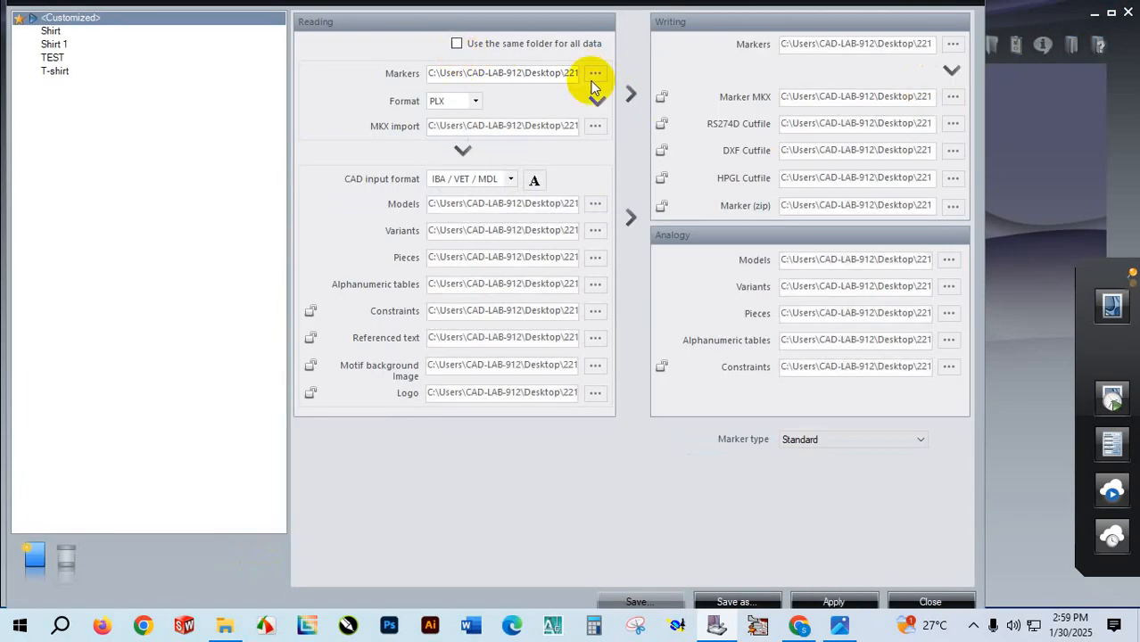
click(596, 73)
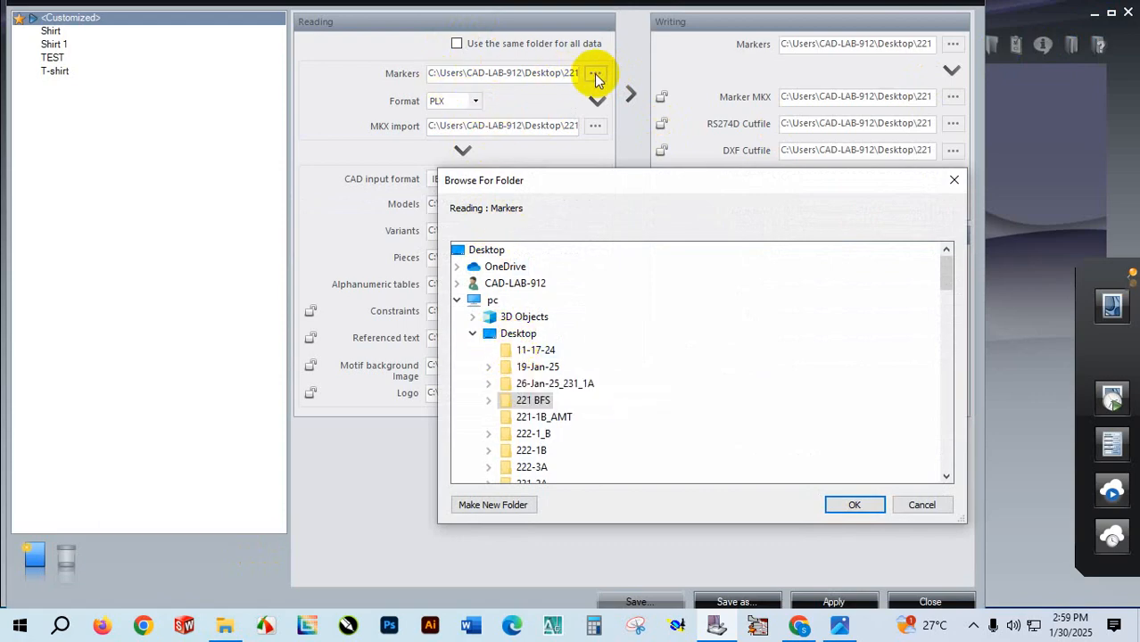
double_click(532, 451)
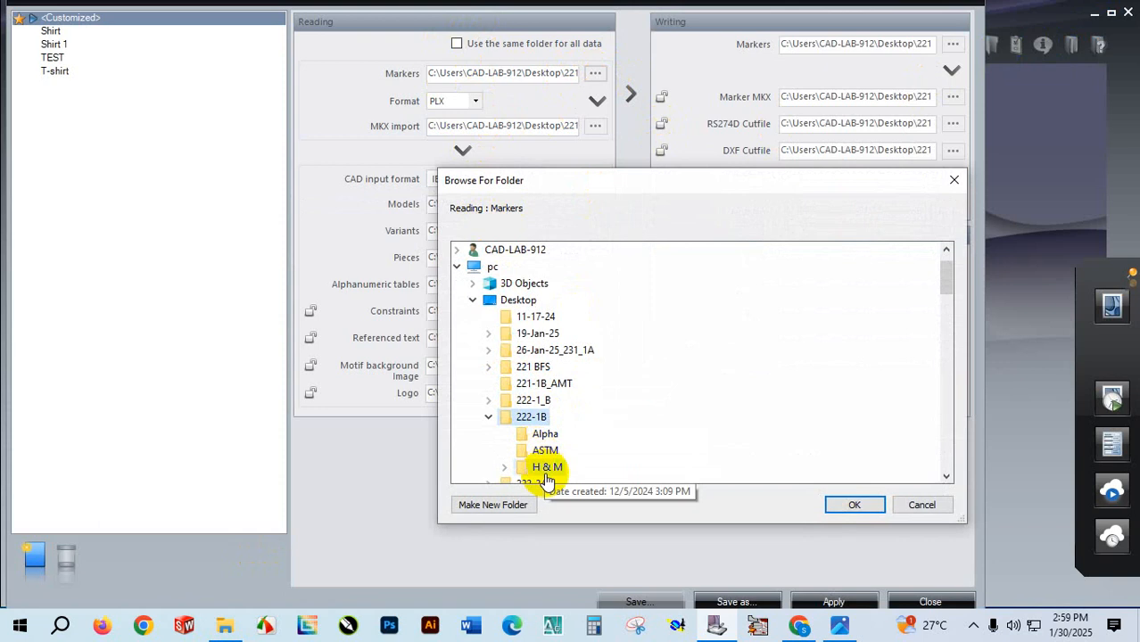
click(528, 400)
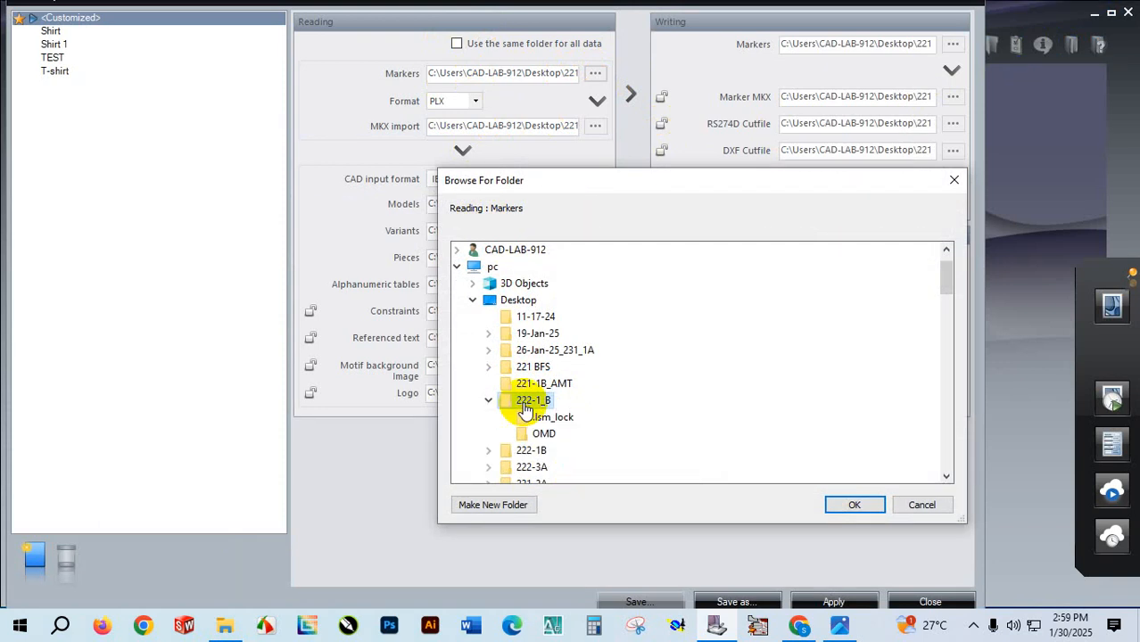
click(873, 506)
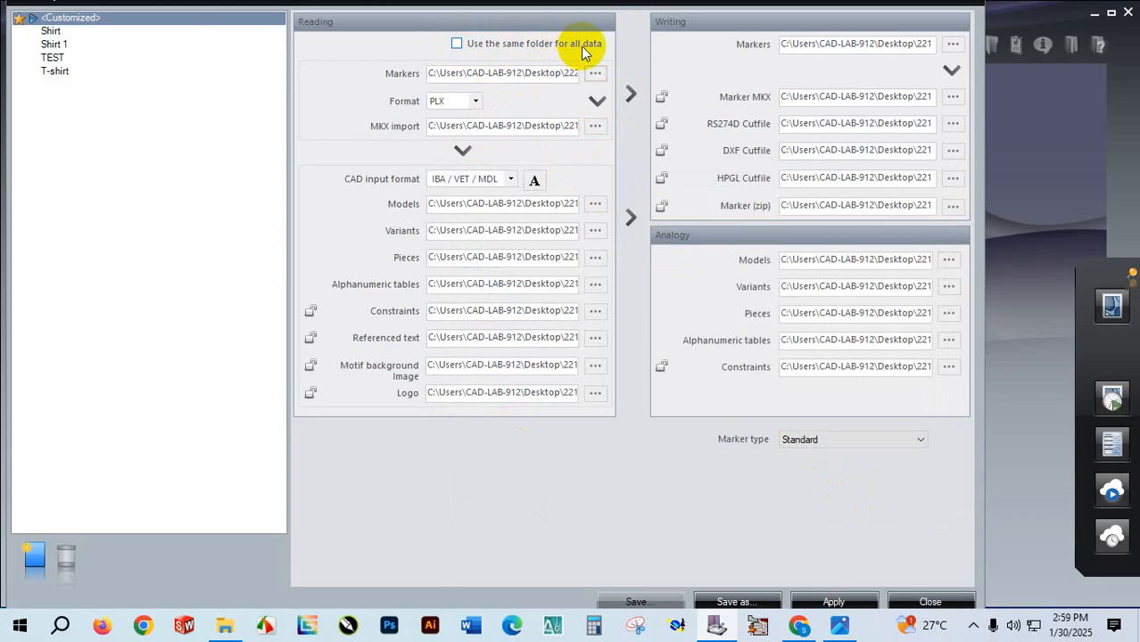
Use the same folder for all data, apply the access paths and close their settings.
click(456, 44)
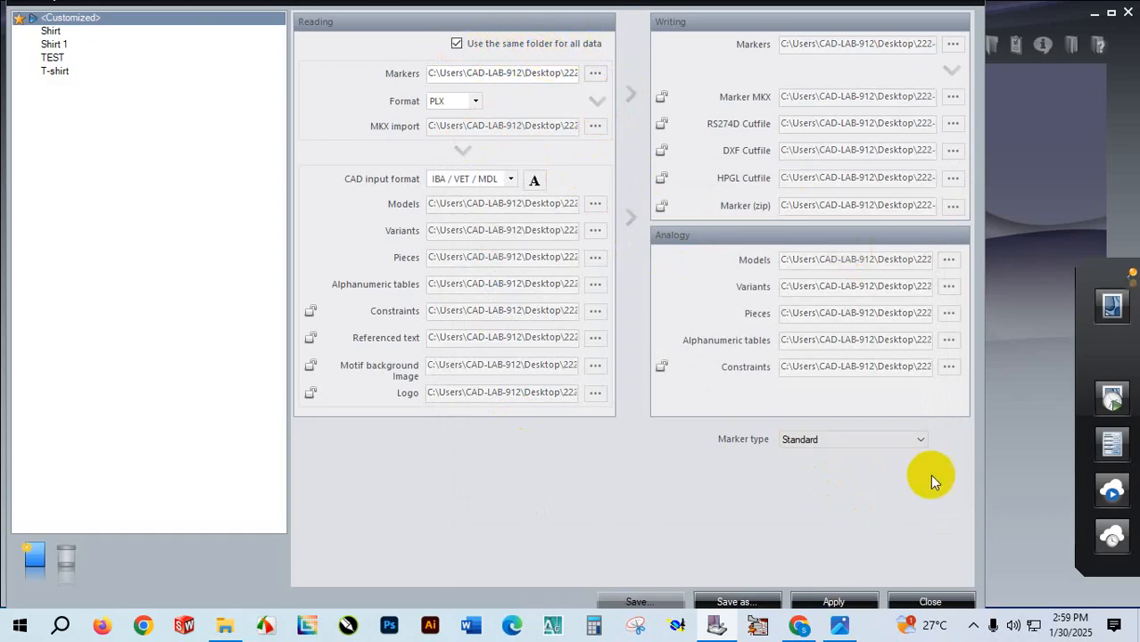
click(834, 600)
click(932, 602)
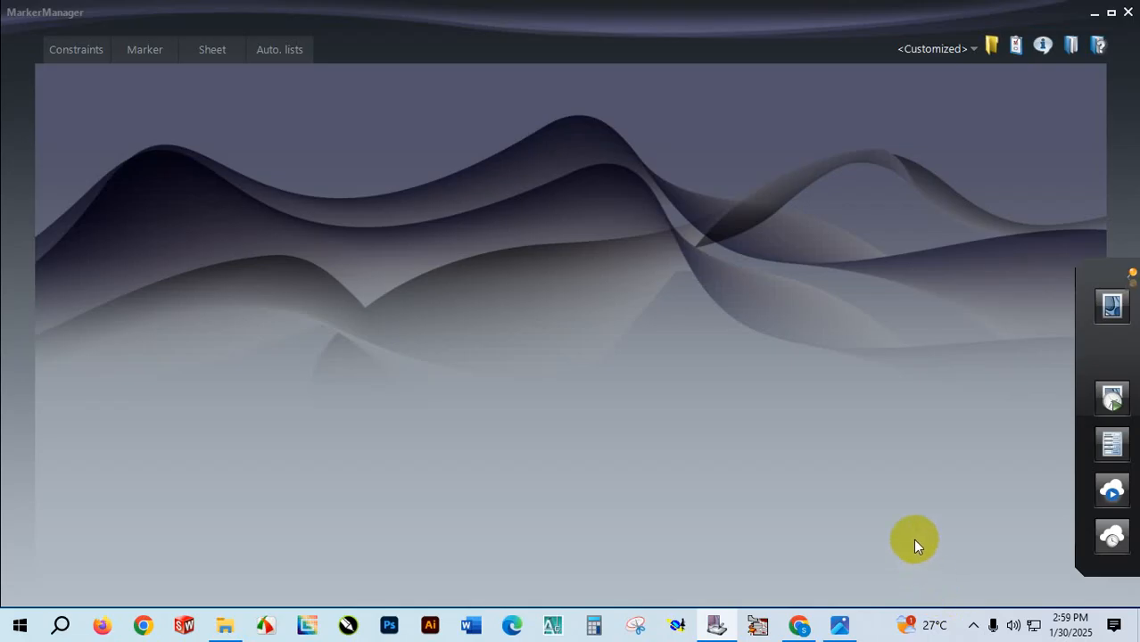
Start the marker definition with the name "tset" and set its importance to Normal.
click(147, 49)
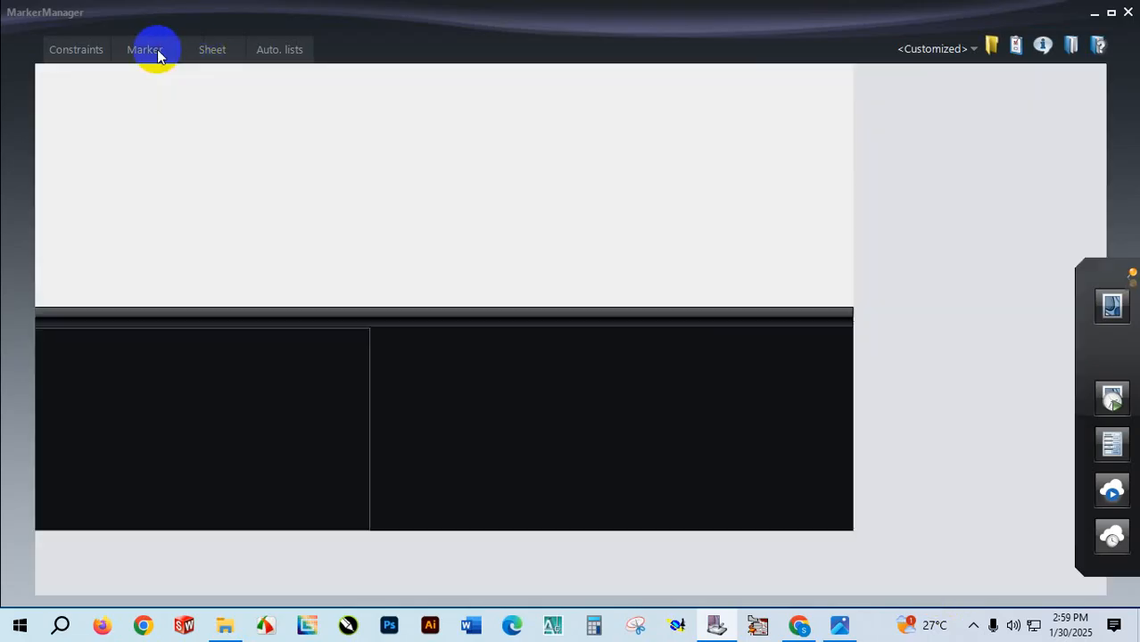
click(204, 184)
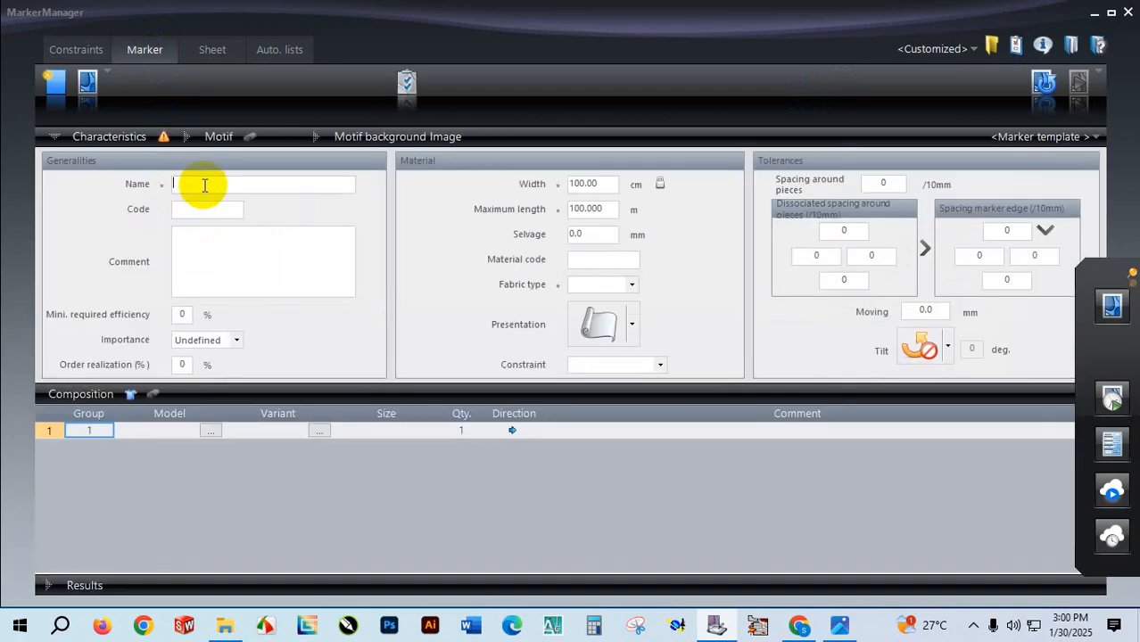
text(tset)
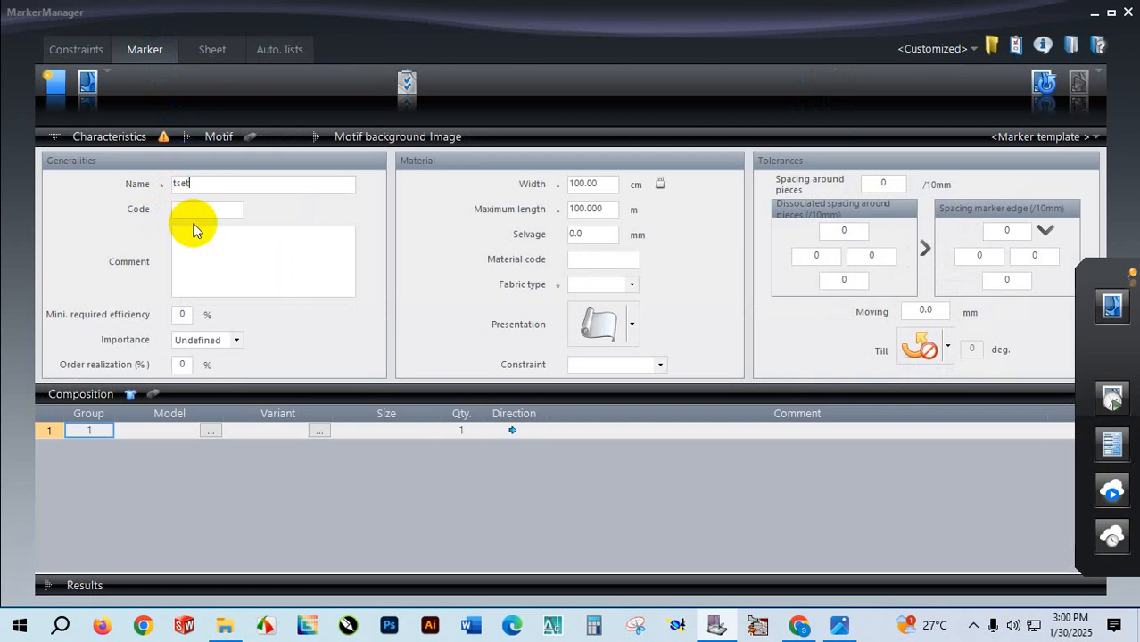
key(BackSpace)
text(t)
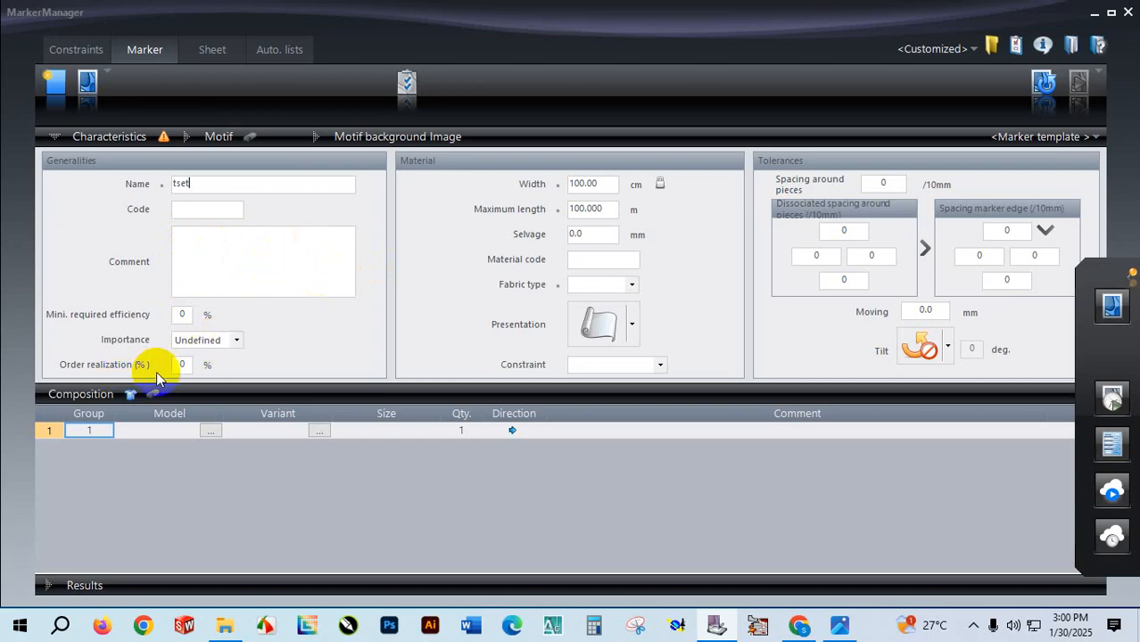
click(239, 340)
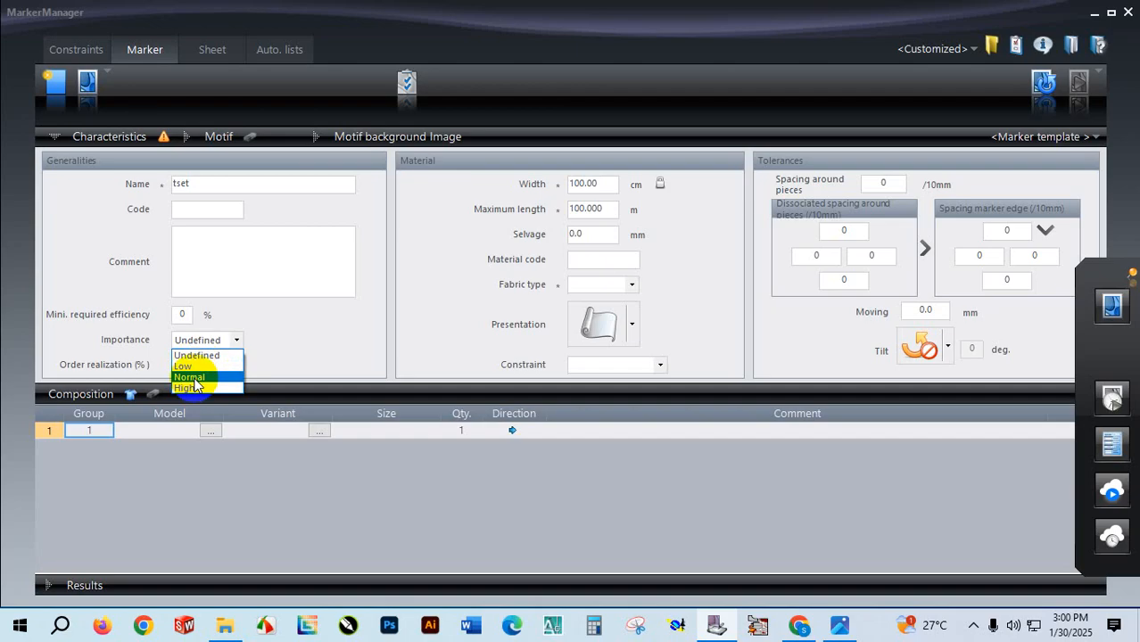
click(194, 379)
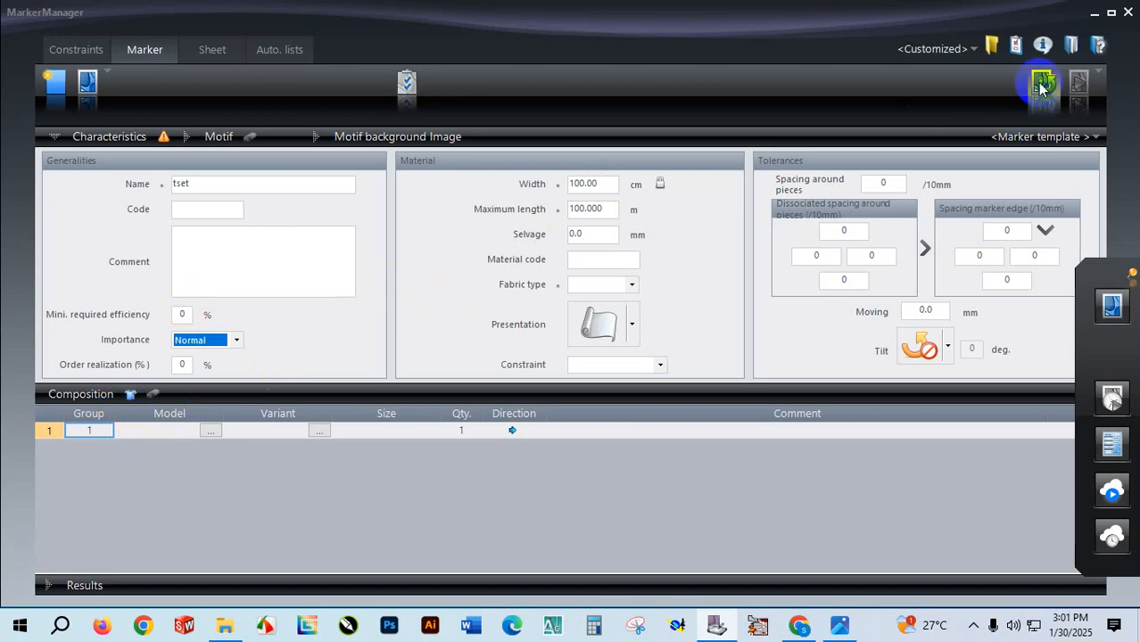
Add variant 323840 from 323840.mdl to the marker composition in all sizes from xs to xxl.
click(130, 395)
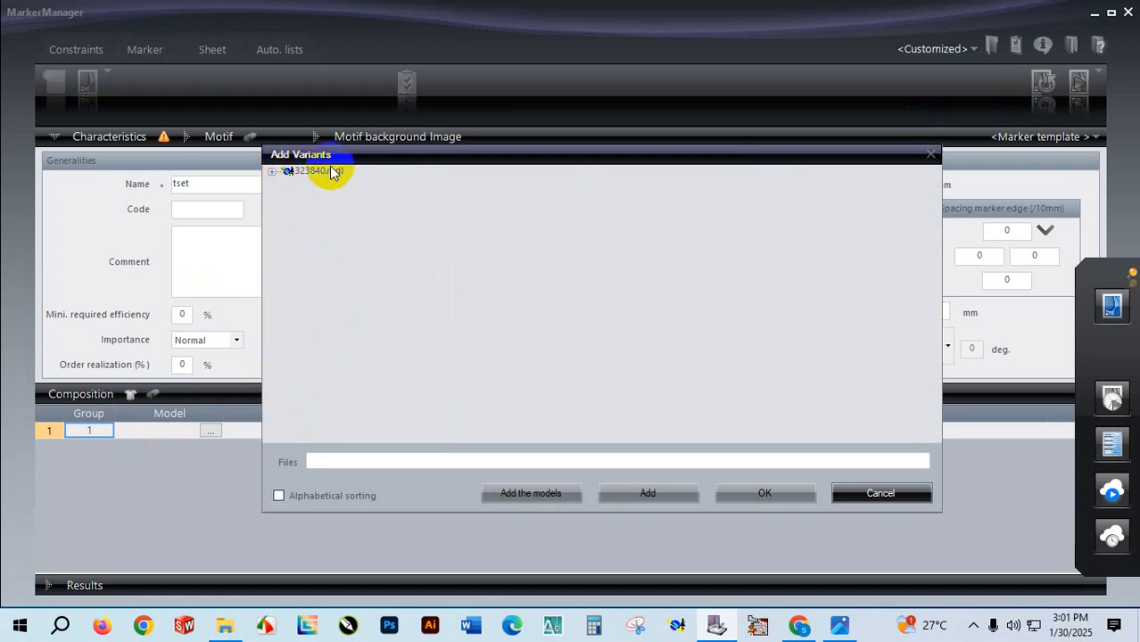
click(312, 175)
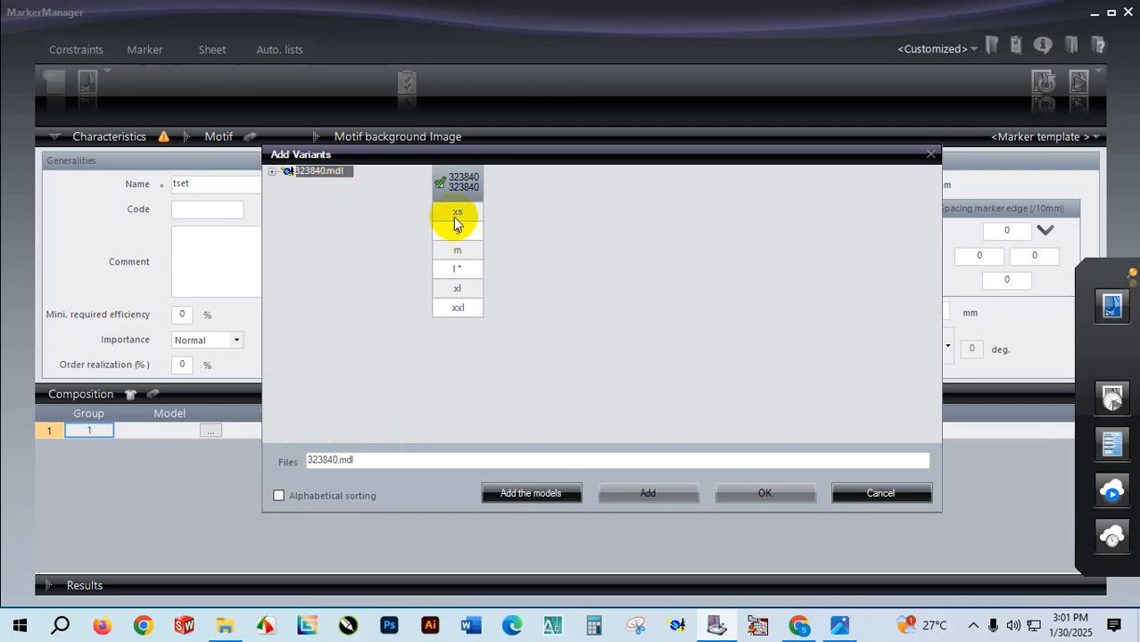
click(440, 186)
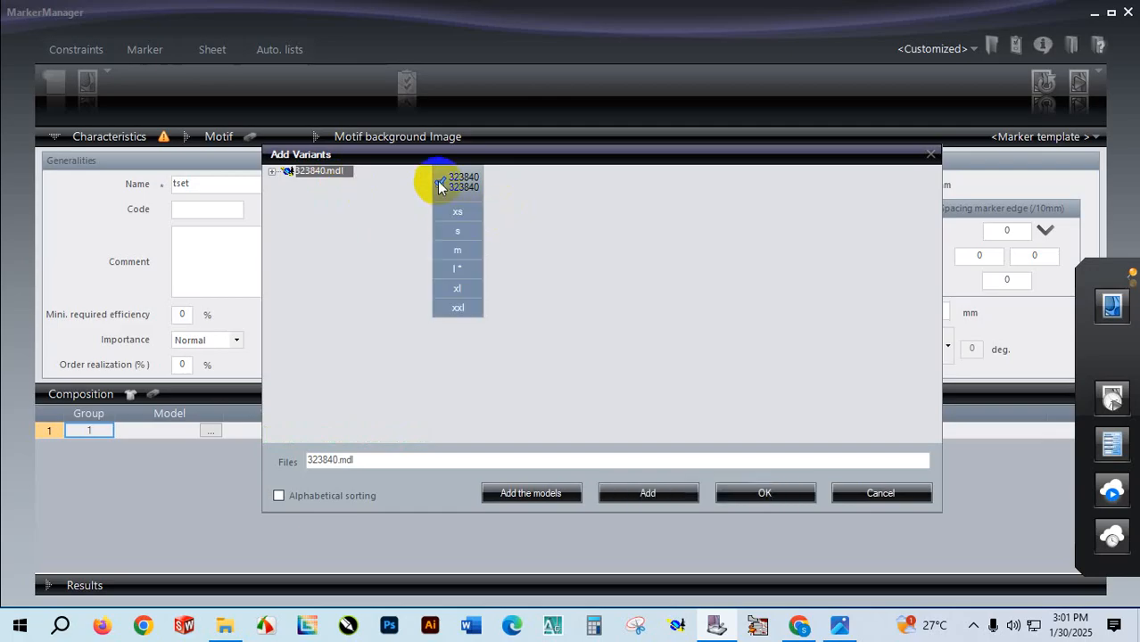
click(664, 496)
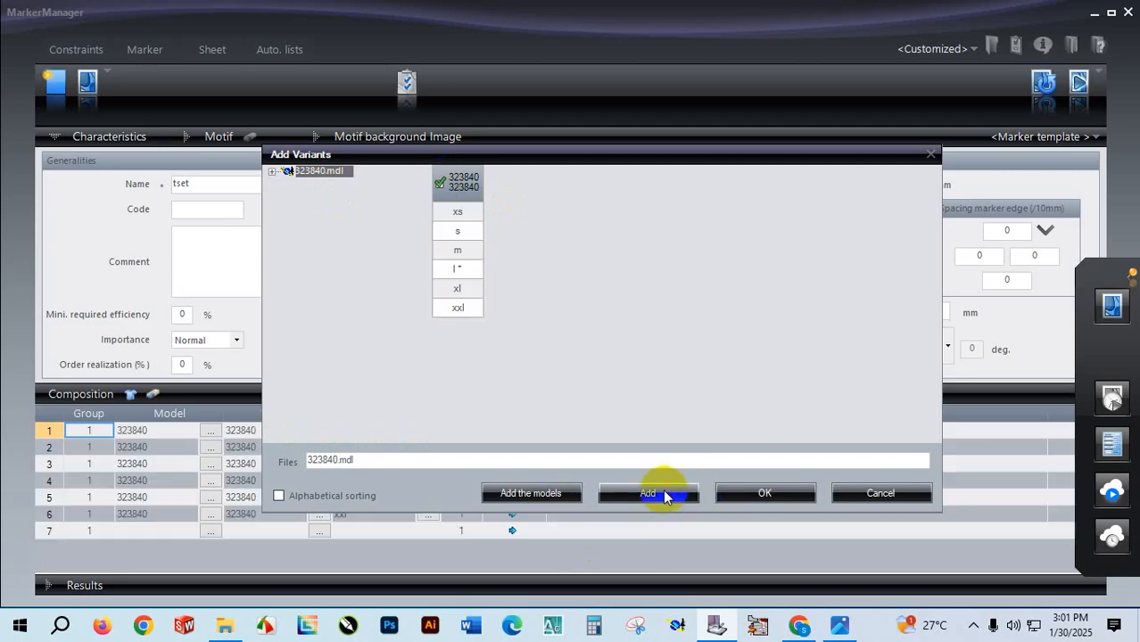
click(765, 494)
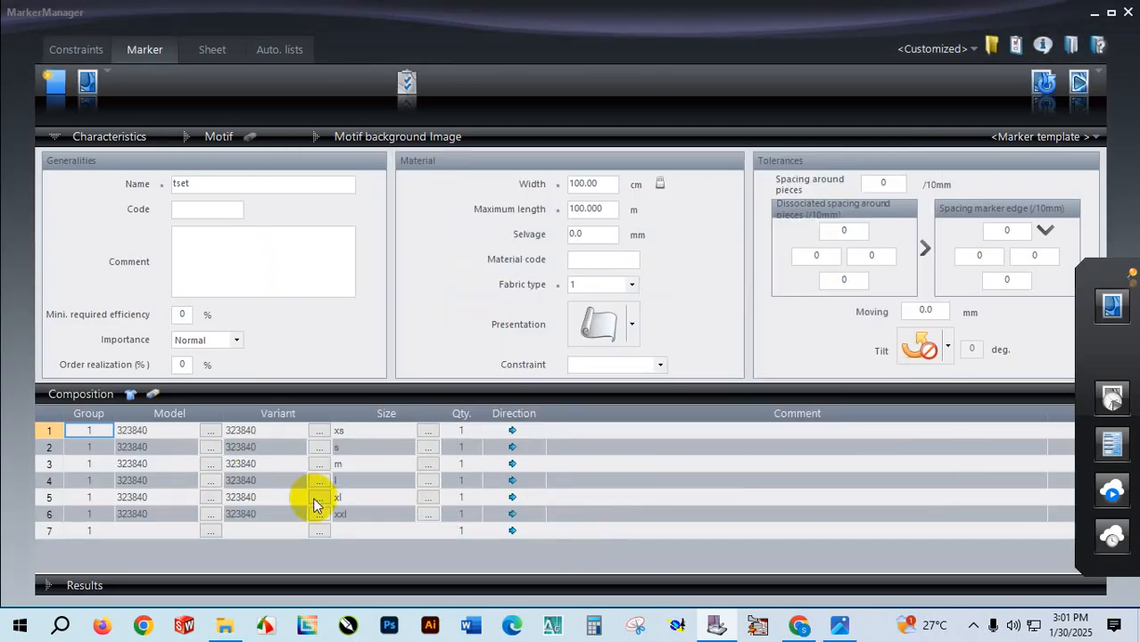
Set the quantity to 2 for every size from xs to xxl in the composition and generate the marker.
click(472, 431)
click(480, 426)
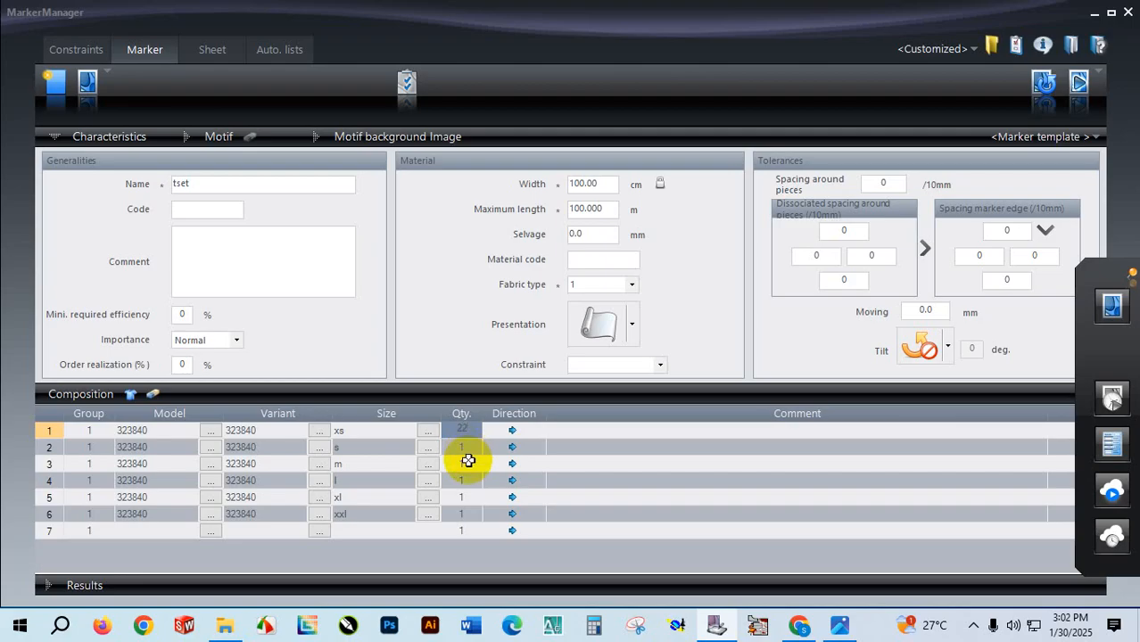
click(467, 451)
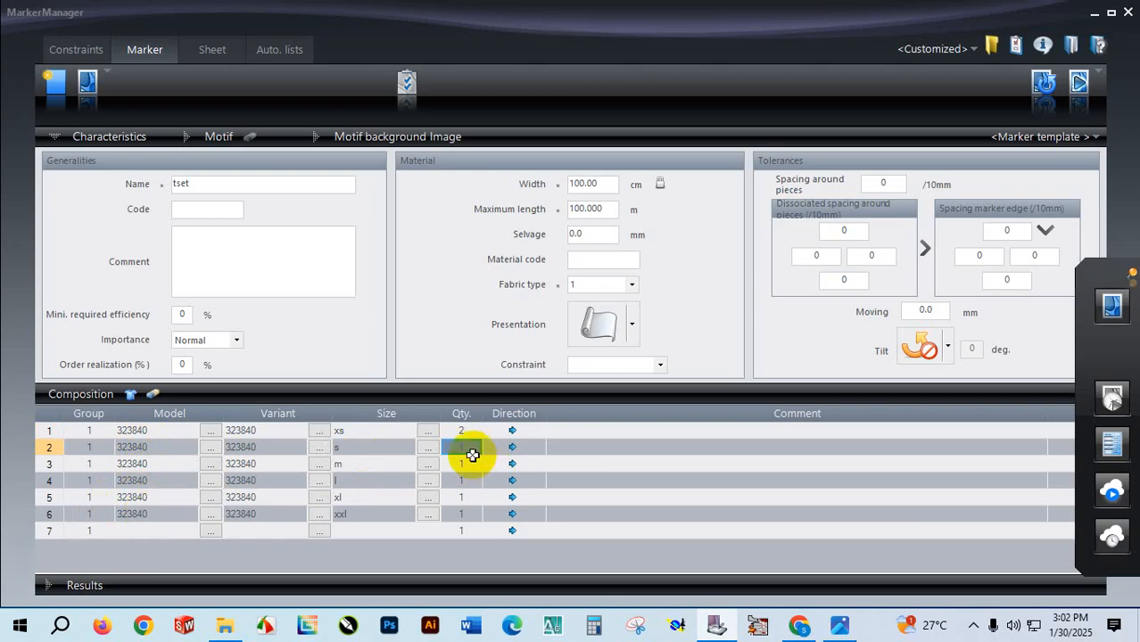
text(2)
click(463, 468)
text(2)
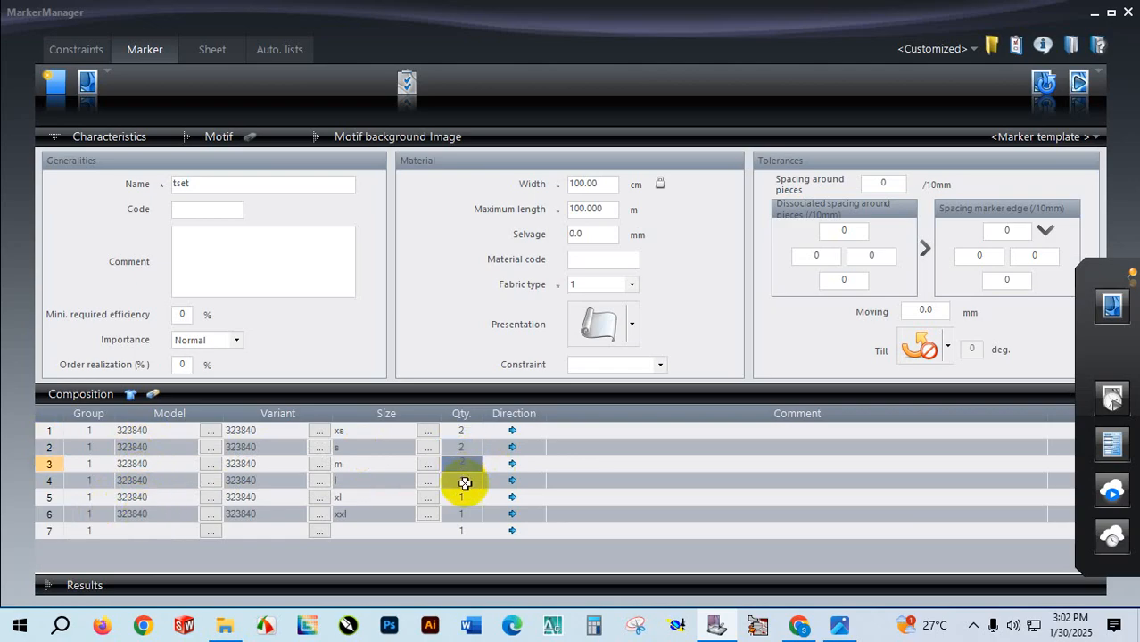
click(465, 482)
text(2)
click(465, 497)
text(2)
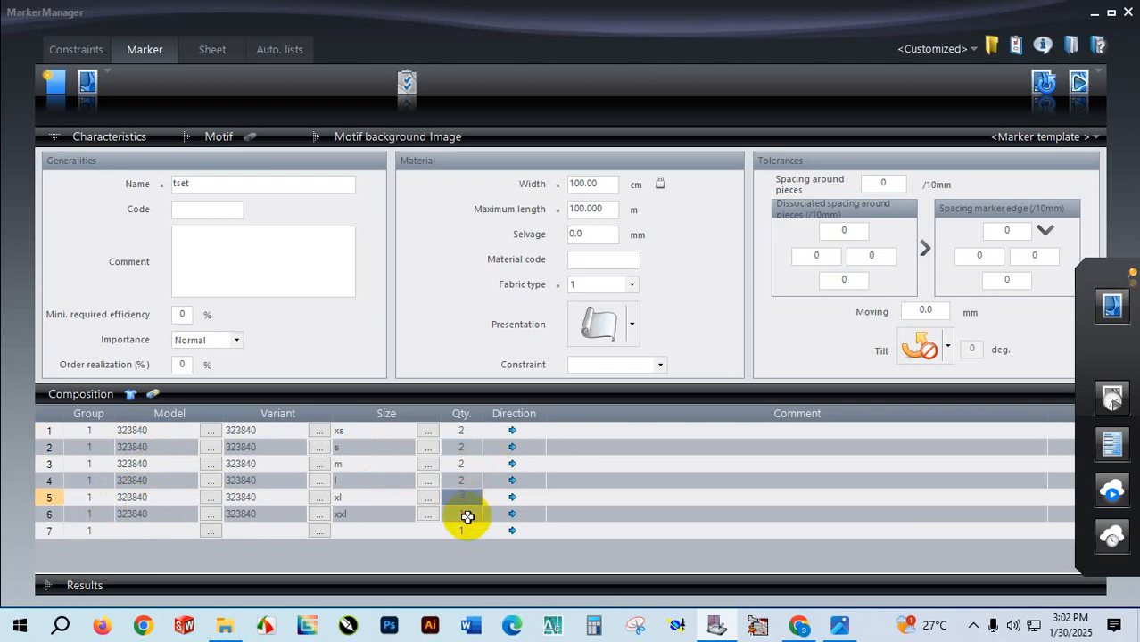
click(465, 514)
text(2)
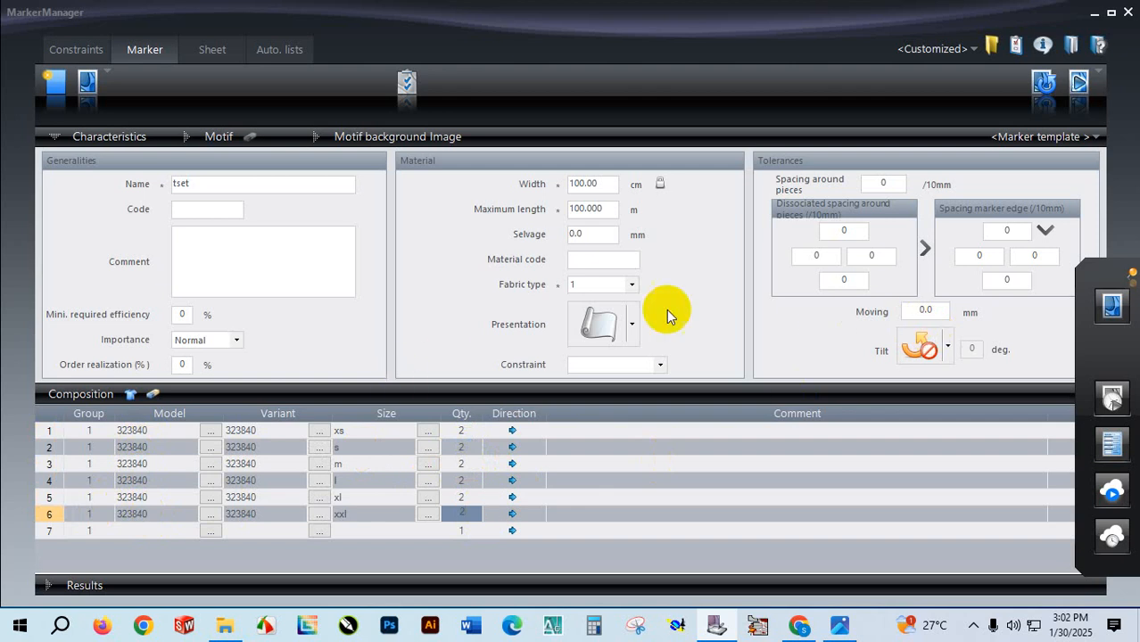
click(1080, 83)
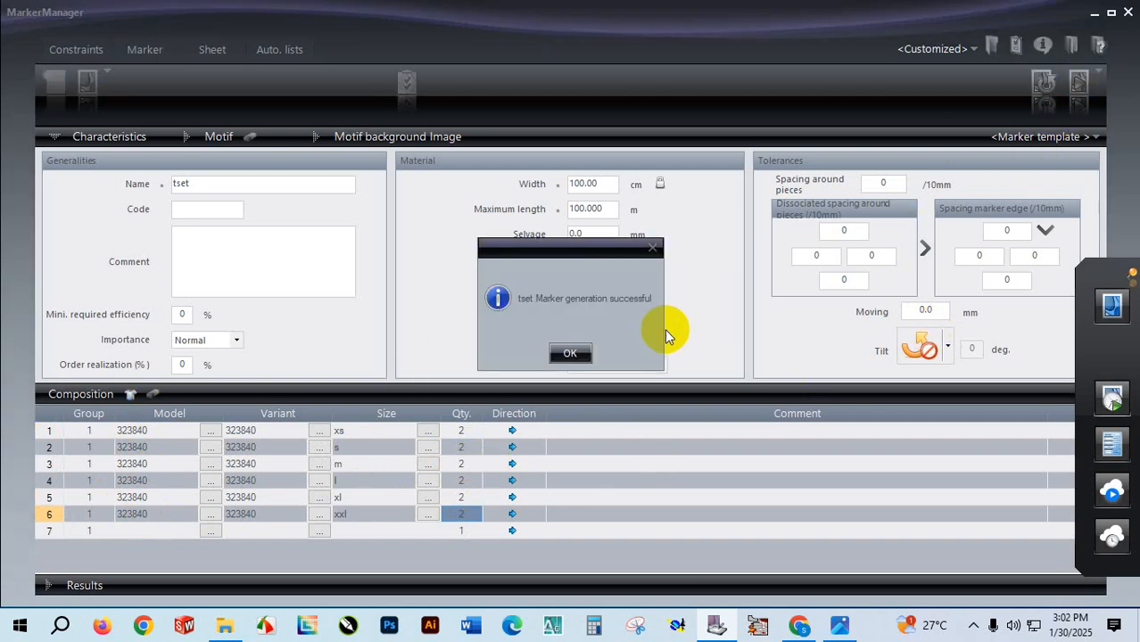
click(569, 353)
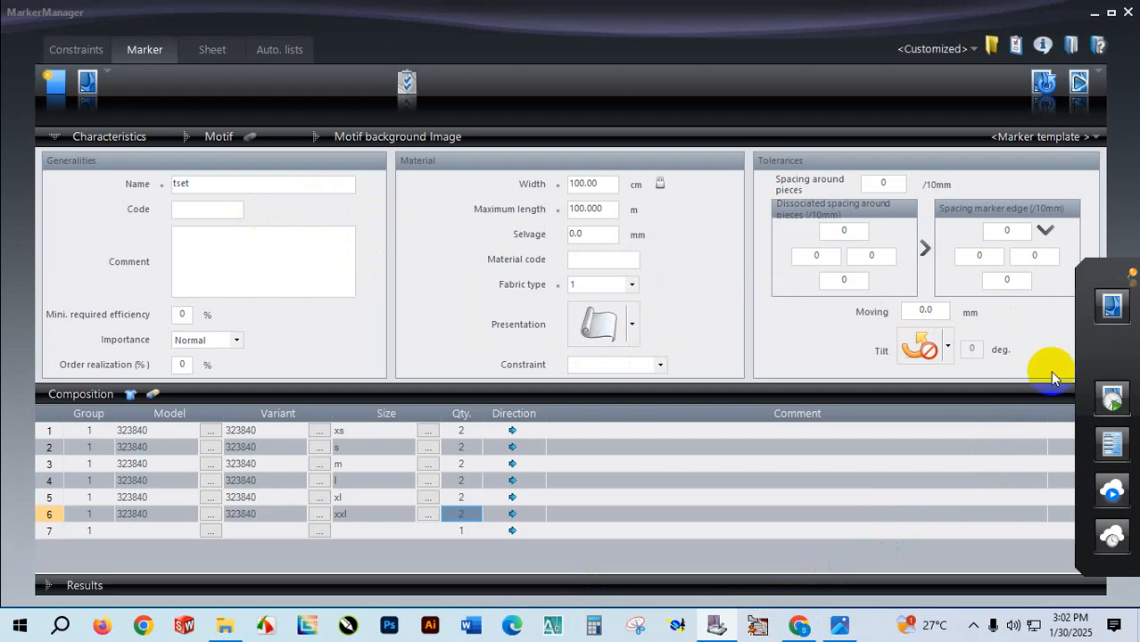
Open the generated marker tset in MarkerMaking for nesting.
click(1123, 306)
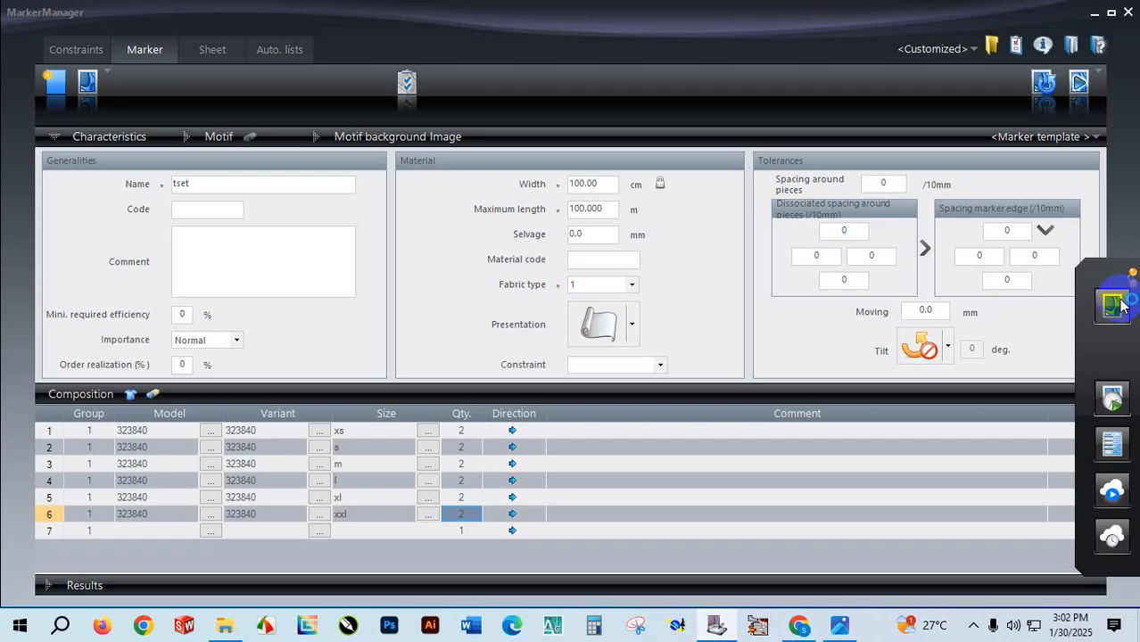
click(1115, 306)
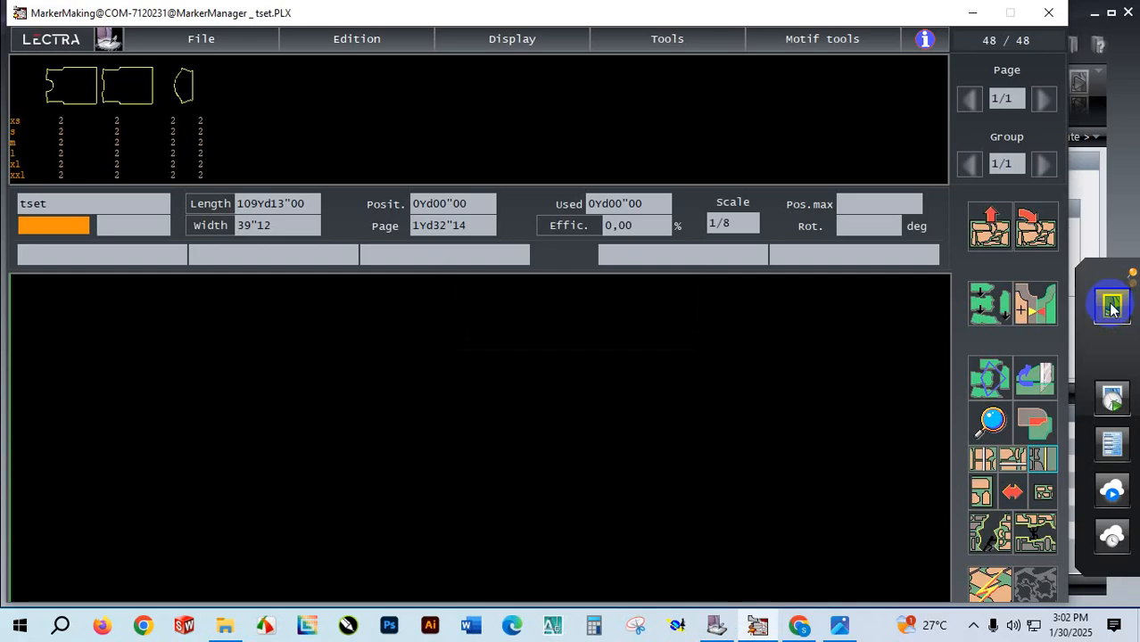
click(154, 176)
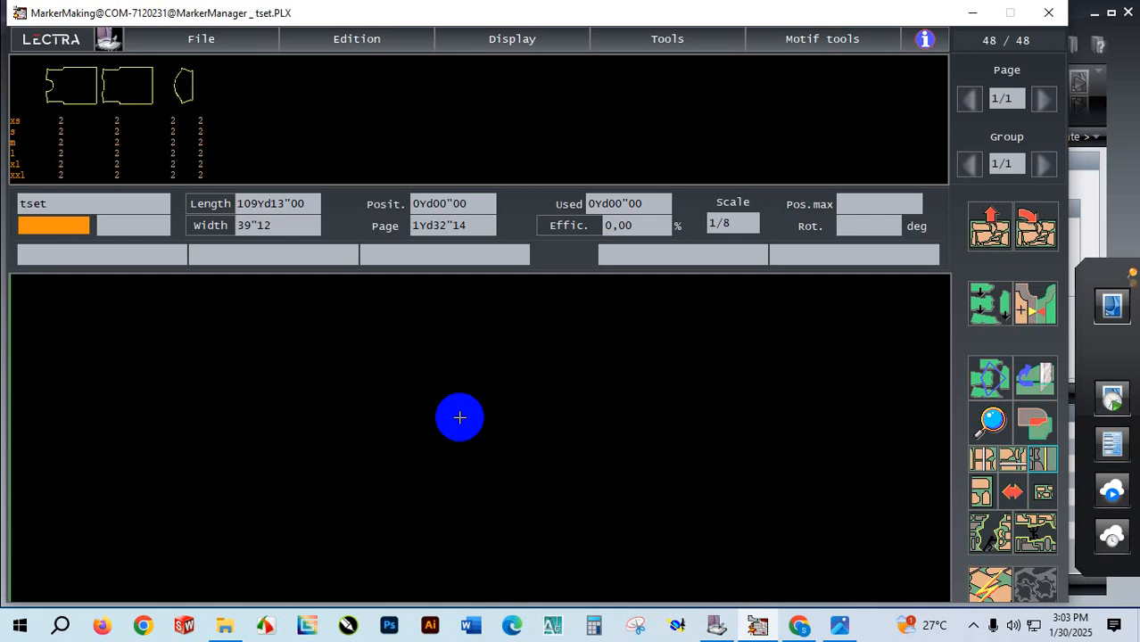
Review the garment measurement chart in Capture.JPG and close the image.
click(840, 624)
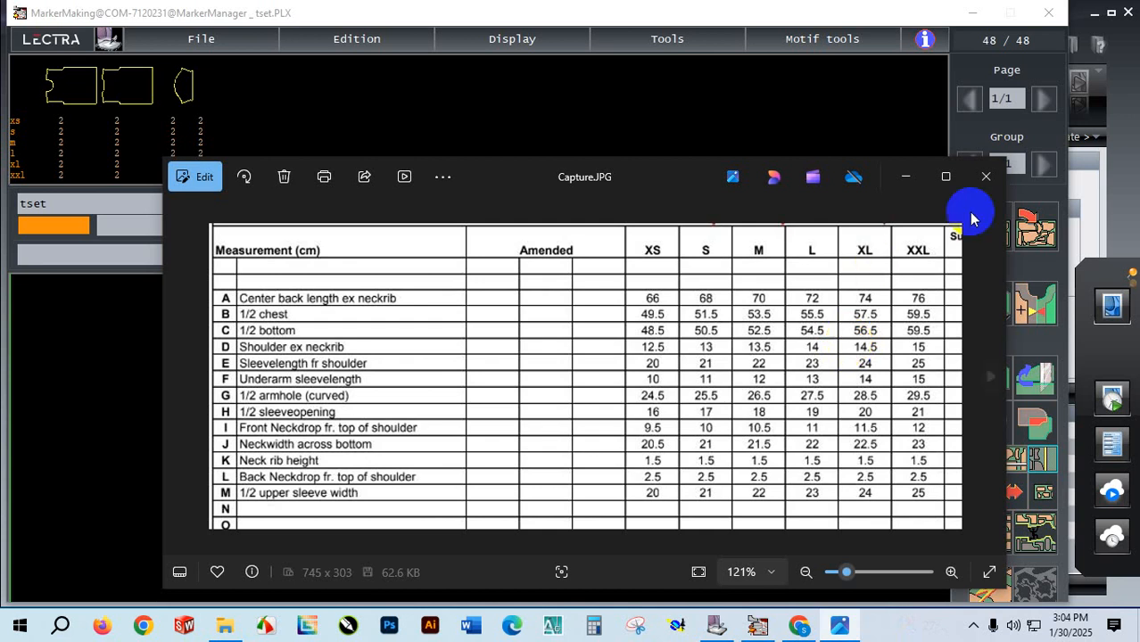
click(986, 177)
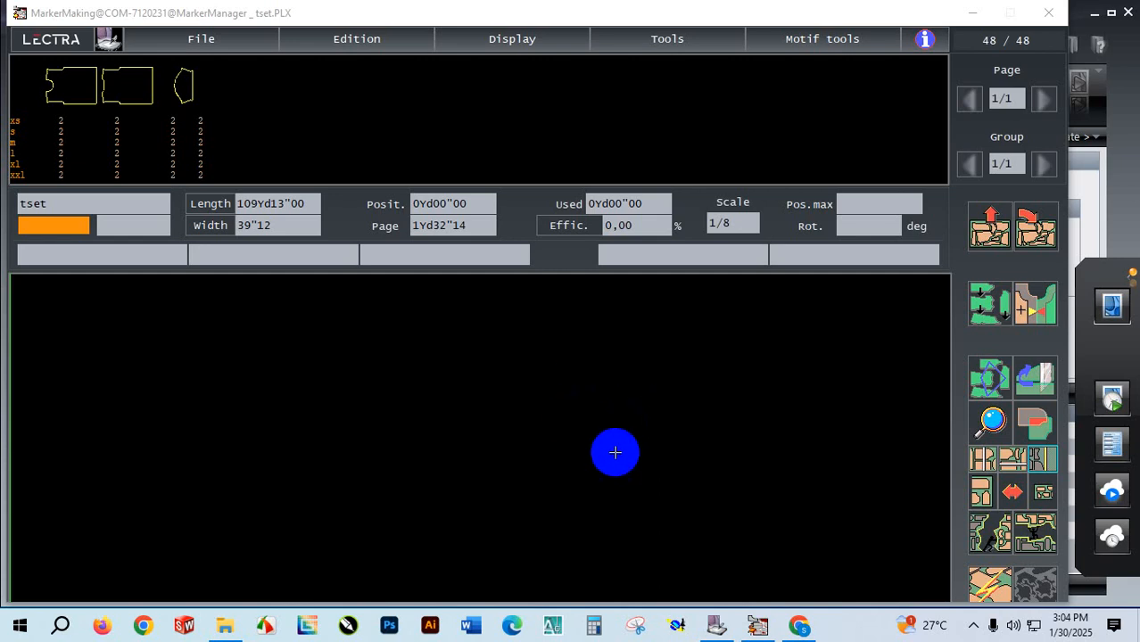
In the marker generalities, change the piece rotation option, set the material width to 46 inches and confirm the settings.
key(ctrl+g)
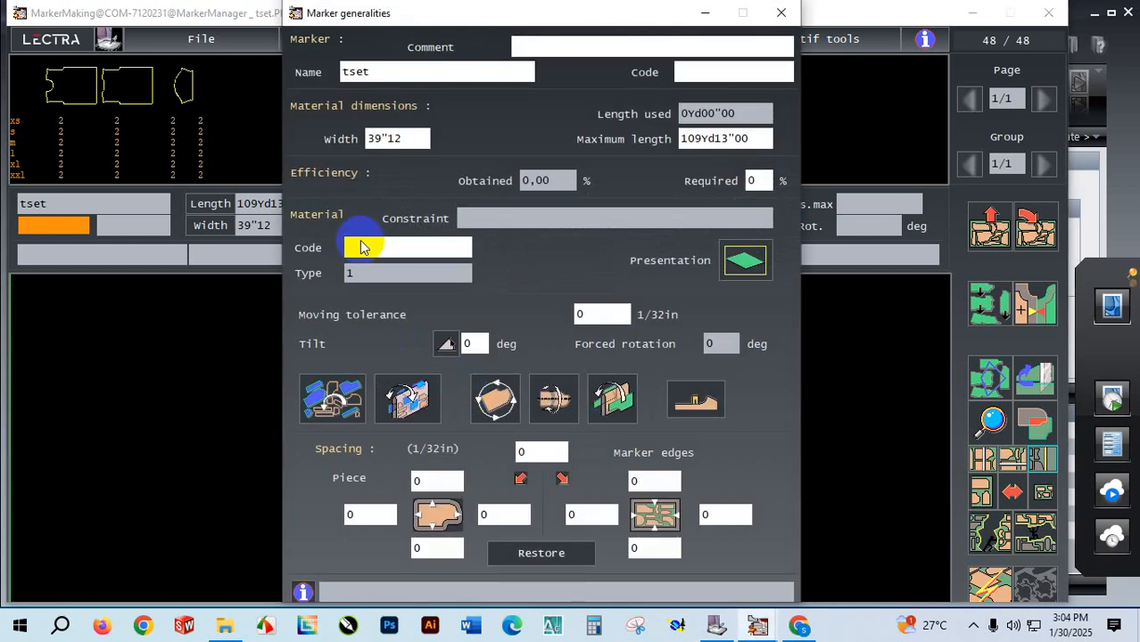
click(497, 401)
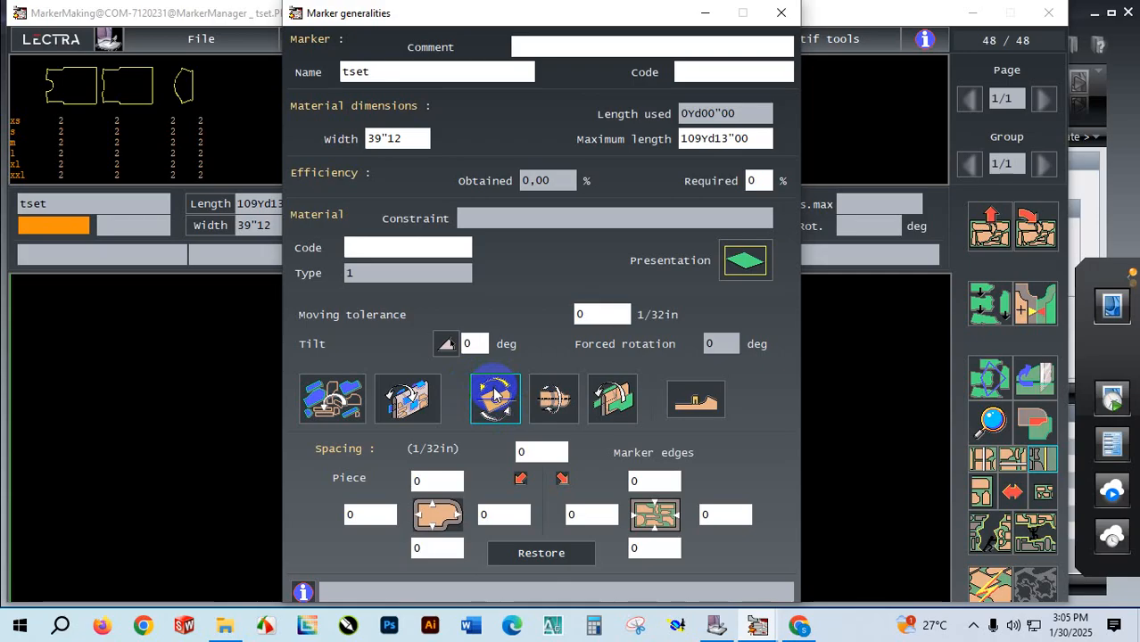
click(406, 138)
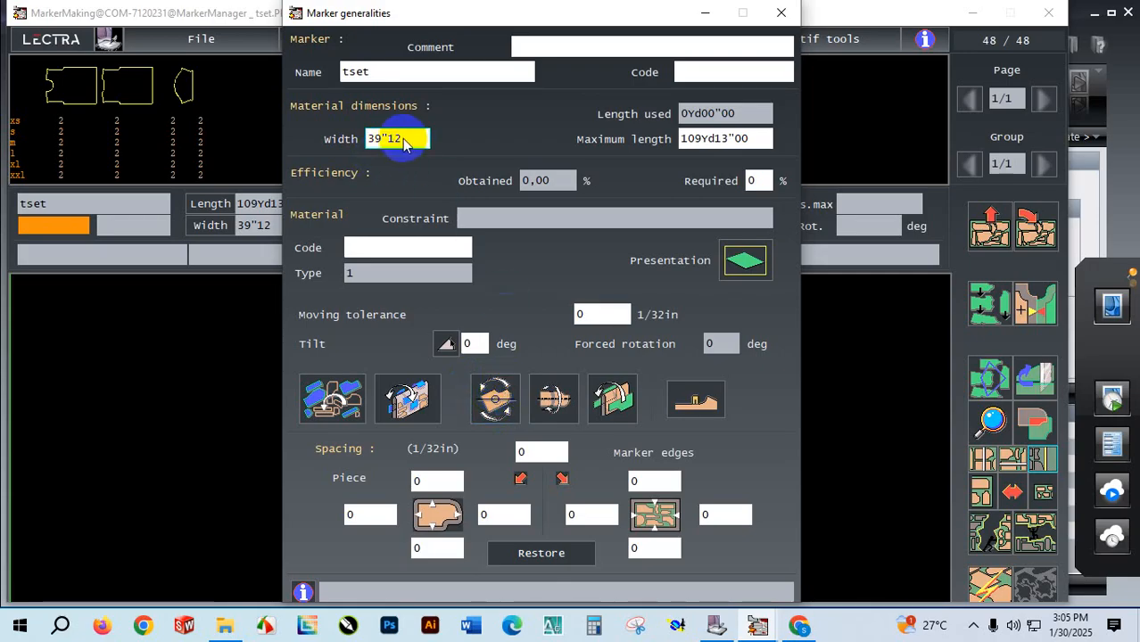
key(BackSpace)
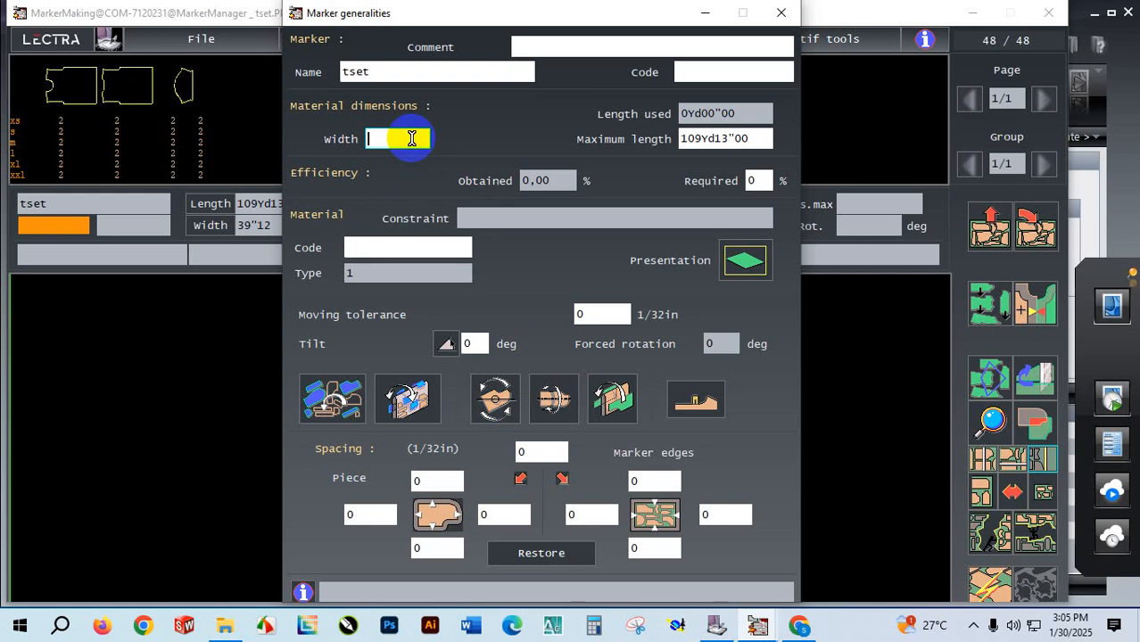
text(46)
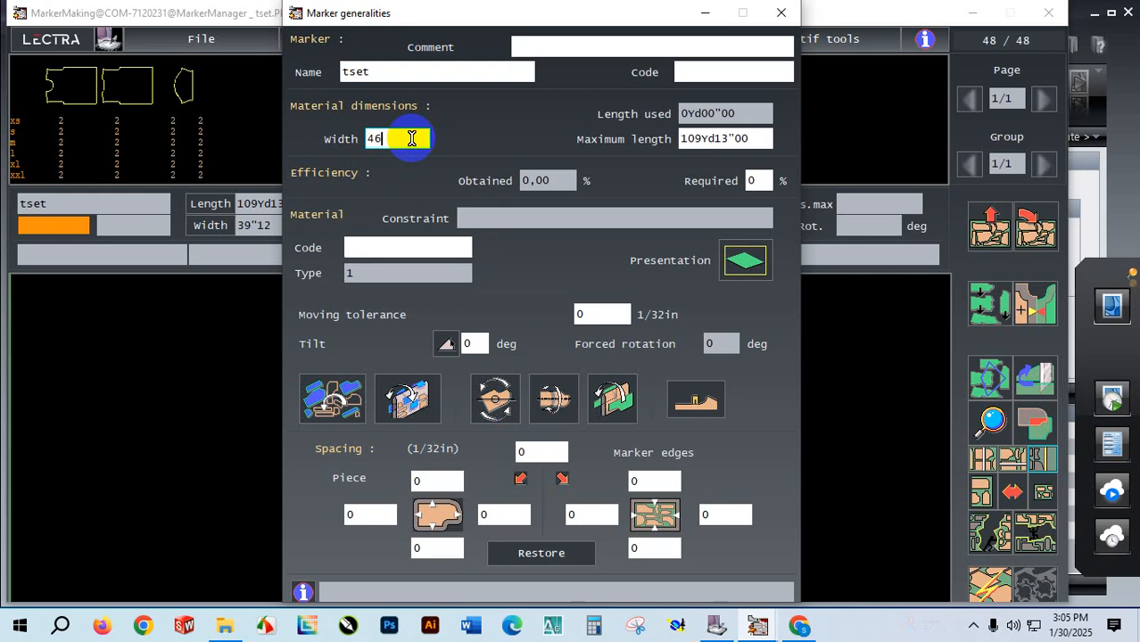
click(553, 554)
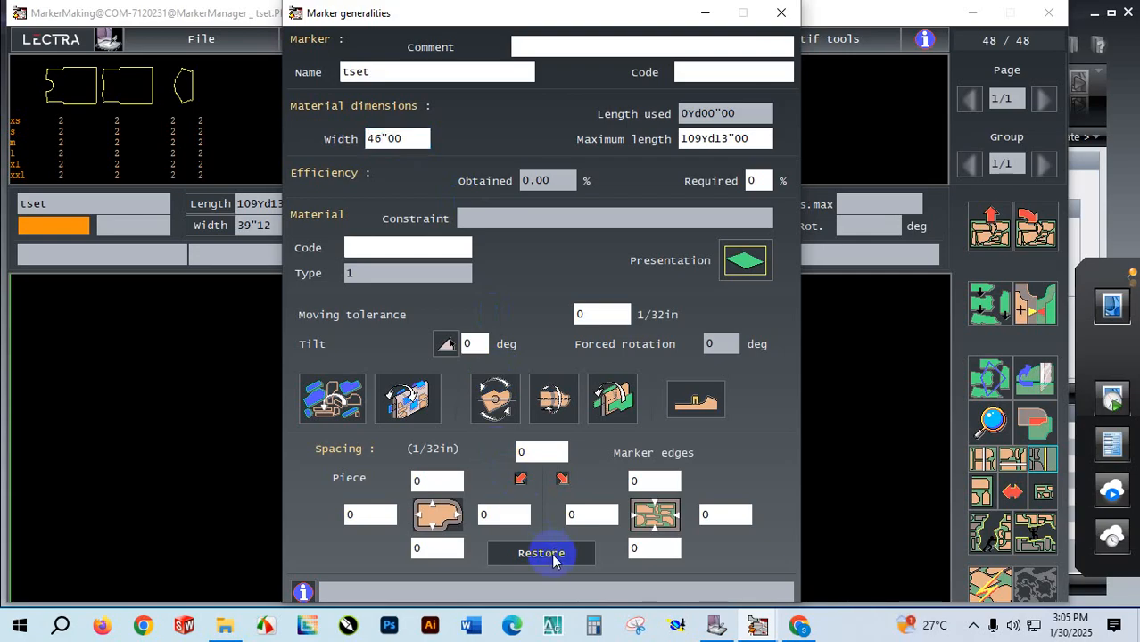
click(553, 556)
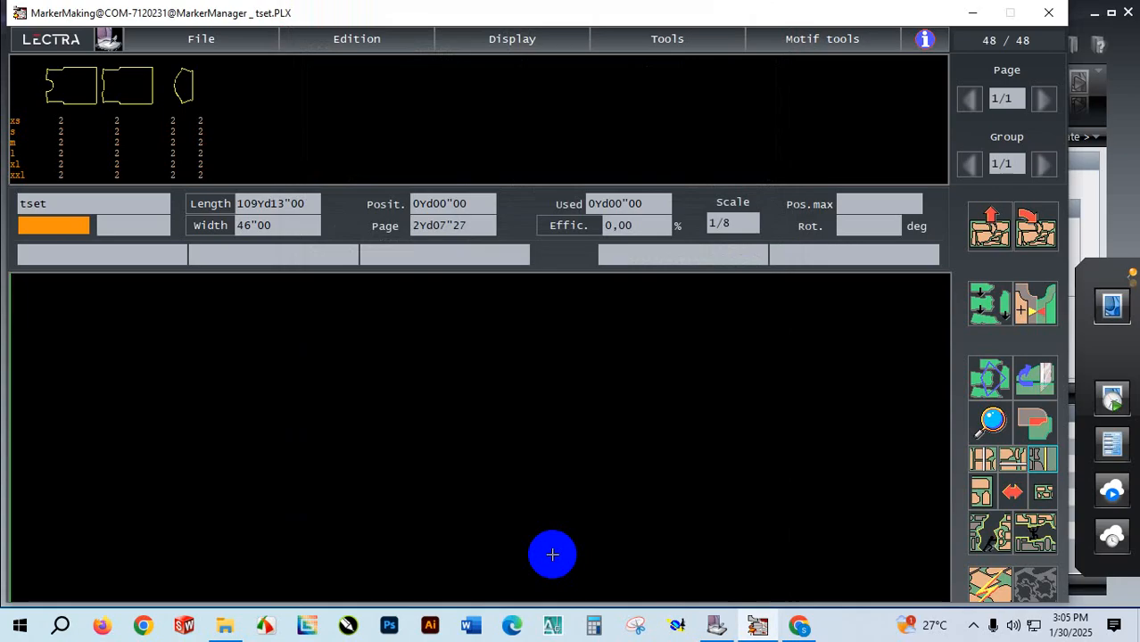
Nest all pieces automatically on the marker and display its full length to check the efficiency.
click(992, 582)
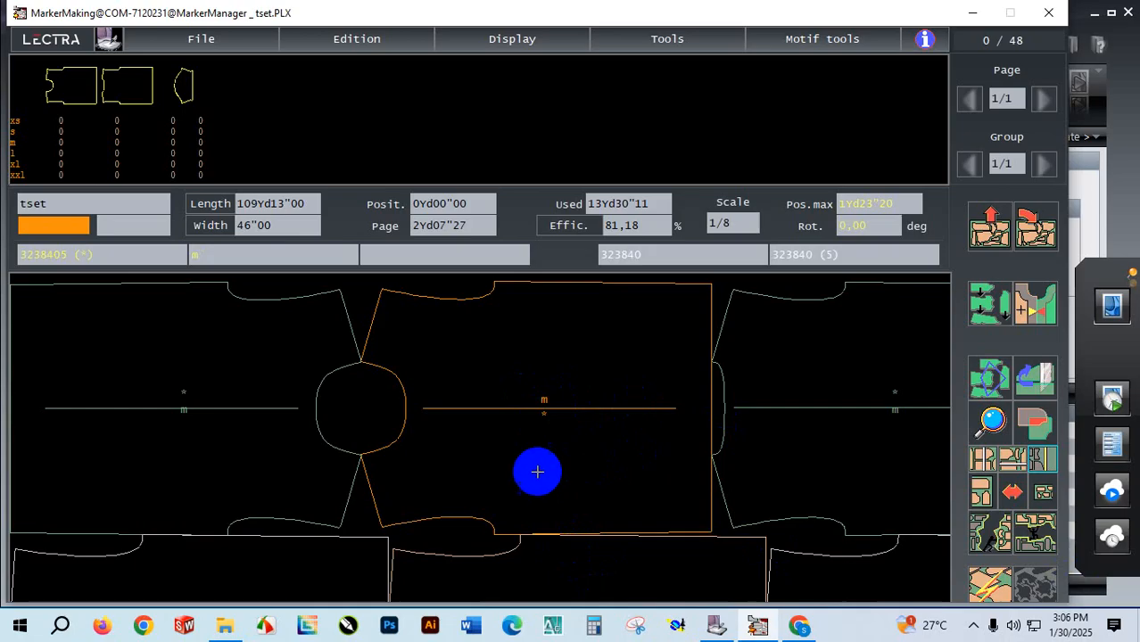
click(1045, 496)
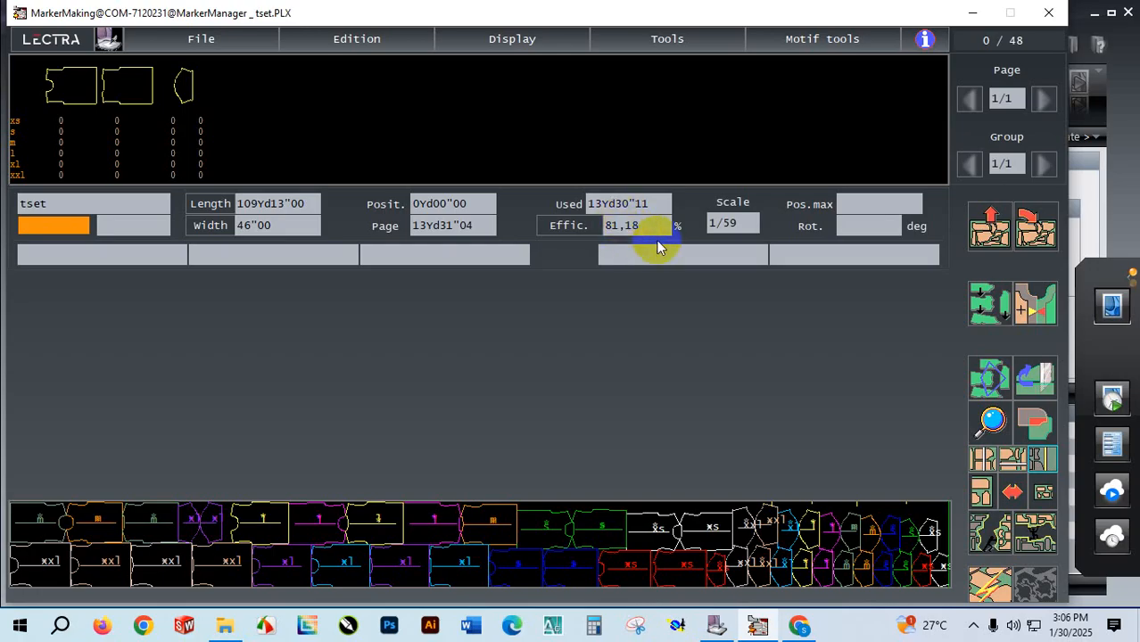
drag(656, 242, 617, 234)
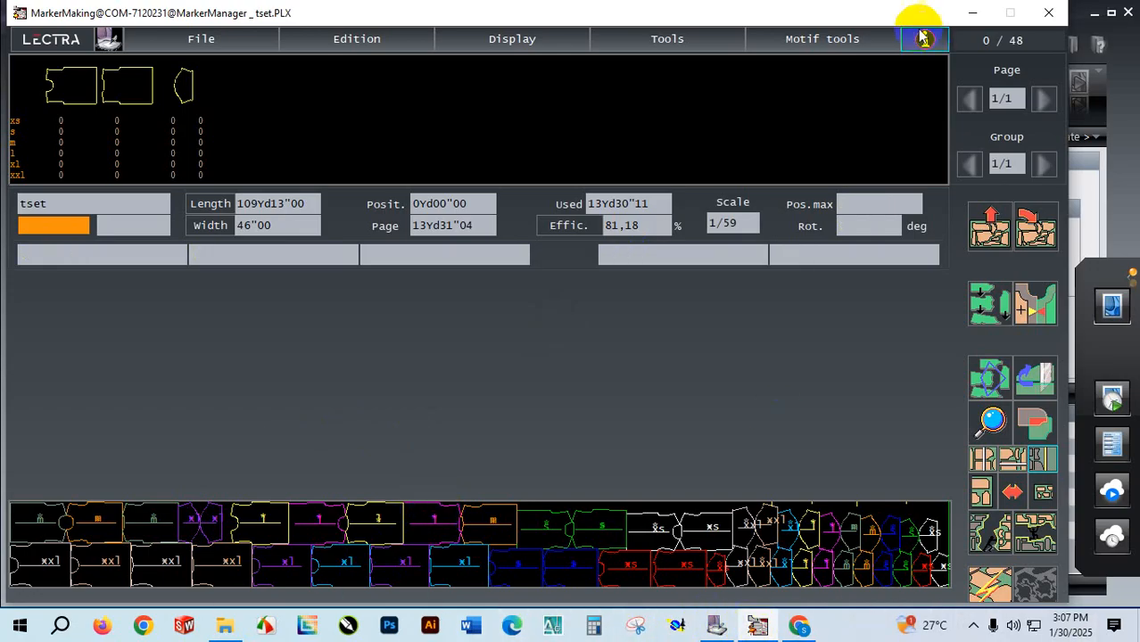
Save the nested marker, accepting the marker quality check and overwriting the existing tset.PLX.
click(212, 43)
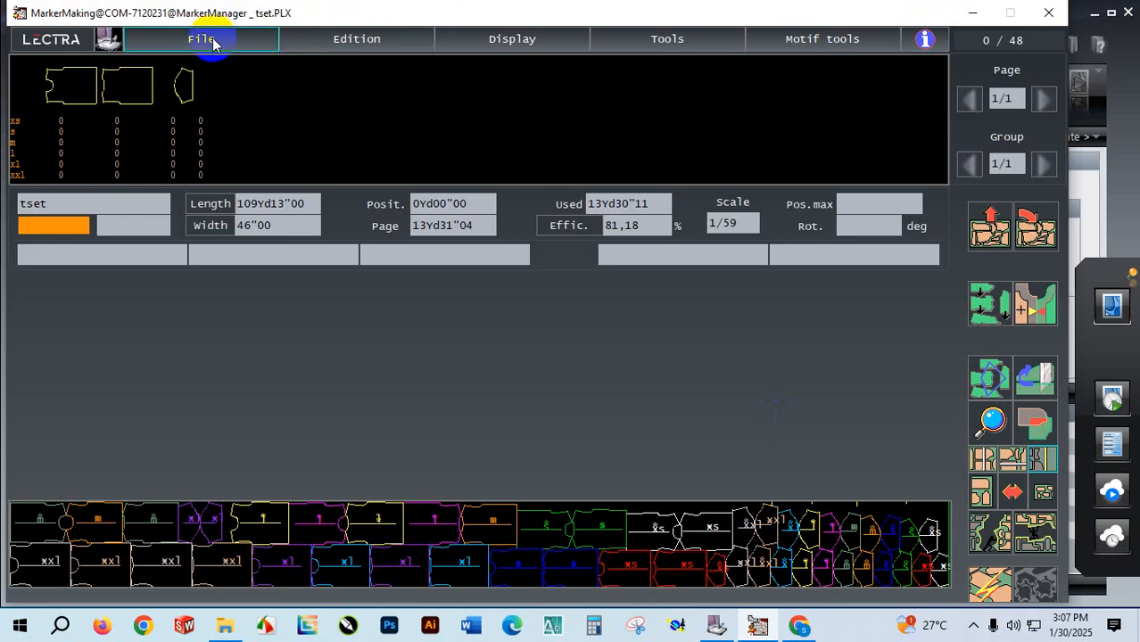
click(215, 42)
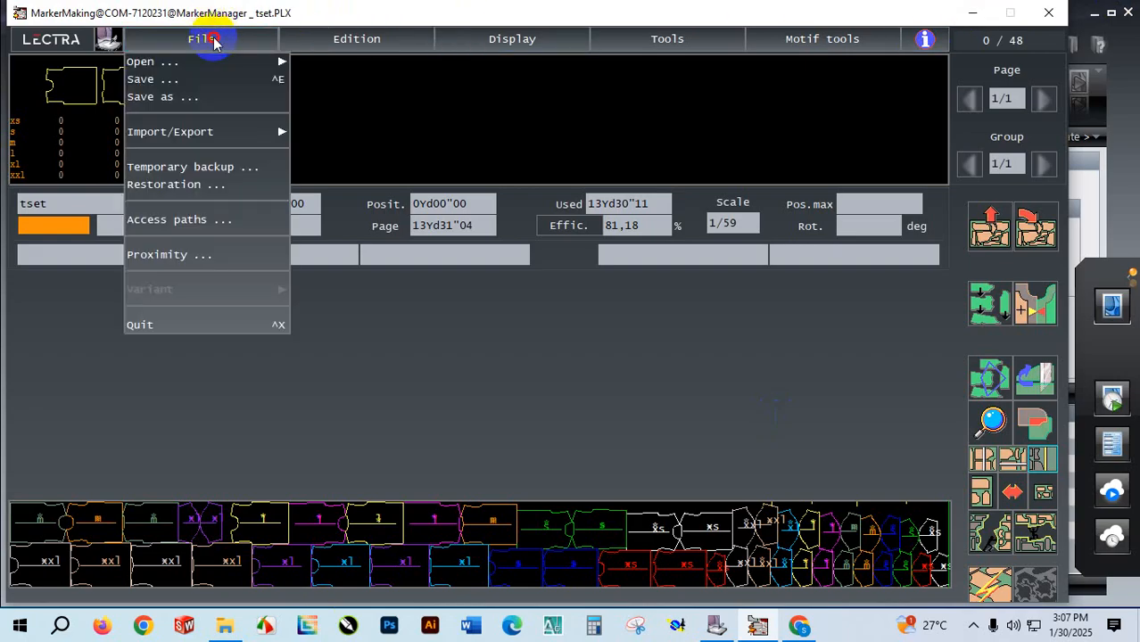
click(214, 42)
click(214, 43)
click(203, 80)
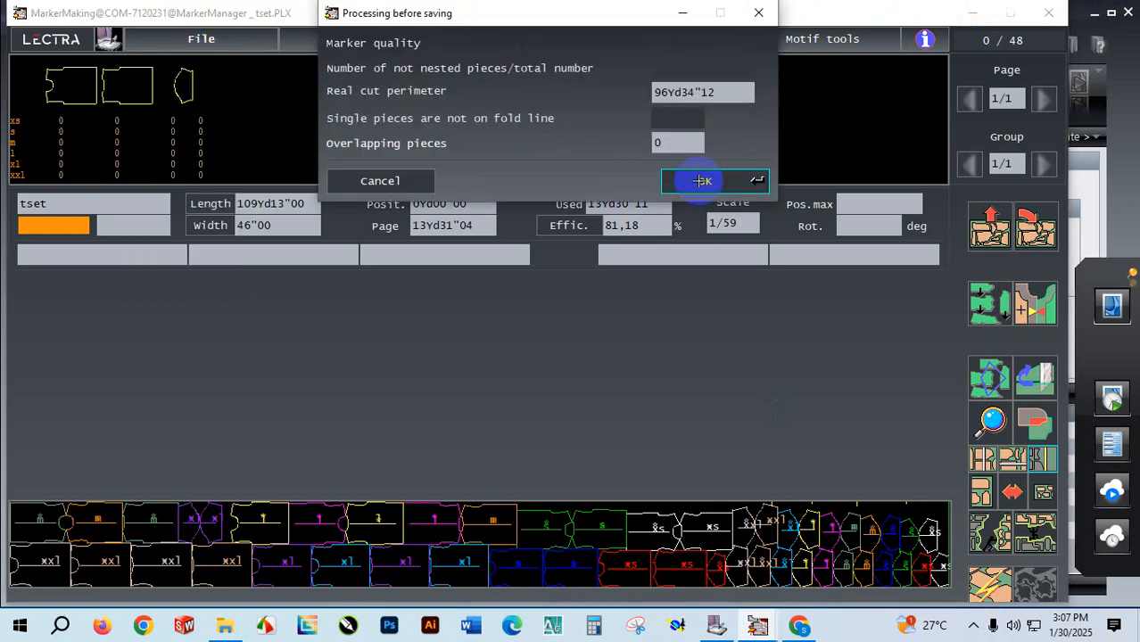
click(727, 181)
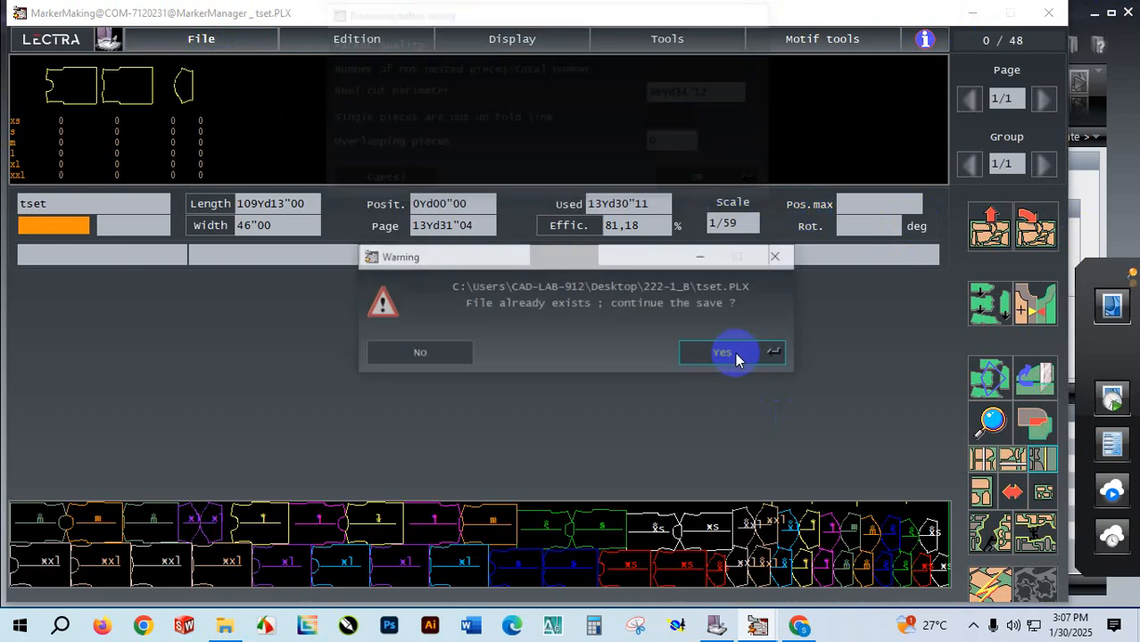
click(735, 353)
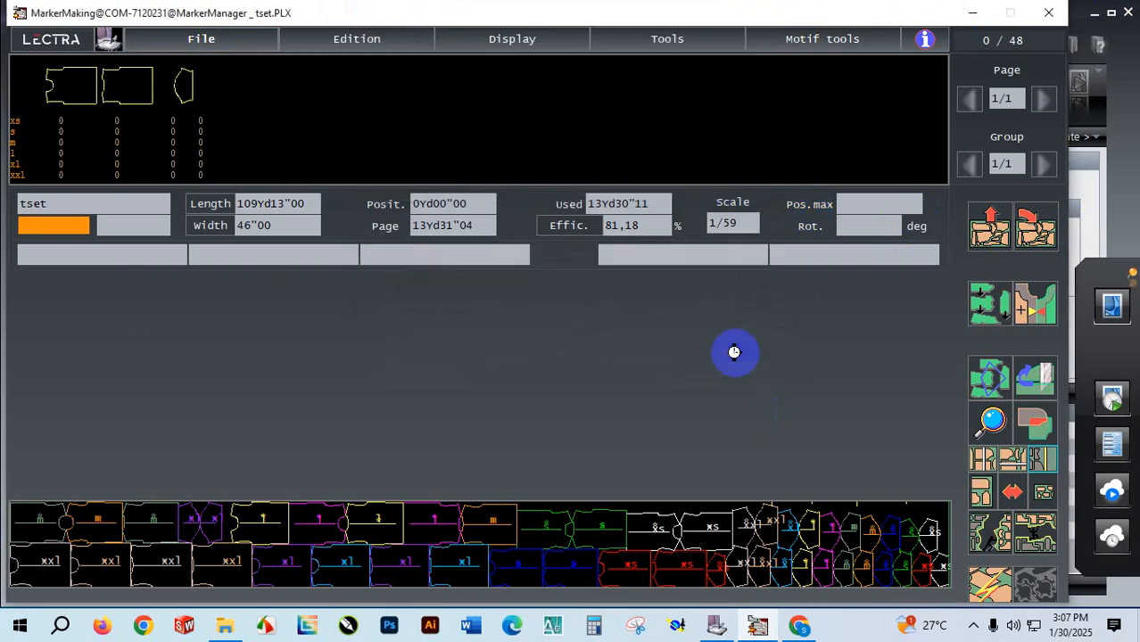
Exit MarkerMaking, saving the marker once more as tset in the 222-1_B folder over the existing file.
click(1049, 12)
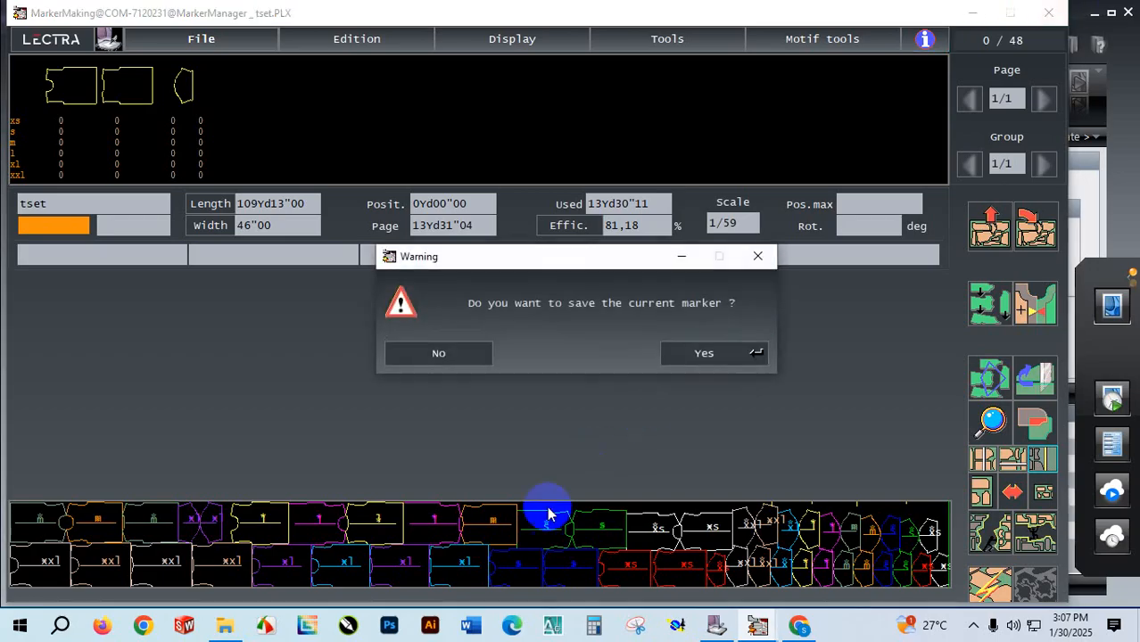
click(690, 353)
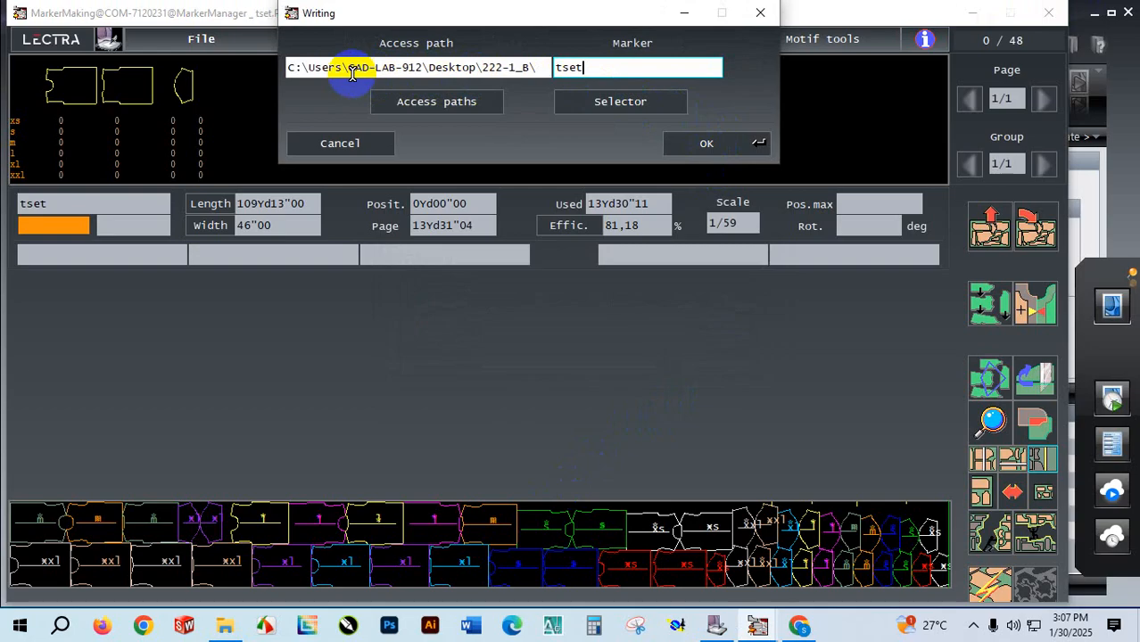
click(703, 142)
click(727, 352)
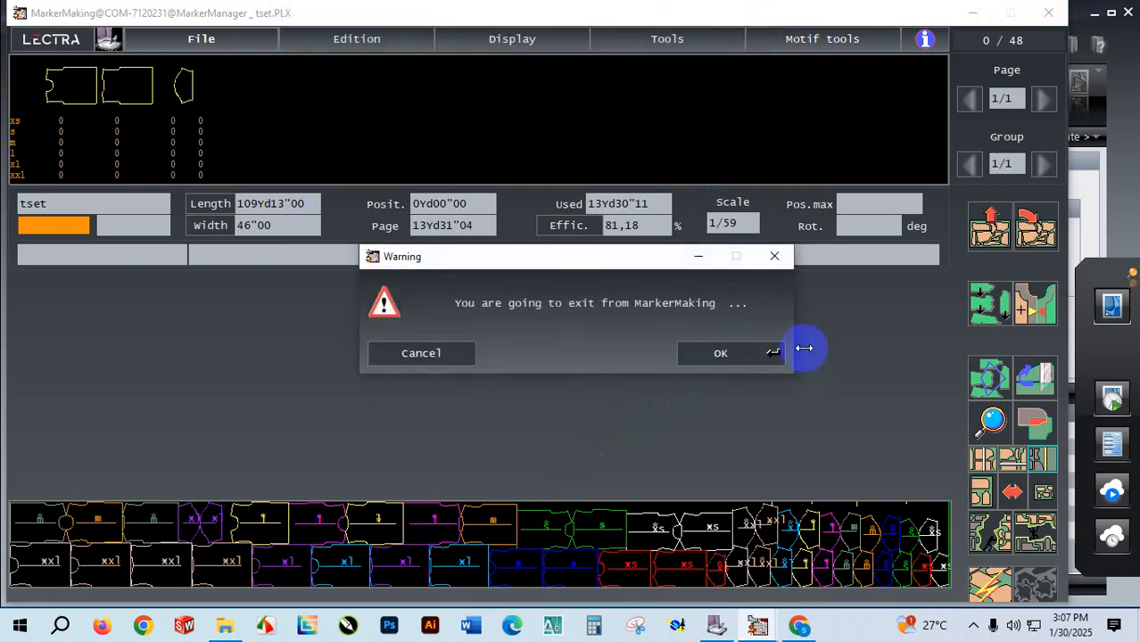
click(740, 349)
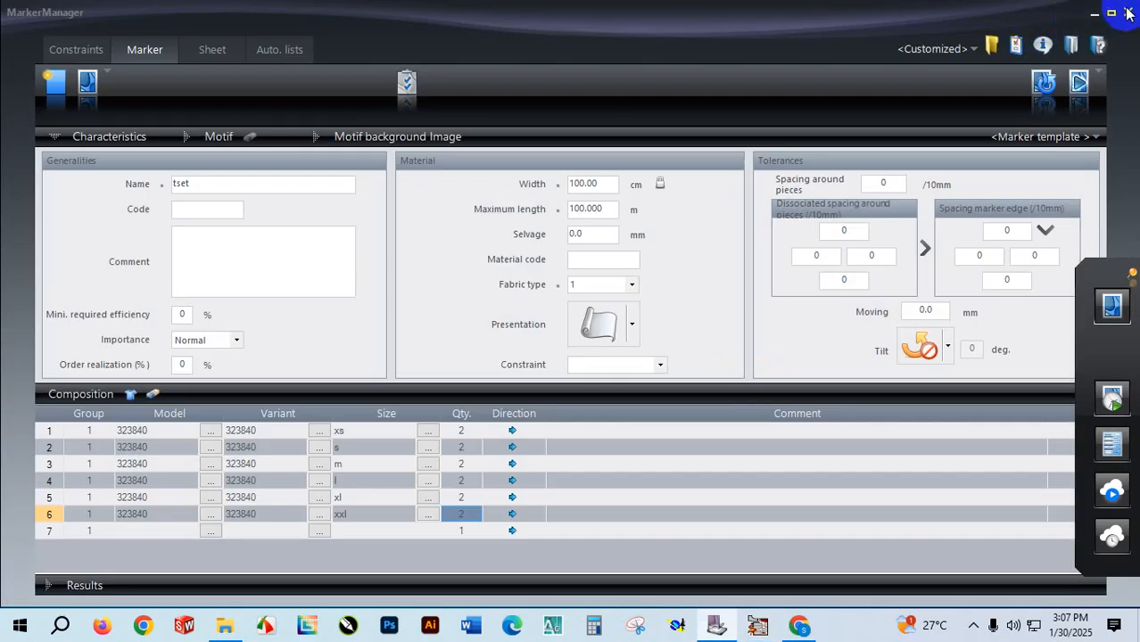
click(973, 629)
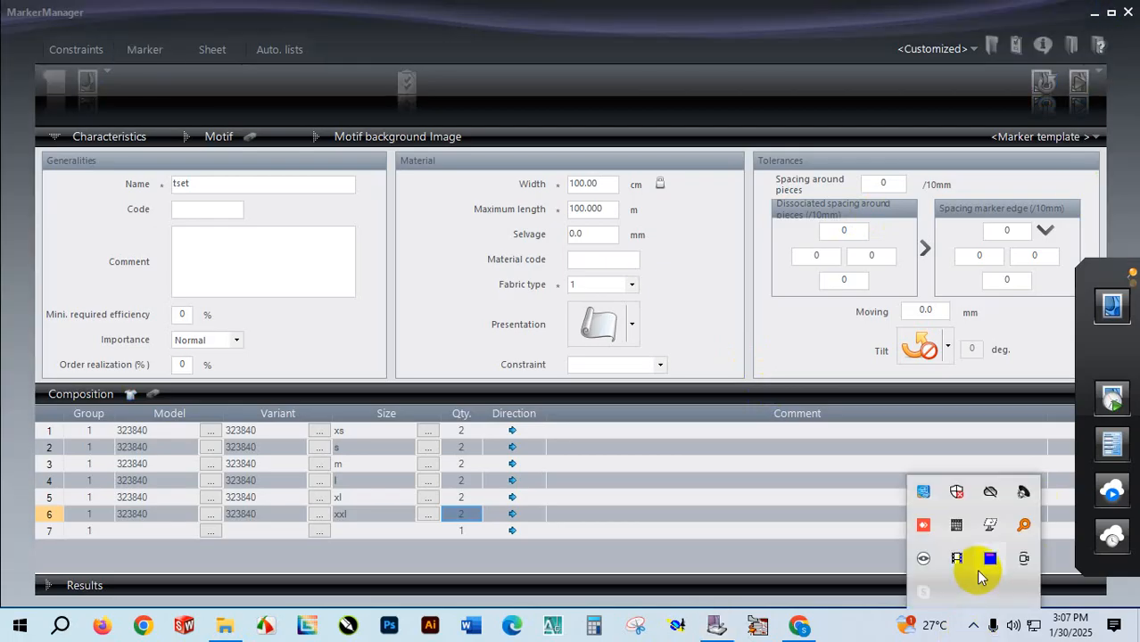